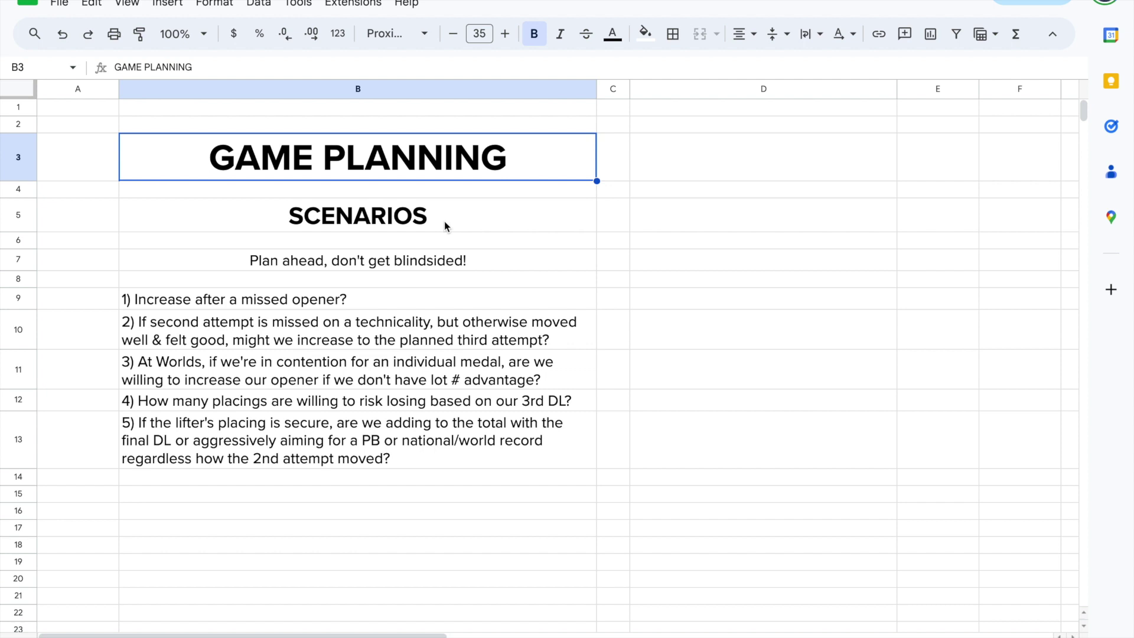
Review the Game Planning section's introduction and its five competition scenarios, from increasing after a missed opener to the final deadlift choice
{"action": "left_click", "coordinate": [444, 225]}
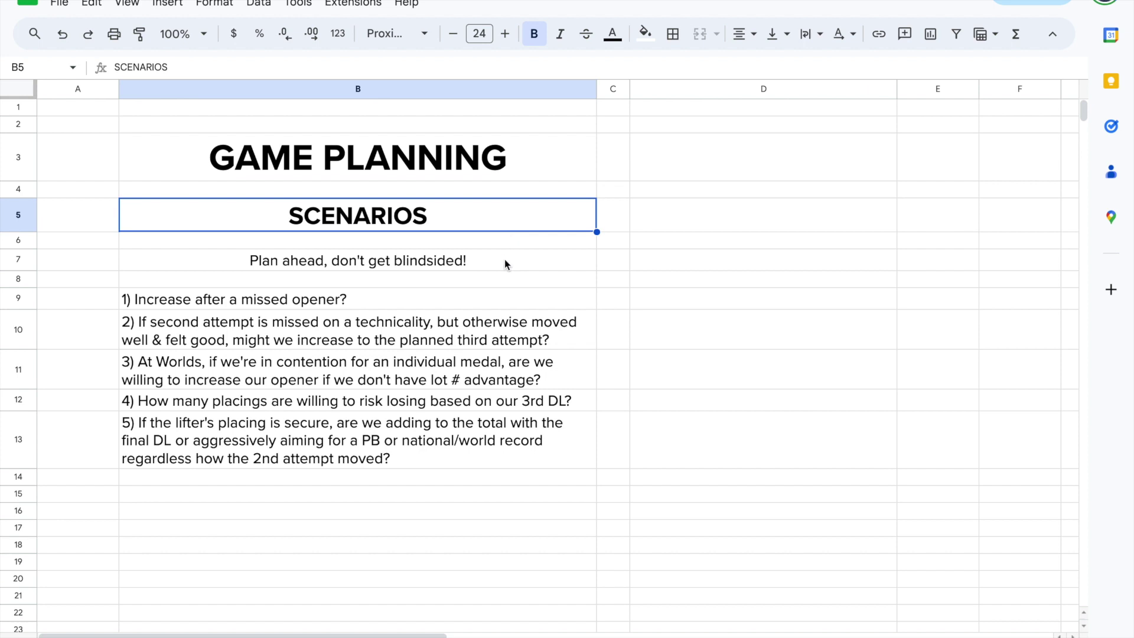
{"action": "left_click", "coordinate": [415, 266]}
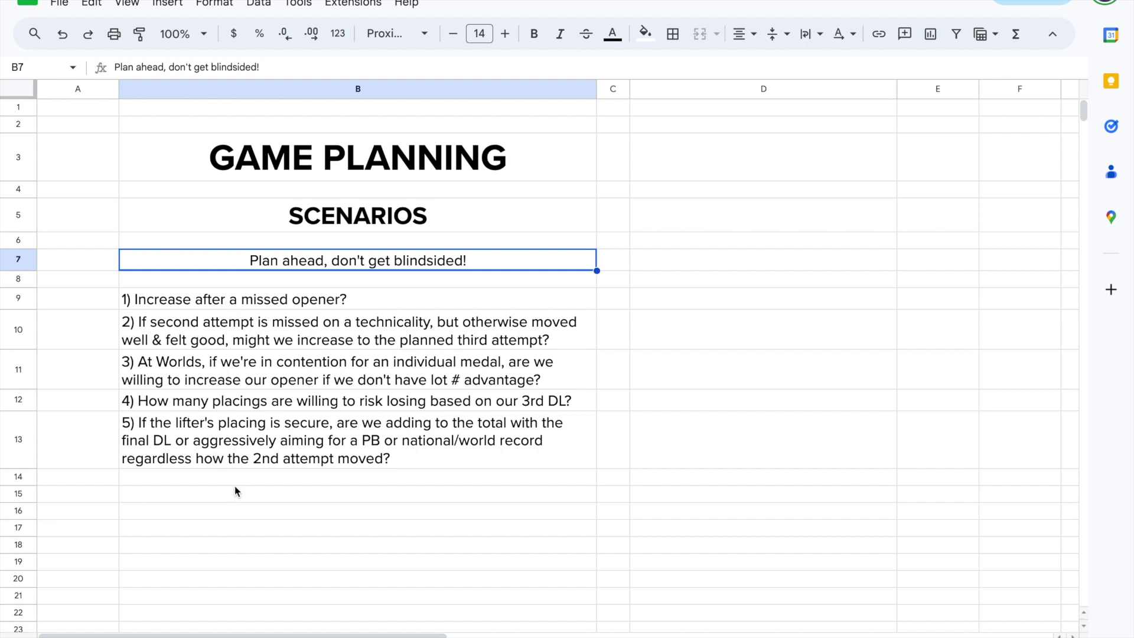
{"action": "left_click", "coordinate": [239, 300]}
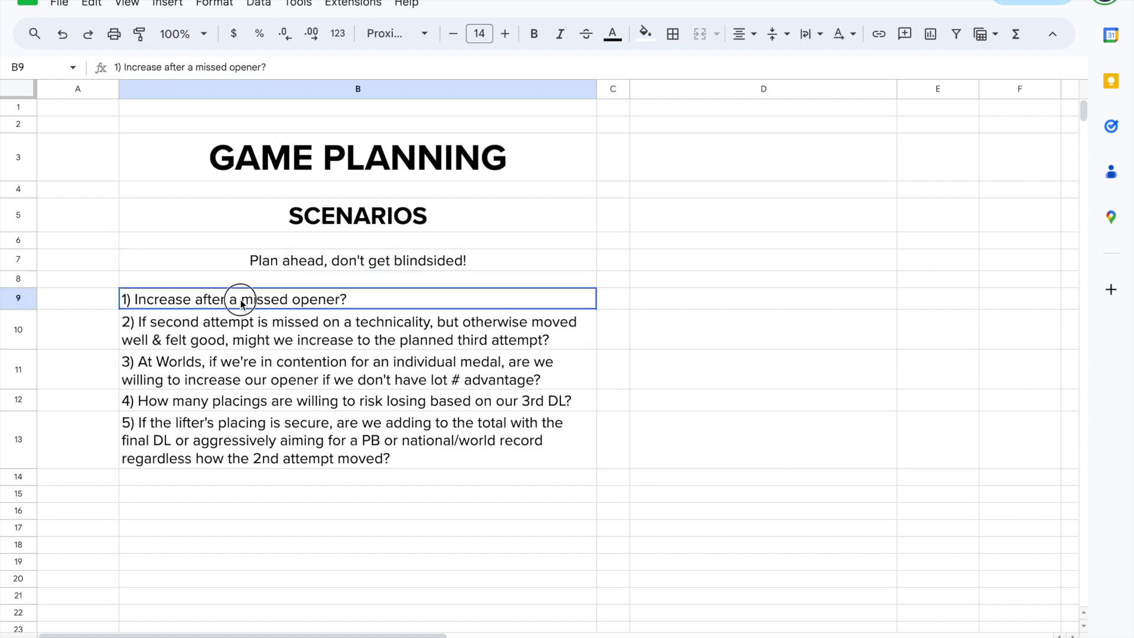
{"action": "left_click_drag", "start_coordinate": [236, 332], "coordinate": [229, 442]}
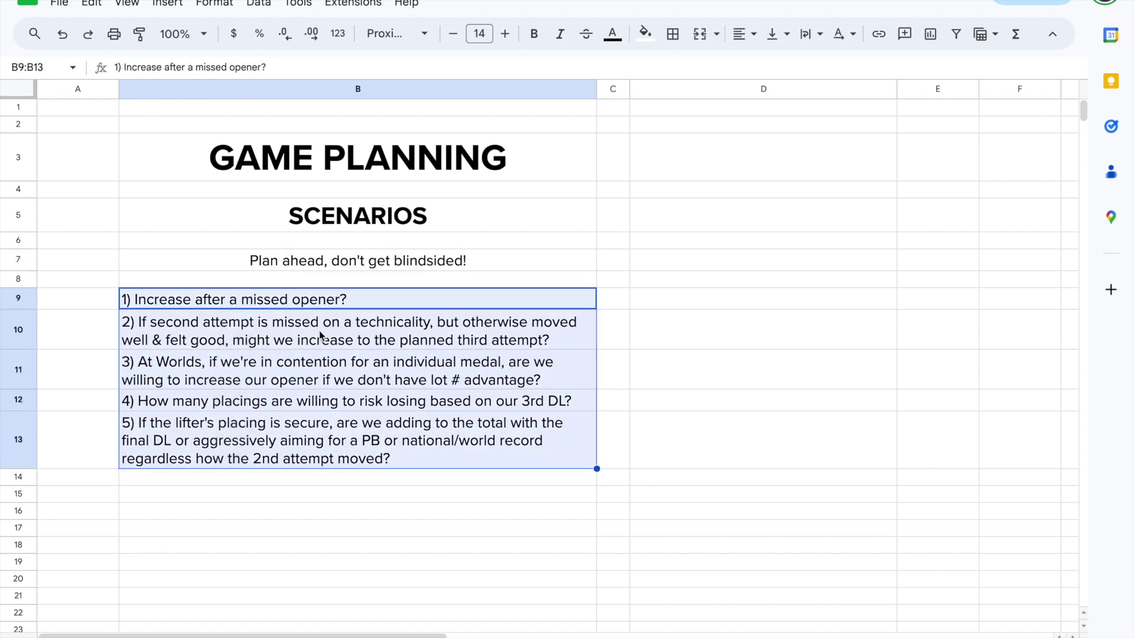
{"action": "left_click", "coordinate": [380, 304]}
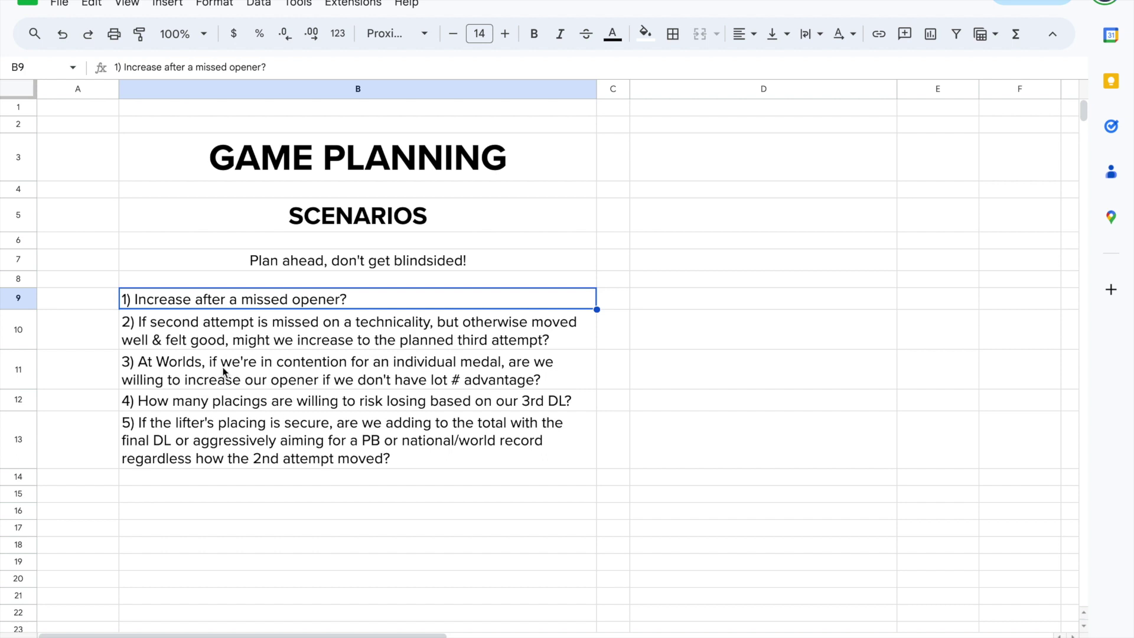
{"action": "left_click", "coordinate": [286, 340]}
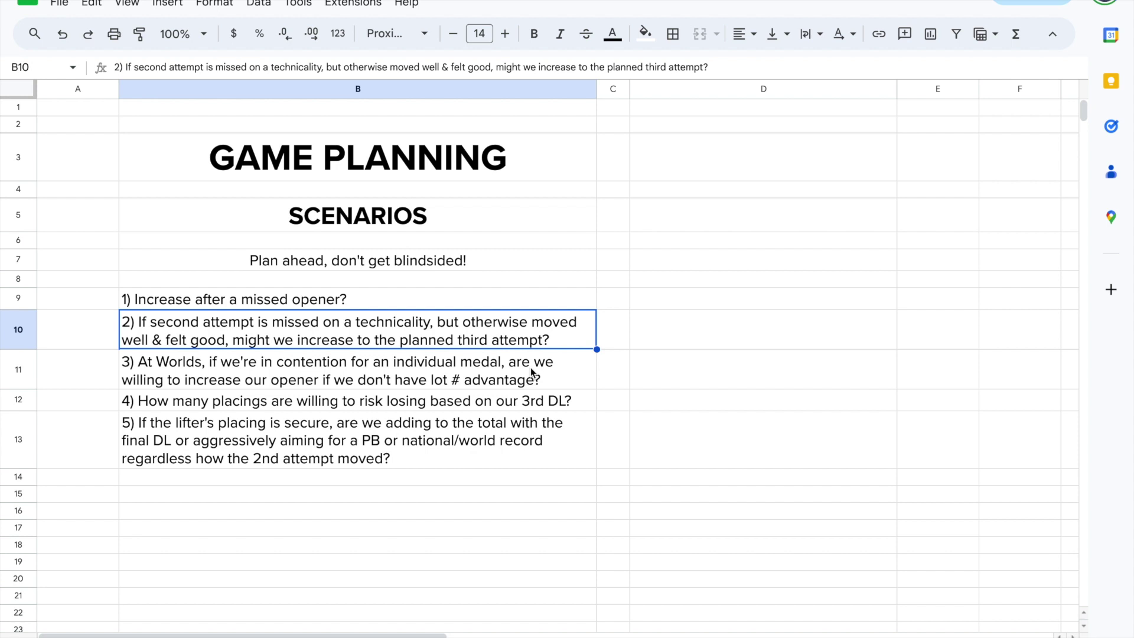
{"action": "left_click", "coordinate": [434, 377]}
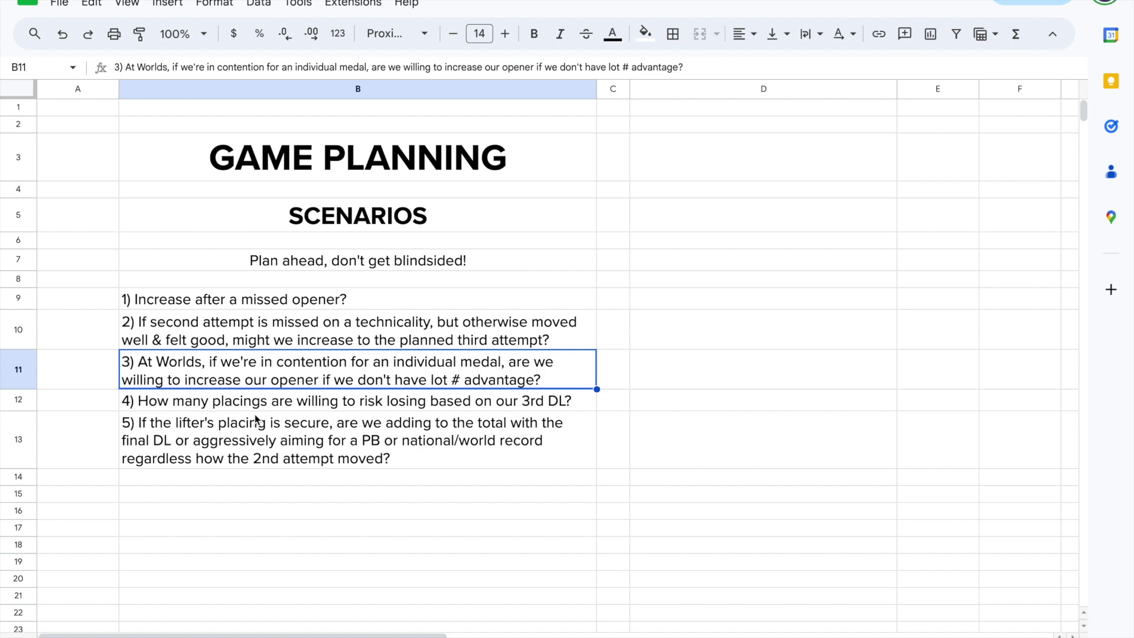
{"action": "left_click", "coordinate": [291, 401]}
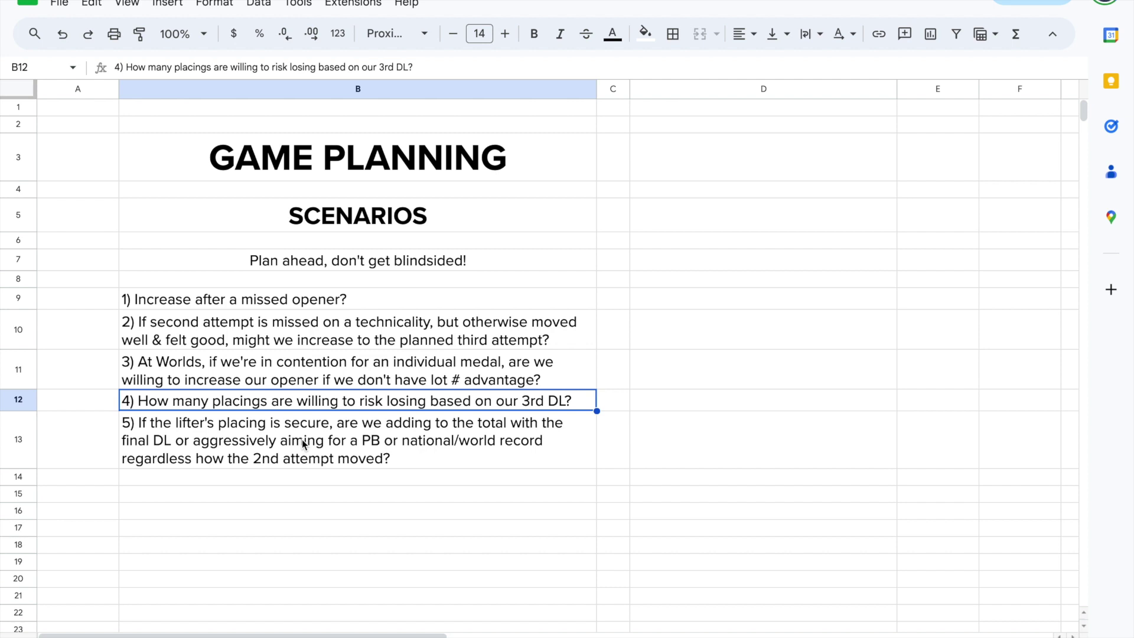
{"action": "left_click", "coordinate": [303, 443]}
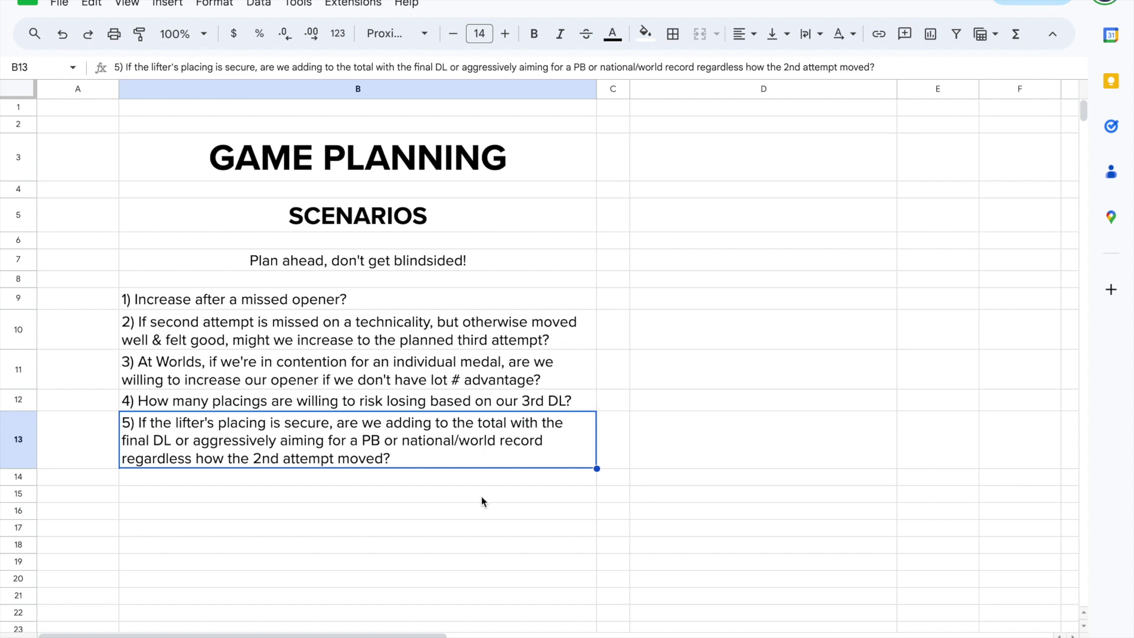
Review the Training Review points on training data versus PBs, e1RM for attempt selection, and bar speed with coach's eye
{"action": "scroll", "coordinate": [484, 499], "scroll_direction": "down", "scroll_amount": 7}
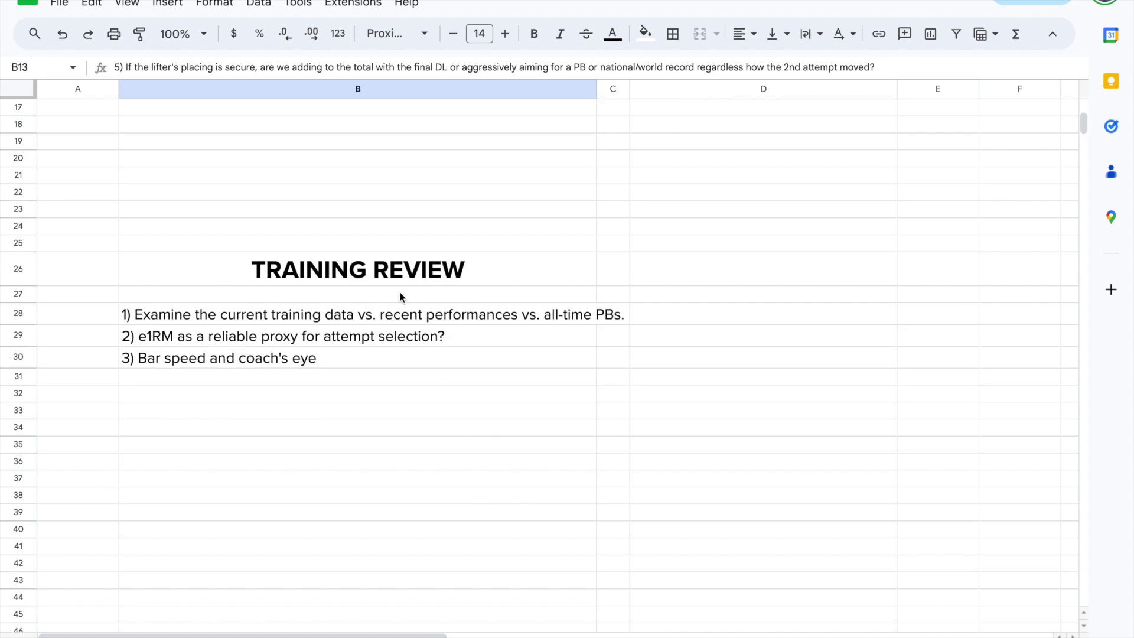
{"action": "left_click", "coordinate": [347, 318]}
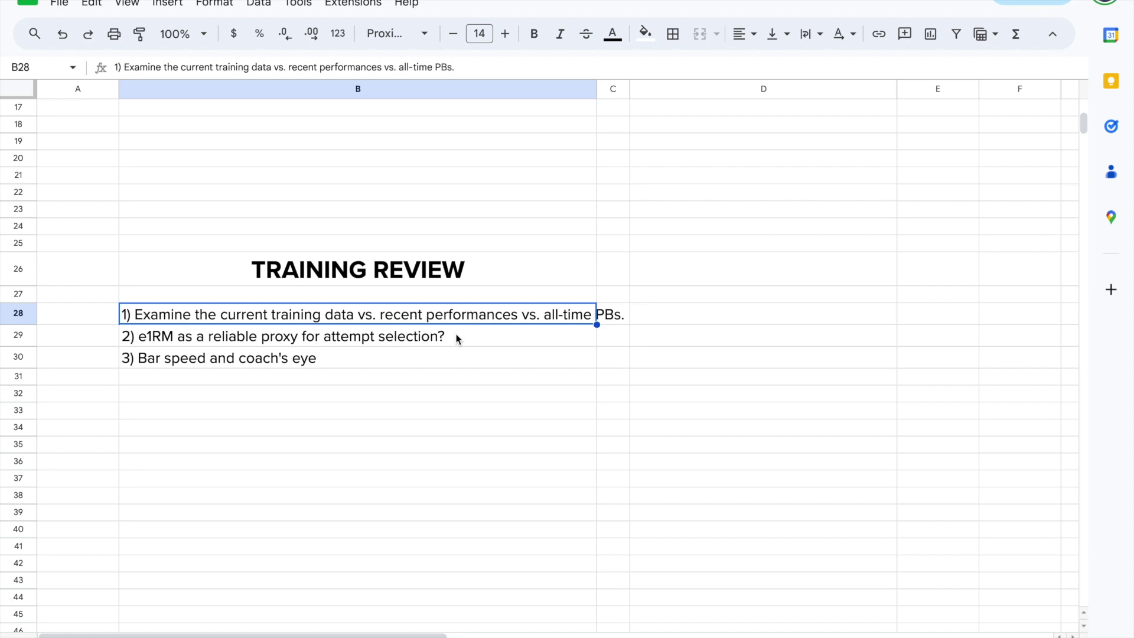
{"action": "left_click", "coordinate": [237, 338]}
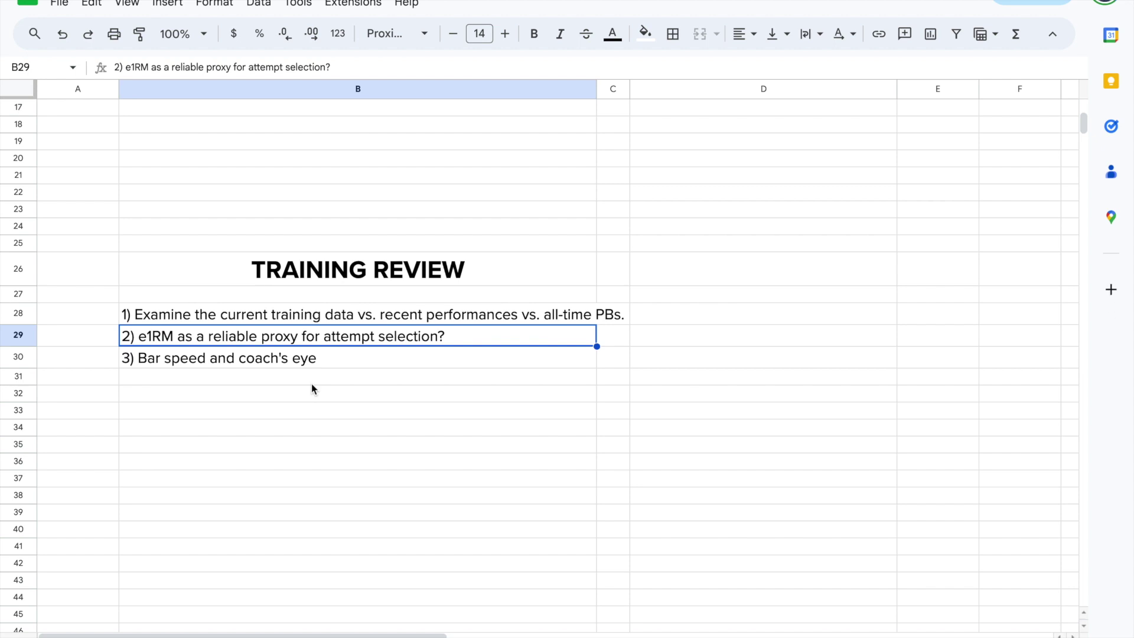
{"action": "left_click", "coordinate": [319, 321]}
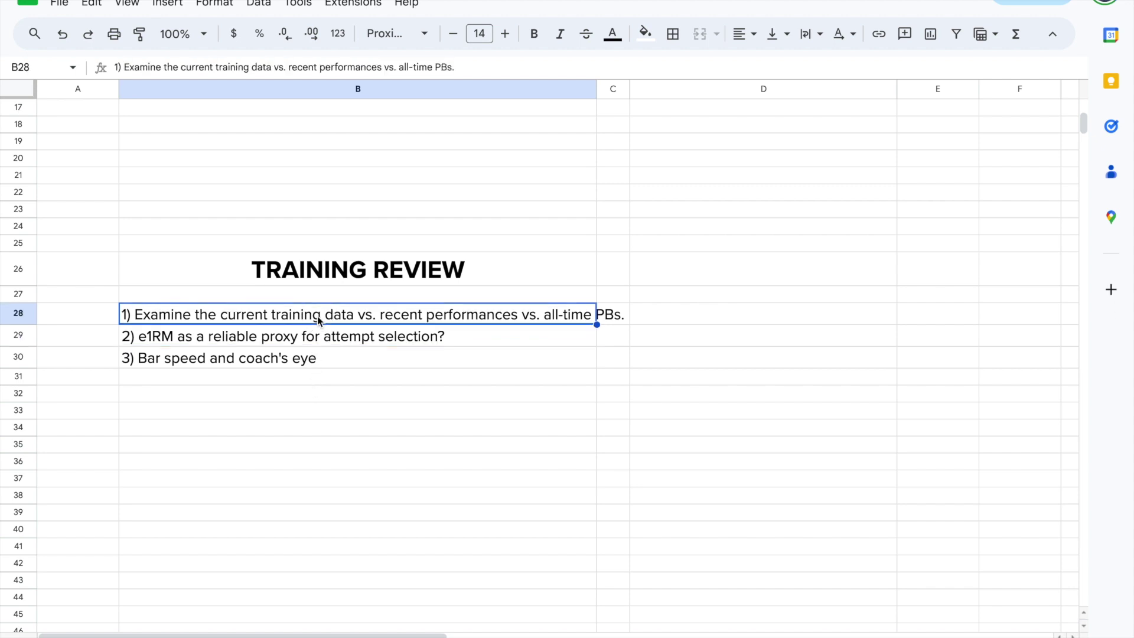
{"action": "left_click", "coordinate": [341, 356]}
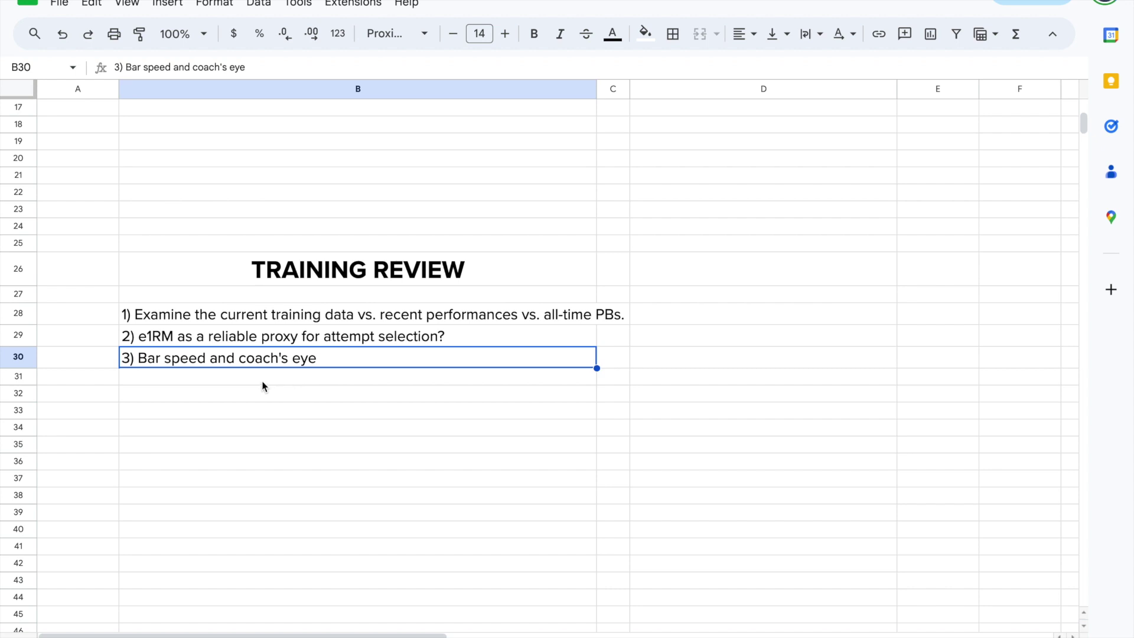
{"action": "left_click", "coordinate": [171, 341]}
{"action": "left_click", "coordinate": [168, 364]}
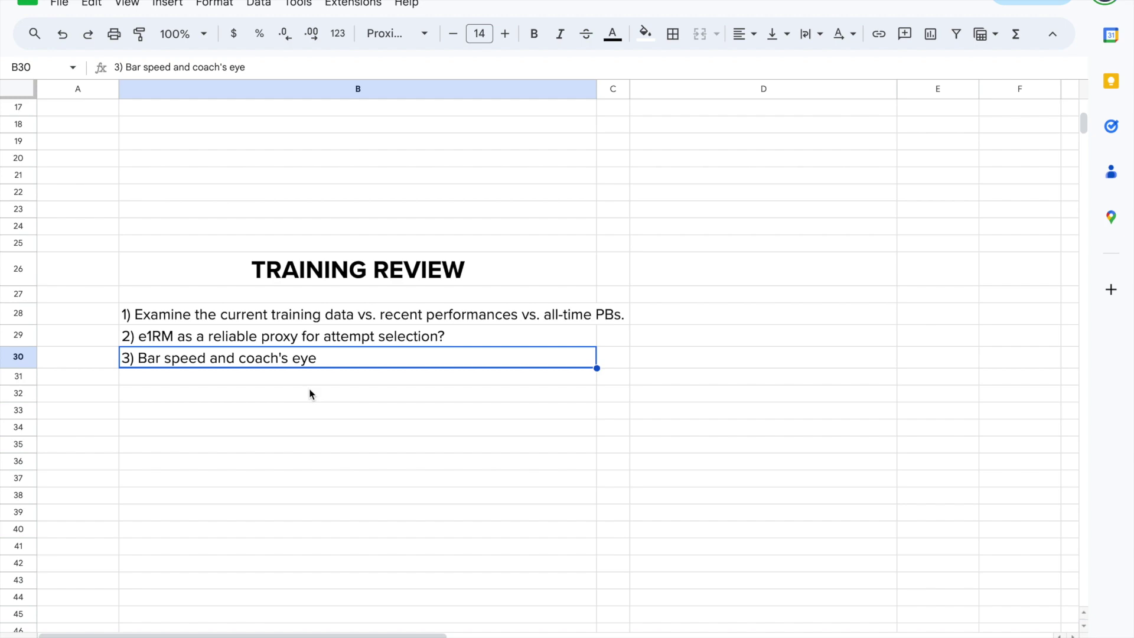
Examine the seven Additional Variables, from attitude/confidence and execution habits through travel, weight loss, venue and time of day to flight size
{"action": "scroll", "coordinate": [311, 394], "scroll_direction": "down", "scroll_amount": 8}
{"action": "scroll", "coordinate": [310, 393], "scroll_direction": "down", "scroll_amount": 3}
{"action": "left_click", "coordinate": [405, 243]}
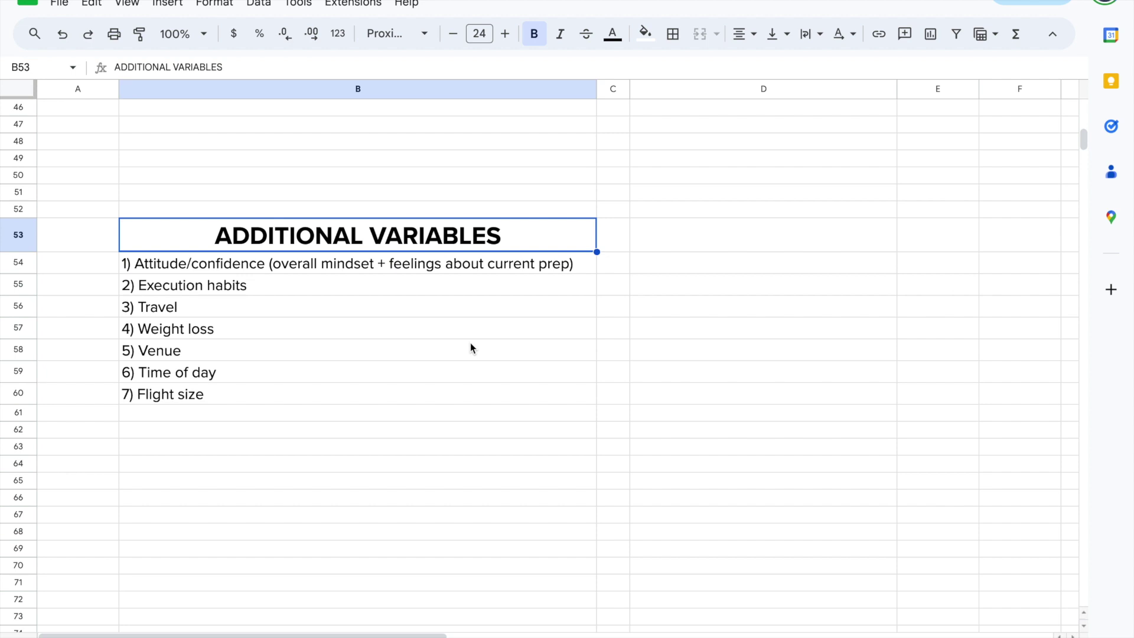
{"action": "left_click", "coordinate": [244, 273]}
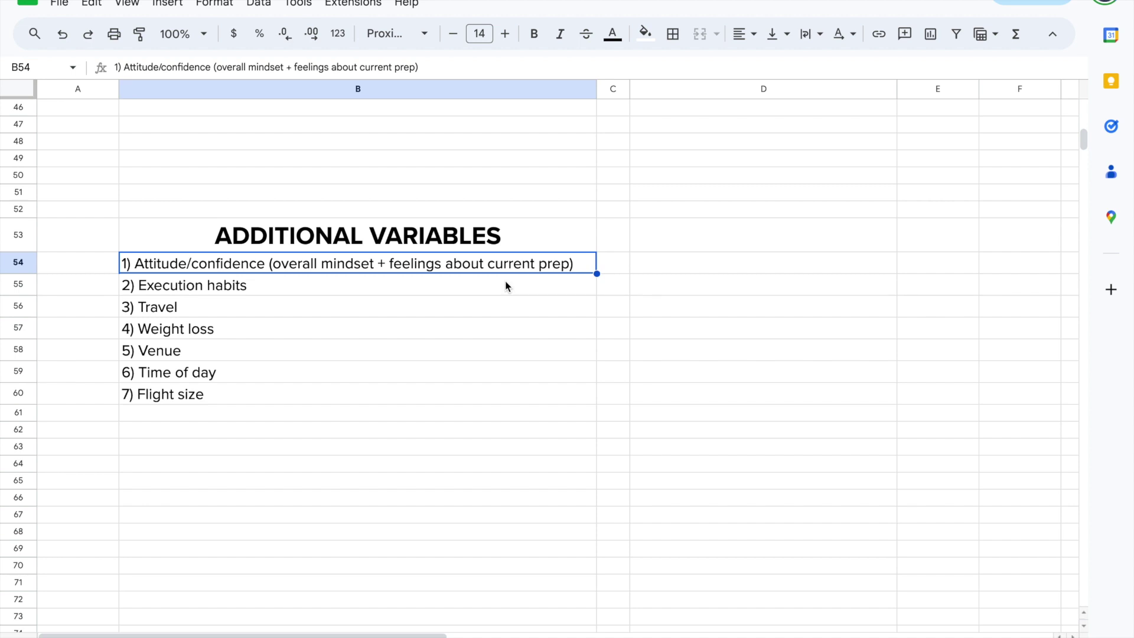
{"action": "left_click", "coordinate": [284, 292]}
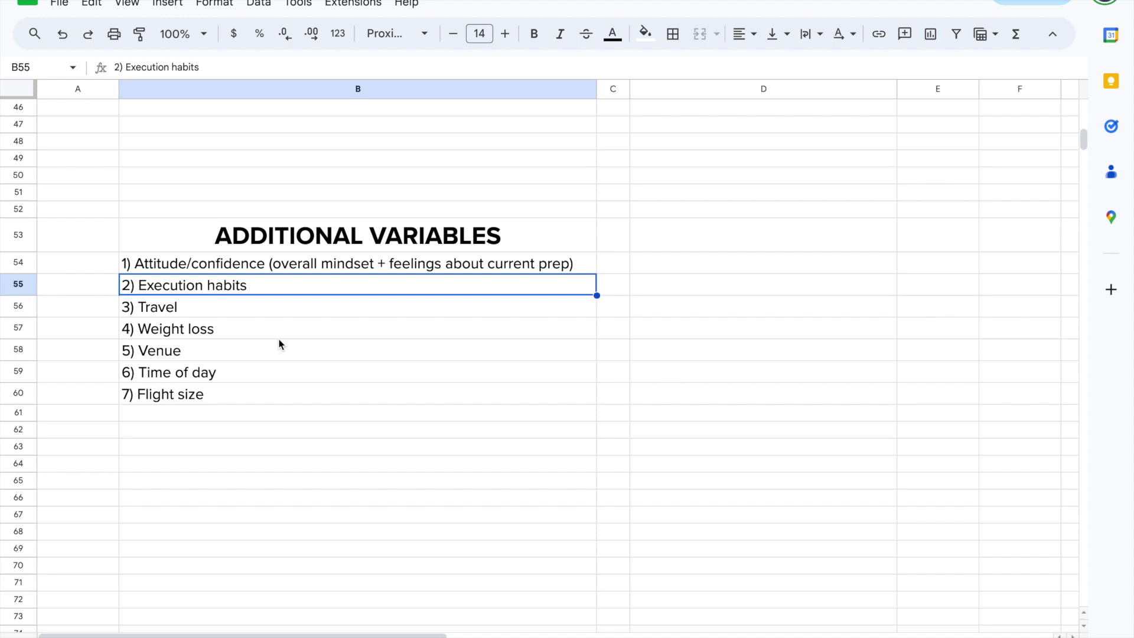
{"action": "left_click", "coordinate": [257, 312]}
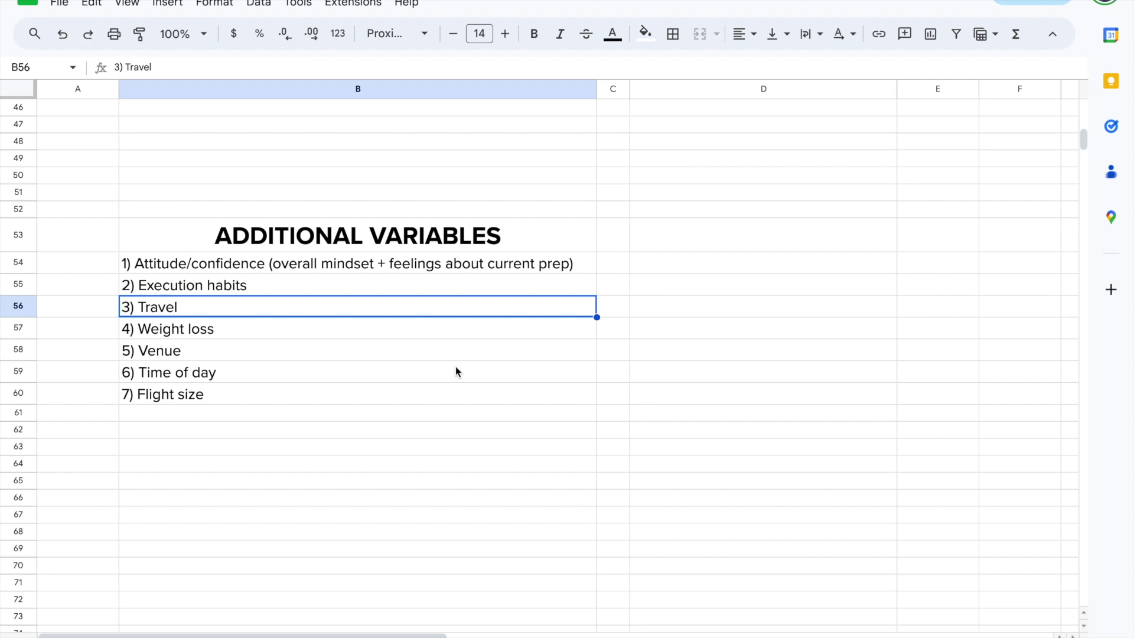
{"action": "left_click", "coordinate": [344, 334]}
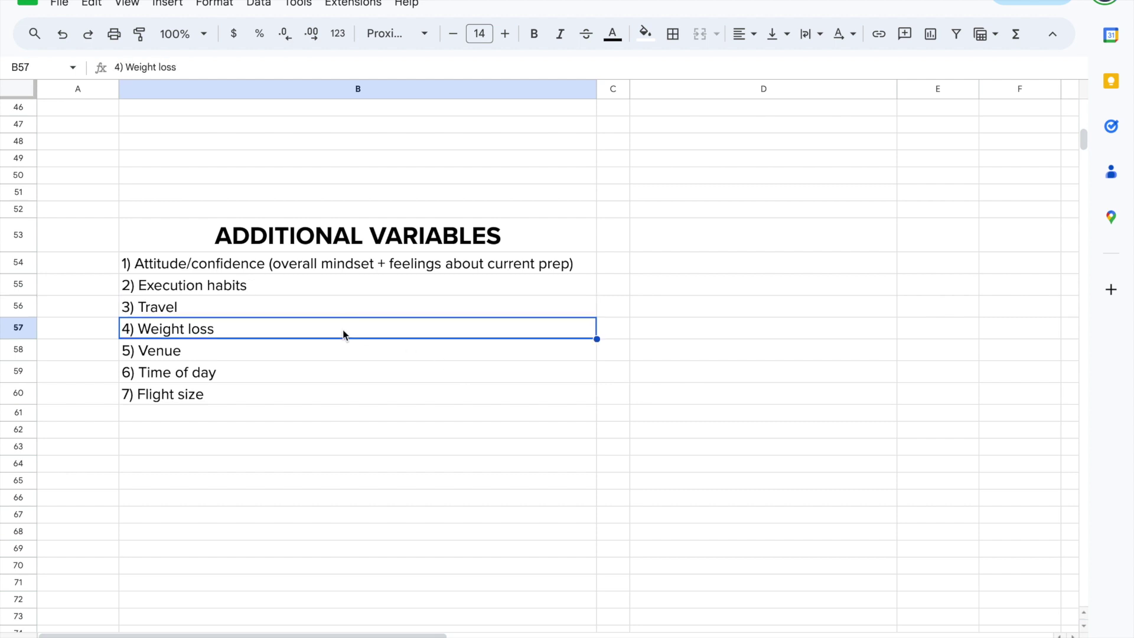
{"action": "left_click", "coordinate": [324, 308]}
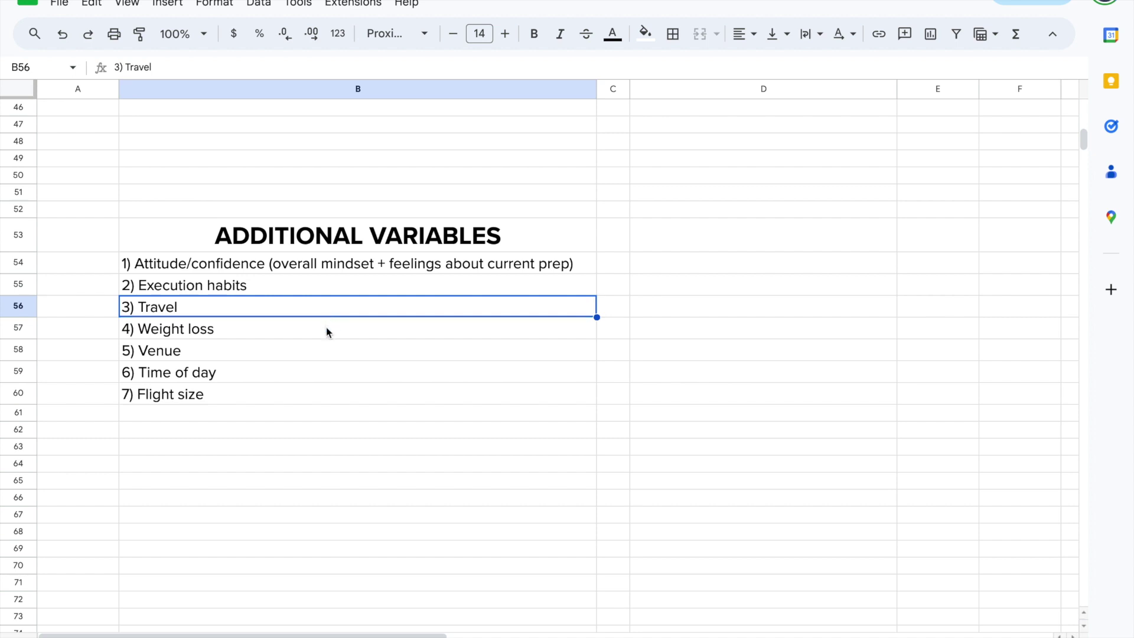
{"action": "left_click", "coordinate": [330, 336]}
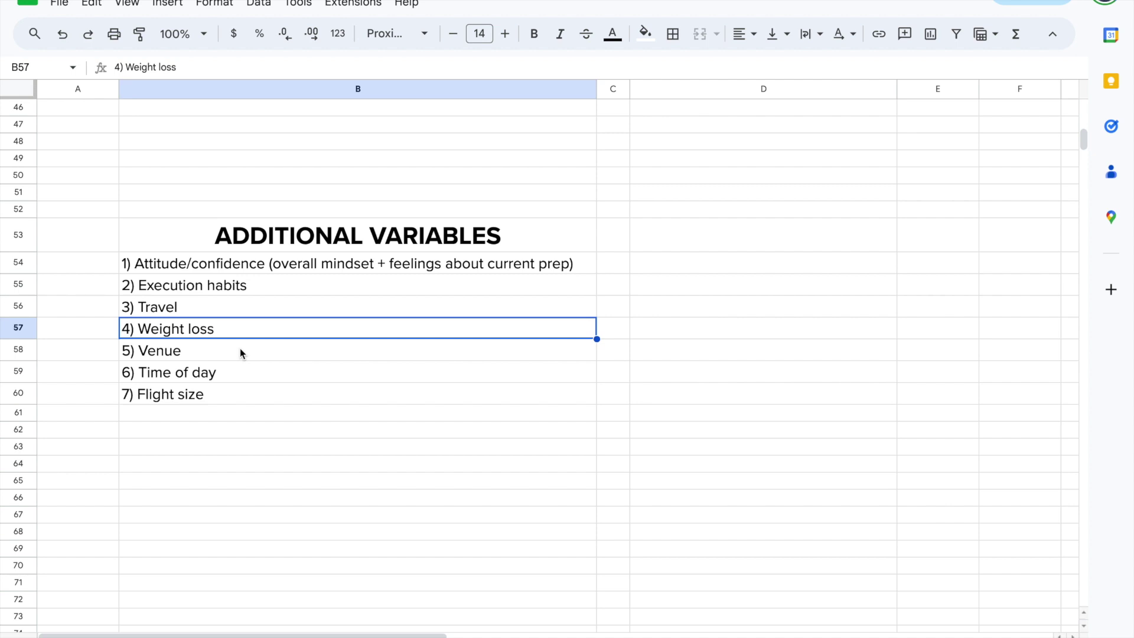
{"action": "left_click", "coordinate": [182, 355]}
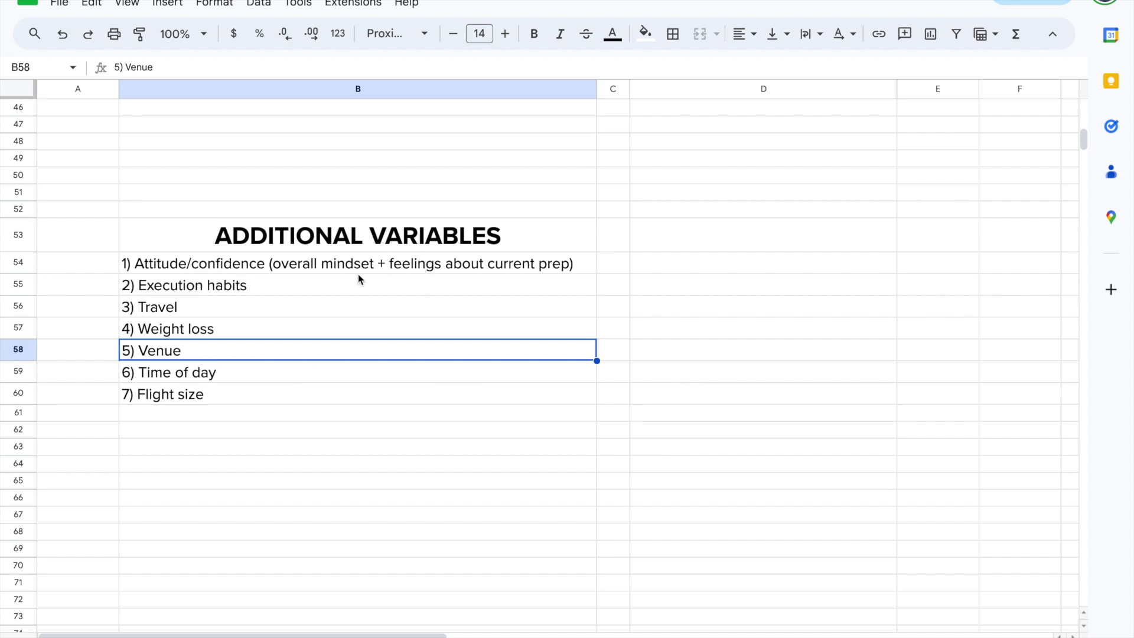
{"action": "left_click", "coordinate": [288, 374]}
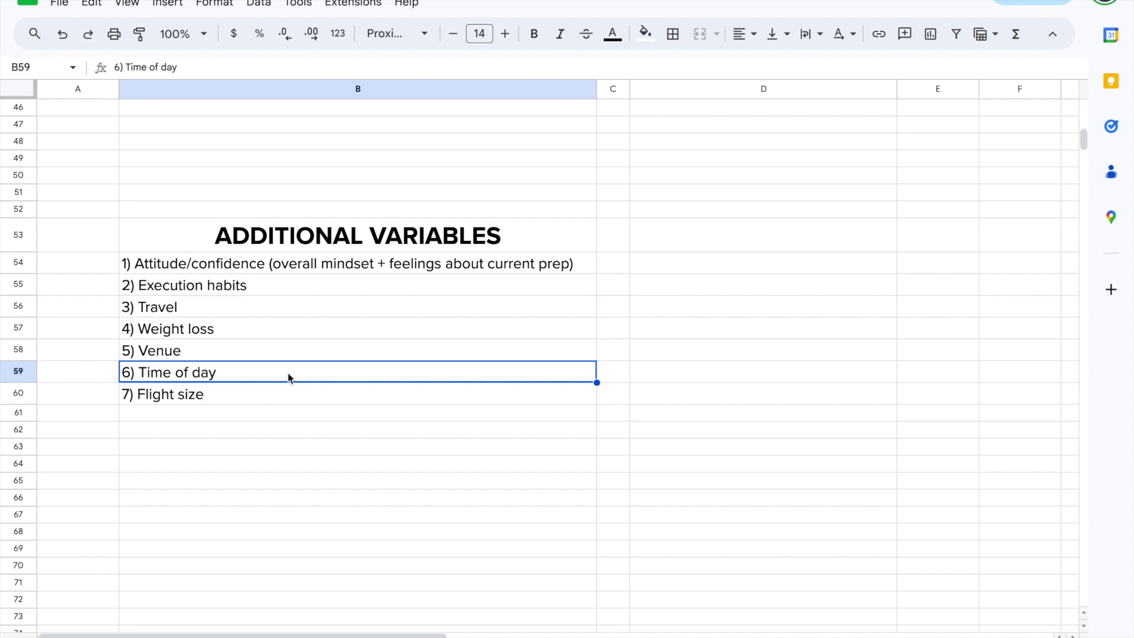
{"action": "left_click", "coordinate": [208, 309]}
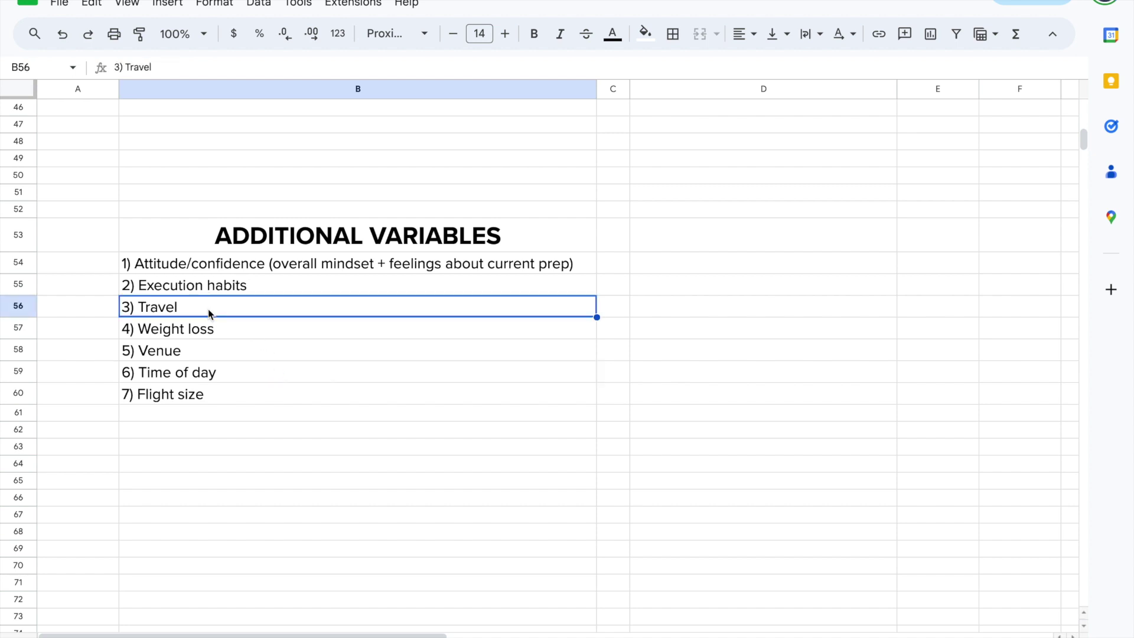
{"action": "left_click", "coordinate": [208, 377]}
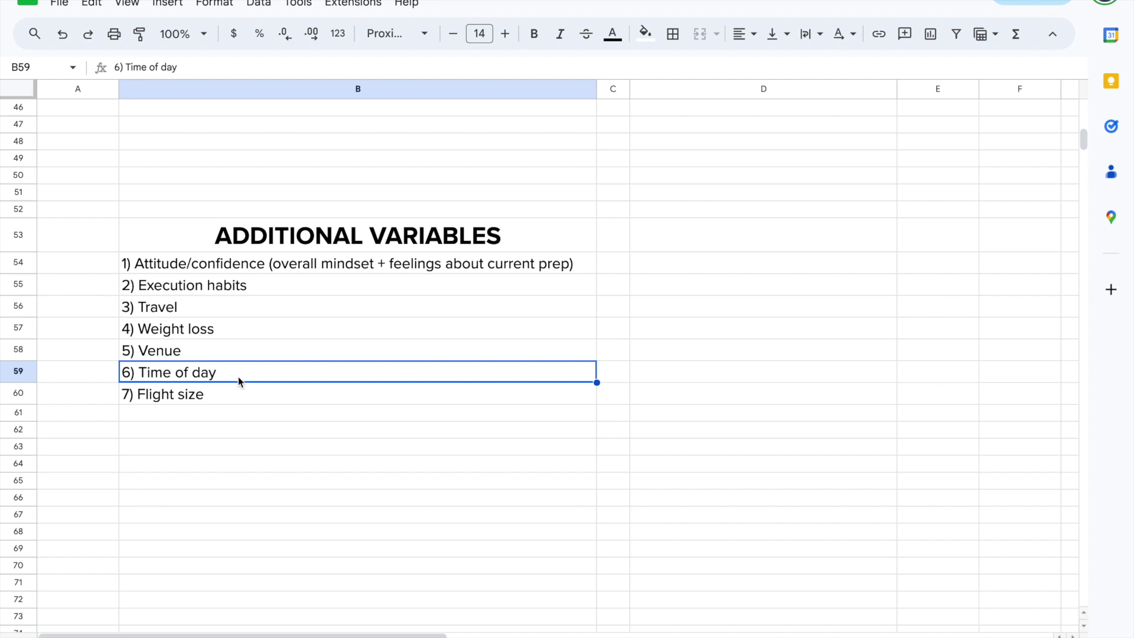
{"action": "left_click", "coordinate": [233, 397]}
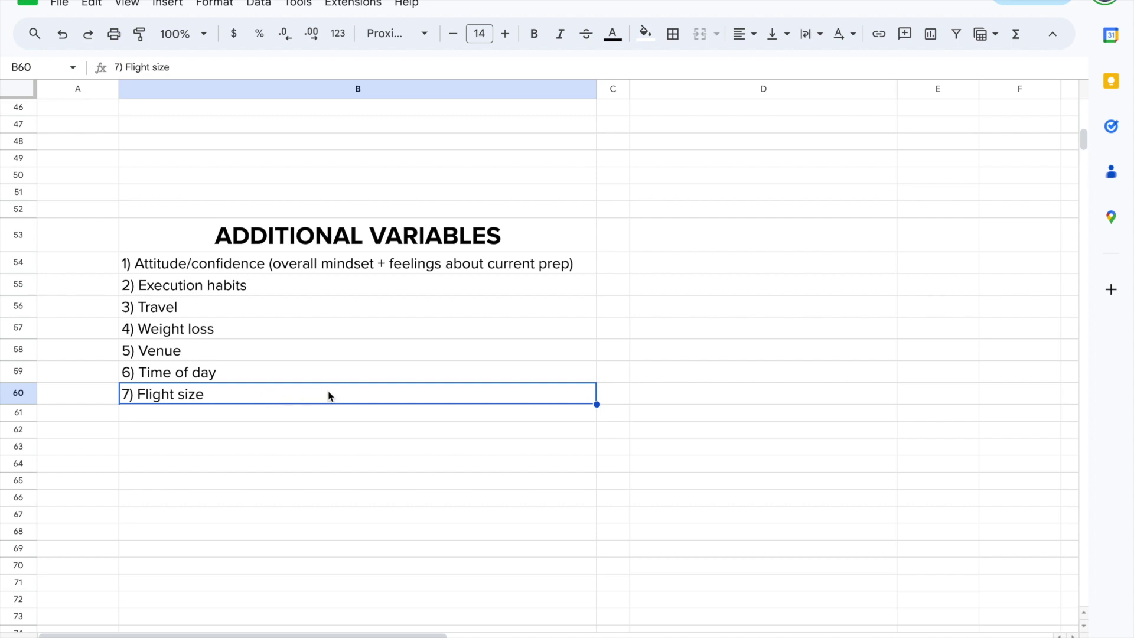
{"action": "left_click_drag", "start_coordinate": [364, 267], "coordinate": [364, 395]}
{"action": "left_click", "coordinate": [367, 417]}
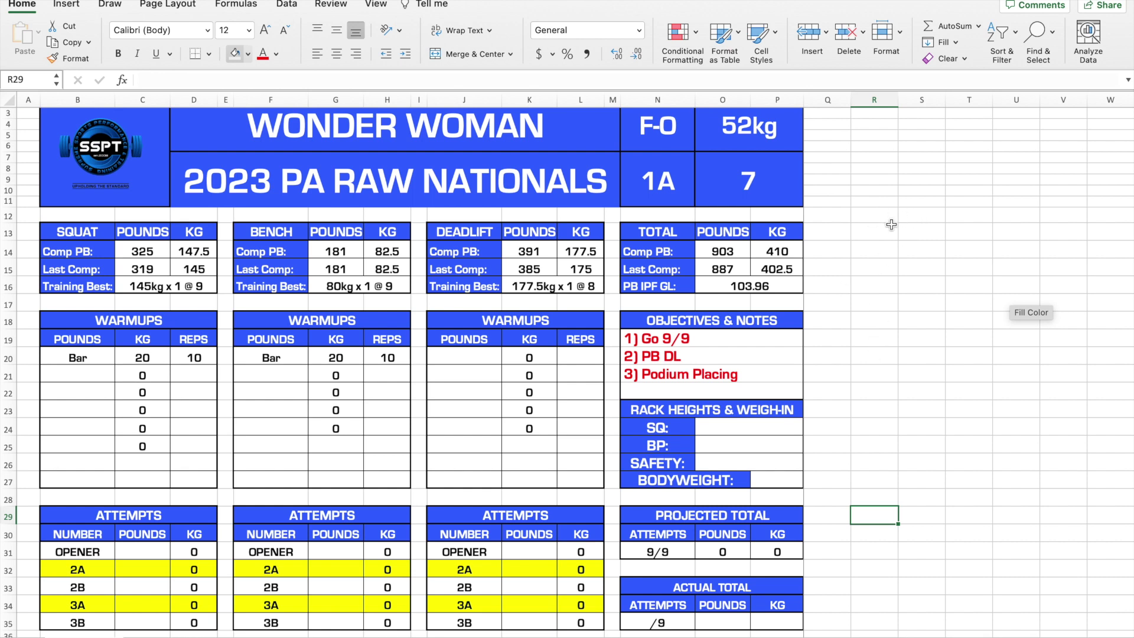
Check the lifter name and meet title, look through the division options, and choose F-O
{"action": "left_click", "coordinate": [448, 145]}
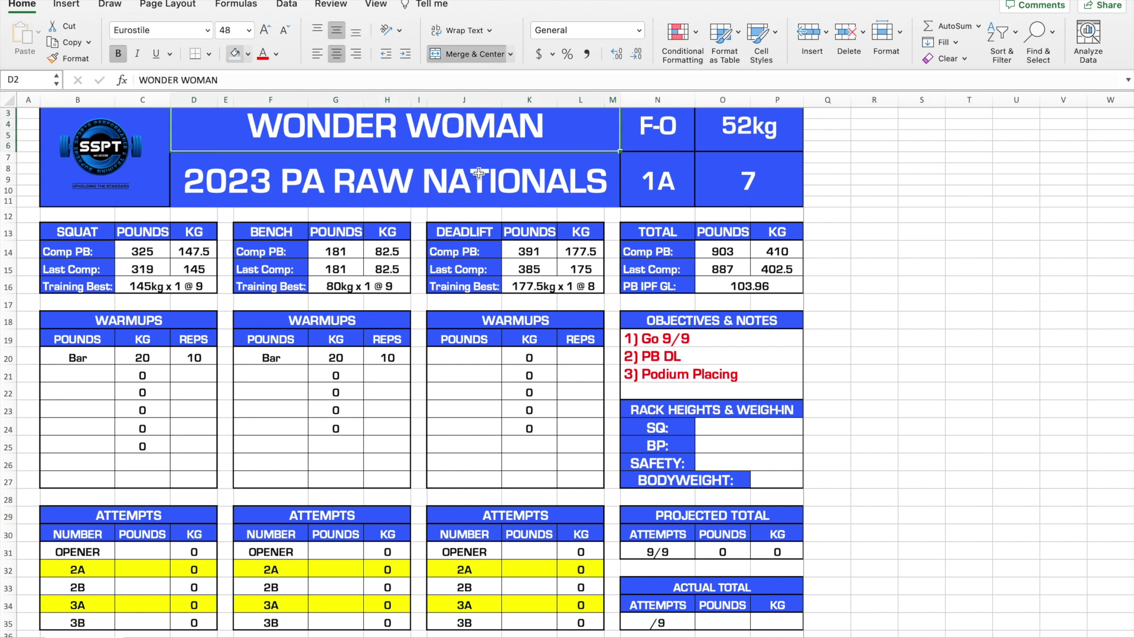
{"action": "left_click", "coordinate": [381, 184]}
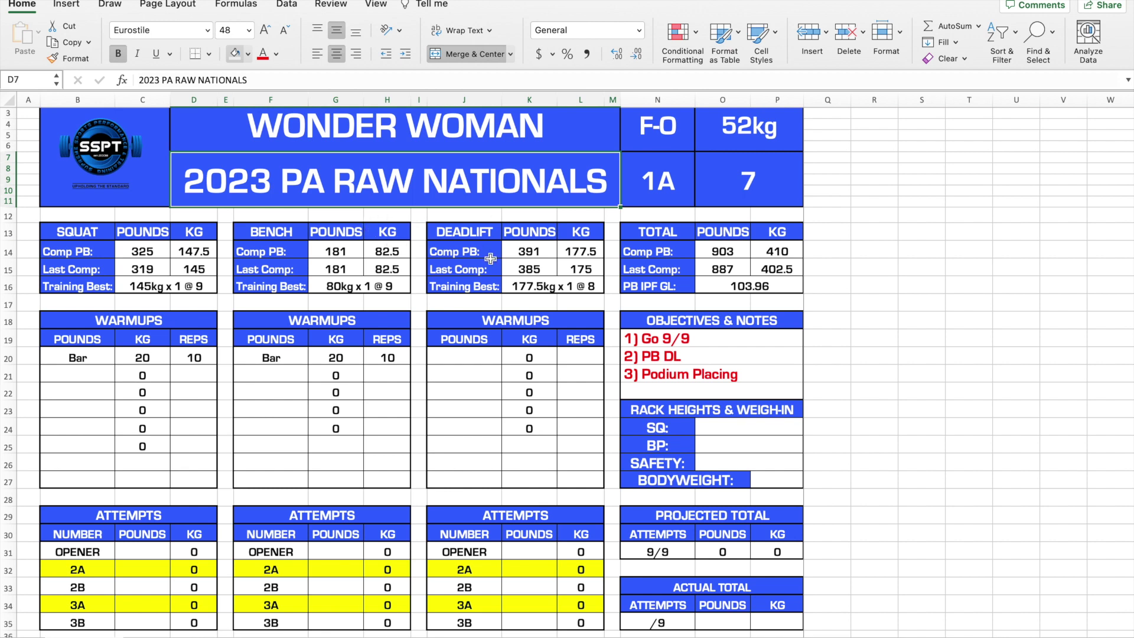
{"action": "left_click", "coordinate": [659, 144]}
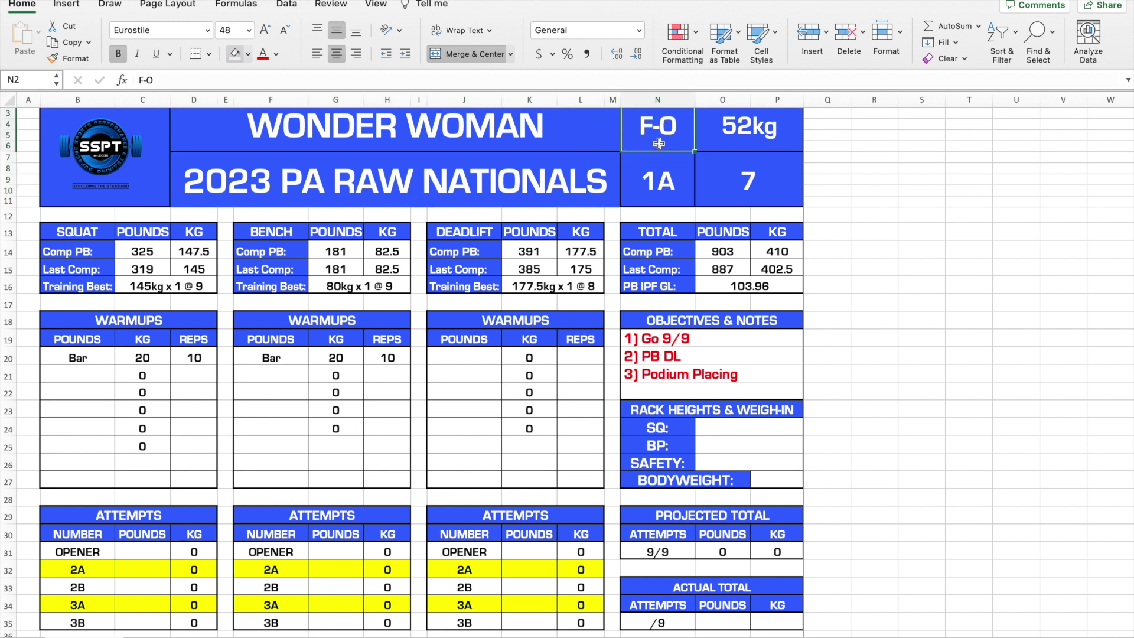
{"action": "scroll", "coordinate": [696, 248], "scroll_direction": "up", "scroll_amount": 1}
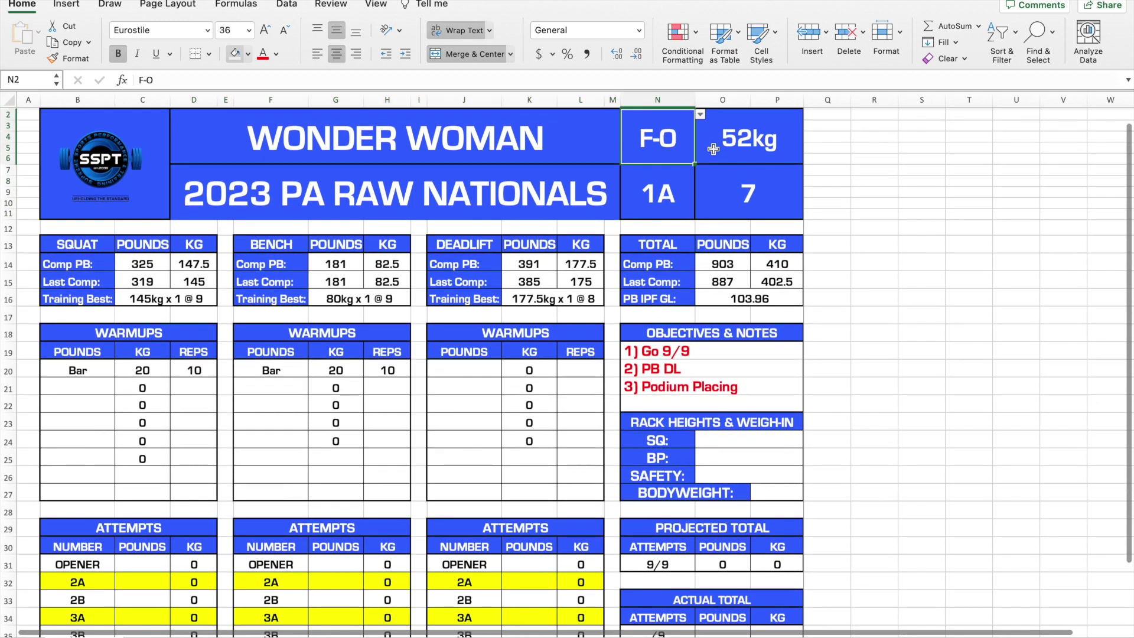
{"action": "left_click", "coordinate": [702, 117]}
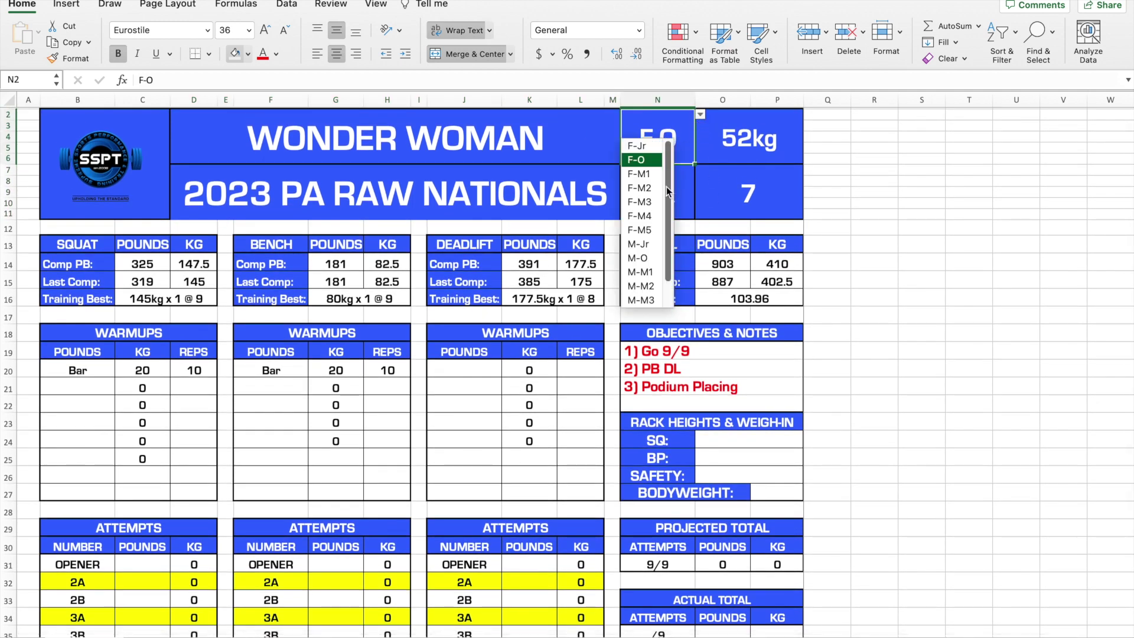
{"action": "mouse_move", "coordinate": [669, 181]}
{"action": "left_mouse_down"}
{"action": "mouse_move", "coordinate": [667, 248]}
{"action": "mouse_move", "coordinate": [672, 165]}
{"action": "left_mouse_up"}
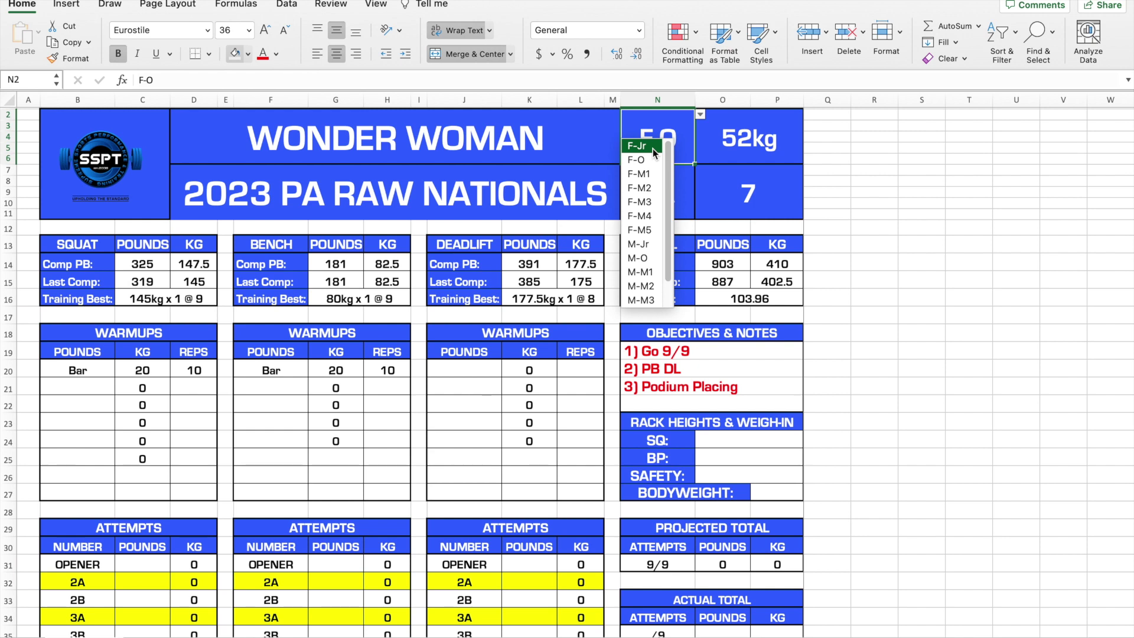
{"action": "scroll", "coordinate": [671, 169], "scroll_direction": "down", "scroll_amount": 2}
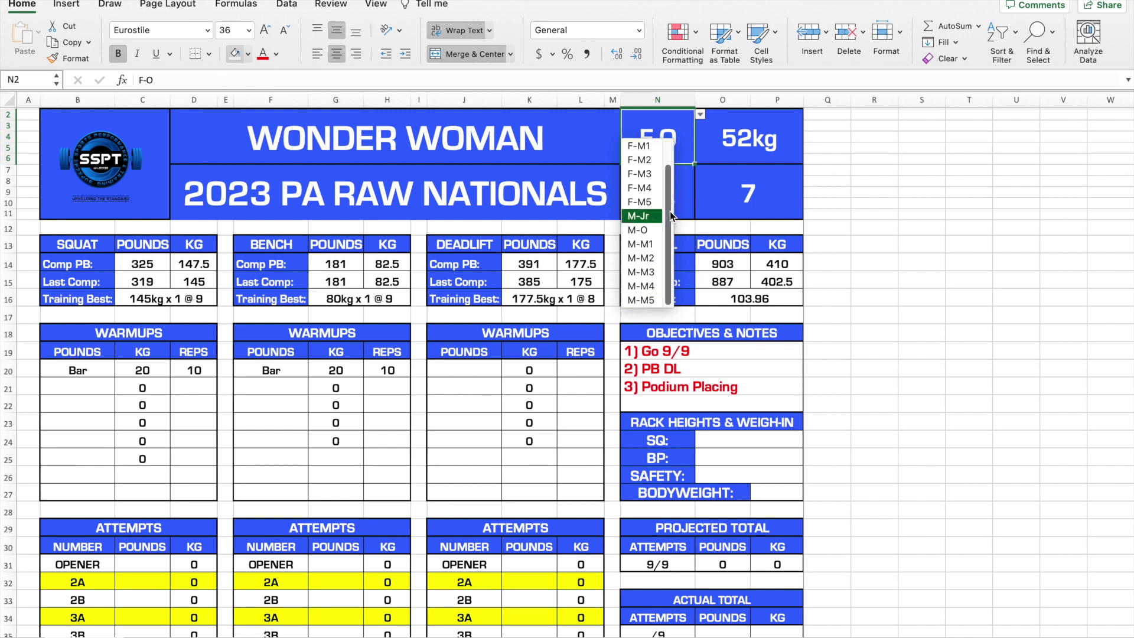
{"action": "scroll", "coordinate": [670, 212], "scroll_direction": "up", "scroll_amount": 2}
{"action": "left_click", "coordinate": [637, 159]}
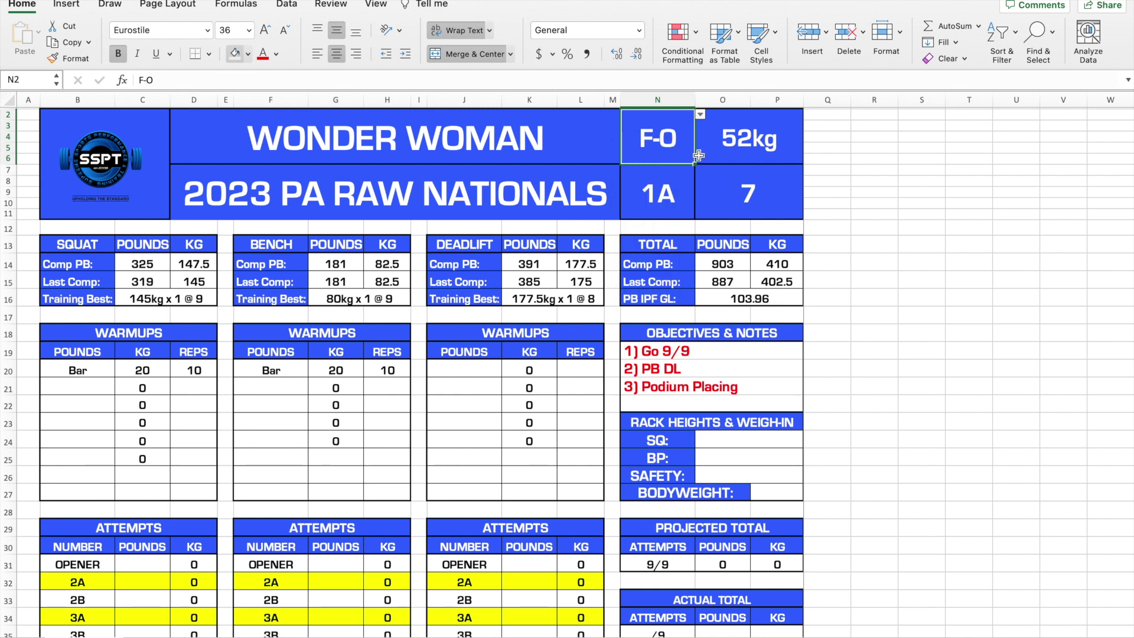
Choose 52kg from the weight class options and check the two header cells below the division and weight class
{"action": "left_click", "coordinate": [747, 145]}
{"action": "left_click", "coordinate": [809, 114]}
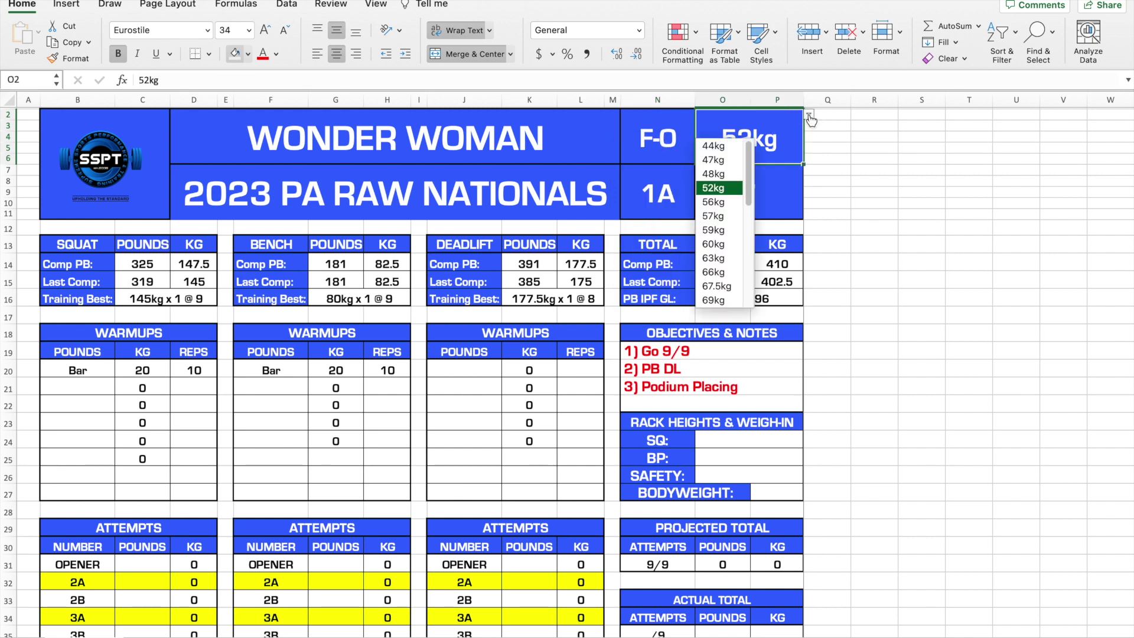
{"action": "left_click", "coordinate": [748, 165]}
{"action": "mouse_move", "coordinate": [748, 165]}
{"action": "left_mouse_down"}
{"action": "mouse_move", "coordinate": [748, 290]}
{"action": "mouse_move", "coordinate": [748, 156]}
{"action": "left_mouse_up"}
{"action": "left_click", "coordinate": [727, 192]}
{"action": "left_click", "coordinate": [666, 185]}
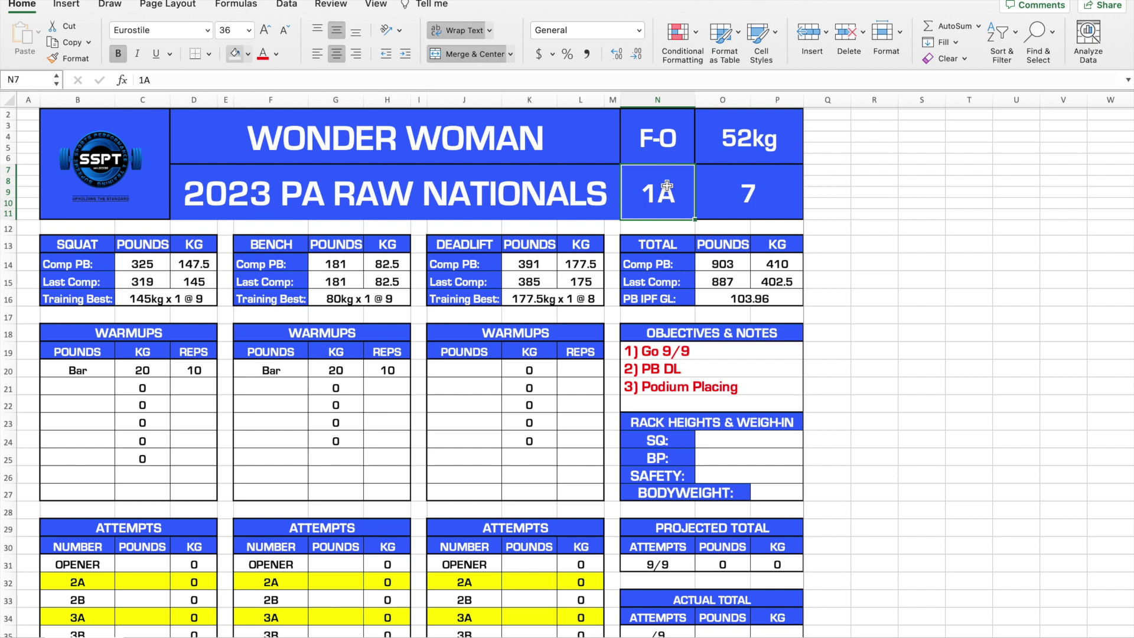
{"action": "left_click", "coordinate": [755, 194]}
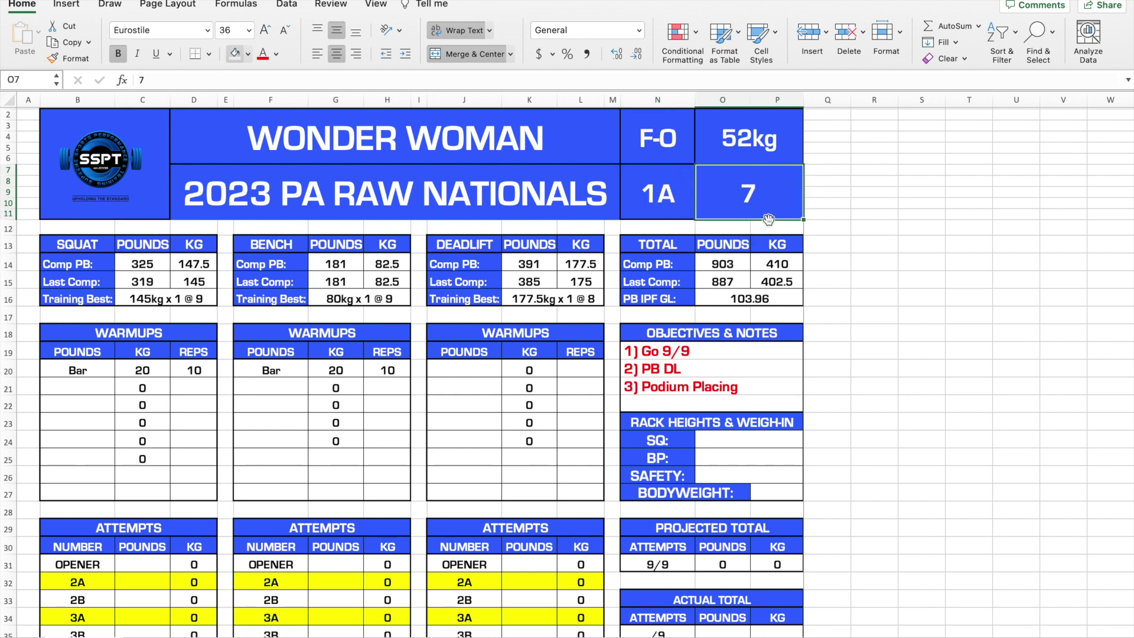
Review the Comp PB figures in pounds for squat, bench and deadlift
{"action": "scroll", "coordinate": [880, 295], "scroll_direction": "down", "scroll_amount": 1}
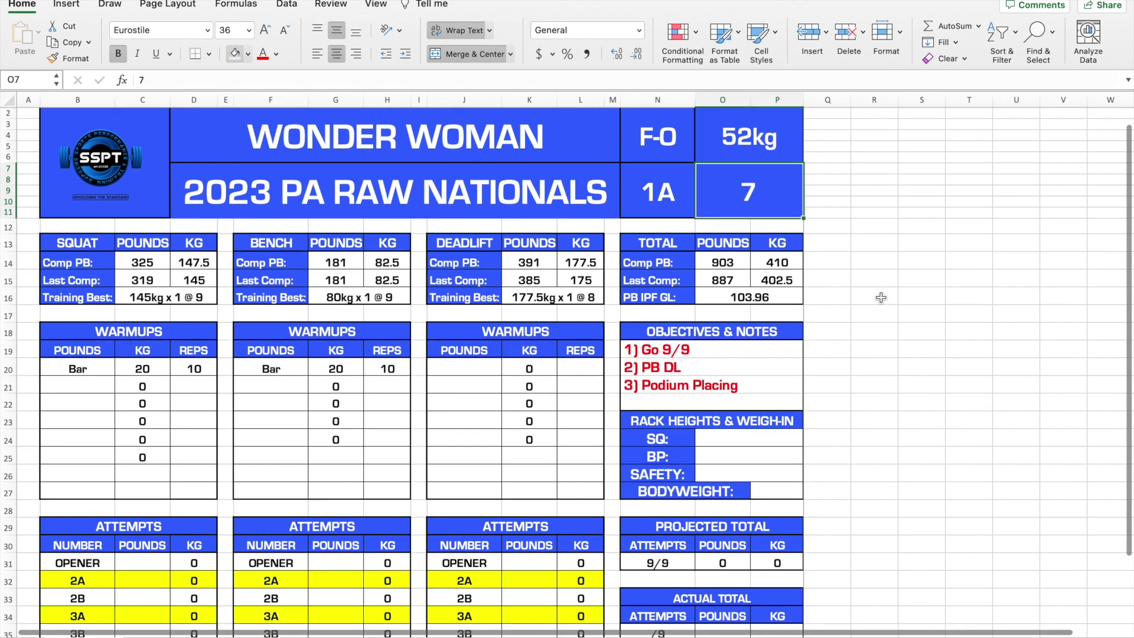
{"action": "scroll", "coordinate": [881, 297], "scroll_direction": "down", "scroll_amount": 4}
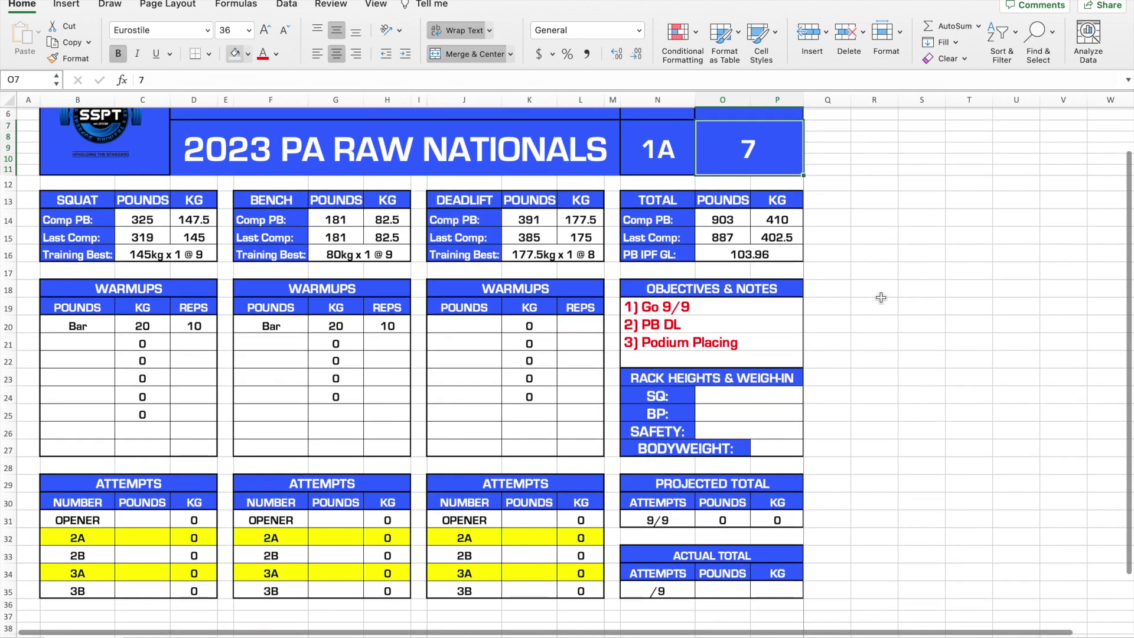
{"action": "scroll", "coordinate": [881, 297], "scroll_direction": "down", "scroll_amount": 4}
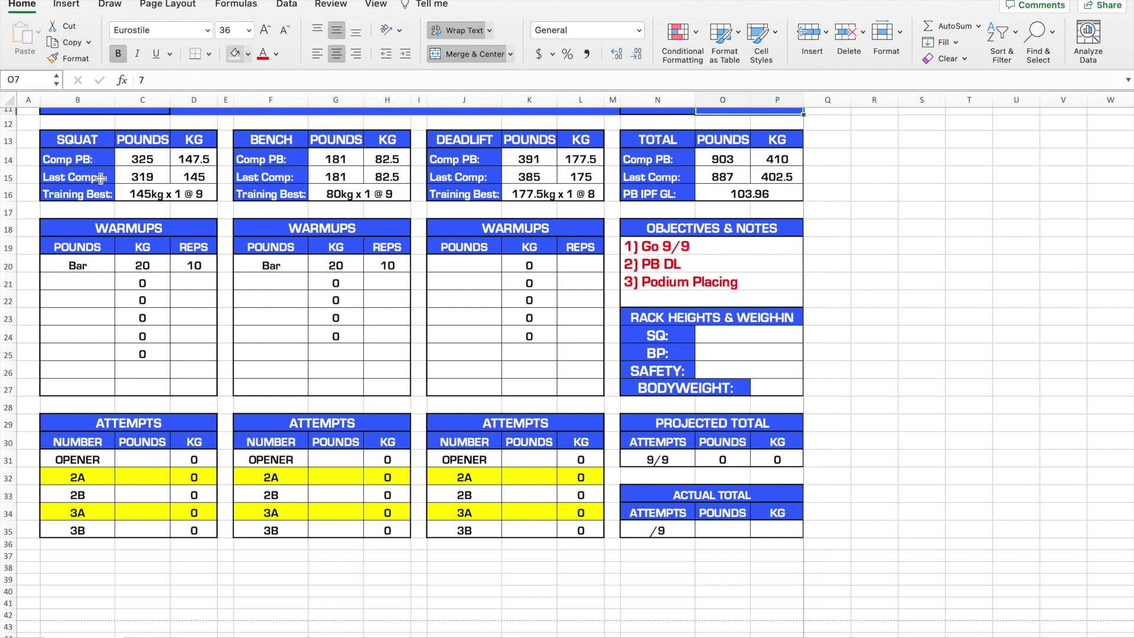
{"action": "left_click", "coordinate": [139, 160]}
{"action": "left_click", "coordinate": [352, 159]}
{"action": "left_click", "coordinate": [529, 161]}
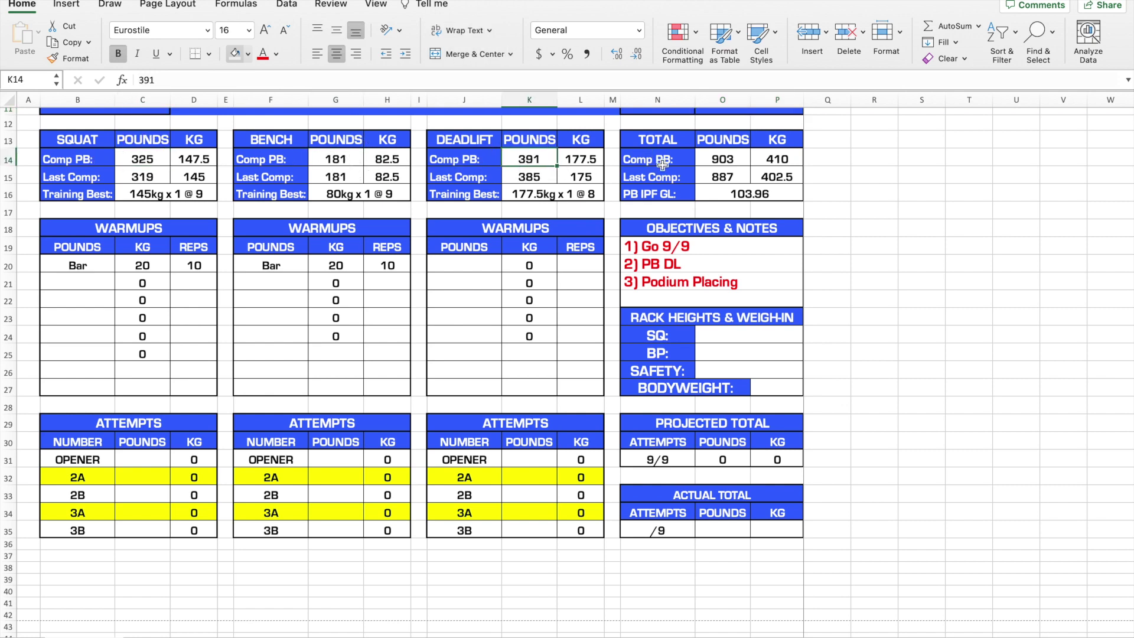
Review the Last Comp results in pounds for squat, bench, deadlift and total
{"action": "left_click", "coordinate": [142, 178]}
{"action": "left_click", "coordinate": [335, 177]}
{"action": "left_click", "coordinate": [529, 177]}
{"action": "left_click", "coordinate": [713, 175]}
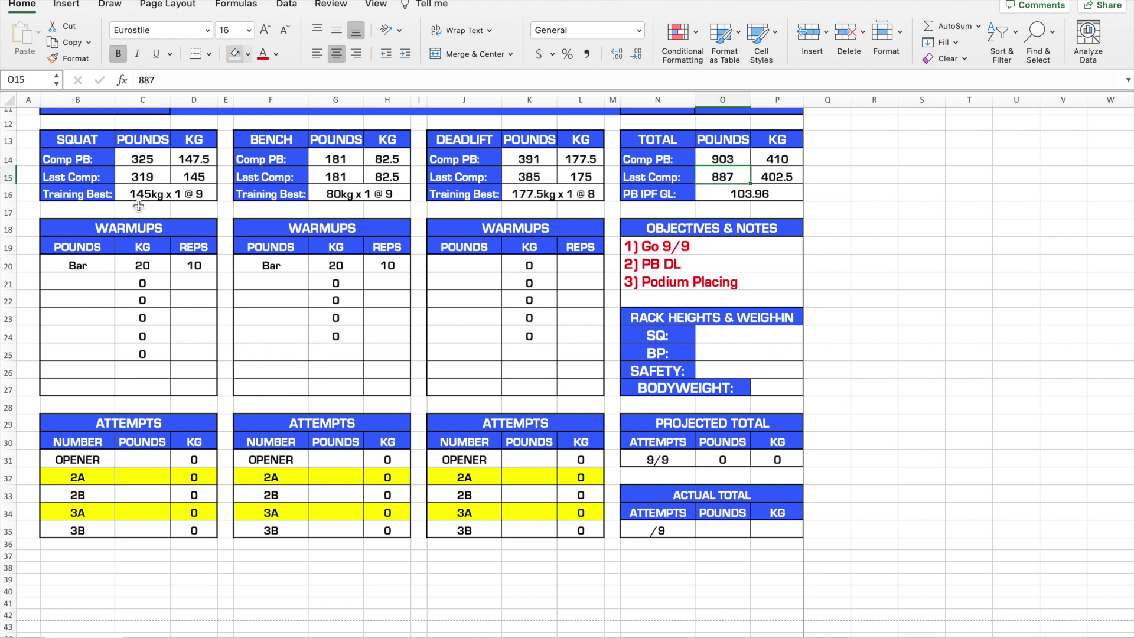
Examine the Training Best entries for squat, bench and deadlift
{"action": "left_click", "coordinate": [164, 190]}
{"action": "left_click", "coordinate": [104, 197]}
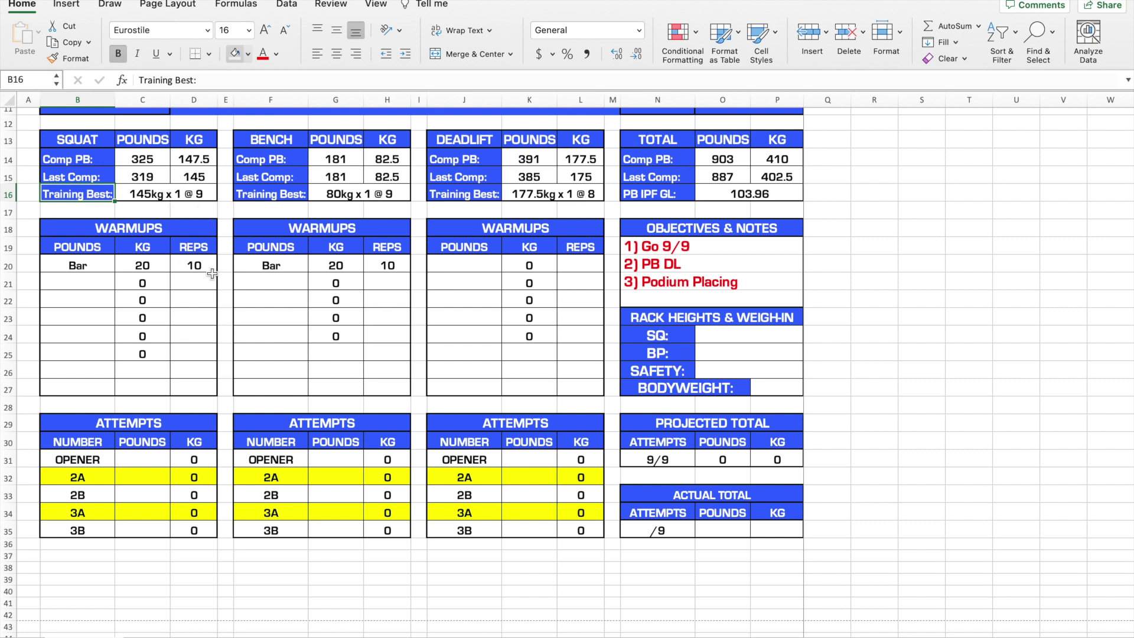
{"action": "scroll", "coordinate": [247, 321], "scroll_direction": "up", "scroll_amount": 4}
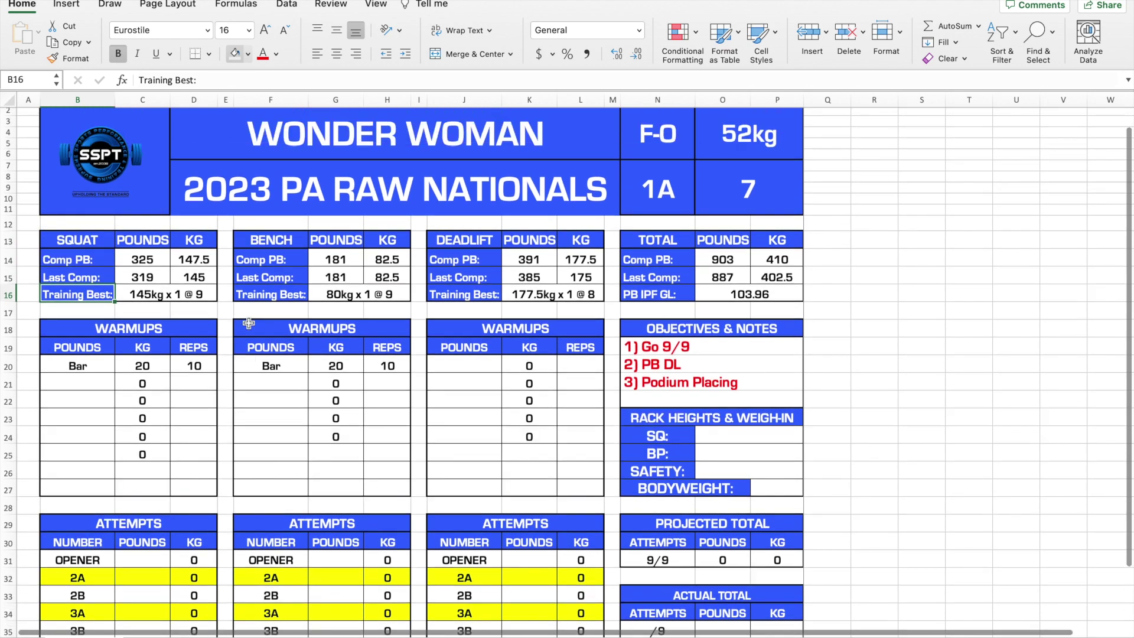
{"action": "scroll", "coordinate": [248, 323], "scroll_direction": "down", "scroll_amount": 3}
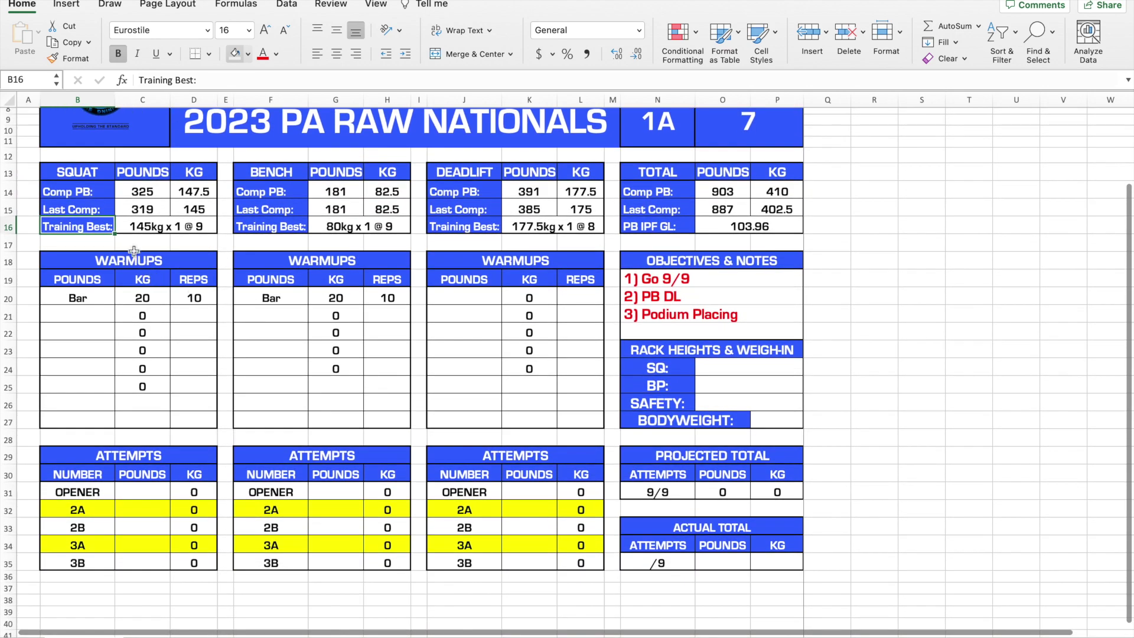
{"action": "scroll", "coordinate": [177, 270], "scroll_direction": "down", "scroll_amount": 1}
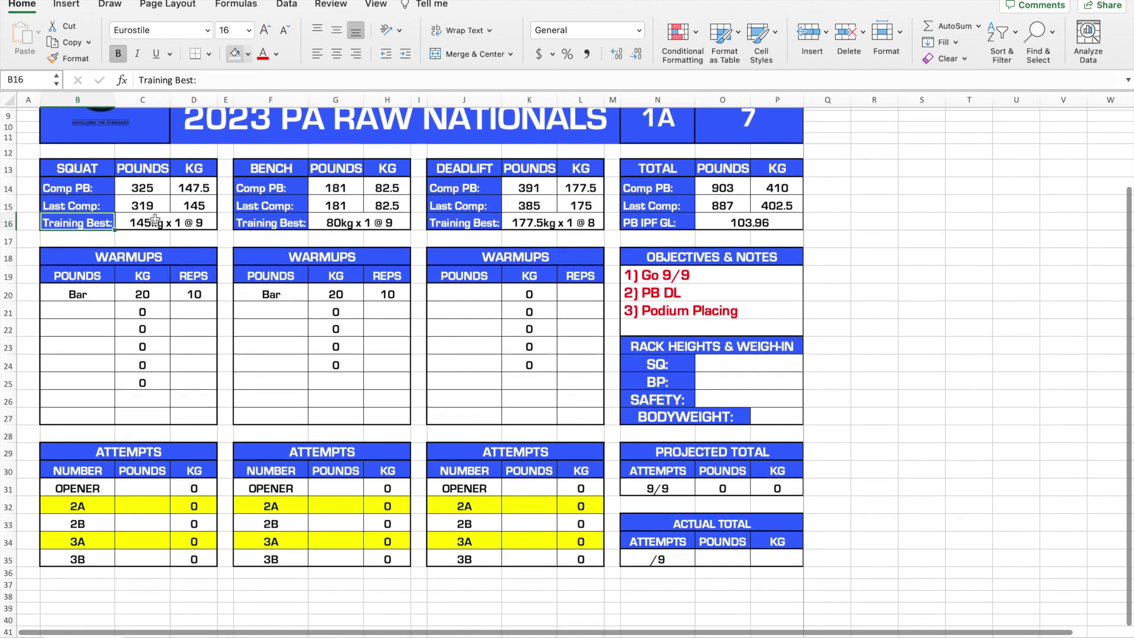
{"action": "left_click", "coordinate": [184, 232]}
{"action": "left_click", "coordinate": [185, 222]}
{"action": "left_click", "coordinate": [362, 222]}
{"action": "left_click", "coordinate": [538, 222]}
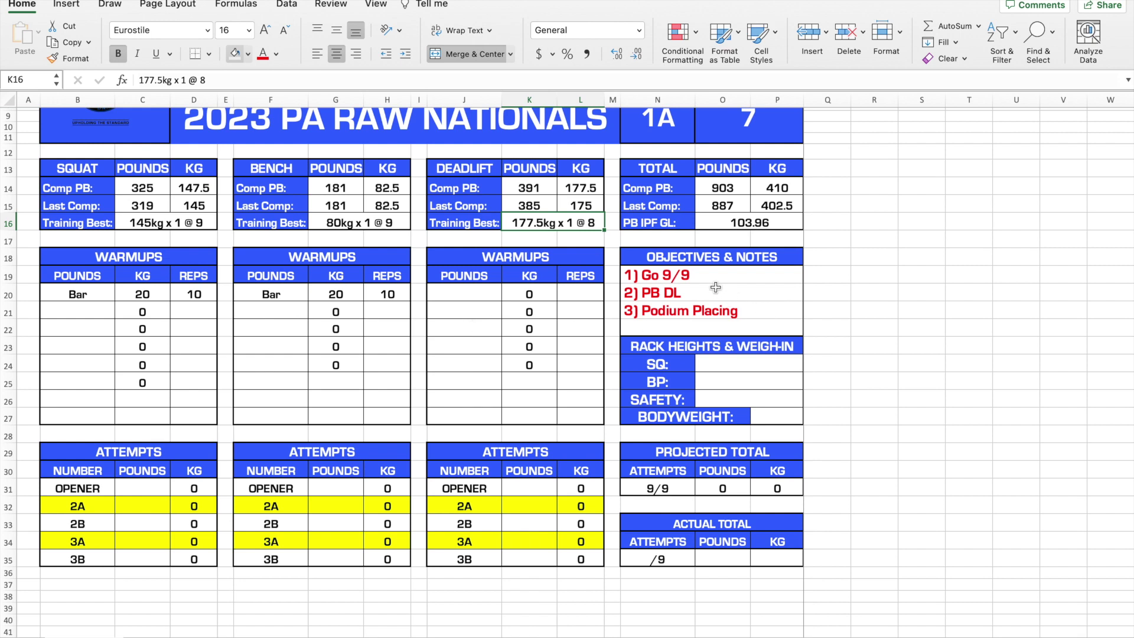
Review the PB DL and Podium Placing objectives, comparing the deadlift goal with the deadlift Comp PB in pounds and kilograms
{"action": "left_click_drag", "start_coordinate": [730, 280], "coordinate": [775, 321]}
{"action": "left_click", "coordinate": [773, 312]}
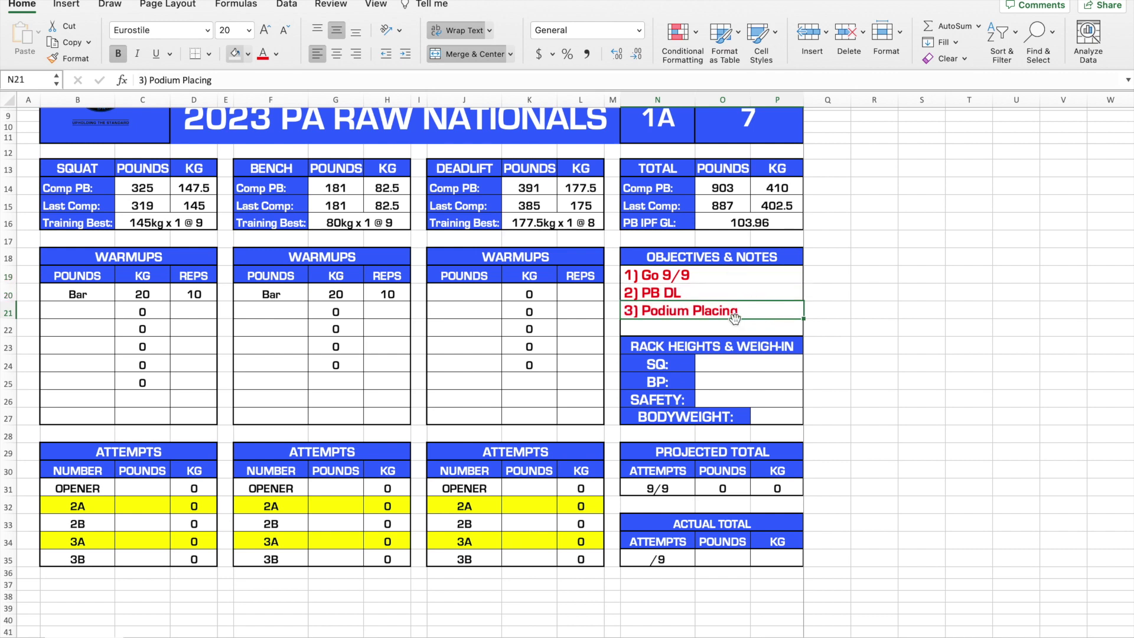
{"action": "left_click", "coordinate": [693, 293]}
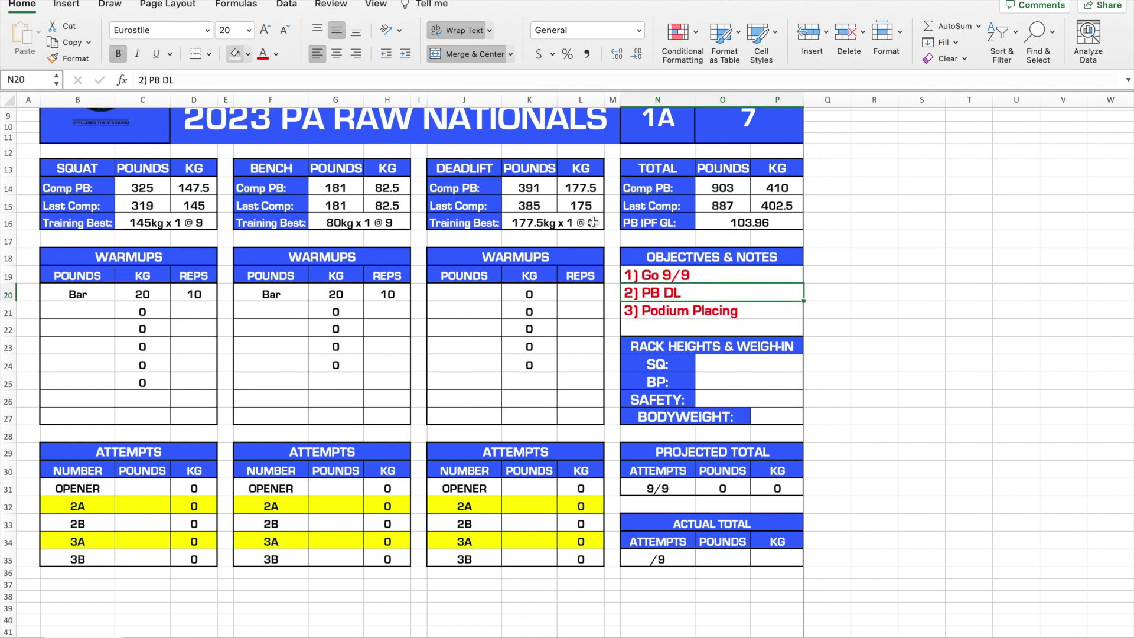
{"action": "left_click", "coordinate": [539, 188]}
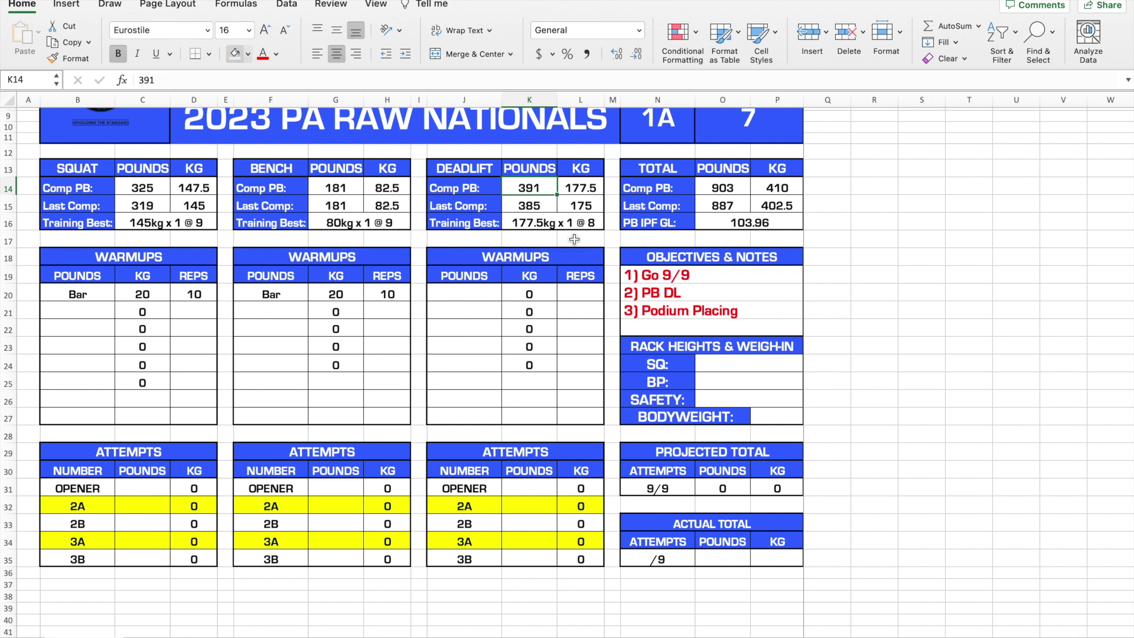
{"action": "left_click", "coordinate": [578, 188]}
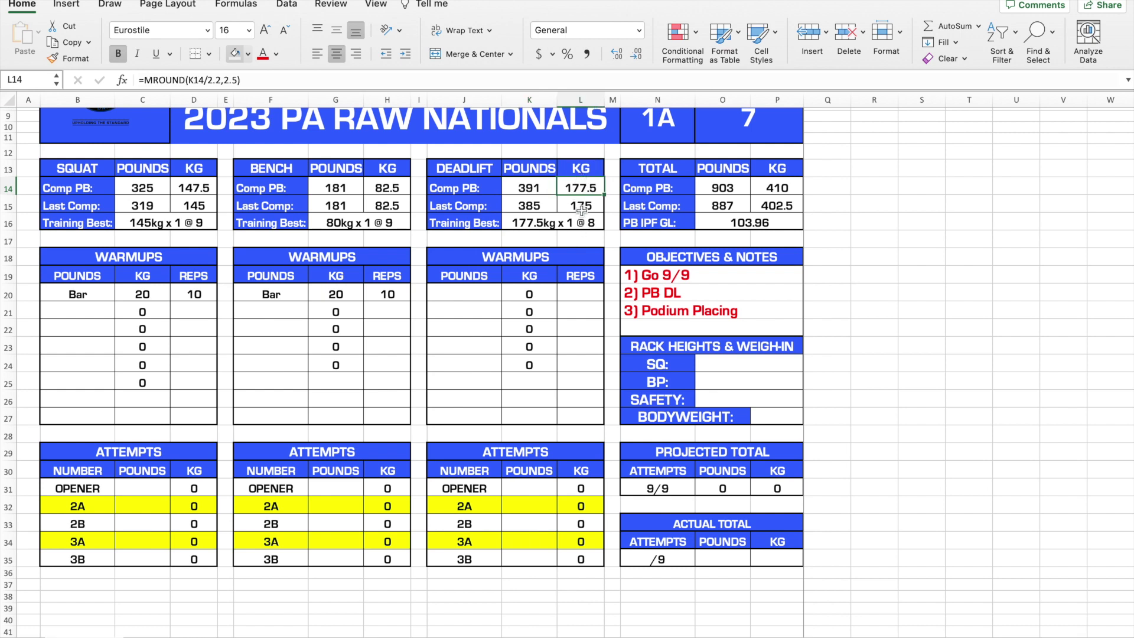
{"action": "left_click", "coordinate": [538, 189]}
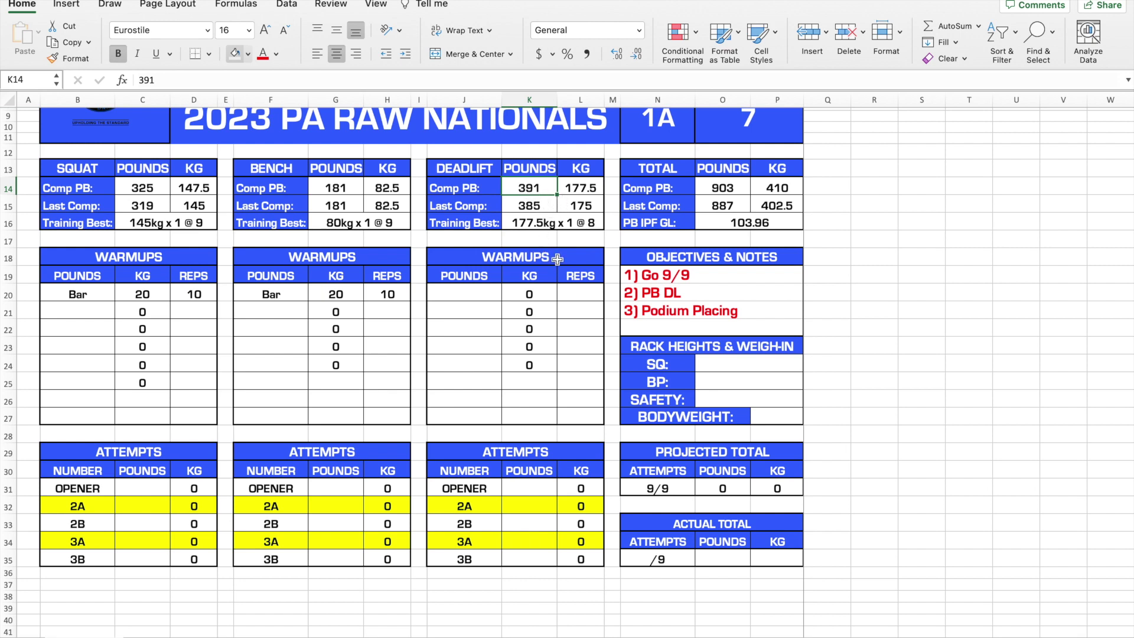
{"action": "left_click", "coordinate": [649, 296]}
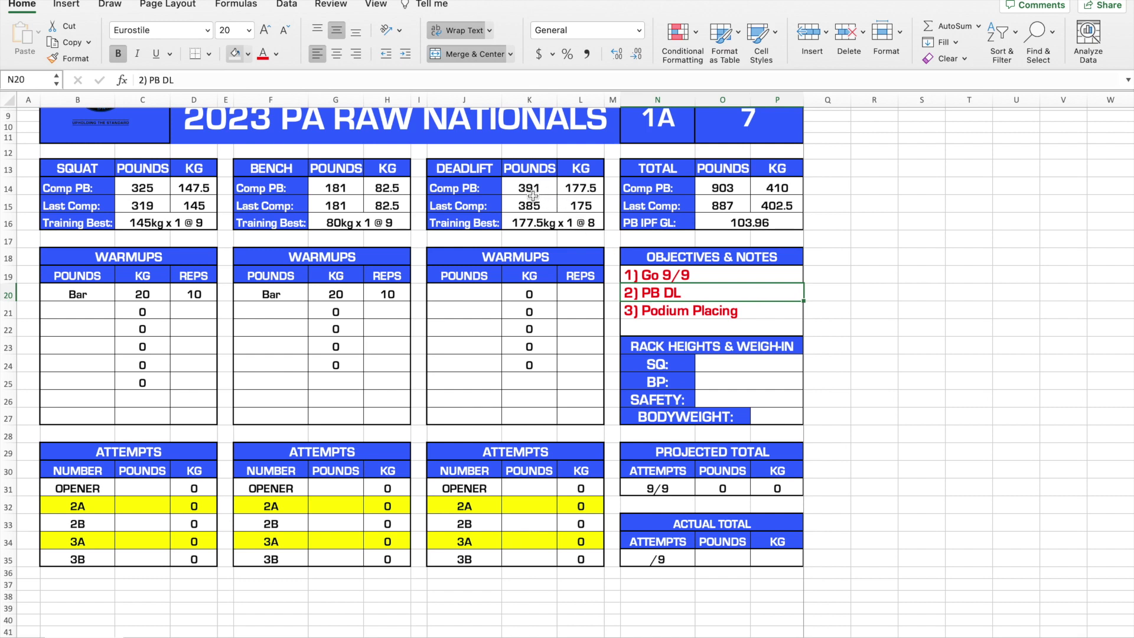
{"action": "left_click", "coordinate": [679, 310]}
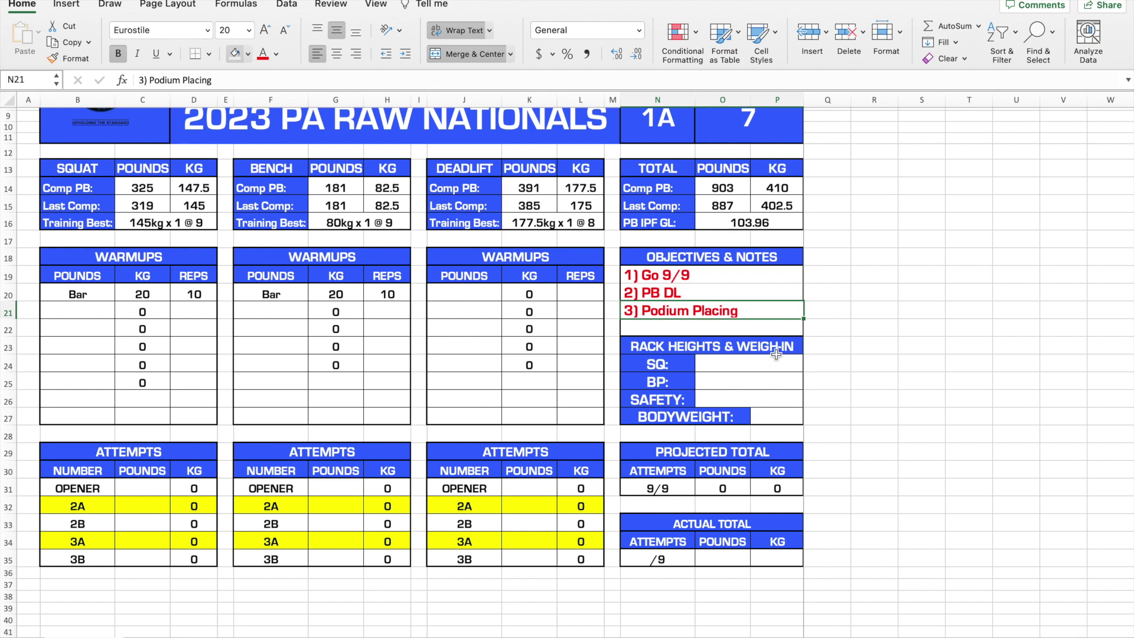
Review the squat, bench and safety rack-height fields and the bodyweight field, along with the number cell beside the meet's flight
{"action": "left_click", "coordinate": [743, 365]}
{"action": "left_click", "coordinate": [737, 378]}
{"action": "left_click", "coordinate": [734, 397]}
{"action": "left_click", "coordinate": [777, 416]}
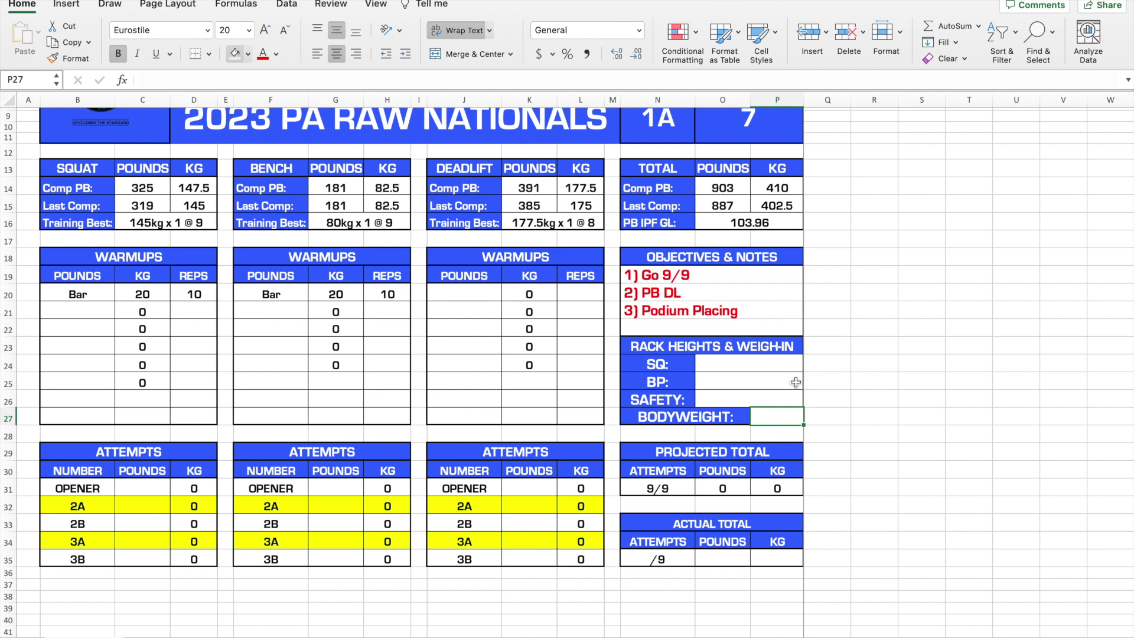
{"action": "left_click", "coordinate": [768, 129]}
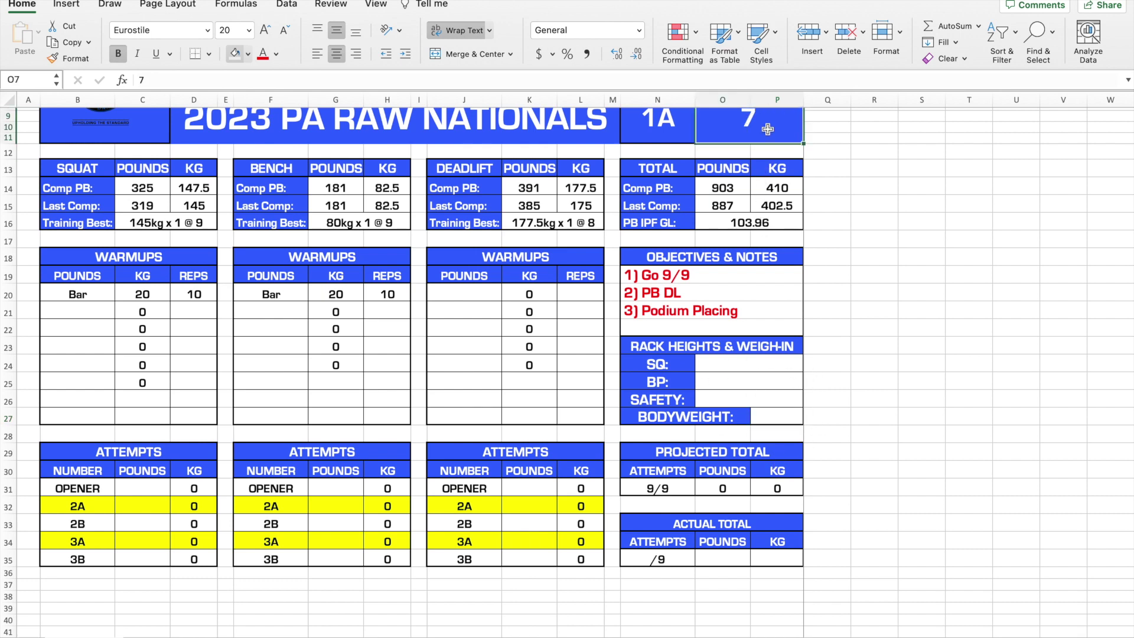
{"action": "left_click", "coordinate": [769, 416]}
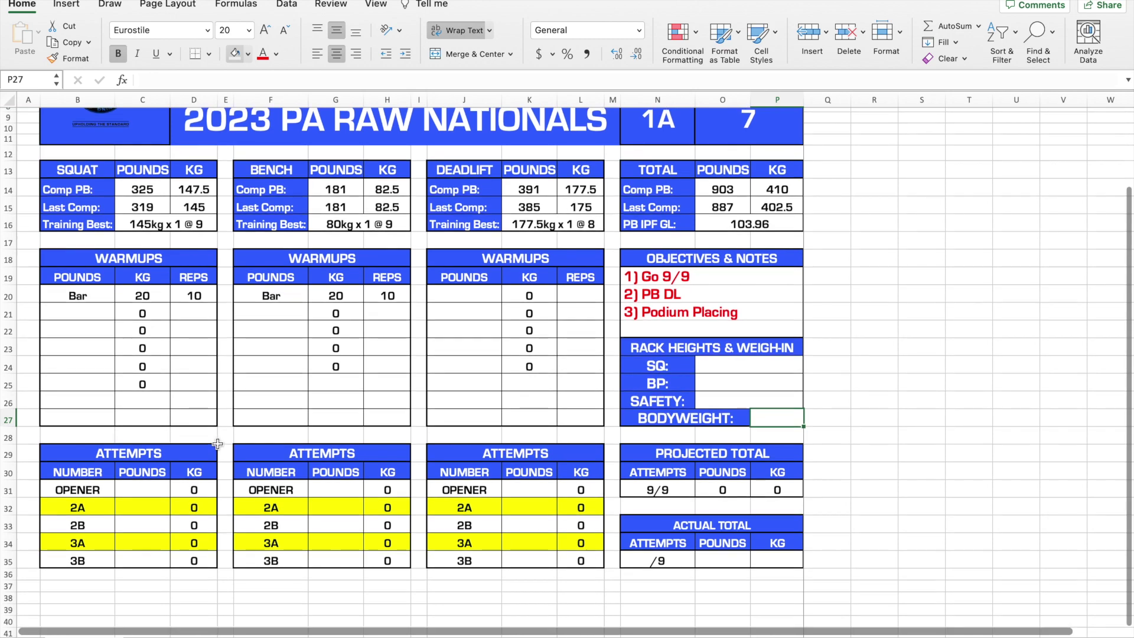
Set the squat's 3A attempt to 330 pounds
{"action": "scroll", "coordinate": [218, 444], "scroll_direction": "up", "scroll_amount": 1}
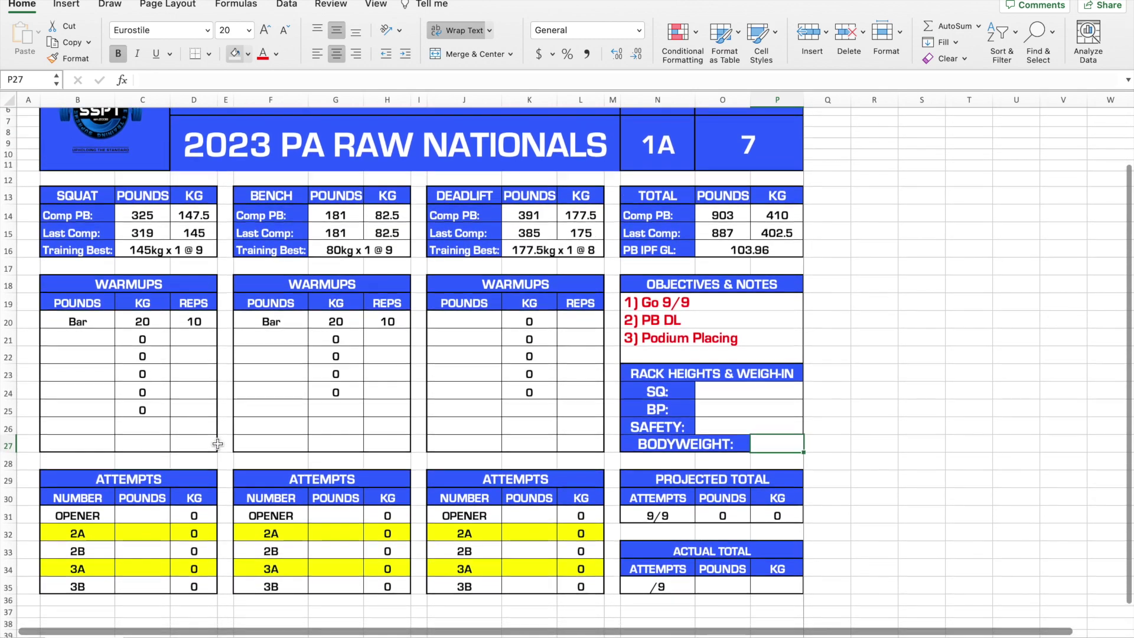
{"action": "scroll", "coordinate": [217, 444], "scroll_direction": "up", "scroll_amount": 3}
{"action": "scroll", "coordinate": [217, 444], "scroll_direction": "down", "scroll_amount": 1}
{"action": "scroll", "coordinate": [218, 444], "scroll_direction": "down", "scroll_amount": 3}
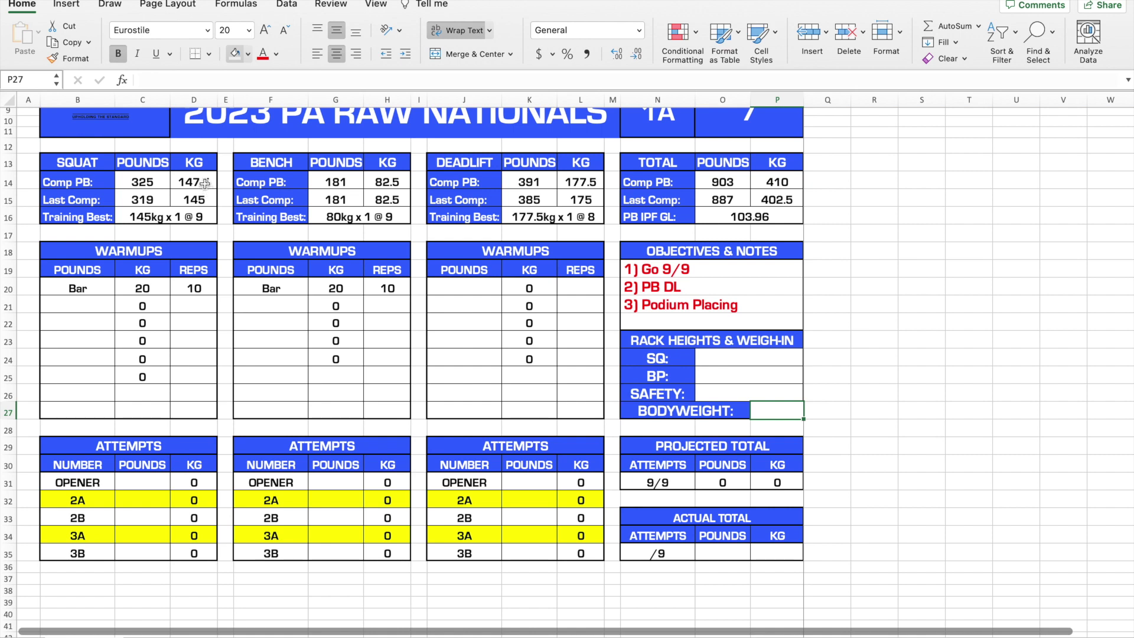
{"action": "left_click", "coordinate": [140, 531]}
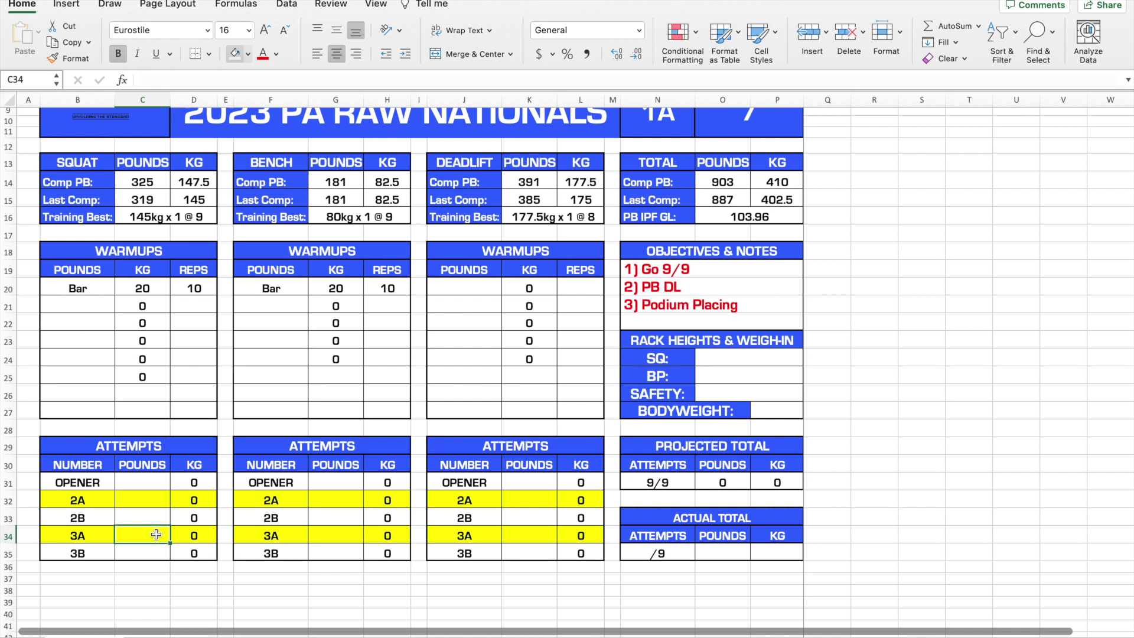
{"action": "type", "text": "330"}
{"action": "key", "text": "Return"}
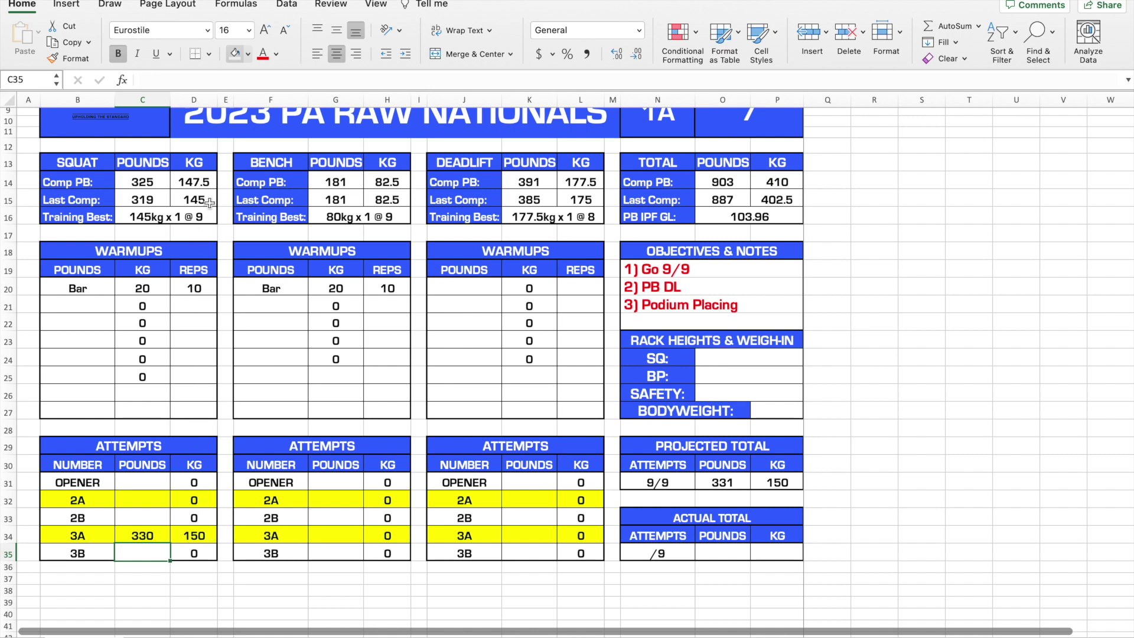
Check the squat's Comp PB in pounds and kilograms and set the squat's 2A attempt to 314 pounds
{"action": "left_click", "coordinate": [211, 183]}
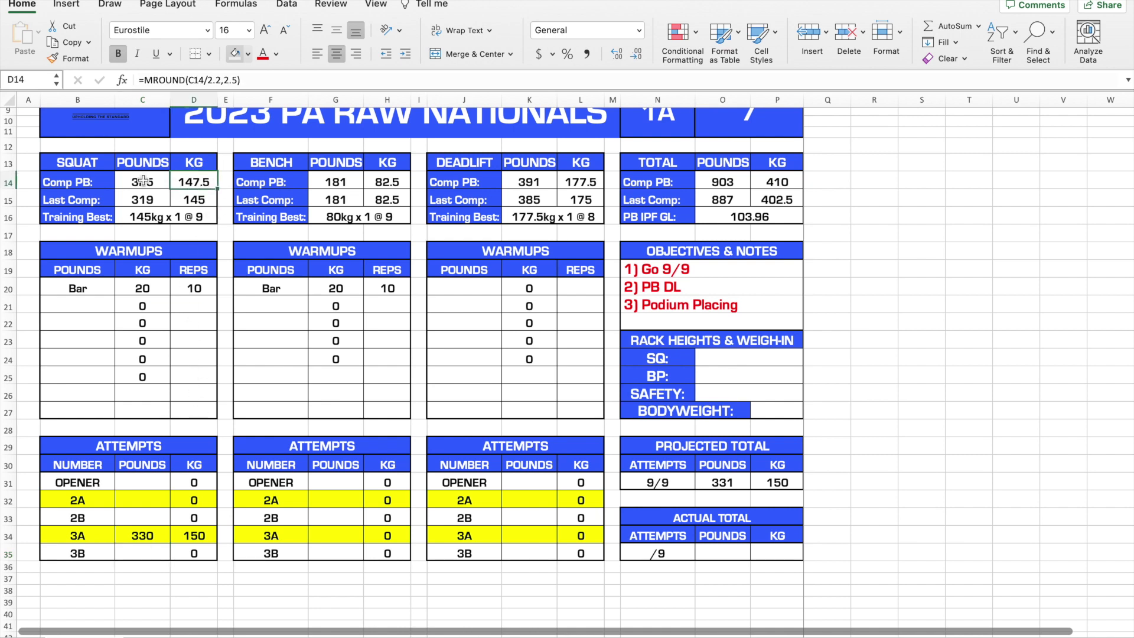
{"action": "left_click", "coordinate": [164, 183]}
{"action": "left_click", "coordinate": [200, 182]}
{"action": "left_click", "coordinate": [149, 501]}
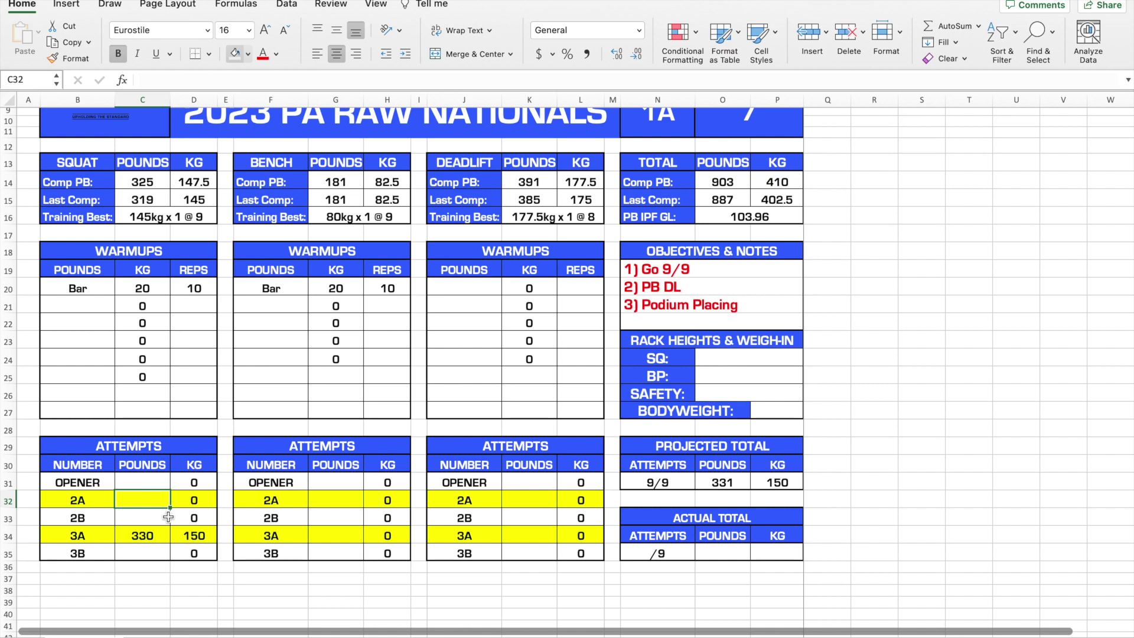
{"action": "type", "text": "314"}
{"action": "key", "text": "Return"}
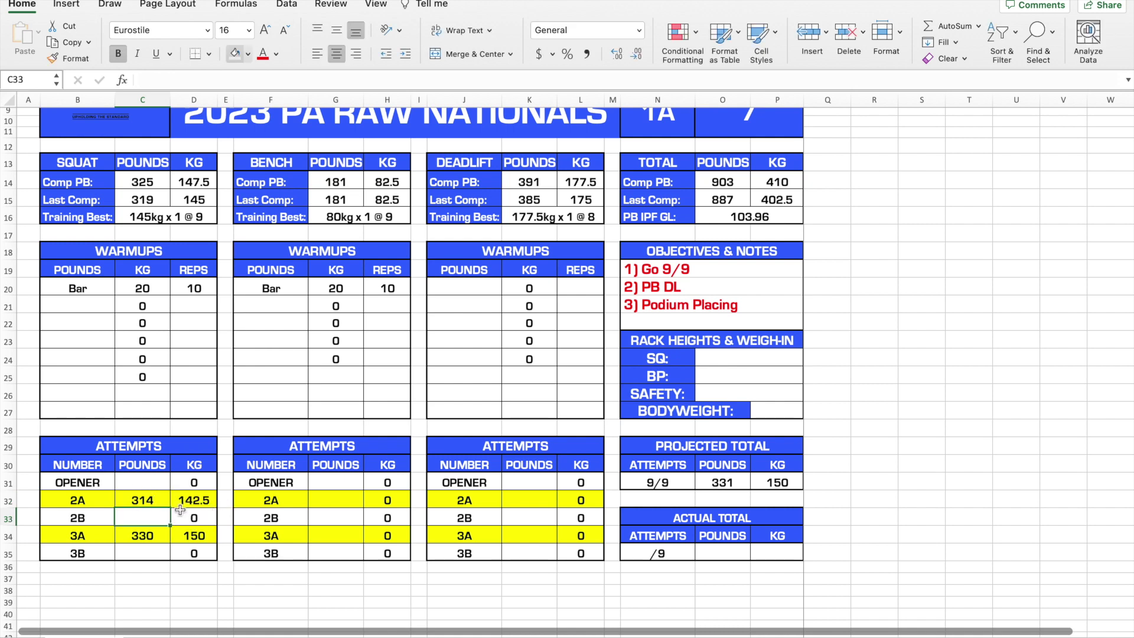
Set the squat opener to 297 pounds and compare its kilogram value with the 2A and 3A attempts
{"action": "left_click", "coordinate": [160, 484]}
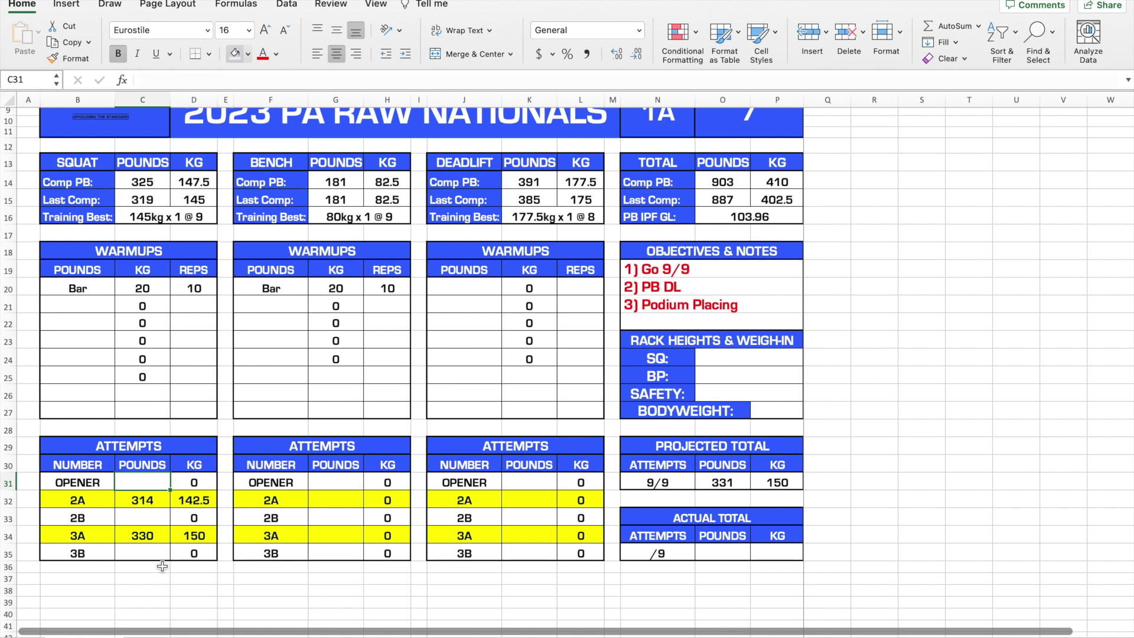
{"action": "type", "text": "297"}
{"action": "key", "text": "Return"}
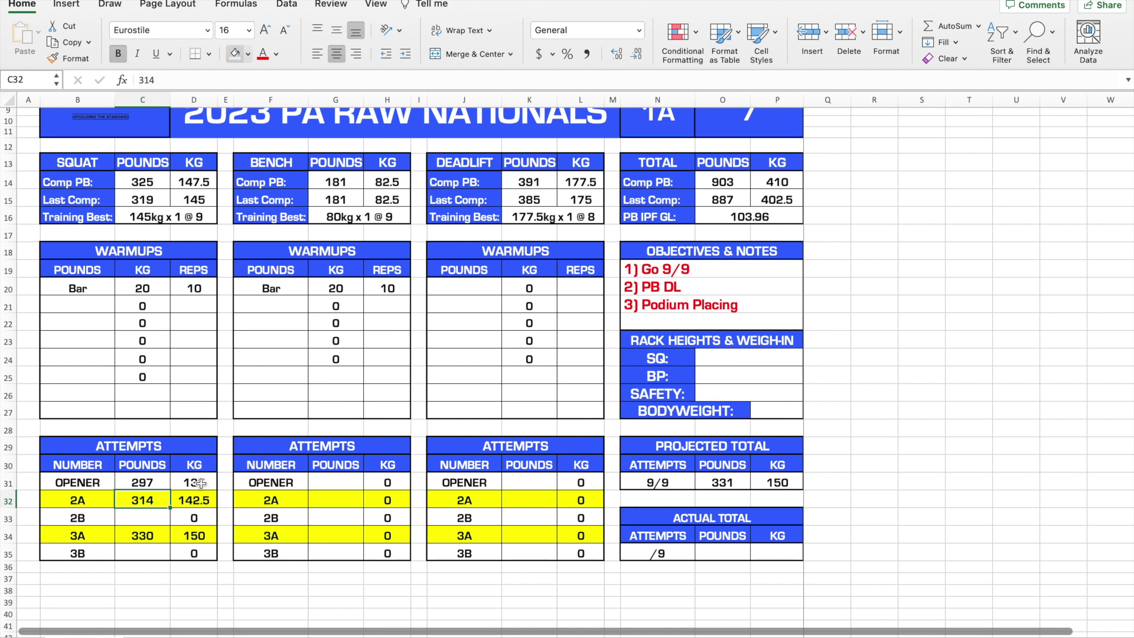
{"action": "left_click", "coordinate": [204, 502]}
{"action": "left_click", "coordinate": [204, 537]}
{"action": "left_click", "coordinate": [202, 483]}
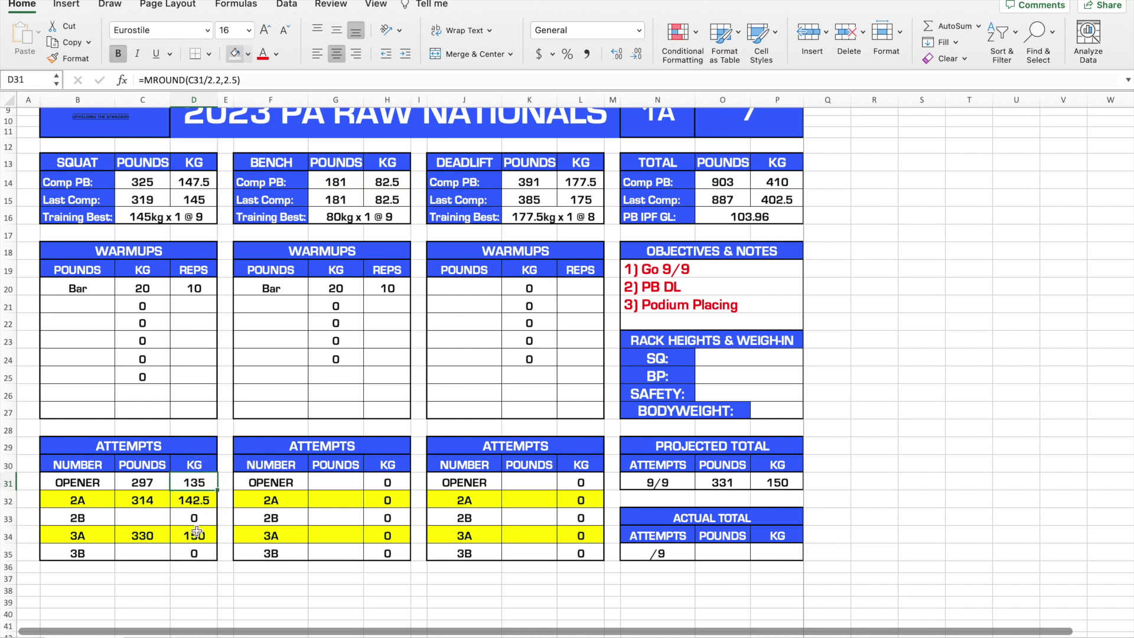
Set the squat's fallback attempts to 308 pounds for 2B and 319 pounds for 3B
{"action": "left_click", "coordinate": [147, 518]}
{"action": "type", "text": "308"}
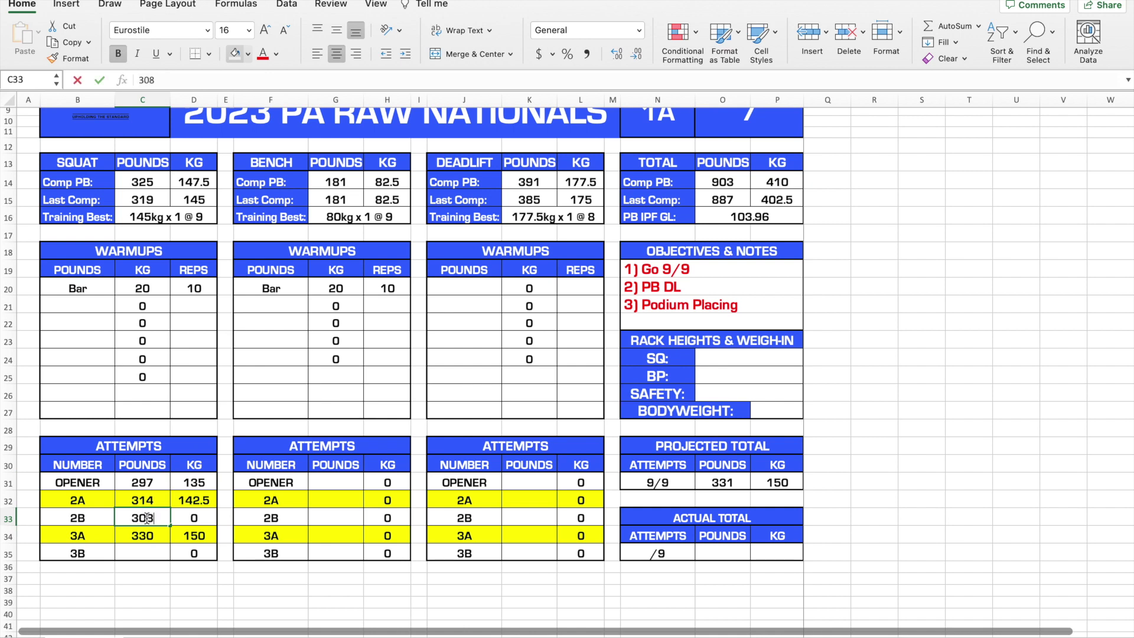
{"action": "key", "text": "Return"}
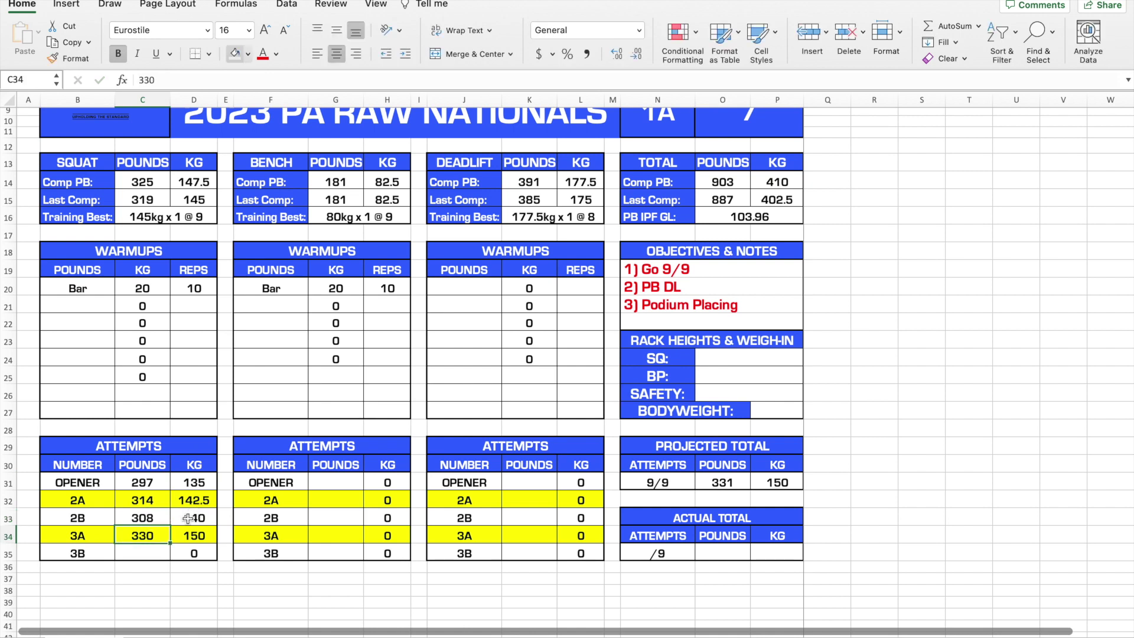
{"action": "left_click", "coordinate": [152, 552]}
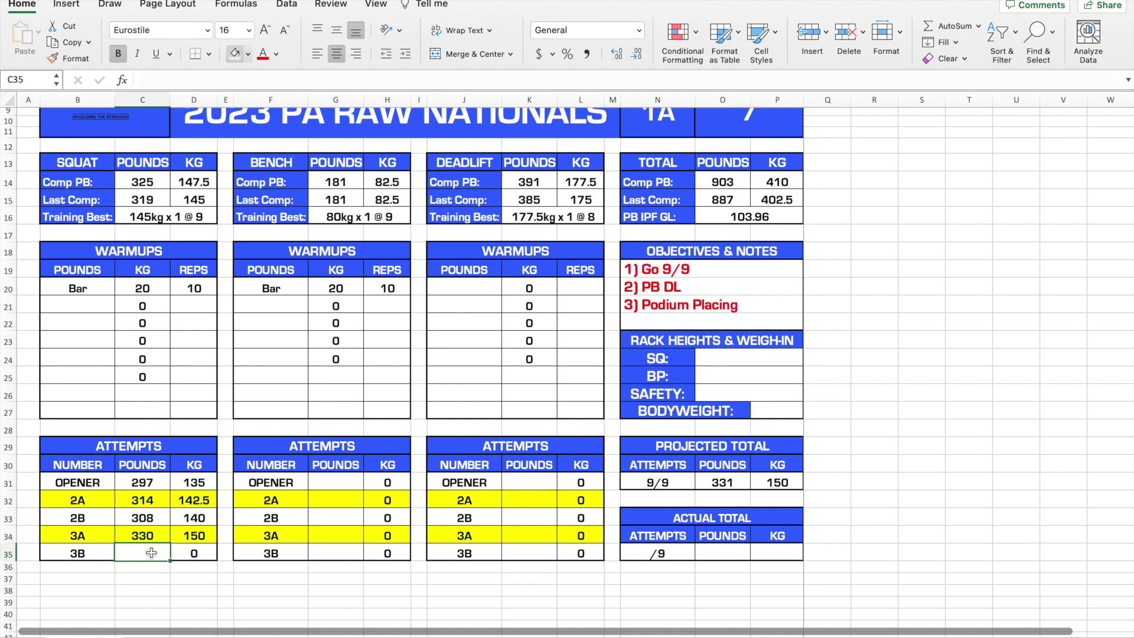
{"action": "type", "text": "319"}
{"action": "key", "text": "Return"}
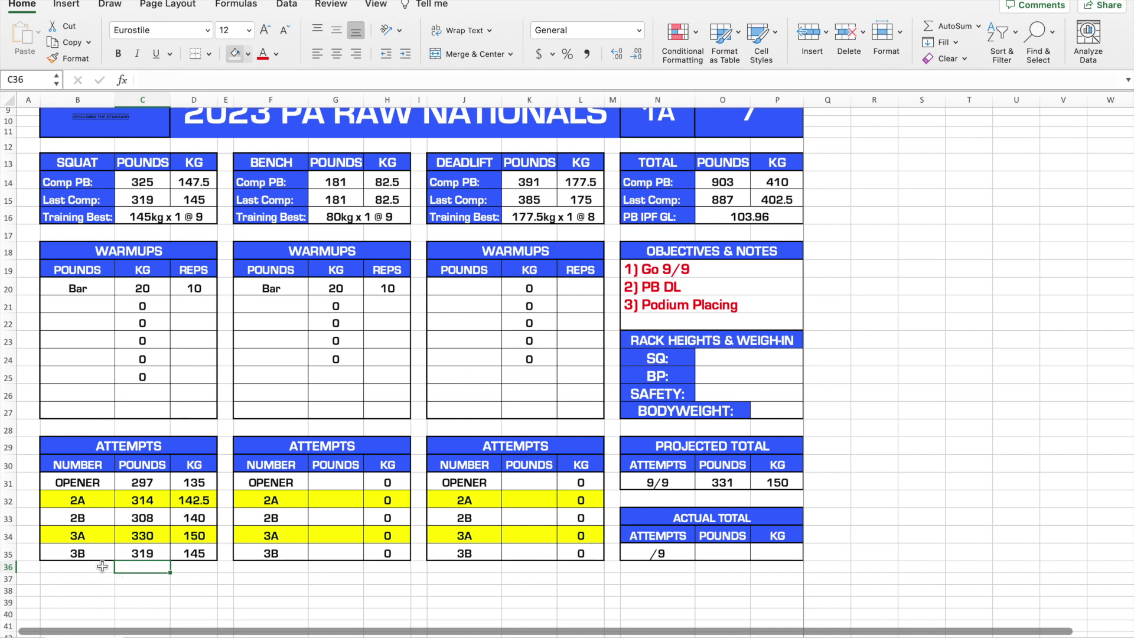
Try 325 pounds as the squat's 3B attempt, and set it back to 319 pounds
{"action": "left_click", "coordinate": [146, 553]}
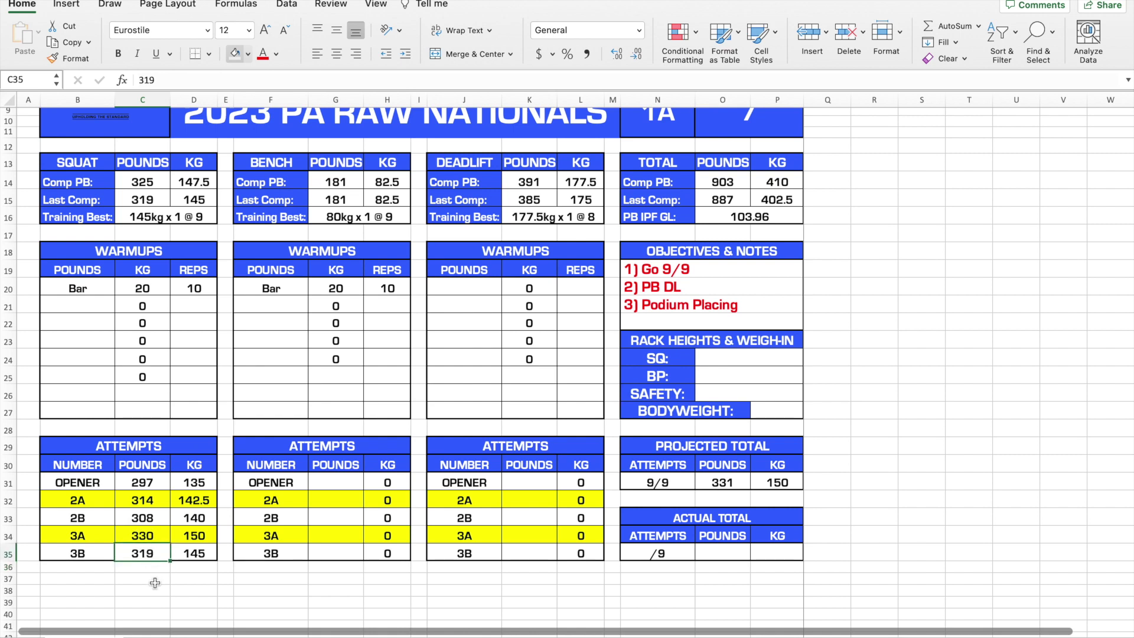
{"action": "type", "text": "325"}
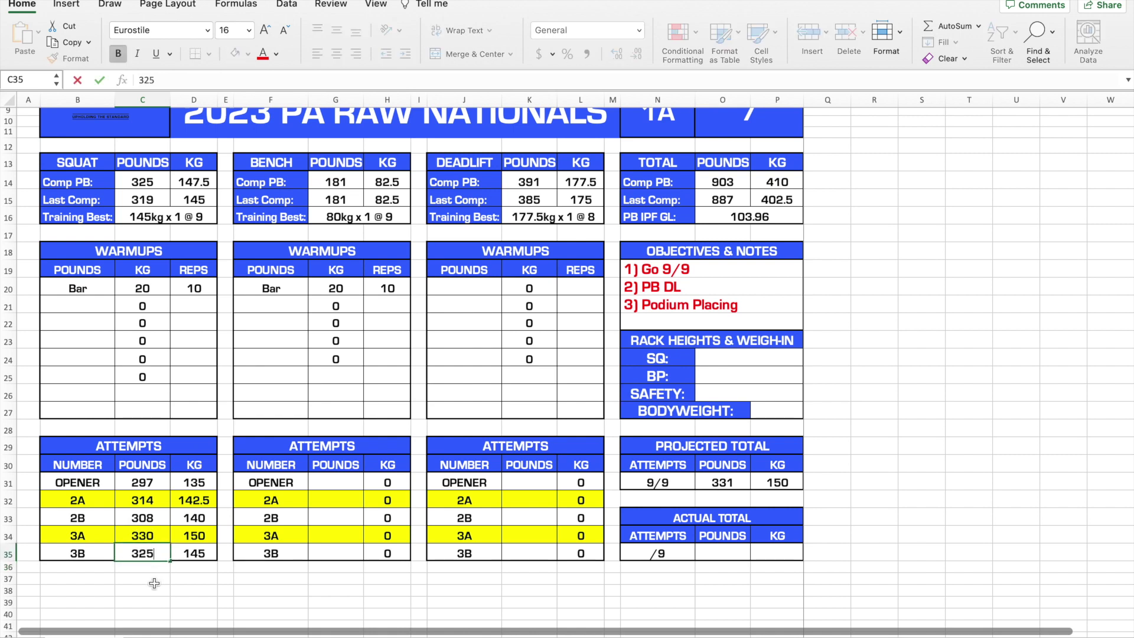
{"action": "key", "text": "Return"}
{"action": "left_click", "coordinate": [152, 552]}
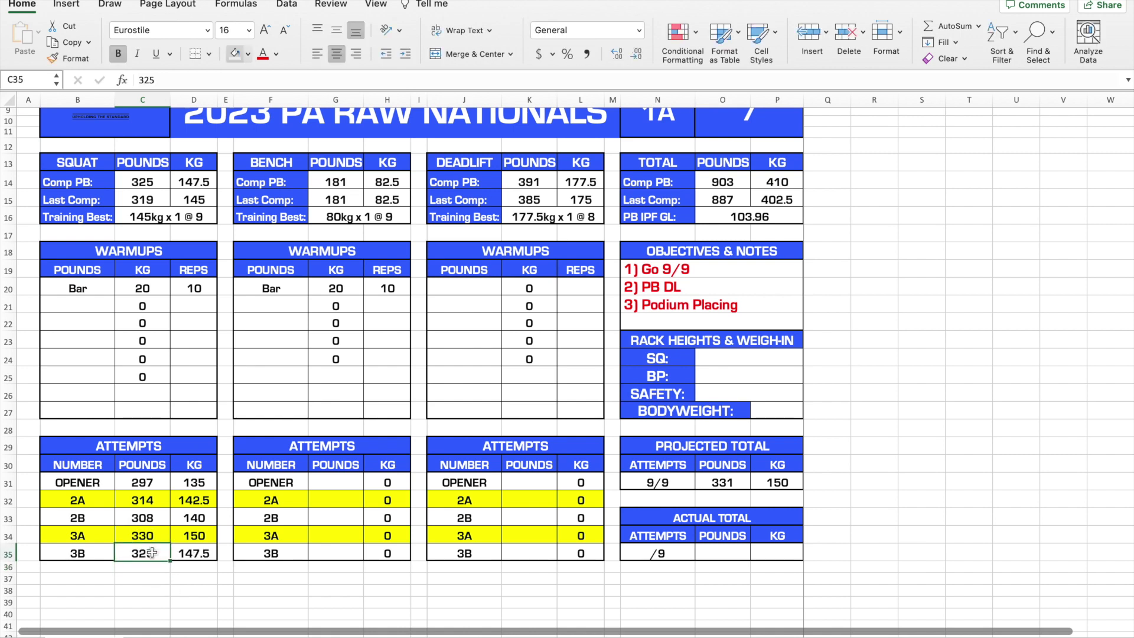
{"action": "type", "text": "319"}
{"action": "key", "text": "Return"}
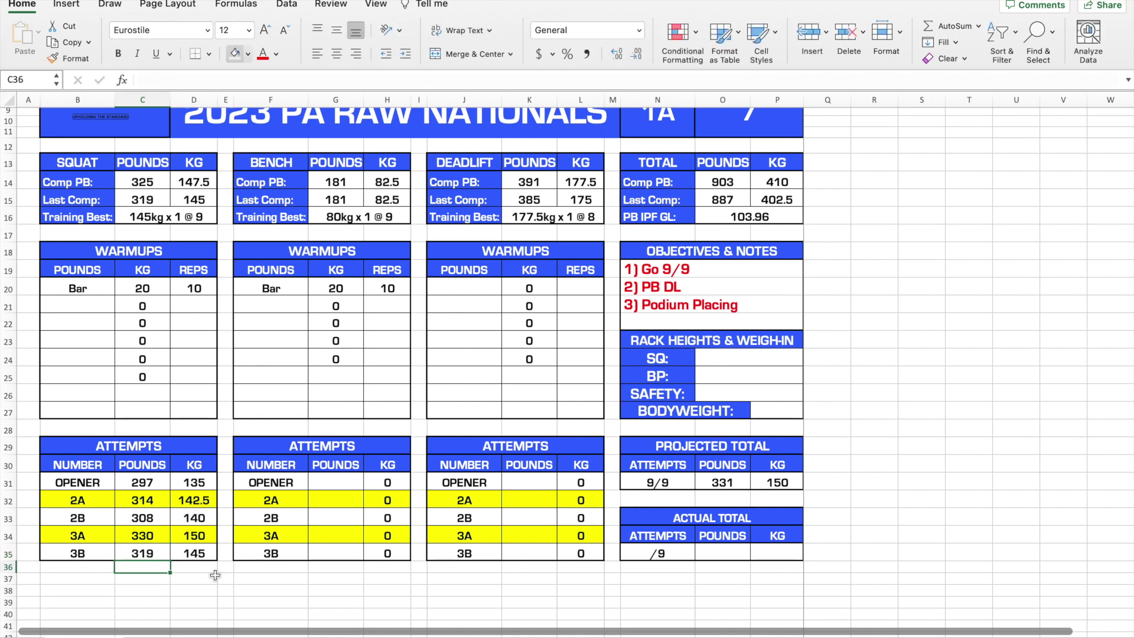
Review the squat attempts in pounds and kilograms alongside the squat's Comp PB and the last warmup row
{"action": "left_click", "coordinate": [188, 488]}
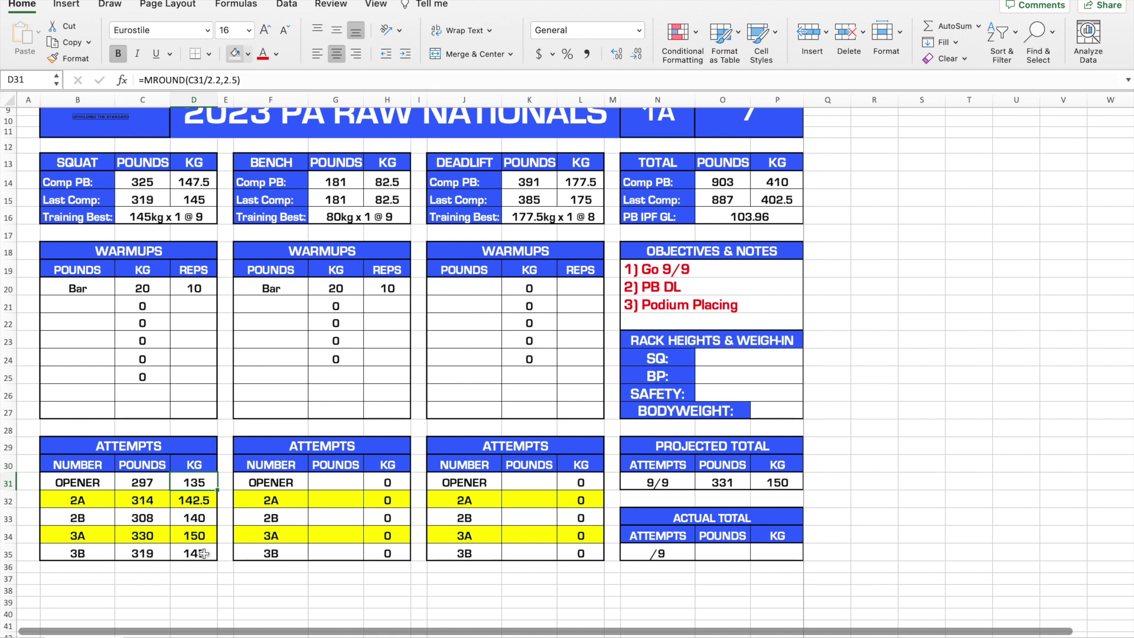
{"action": "left_click_drag", "start_coordinate": [144, 481], "coordinate": [177, 549]}
{"action": "left_click", "coordinate": [158, 484]}
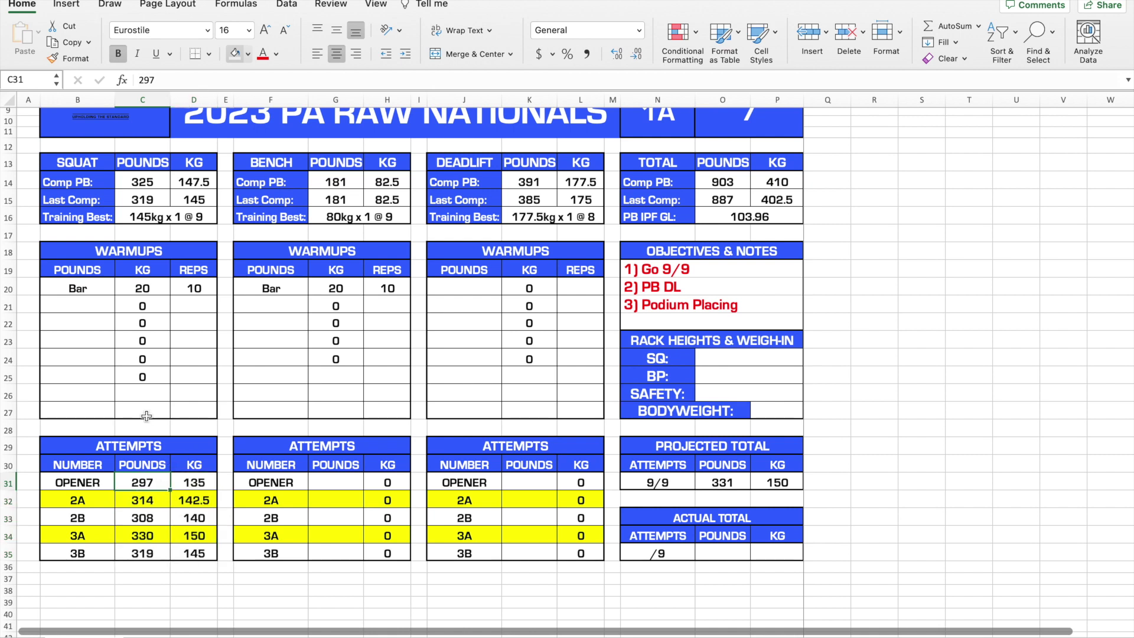
{"action": "left_click", "coordinate": [95, 374]}
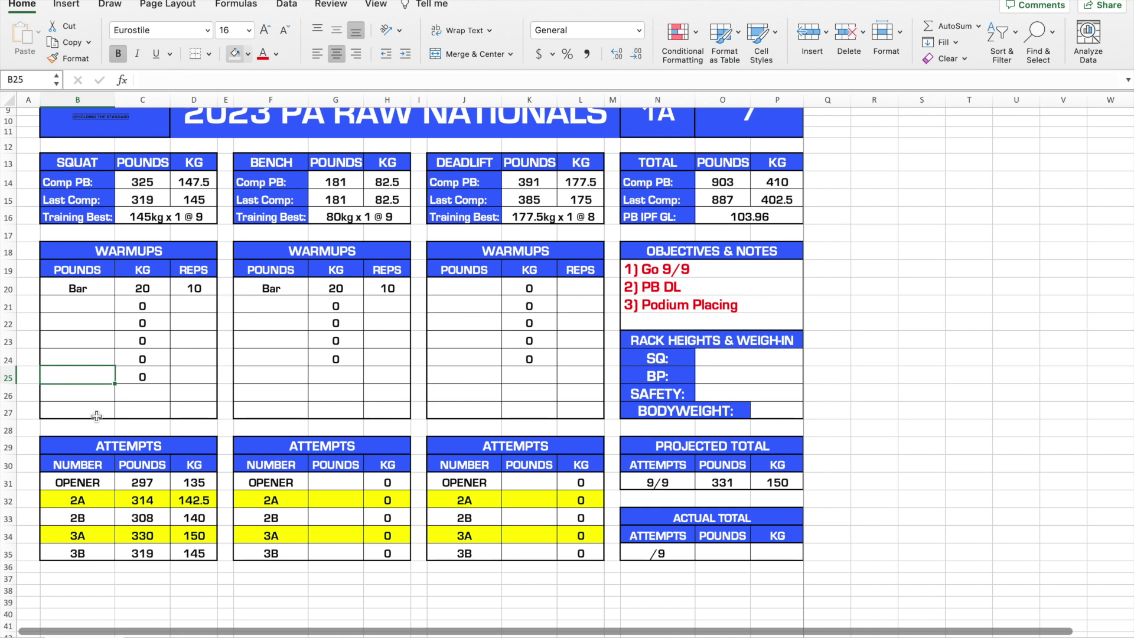
{"action": "left_click", "coordinate": [165, 181]}
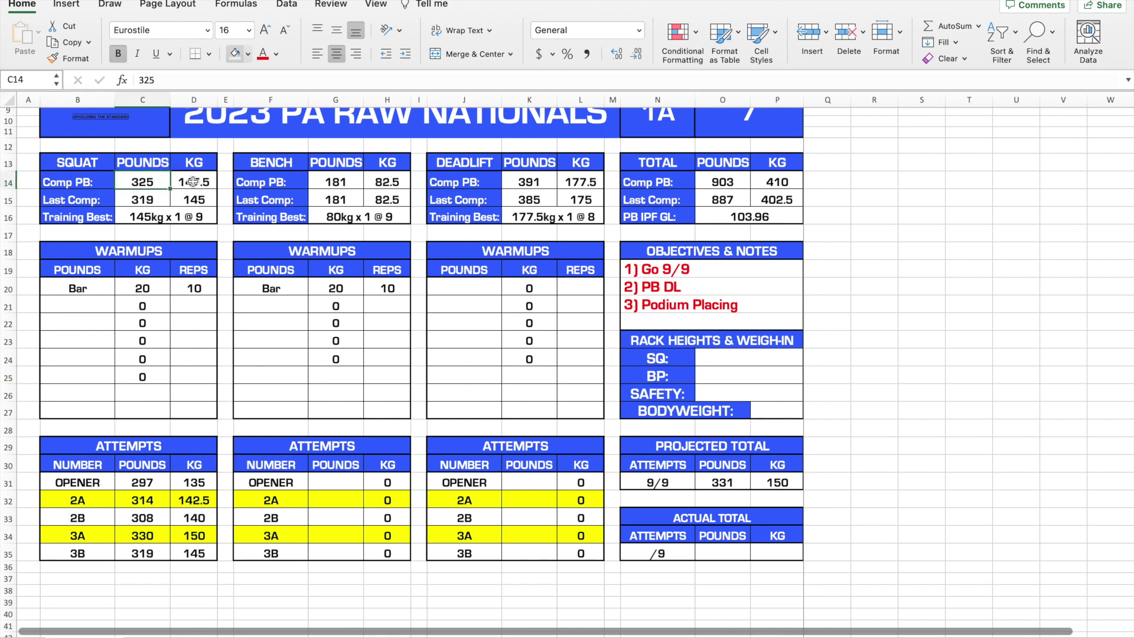
{"action": "left_click", "coordinate": [193, 182]}
{"action": "left_click", "coordinate": [151, 183]}
Try 270 and 265 pounds as the weight of the final squat warmup in row 25
{"action": "left_click", "coordinate": [94, 376]}
{"action": "type", "text": "270"}
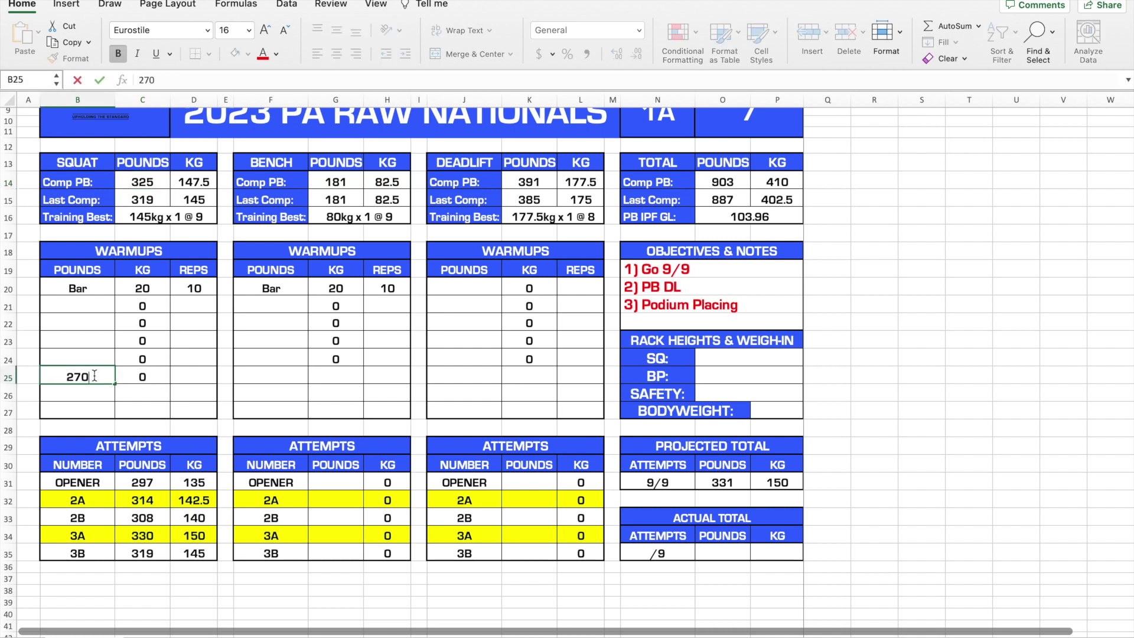
{"action": "key", "text": "Return"}
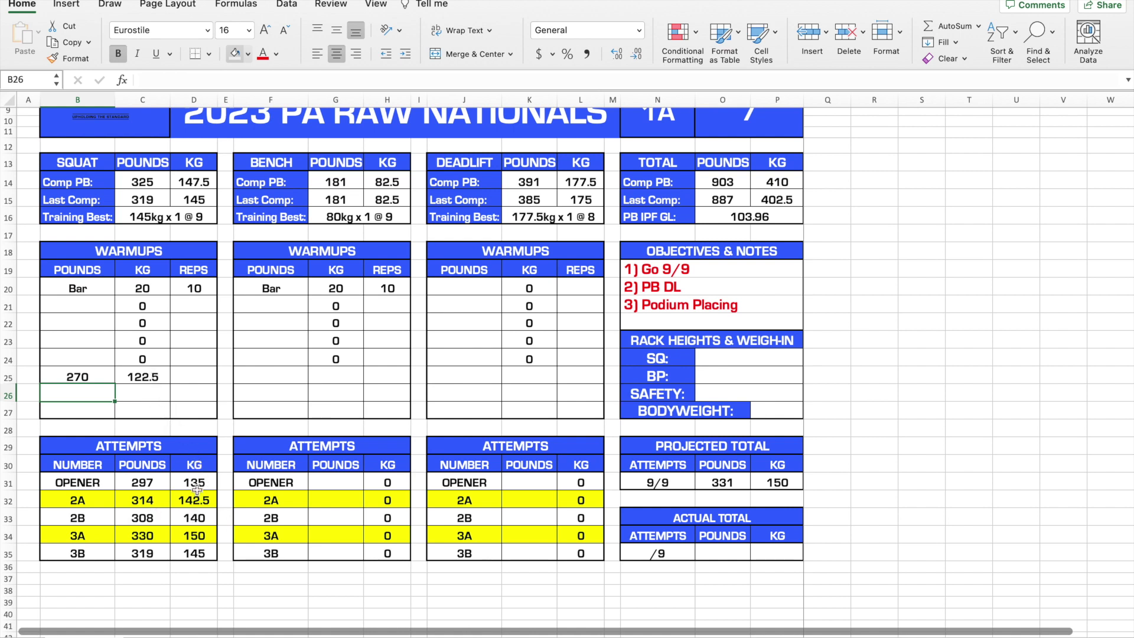
{"action": "left_click", "coordinate": [93, 377]}
{"action": "type", "text": "265"}
{"action": "key", "text": "Return"}
Set the final squat warmup in row 25 to 275 pounds
{"action": "left_click", "coordinate": [92, 374]}
{"action": "type", "text": "275"}
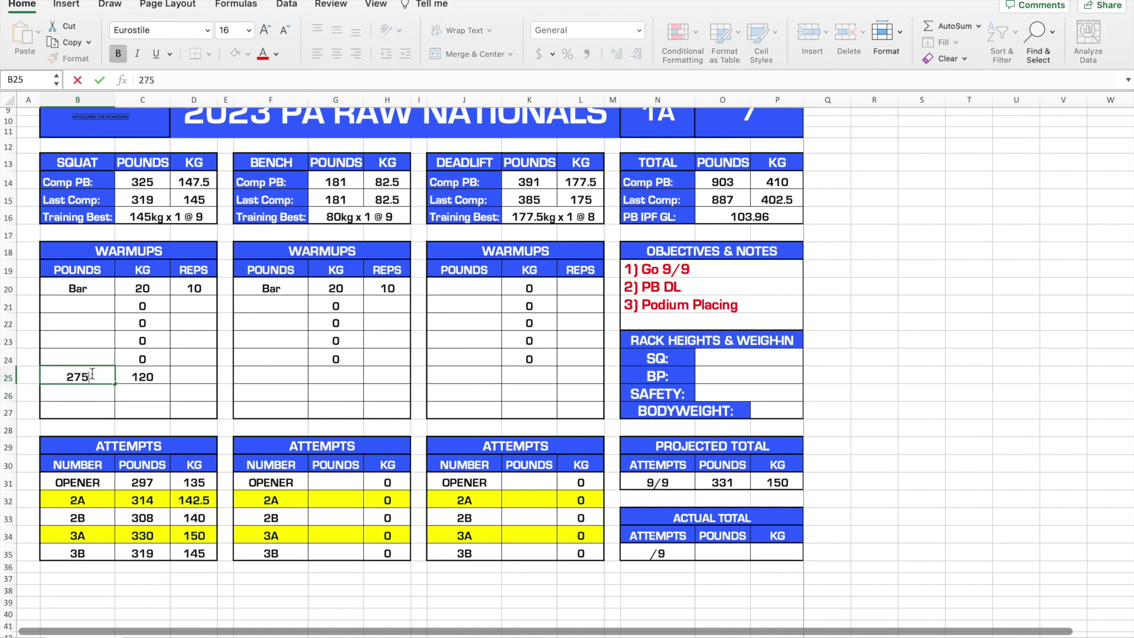
{"action": "key", "text": "Return"}
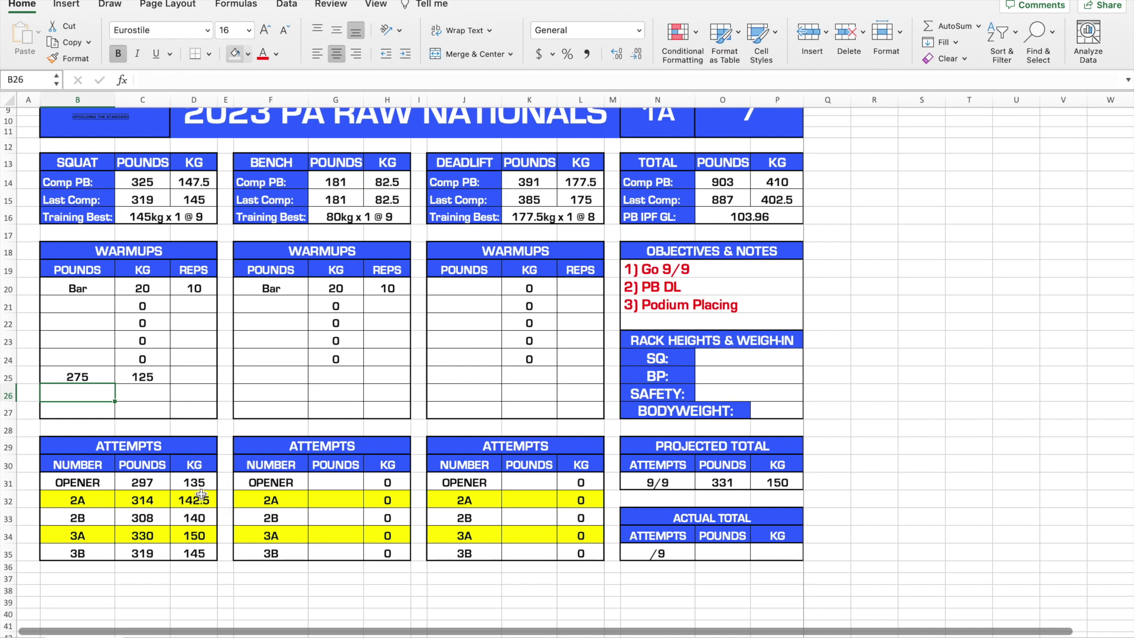
Fill the remaining squat warmups after the bar with 132, 176, 214 and 248 pounds in ascending order
{"action": "left_click", "coordinate": [87, 356]}
{"action": "type", "text": "248"}
{"action": "key", "text": "Up"}
{"action": "type", "text": "214"}
{"action": "key", "text": "Up"}
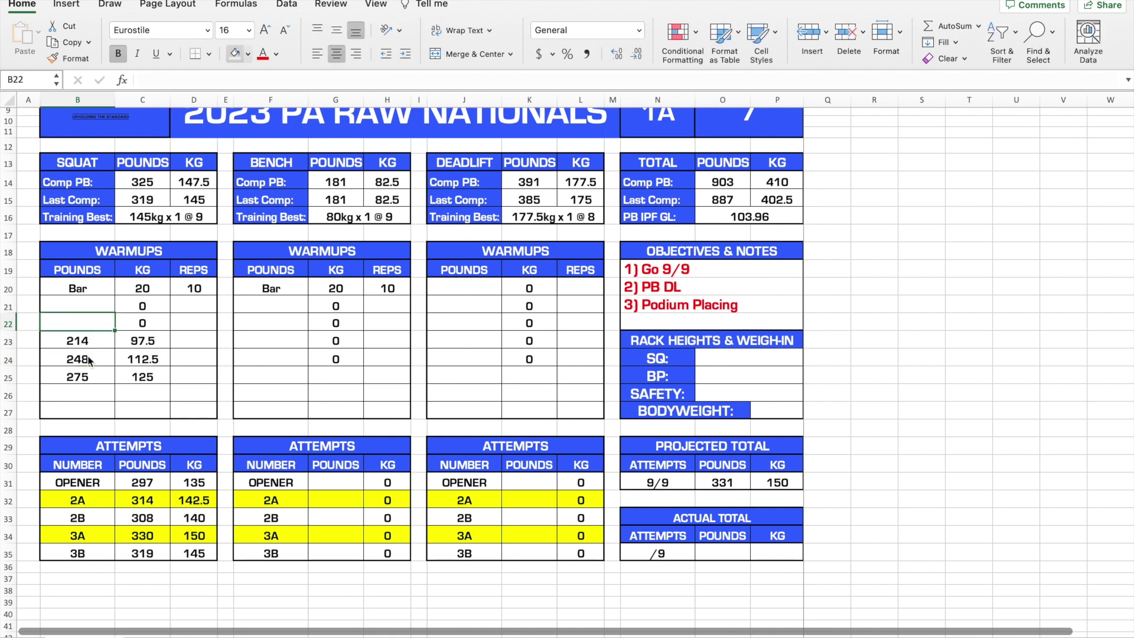
{"action": "type", "text": "176"}
{"action": "key", "text": "Up"}
{"action": "type", "text": "132"}
{"action": "key", "text": "Return"}
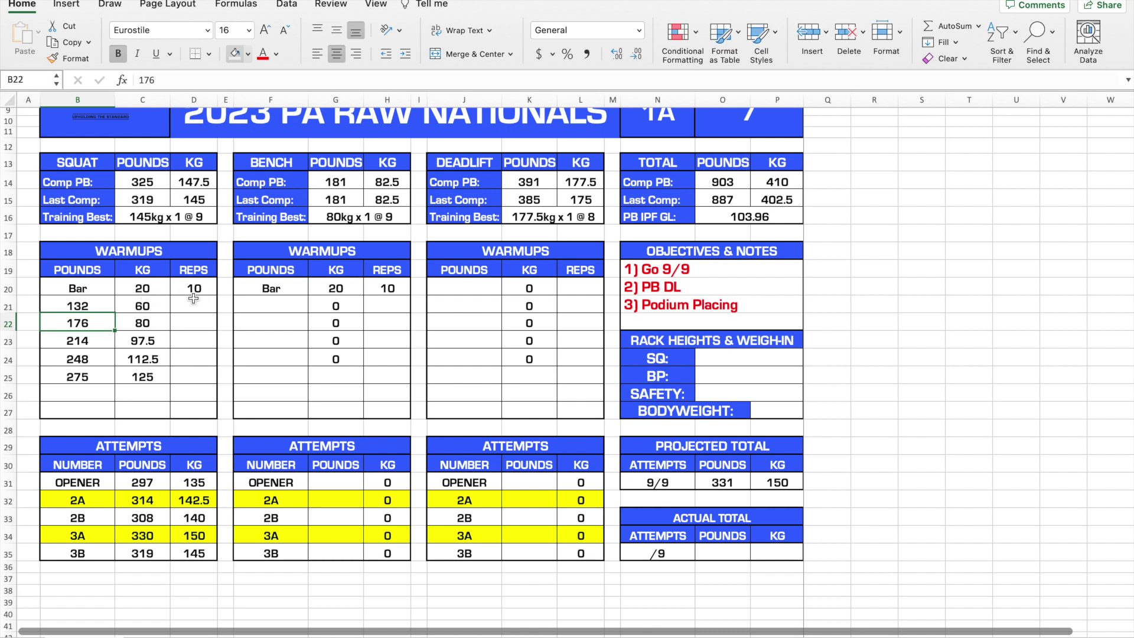
Review the kilogram progression from the squat warmups through the opener, 2A, 2B and 3A attempts
{"action": "left_click", "coordinate": [151, 323]}
{"action": "left_click", "coordinate": [158, 340]}
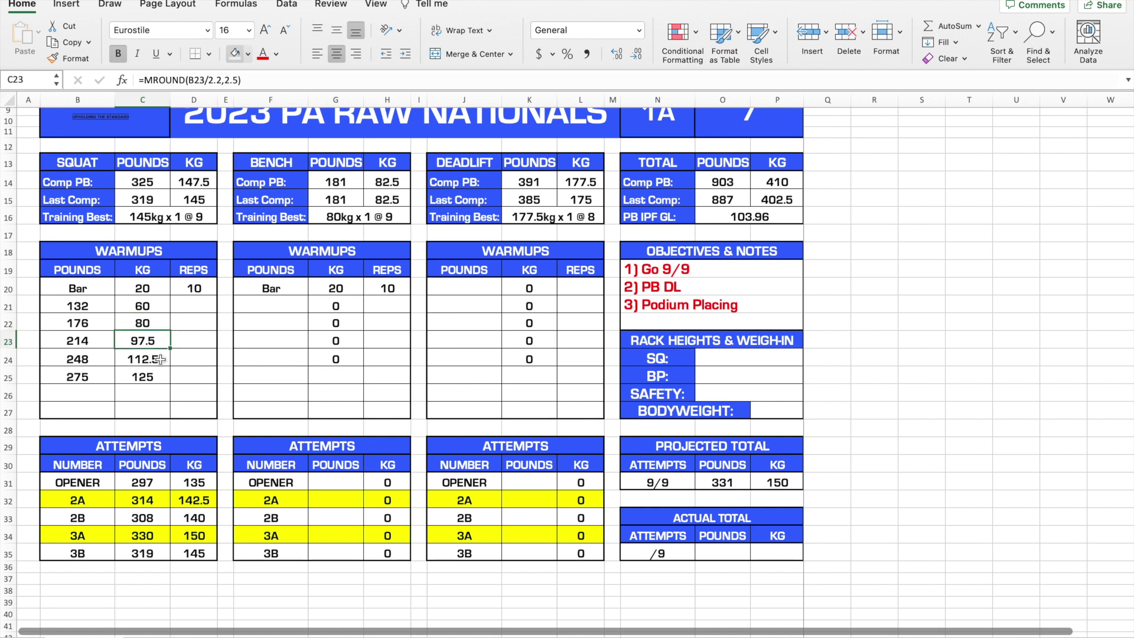
{"action": "left_click", "coordinate": [159, 360]}
{"action": "left_click", "coordinate": [161, 378]}
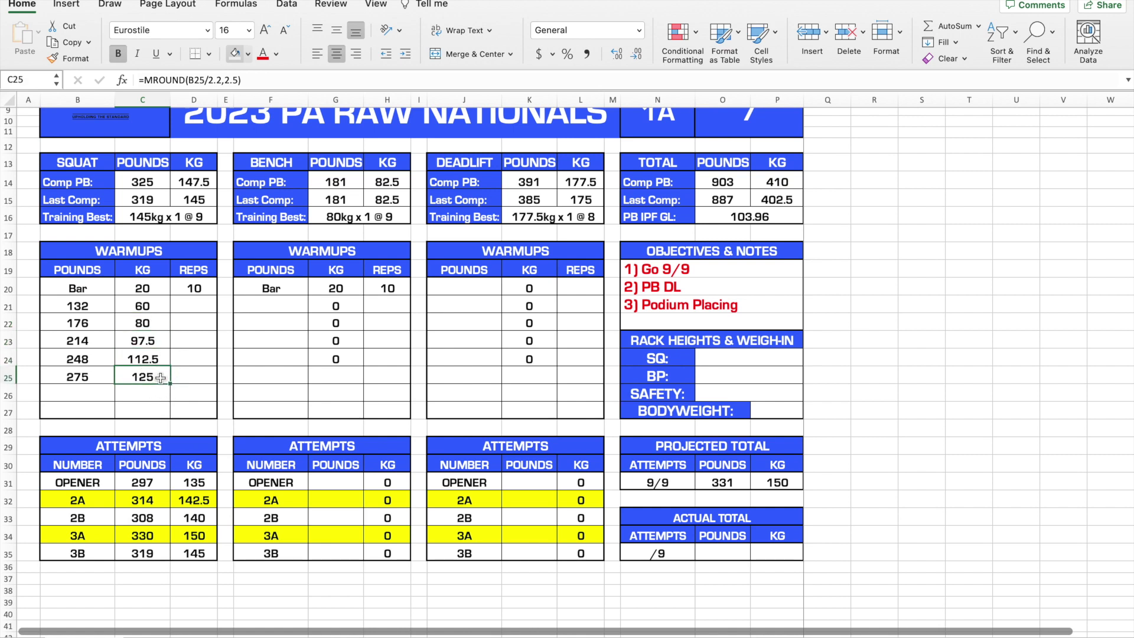
{"action": "left_click", "coordinate": [192, 482]}
{"action": "left_click", "coordinate": [200, 501]}
{"action": "left_click", "coordinate": [199, 518]}
{"action": "left_click", "coordinate": [201, 533]}
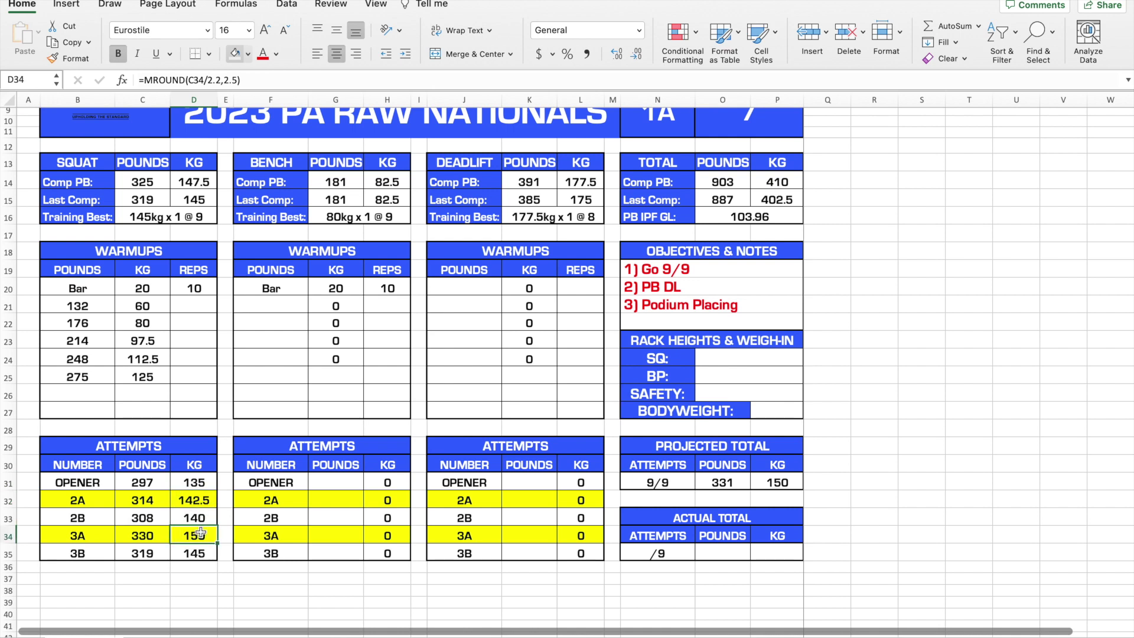
Set the reps of the 132-pound squat warmup to "3 to 5"
{"action": "left_click", "coordinate": [200, 310]}
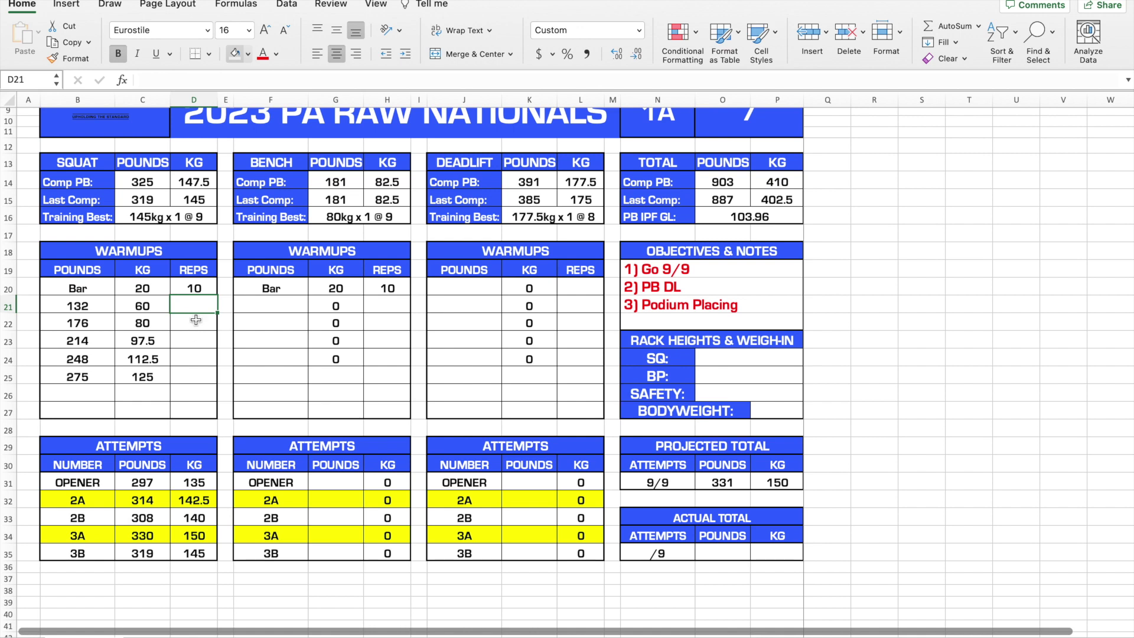
{"action": "left_click_drag", "start_coordinate": [201, 305], "coordinate": [196, 379]}
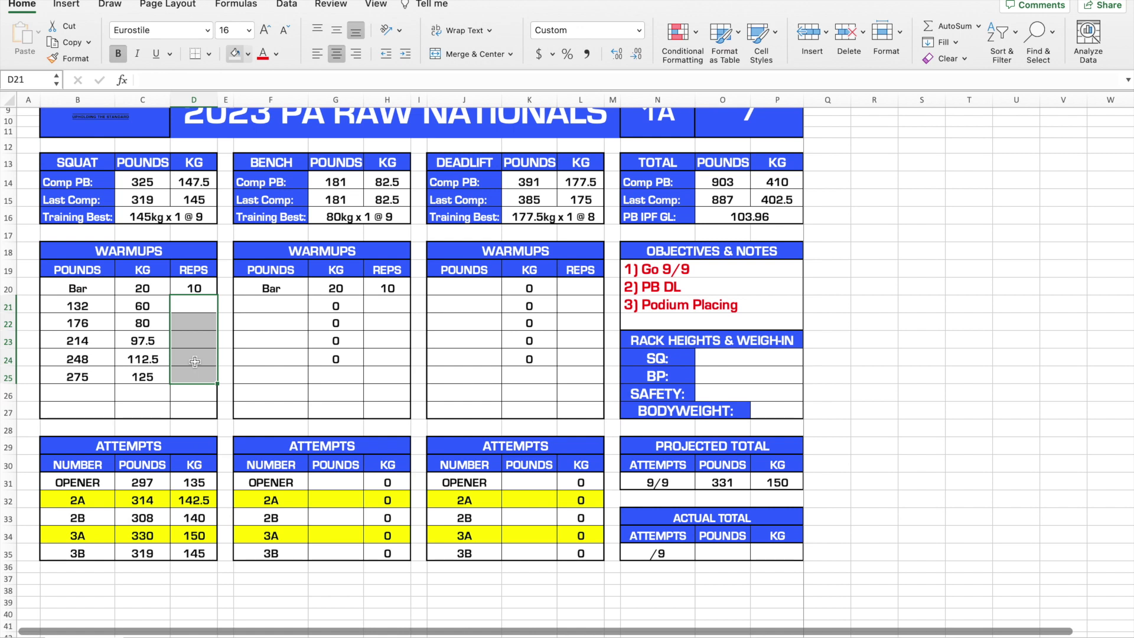
{"action": "left_click", "coordinate": [191, 311]}
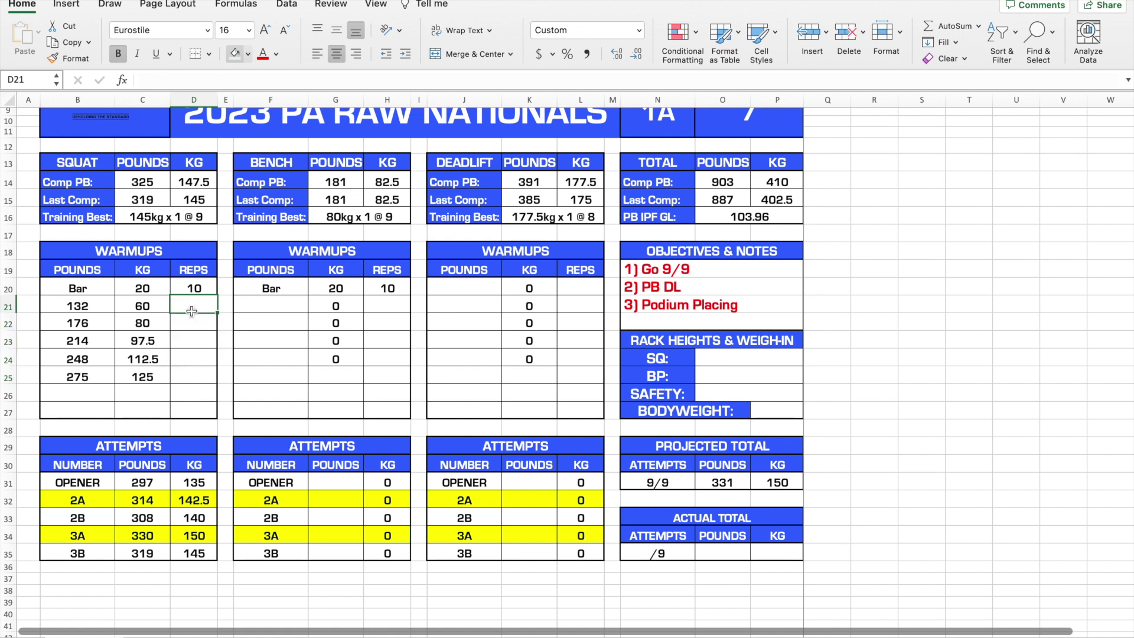
{"action": "type", "text": "3 to 5"}
{"action": "key", "text": "Return"}
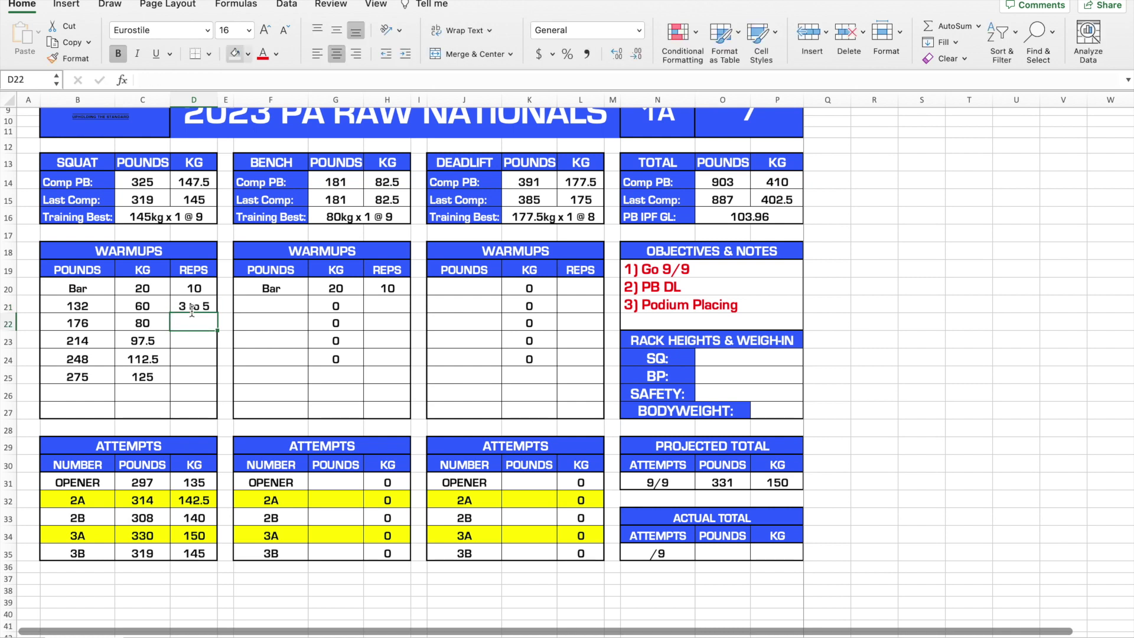
Enter rep ranges of "2 to 3" for the 176-pound squat warmup and "1 to 2" for the 214-pound one
{"action": "type", "text": "2 to 3"}
{"action": "key", "text": "Return"}
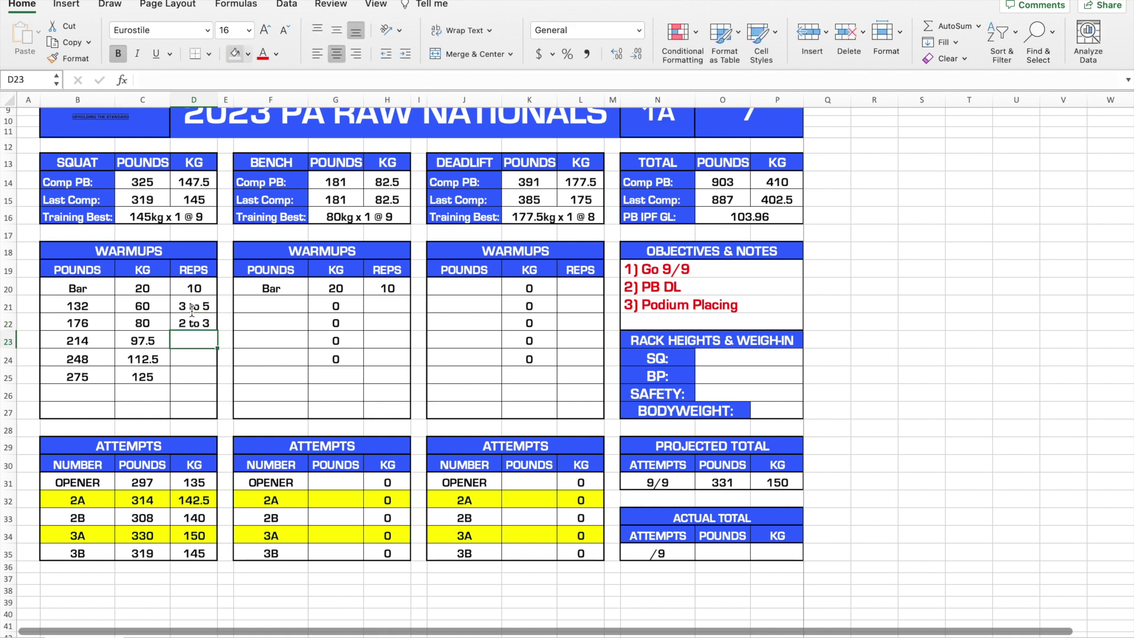
{"action": "type", "text": "1 ro 2"}
{"action": "key", "text": "Return"}
{"action": "key", "text": "Up"}
{"action": "type", "text": "1 to 2"}
{"action": "key", "text": "Return"}
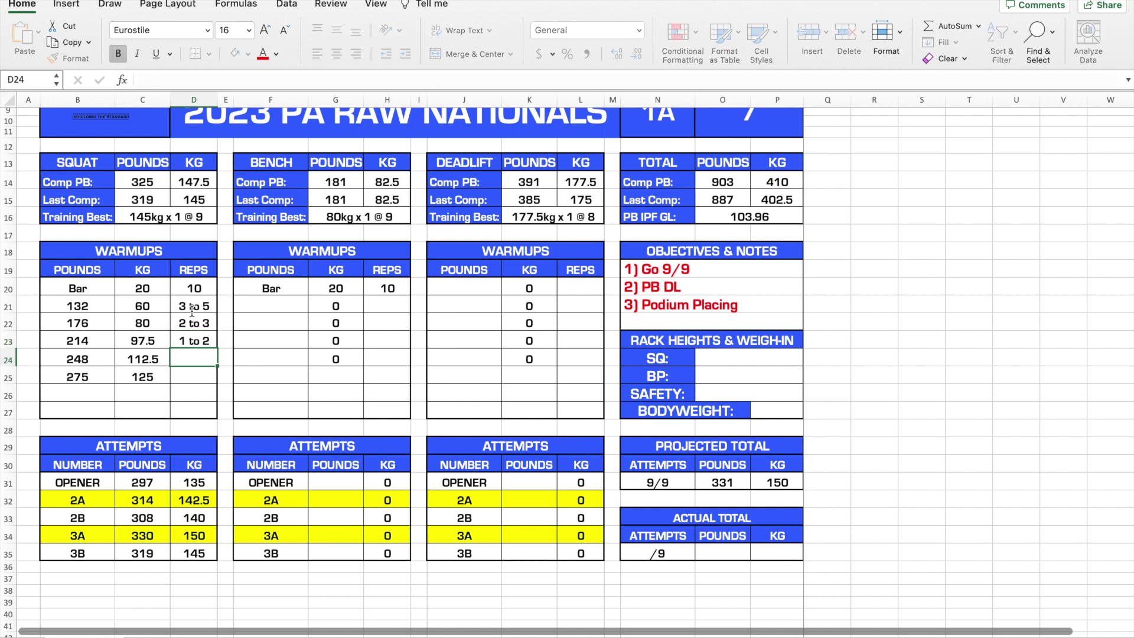
Set the reps of the 248-pound and 275-pound squat warmups to 1 each
{"action": "type", "text": "1"}
{"action": "key", "text": "Return"}
{"action": "type", "text": "1"}
{"action": "key", "text": "Return"}
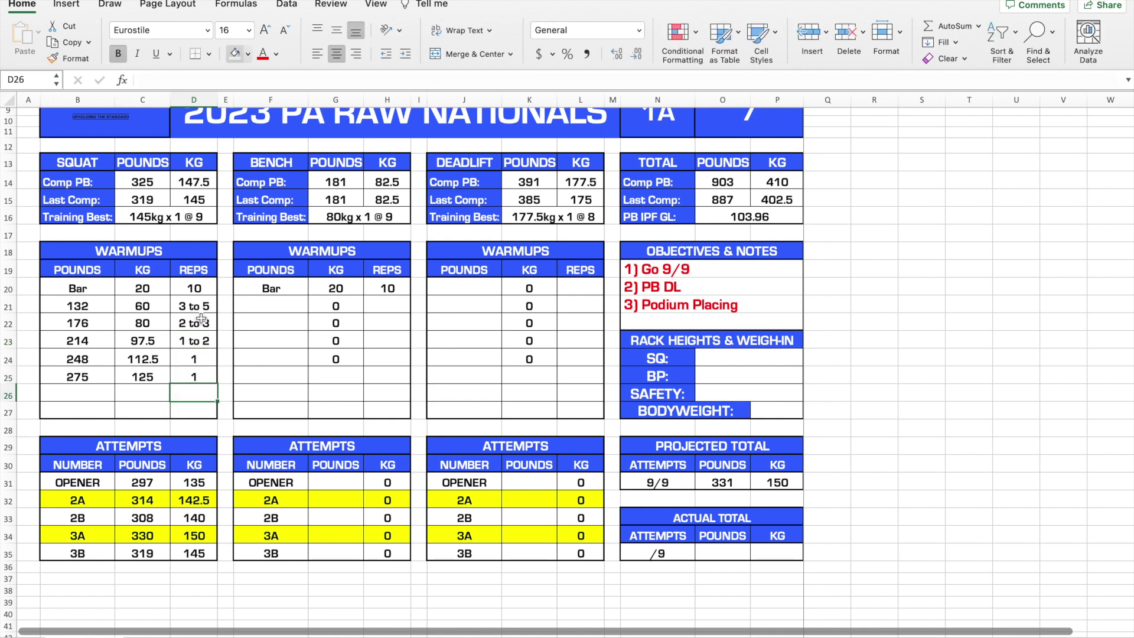
Replace the rep ranges with fixed reps: 3 for the 176-pound squat warmup and 2 for the 214-pound one
{"action": "left_click", "coordinate": [193, 323]}
{"action": "type", "text": "3"}
{"action": "key", "text": "Return"}
{"action": "type", "text": "2"}
{"action": "key", "text": "Return"}
{"action": "key", "text": "Up"}
{"action": "key", "text": "Up"}
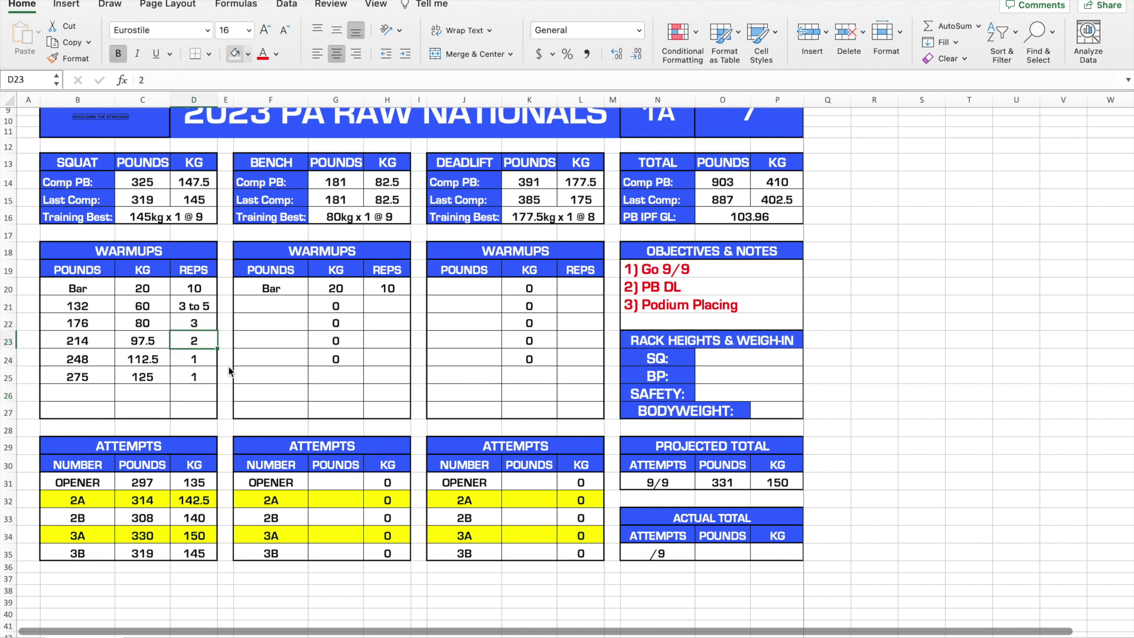
Set the reps of the 176-pound and 214-pound squat warmups to 1 each
{"action": "type", "text": "1"}
{"action": "key", "text": "Return"}
{"action": "type", "text": "1"}
{"action": "key", "text": "Return"}
{"action": "key", "text": "Return"}
{"action": "key", "text": "Return"}
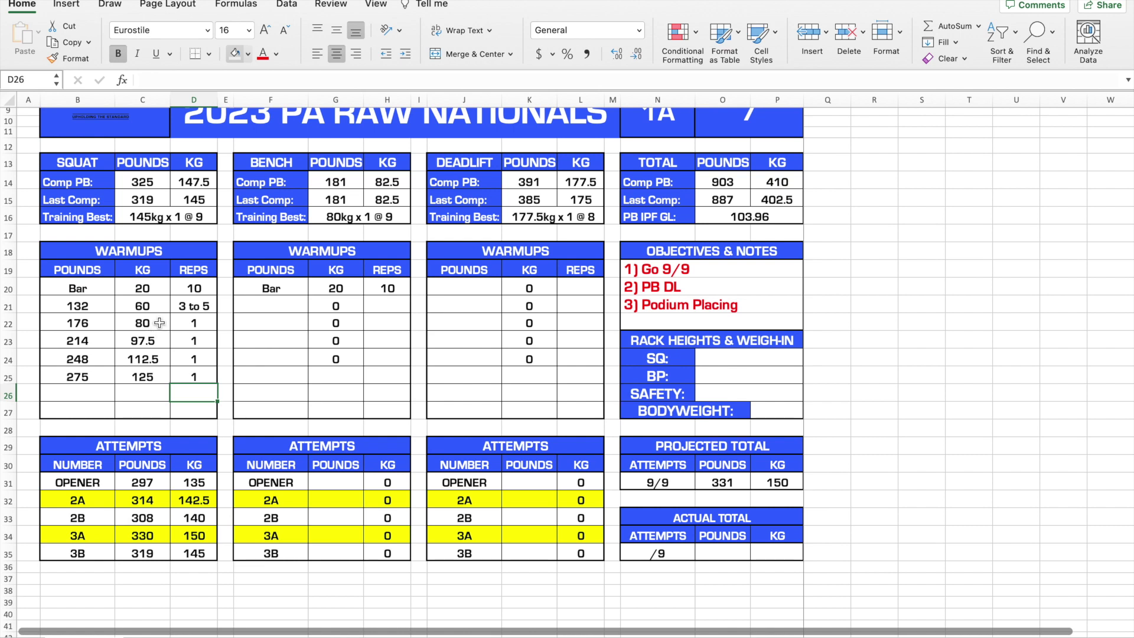
{"action": "left_click", "coordinate": [195, 488]}
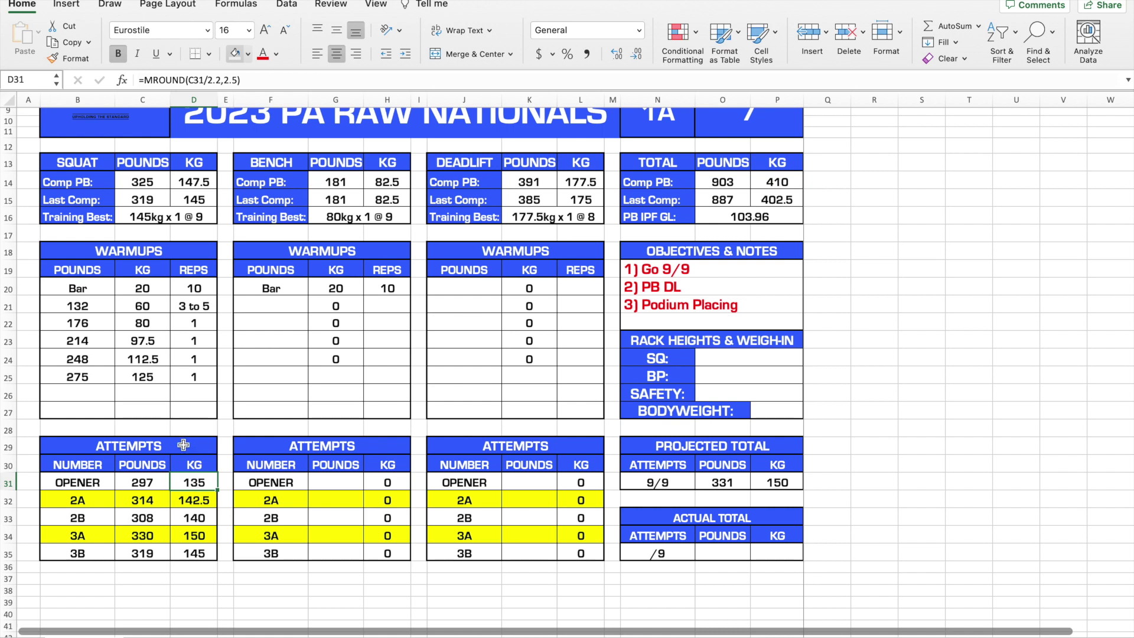
{"action": "left_click", "coordinate": [143, 379]}
{"action": "left_click", "coordinate": [197, 483]}
Change the squat warmup reps to "2 to 3" for 176 pounds and "1 to 2" for 214 pounds
{"action": "left_click", "coordinate": [190, 323]}
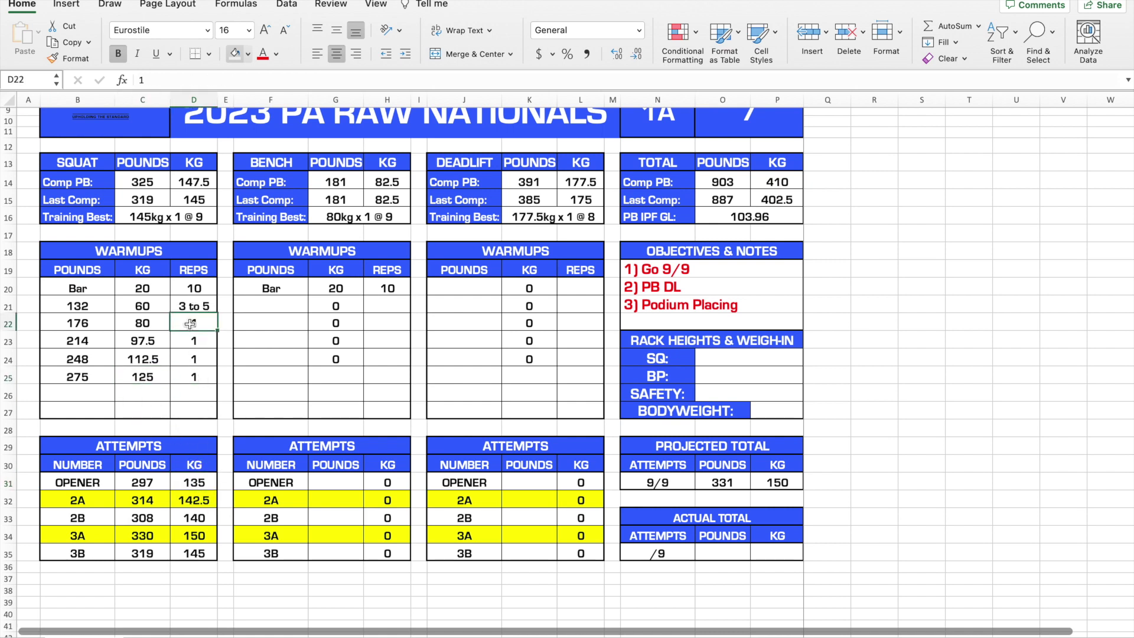
{"action": "type", "text": "2 to 3"}
{"action": "key", "text": "Return"}
{"action": "type", "text": "1 to 2"}
{"action": "key", "text": "Return"}
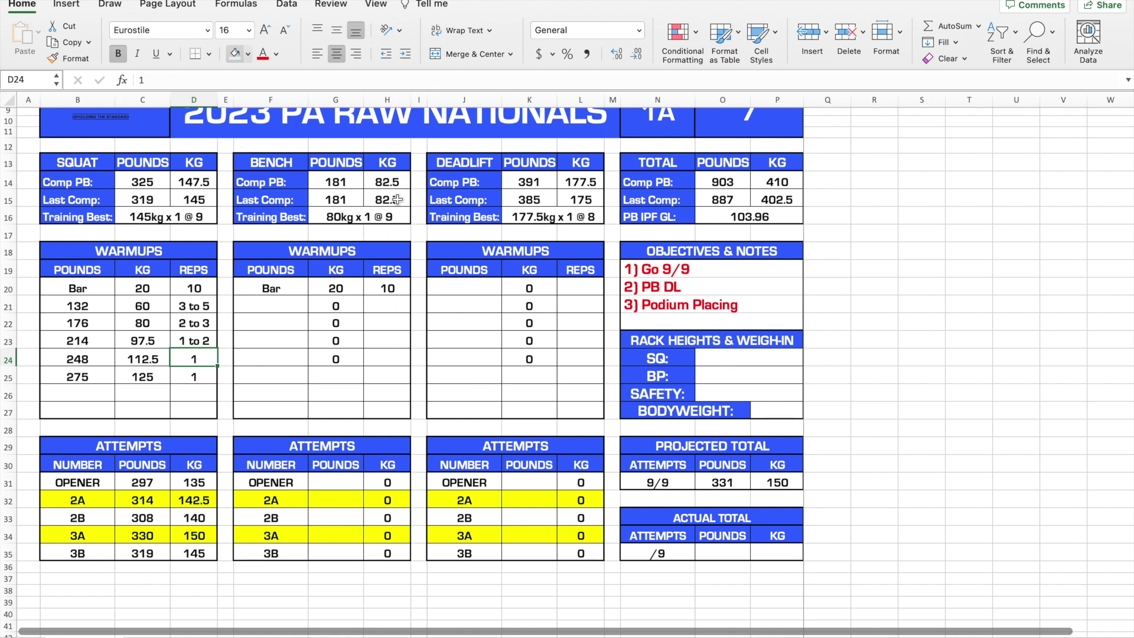
Enter bench attempts of 187 pounds for 3A, 176 pounds for 2A and 165 pounds for the opener
{"action": "left_click", "coordinate": [337, 537]}
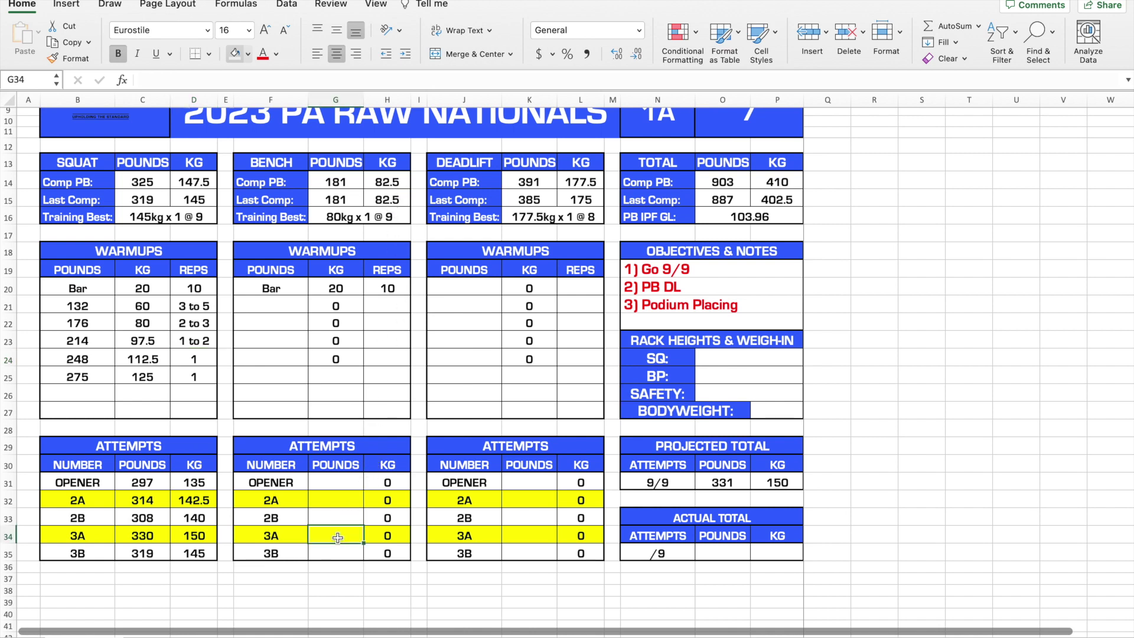
{"action": "type", "text": "187"}
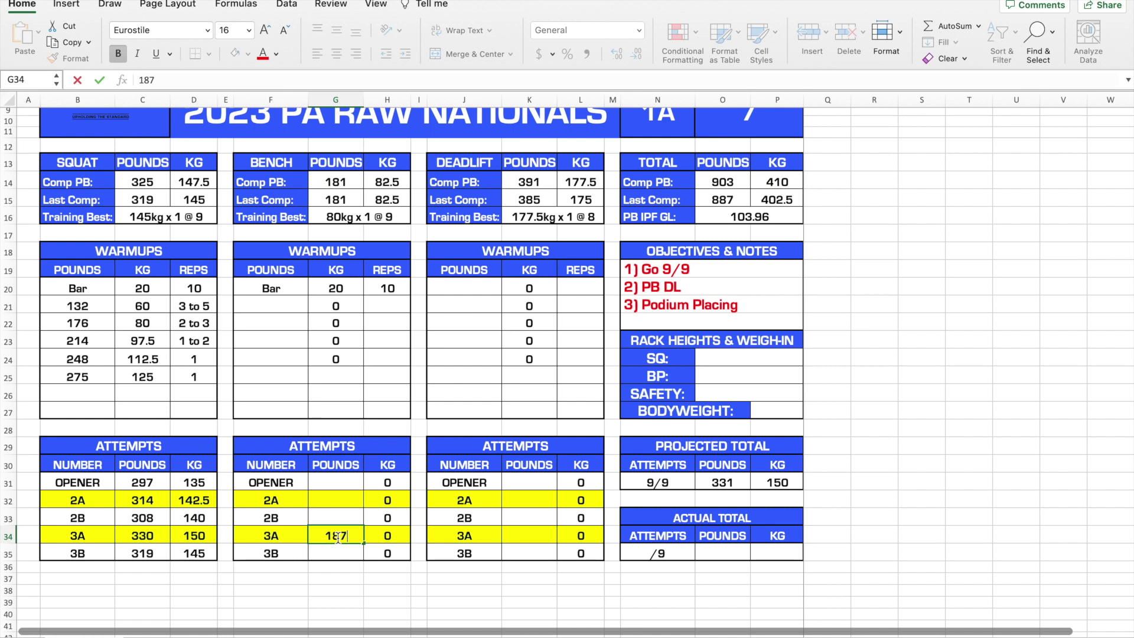
{"action": "key", "text": "Up"}
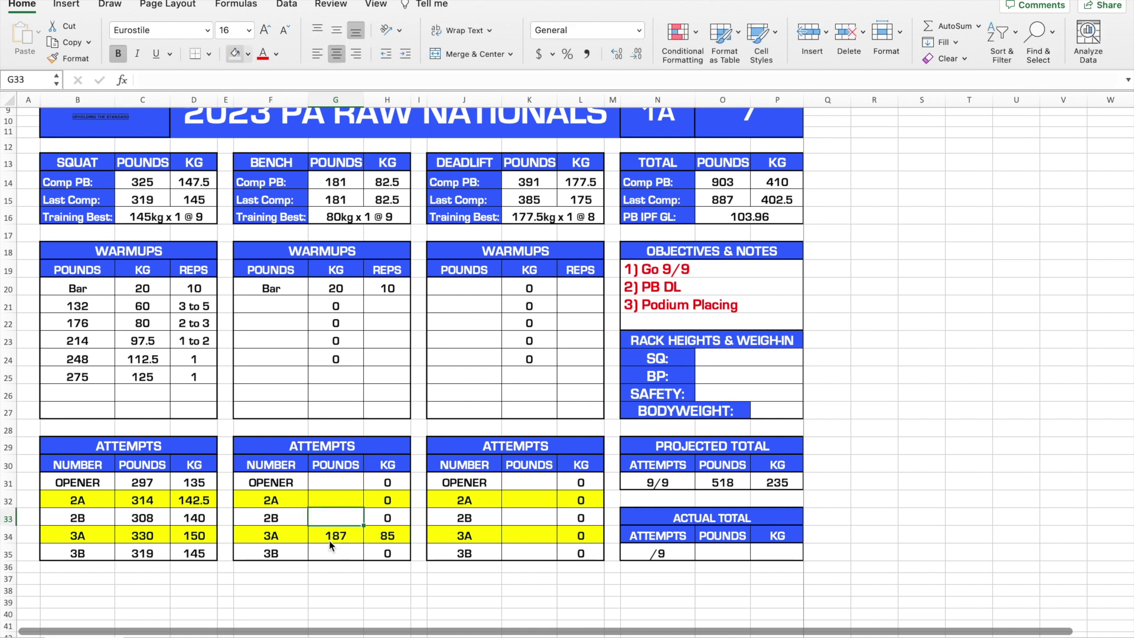
{"action": "left_click", "coordinate": [344, 499]}
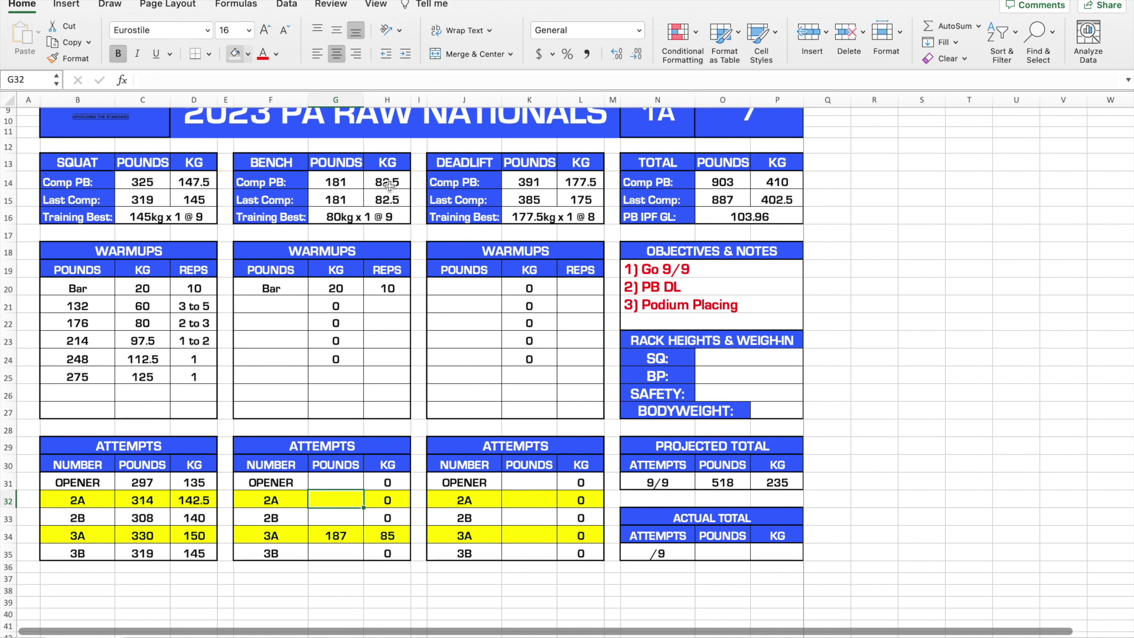
{"action": "type", "text": "176"}
{"action": "key", "text": "Return"}
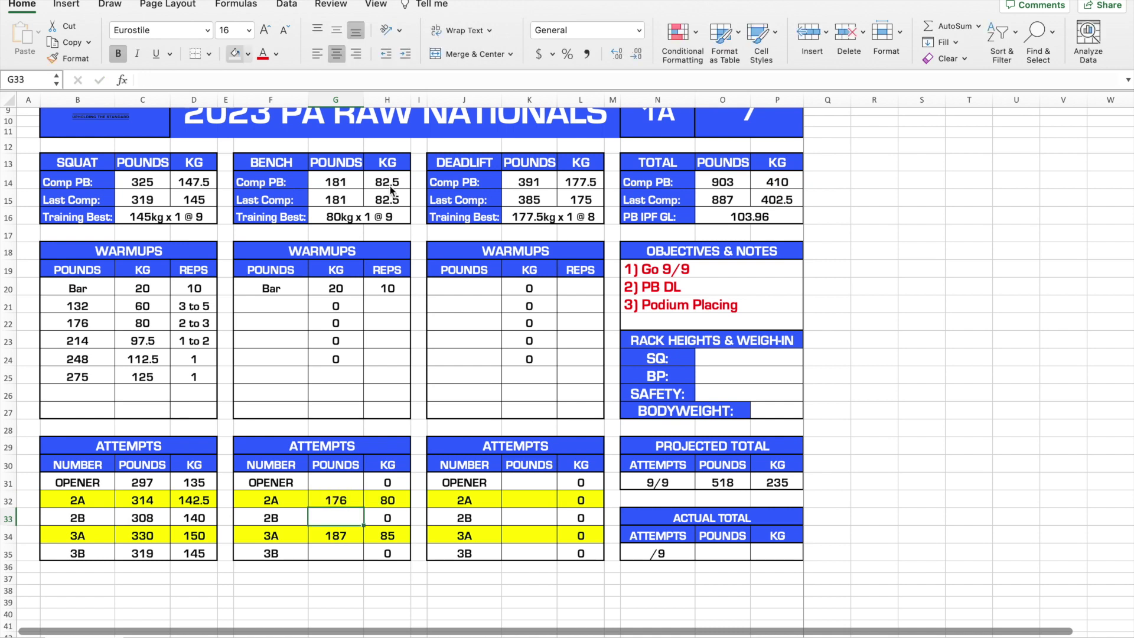
{"action": "left_click", "coordinate": [395, 502]}
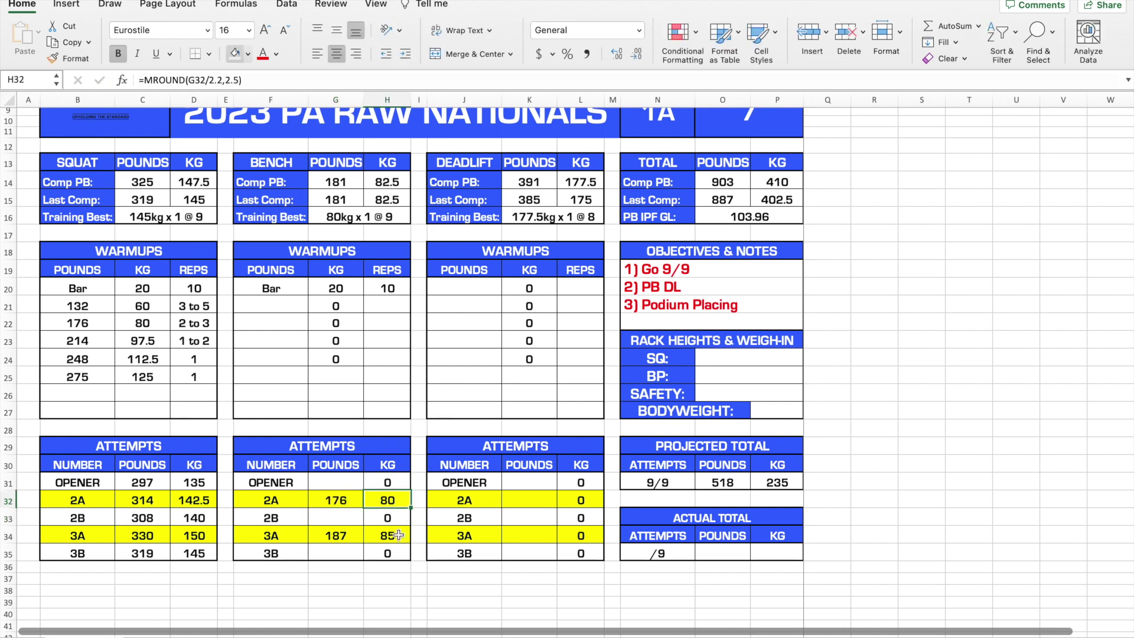
{"action": "left_click", "coordinate": [343, 488]}
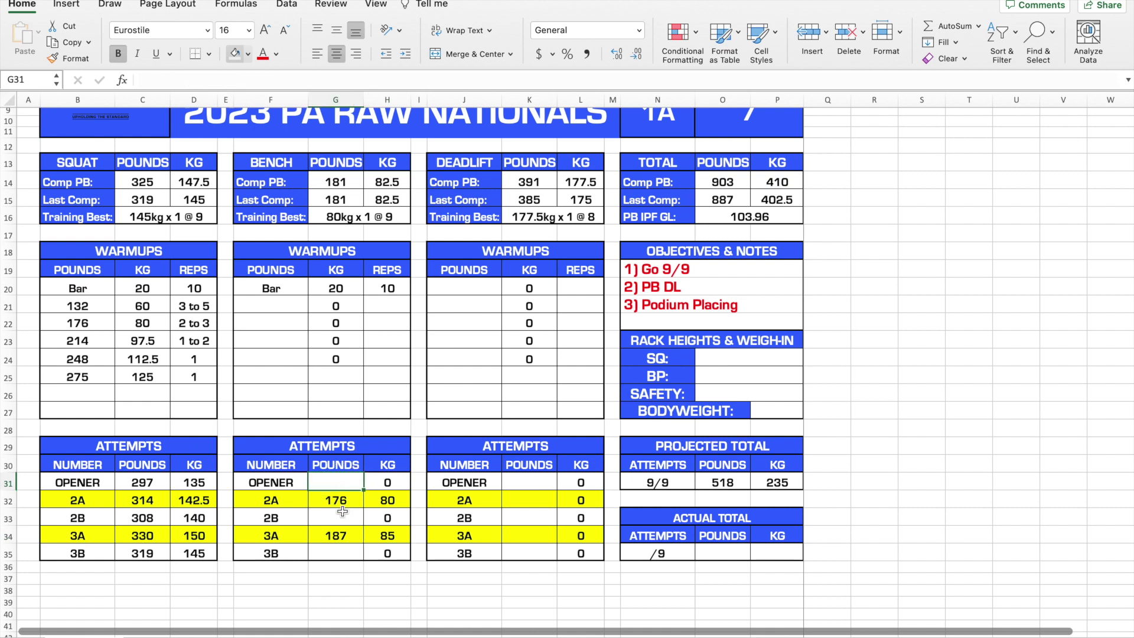
{"action": "type", "text": "165"}
{"action": "key", "text": "Return"}
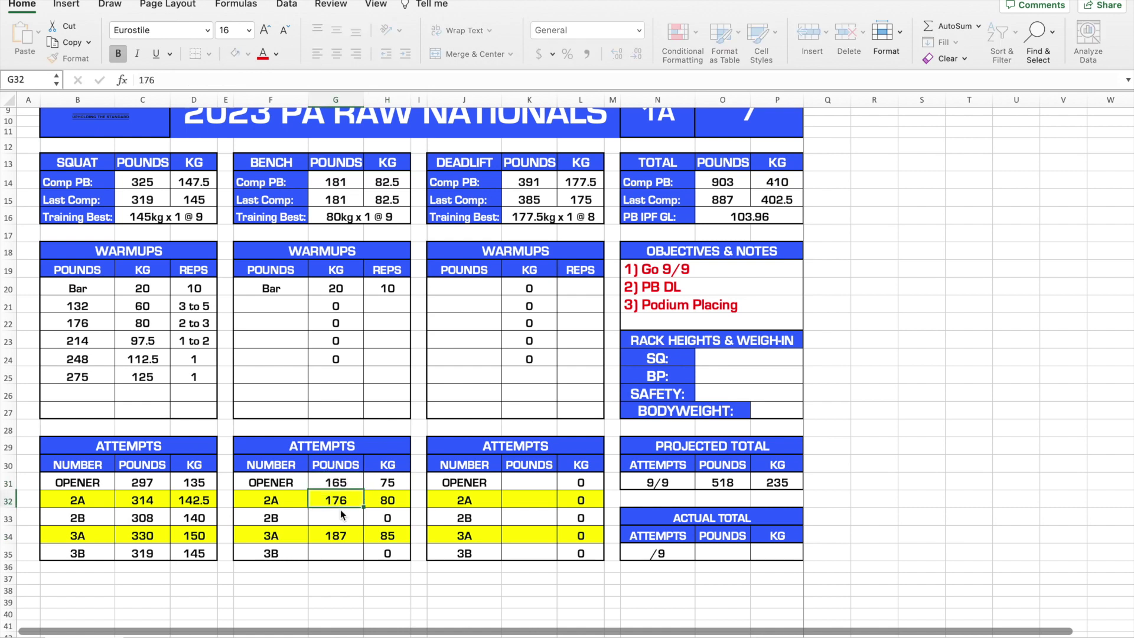
Enter the fallback bench attempts: 170 pounds for 2B and 181 pounds for 3B
{"action": "left_click", "coordinate": [354, 518]}
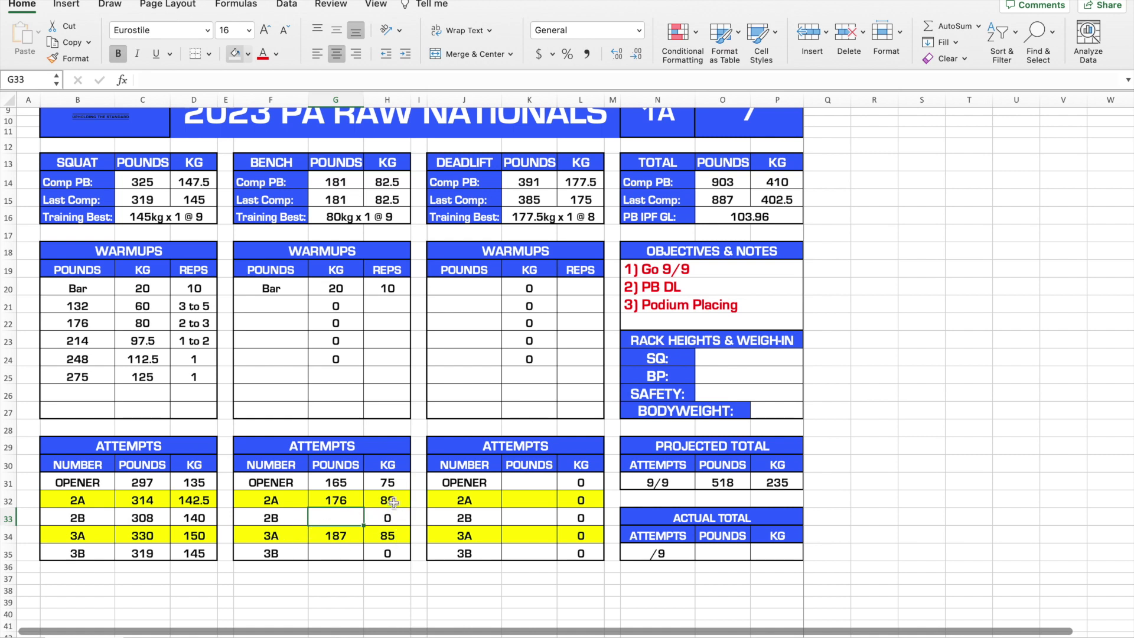
{"action": "left_click", "coordinate": [396, 483]}
{"action": "left_click", "coordinate": [399, 501]}
{"action": "left_click", "coordinate": [395, 483]}
{"action": "left_click", "coordinate": [400, 504]}
{"action": "left_click", "coordinate": [356, 485]}
{"action": "left_click", "coordinate": [348, 516]}
{"action": "type", "text": "170"}
{"action": "key", "text": "Return"}
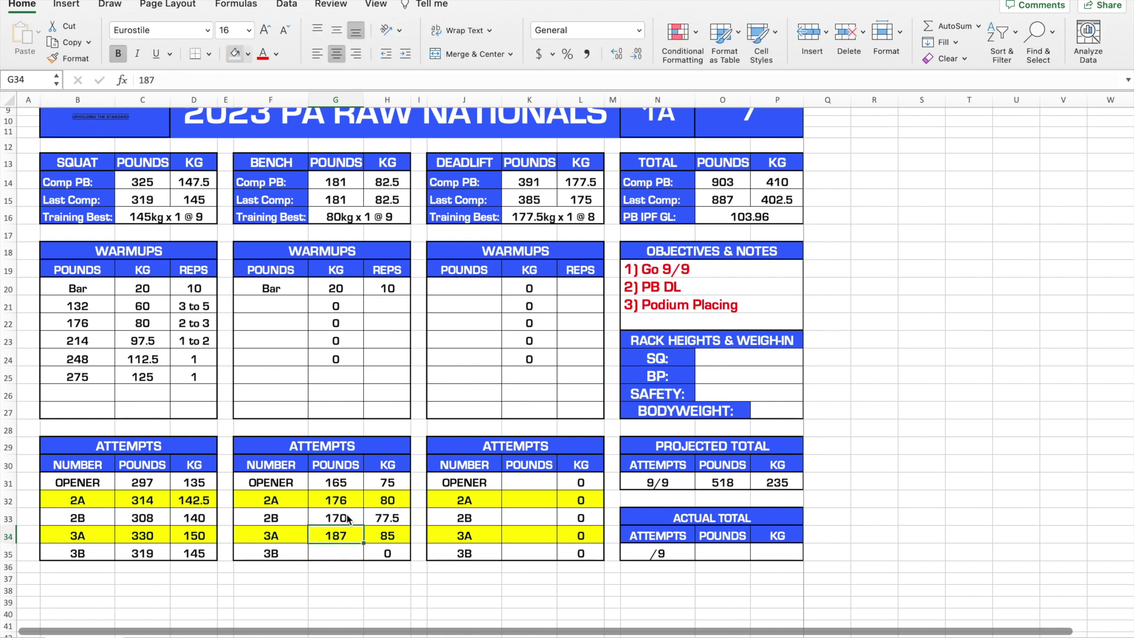
{"action": "left_click", "coordinate": [346, 554]}
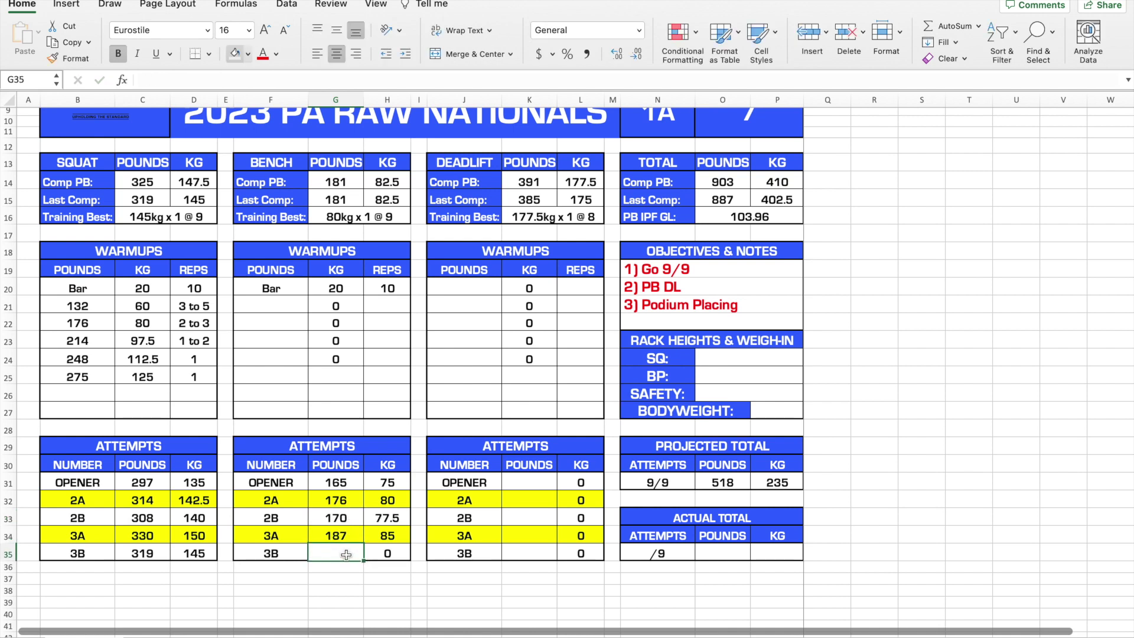
{"action": "type", "text": "181"}
{"action": "key", "text": "Return"}
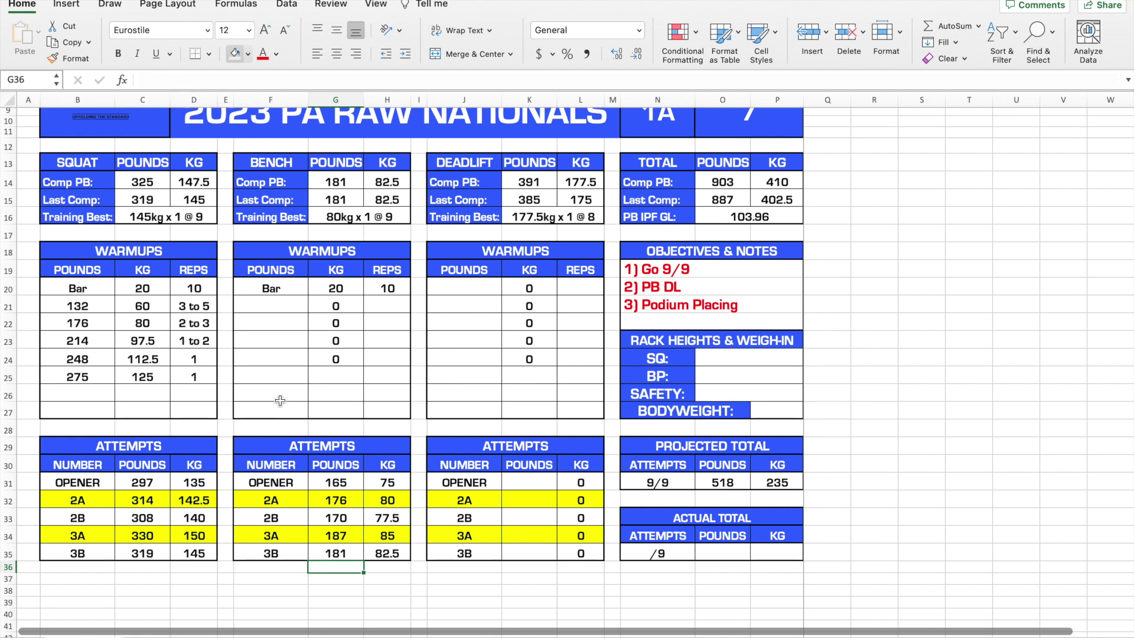
Fill in the bench warmup weights below the bar, from last to first: 154, 137, 115 and 88 pounds
{"action": "left_click", "coordinate": [278, 358]}
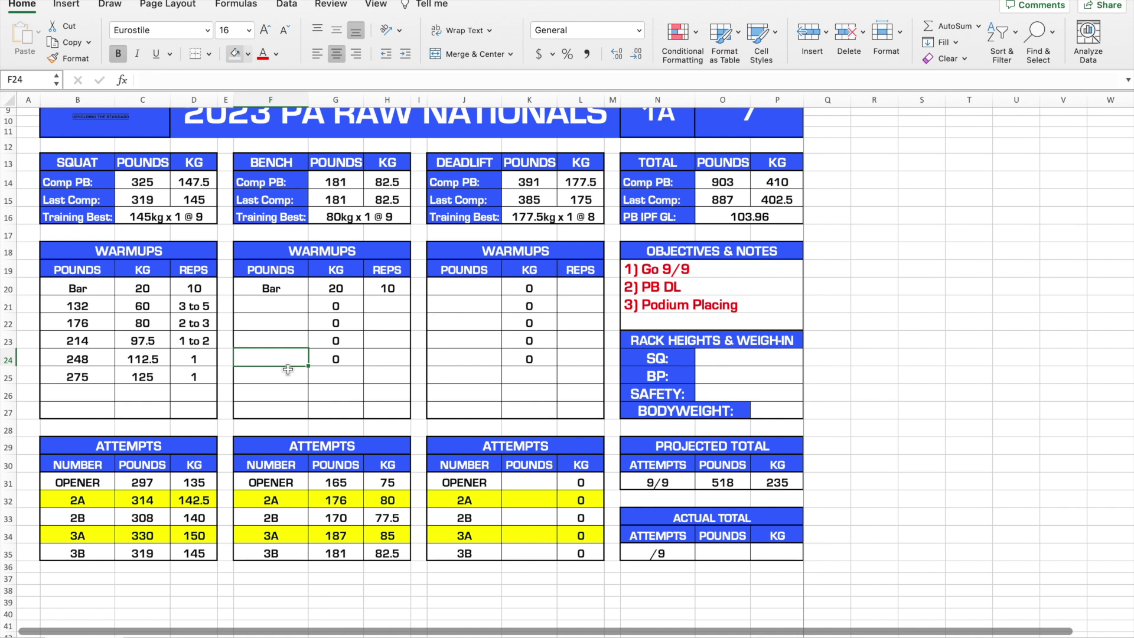
{"action": "type", "text": "154"}
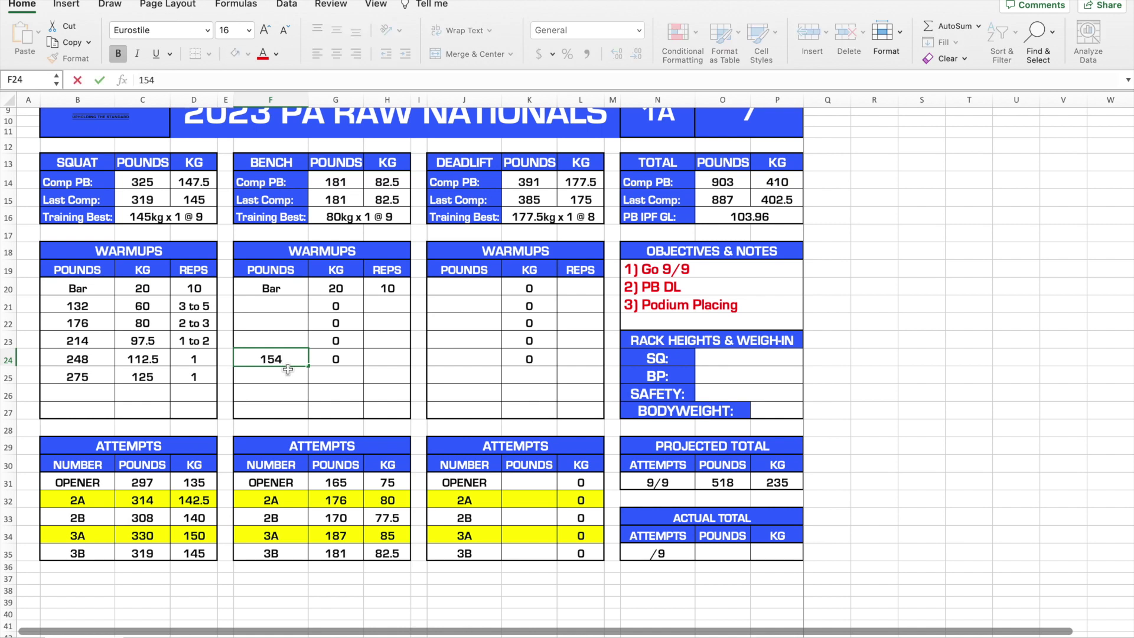
{"action": "key", "text": "Up"}
{"action": "type", "text": "137"}
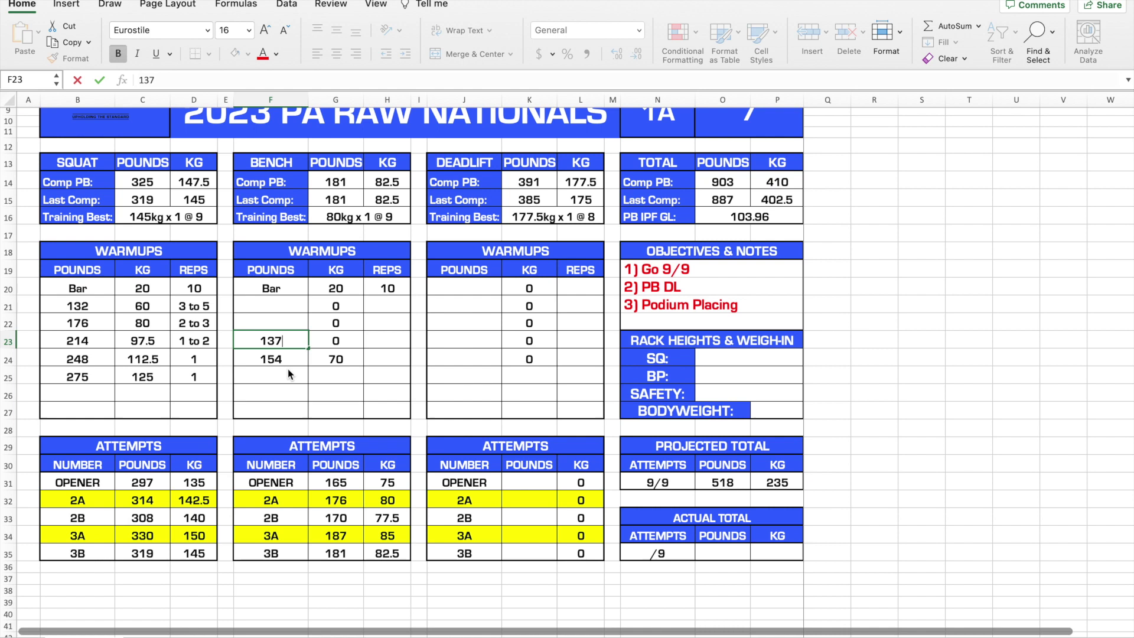
{"action": "key", "text": "Up"}
{"action": "type", "text": "115"}
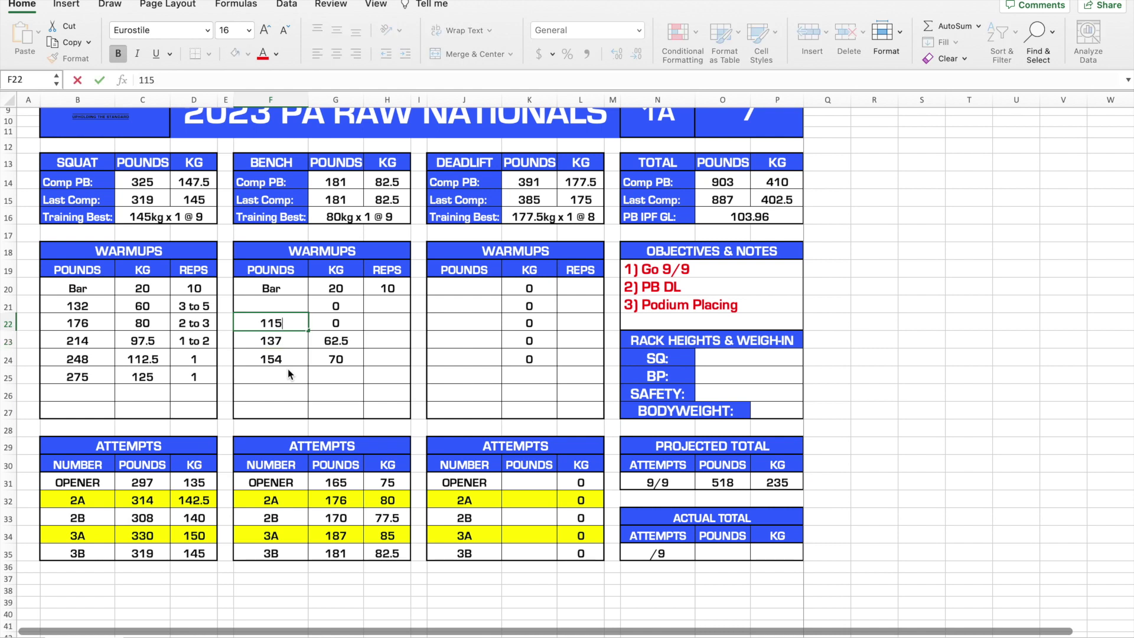
{"action": "key", "text": "Up"}
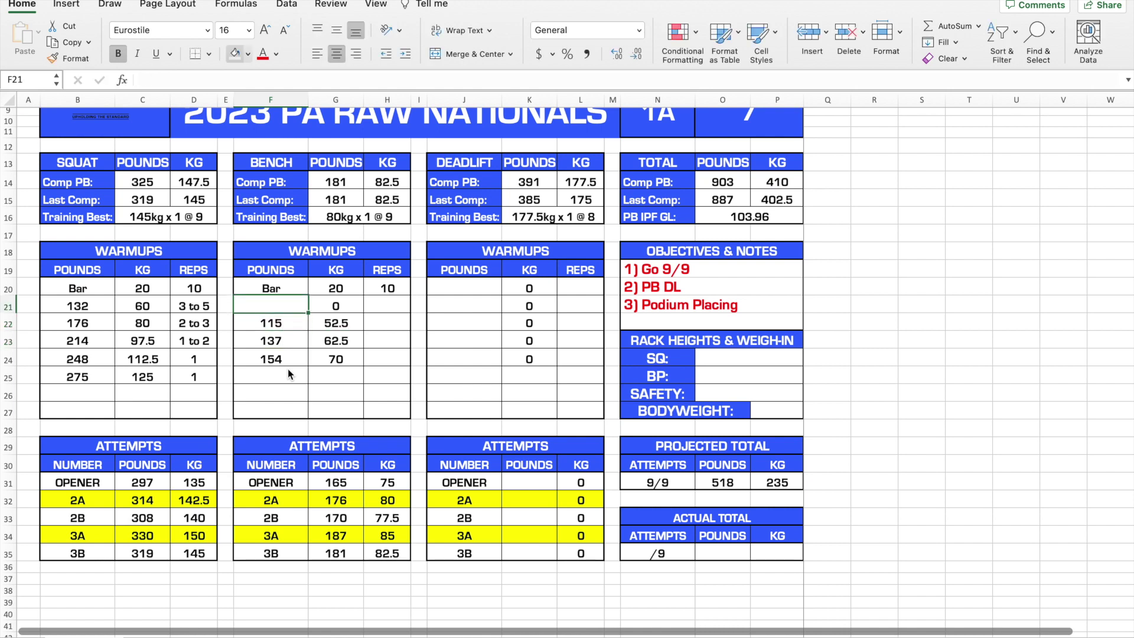
{"action": "type", "text": "88"}
{"action": "key", "text": "Return"}
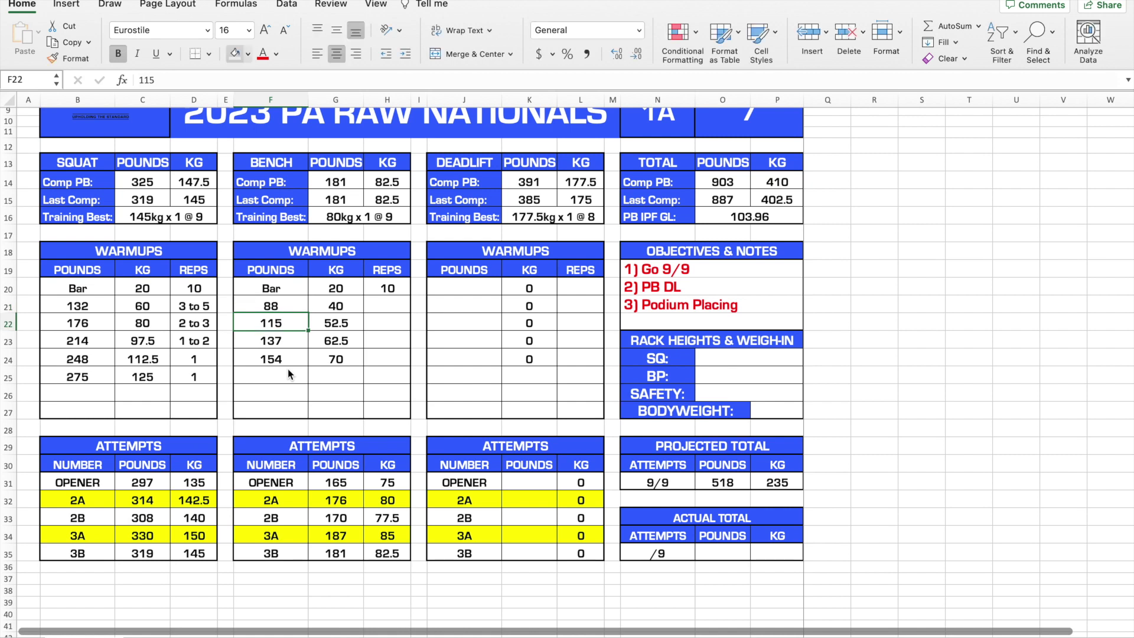
Review the kilogram progression from the bench warmups through the opener, 2A and 3A attempts
{"action": "left_click", "coordinate": [346, 305]}
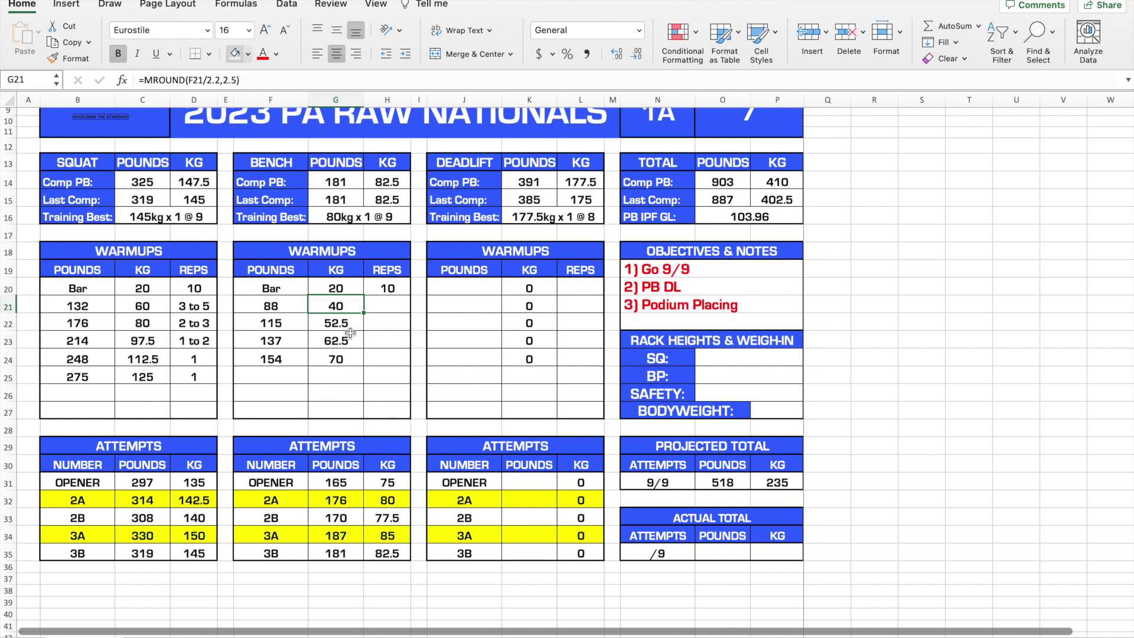
{"action": "left_click", "coordinate": [350, 323]}
{"action": "left_click", "coordinate": [353, 346]}
{"action": "left_click", "coordinate": [352, 362]}
{"action": "left_click", "coordinate": [394, 489]}
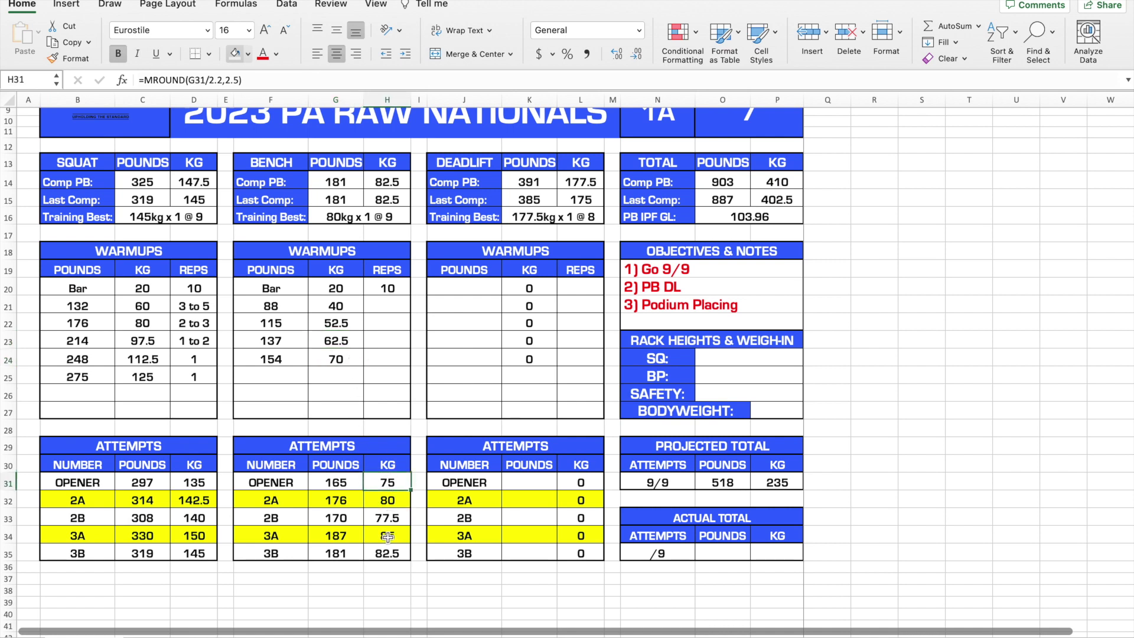
{"action": "left_click", "coordinate": [389, 500]}
{"action": "left_click", "coordinate": [390, 534]}
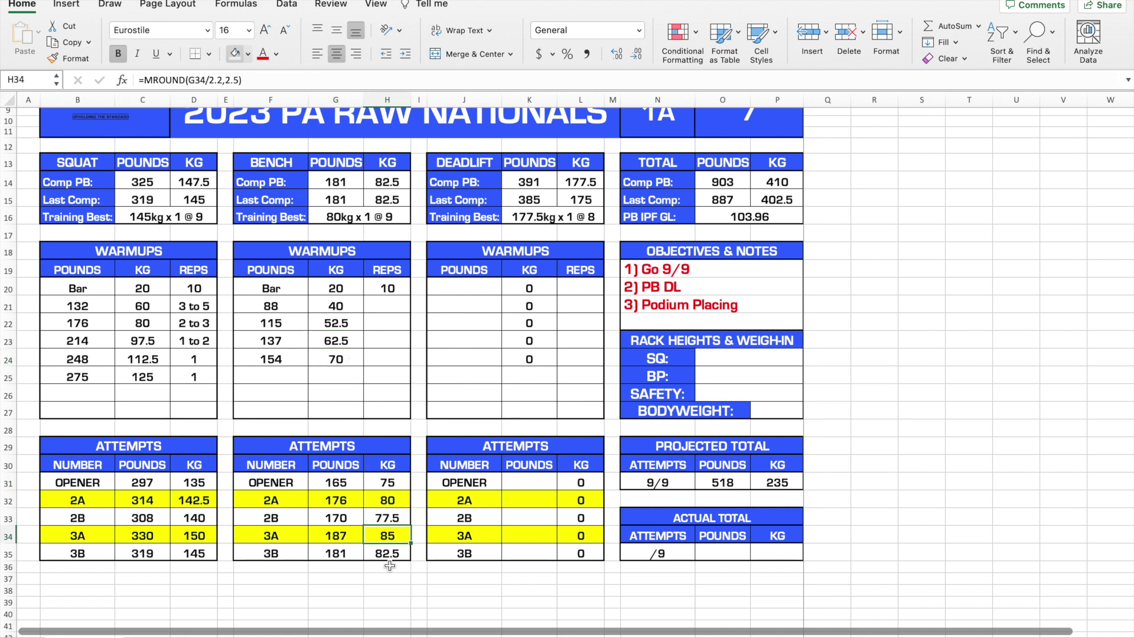
Enter bench warmup reps of 1-5 for 88 pounds, 3 for 115, 2 for 137 and 1 for 154
{"action": "left_click", "coordinate": [389, 305]}
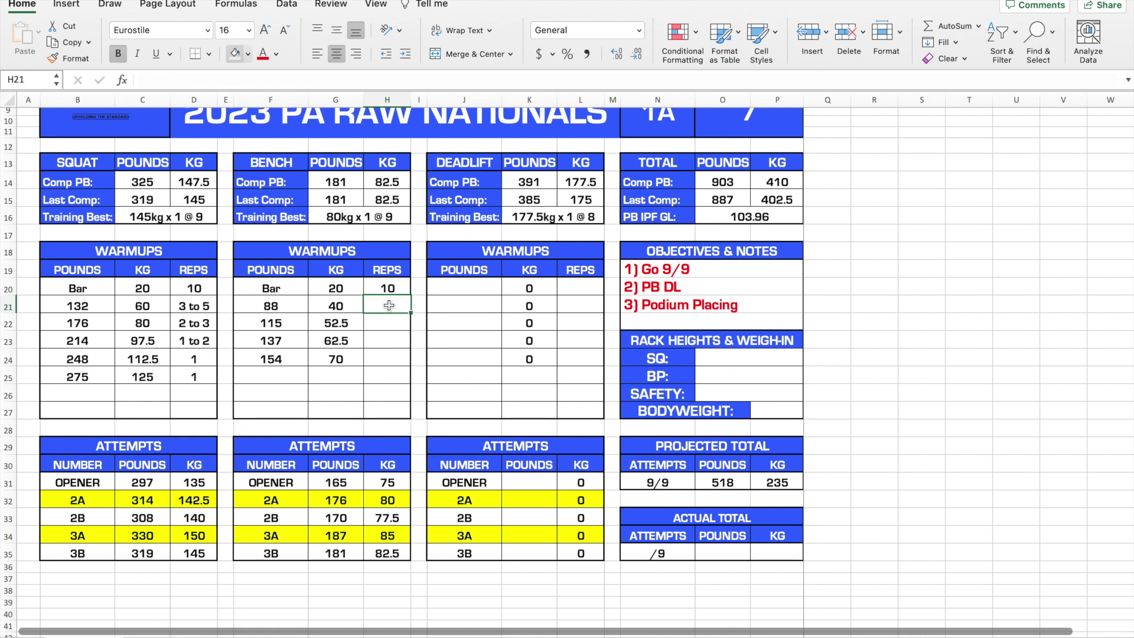
{"action": "type", "text": "1-5"}
{"action": "key", "text": "Return"}
{"action": "type", "text": "3"}
{"action": "key", "text": "Return"}
{"action": "type", "text": "2"}
{"action": "key", "text": "Return"}
{"action": "type", "text": "1"}
{"action": "key", "text": "Return"}
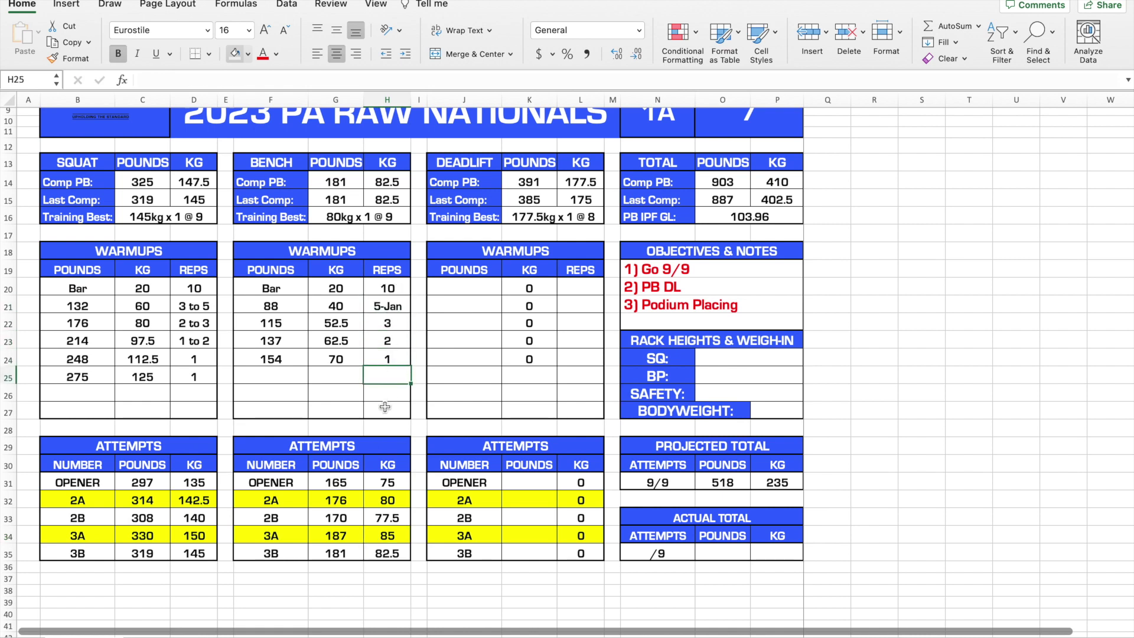
Replace the reps of the 88-pound bench warmup with 5 and check the bench rep column
{"action": "left_click", "coordinate": [389, 321]}
{"action": "key", "text": "super+c"}
{"action": "key", "text": "Up"}
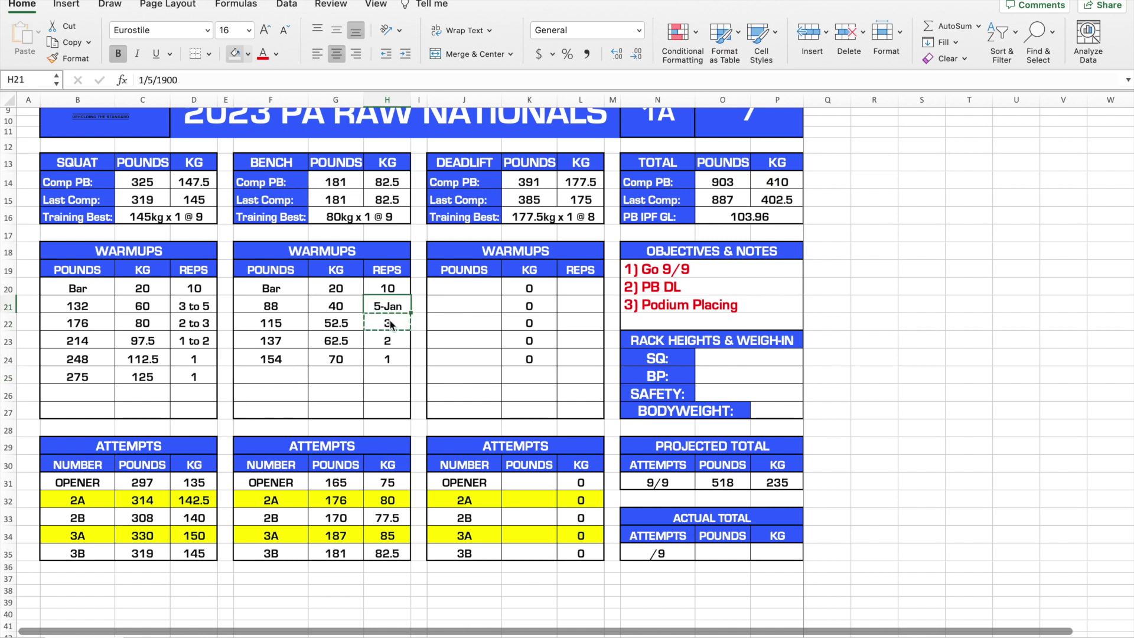
{"action": "type", "text": "5"}
{"action": "key", "text": "Return"}
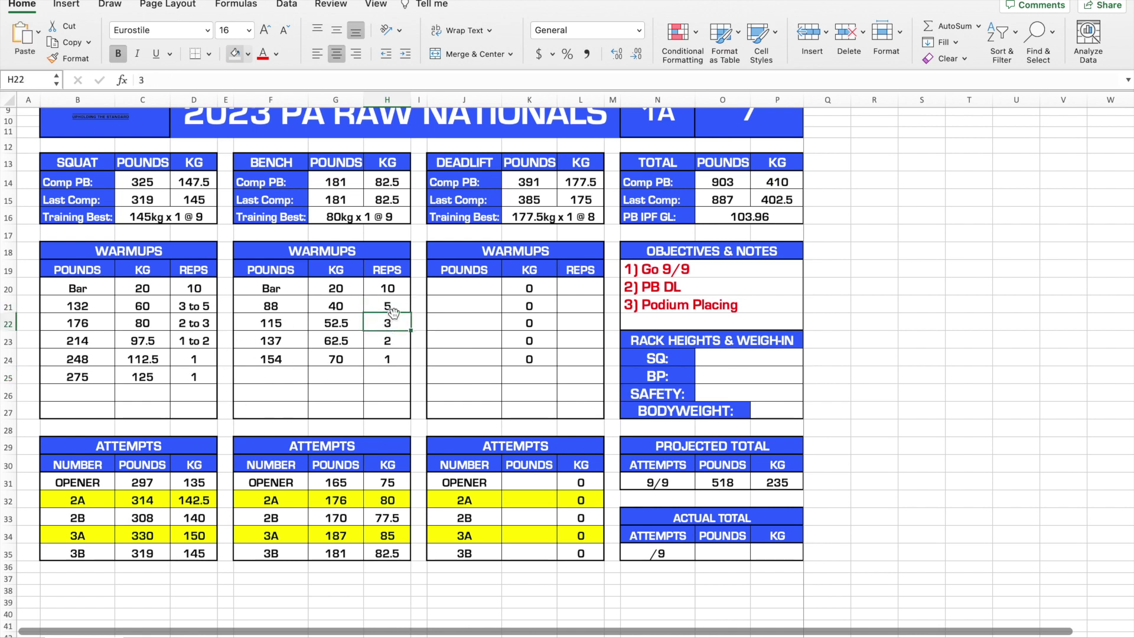
{"action": "left_click", "coordinate": [387, 378]}
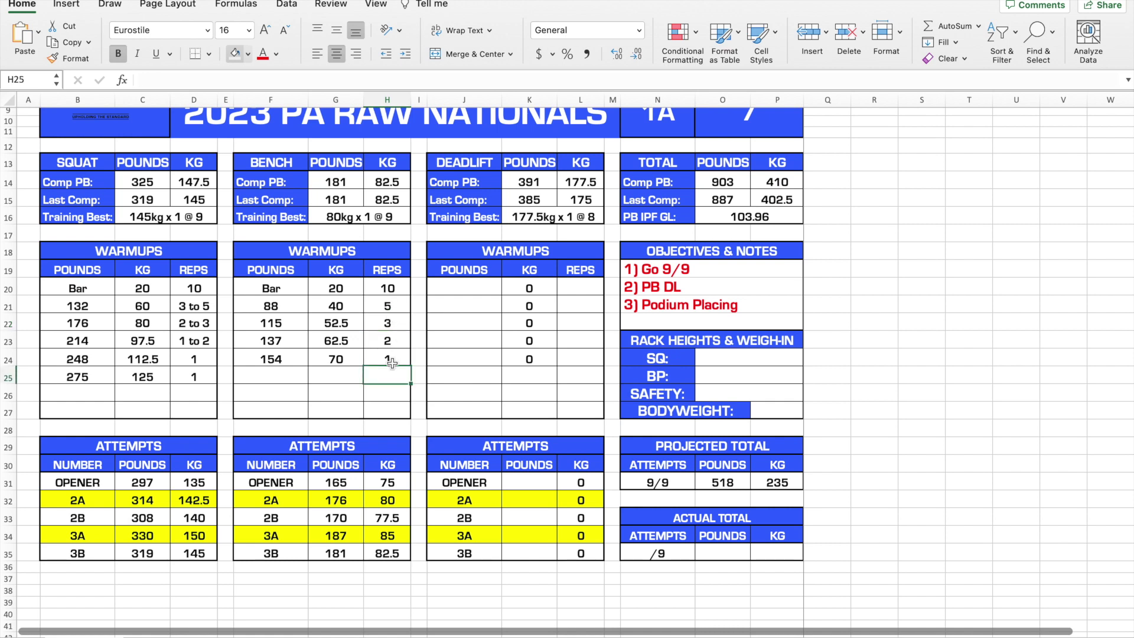
{"action": "left_click_drag", "start_coordinate": [388, 306], "coordinate": [390, 358]}
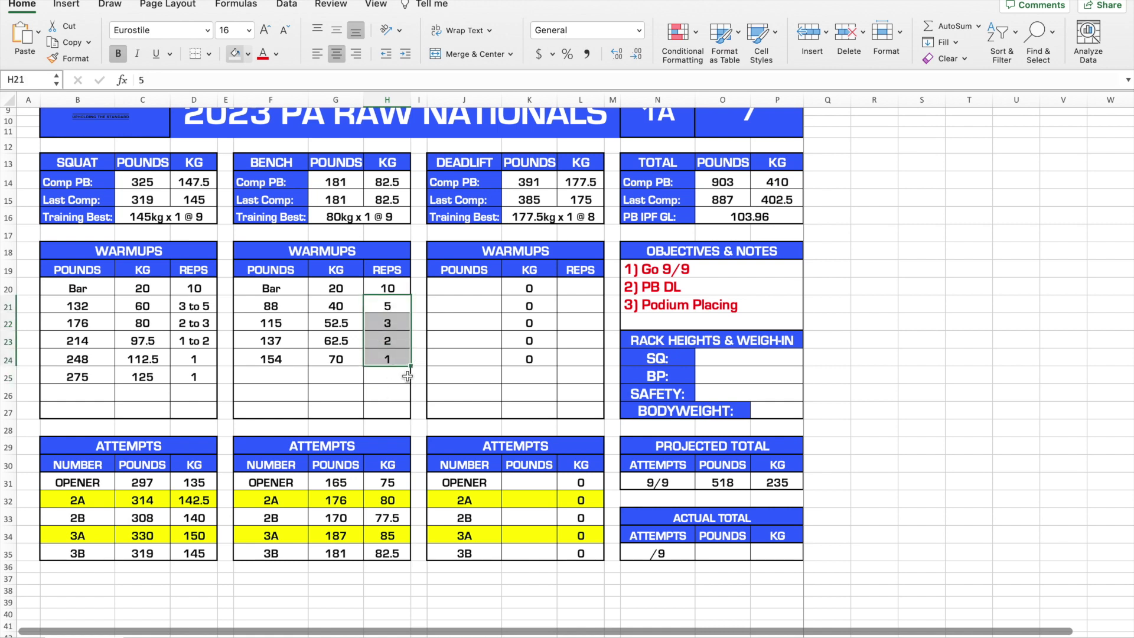
Check the deadlift bests and fill in the deadlift attempts from the last back: 3A 402, 2A 380 and opener 358 pounds
{"action": "left_click", "coordinate": [466, 324]}
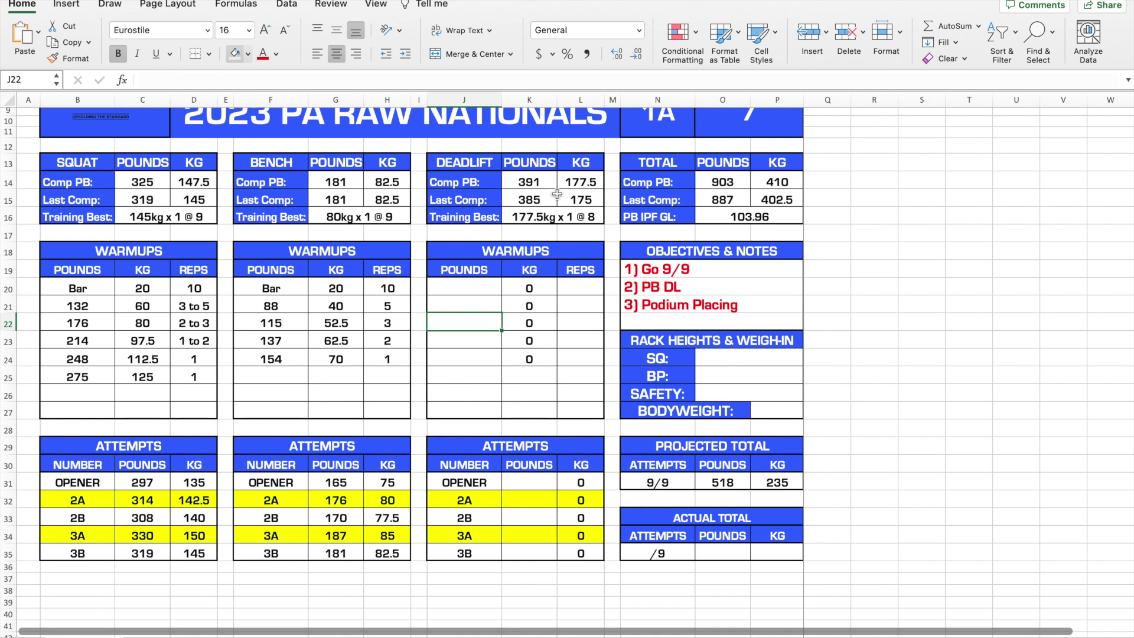
{"action": "left_click", "coordinate": [589, 184]}
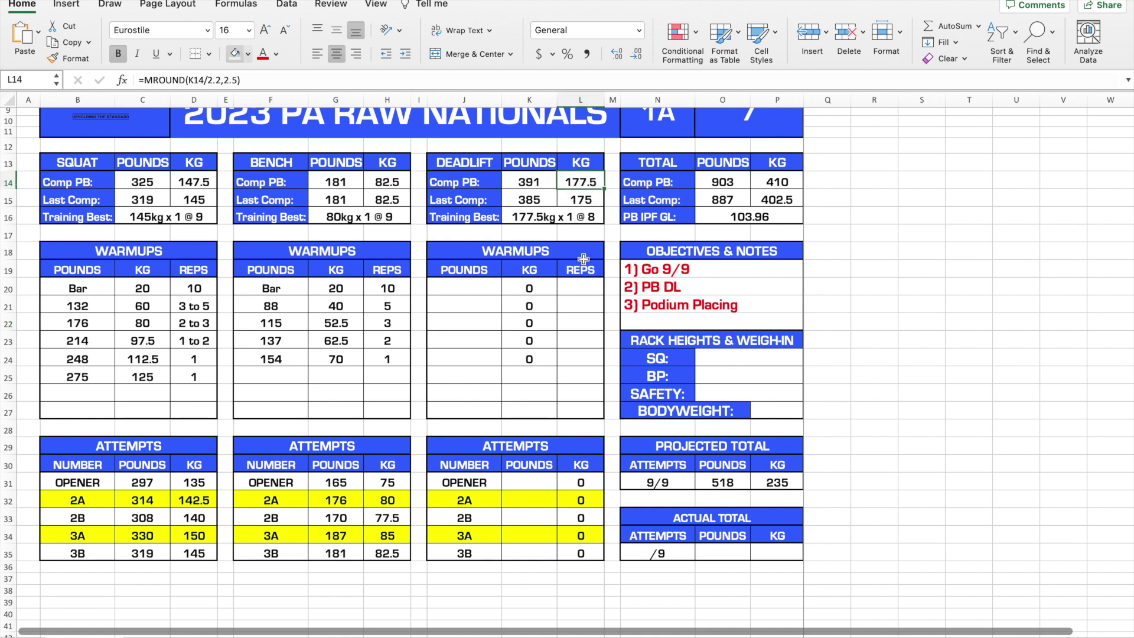
{"action": "left_click", "coordinate": [550, 217]}
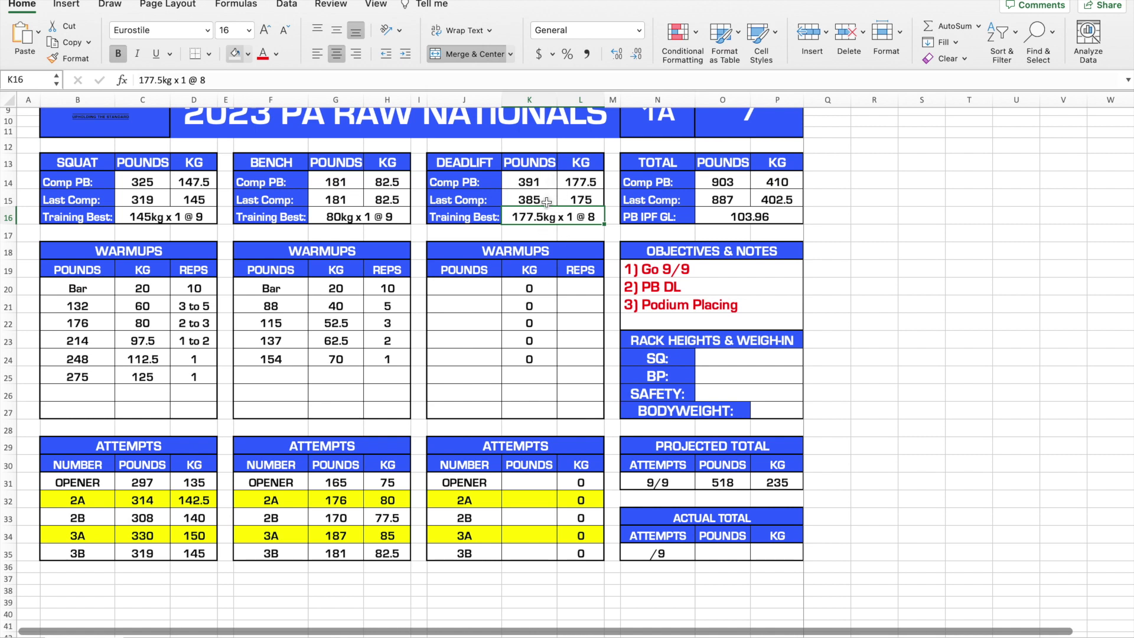
{"action": "left_click", "coordinate": [531, 535]}
{"action": "type", "text": "402"}
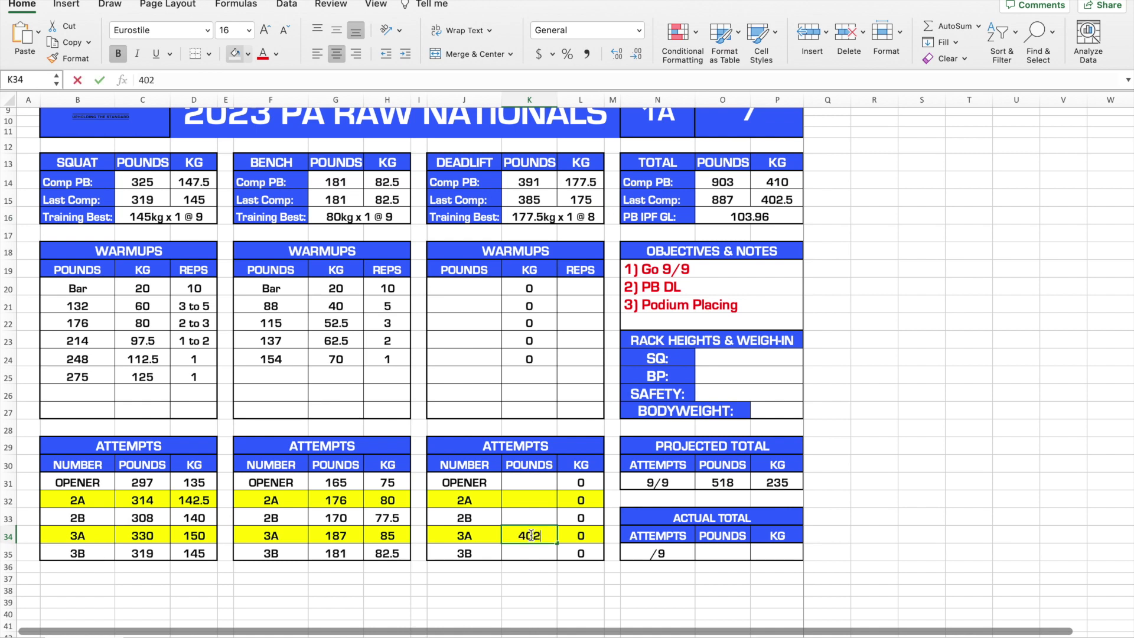
{"action": "key", "text": "Up"}
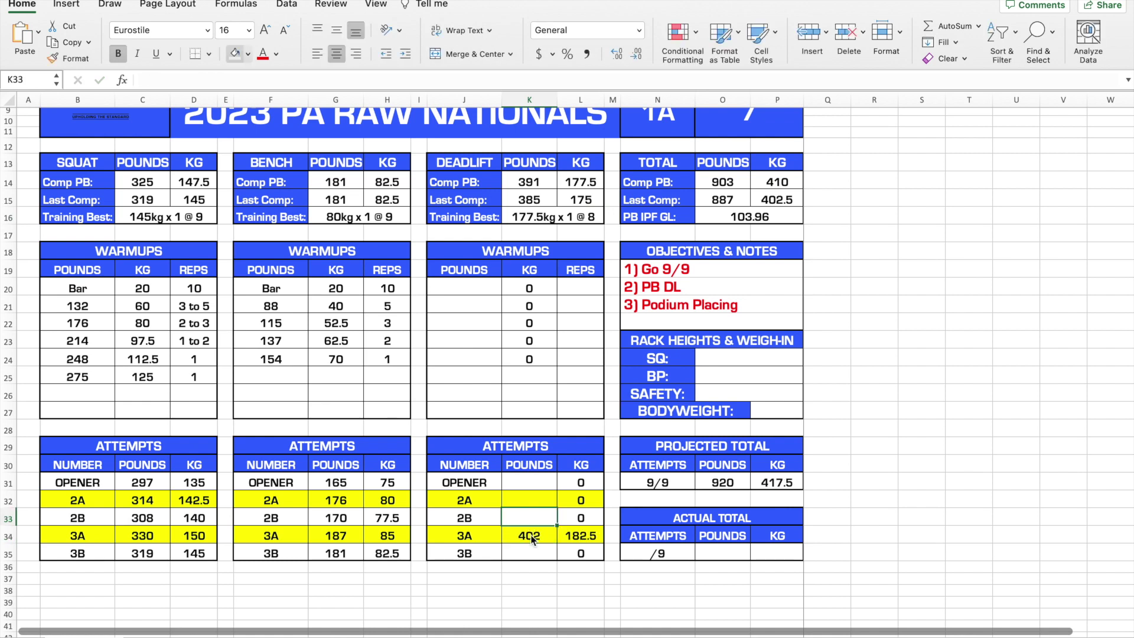
{"action": "key", "text": "Up"}
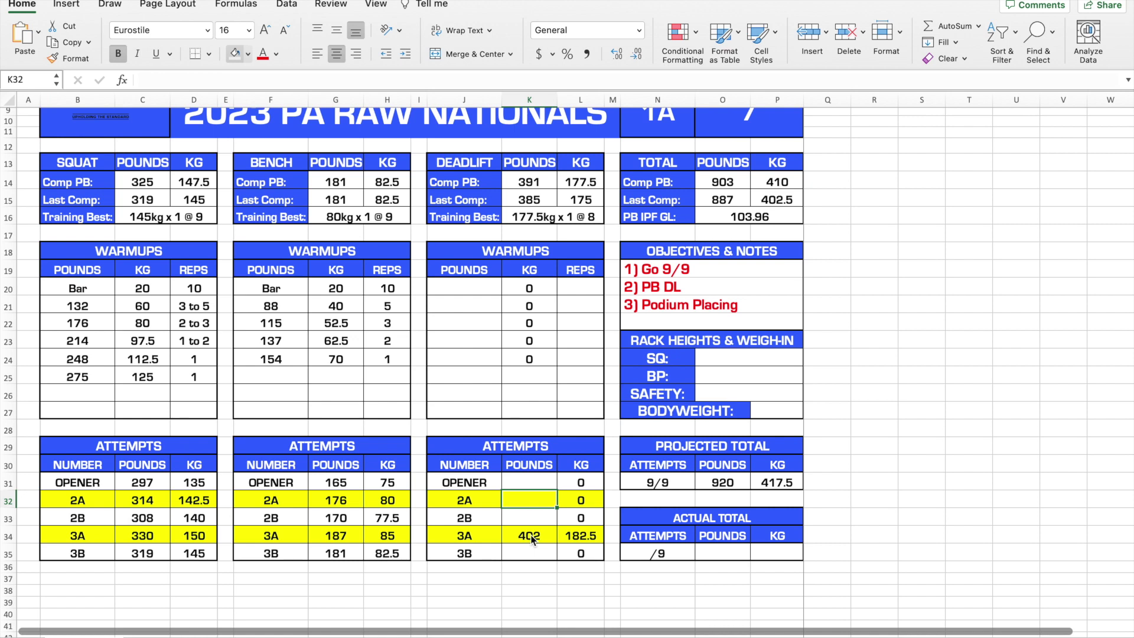
{"action": "type", "text": "380"}
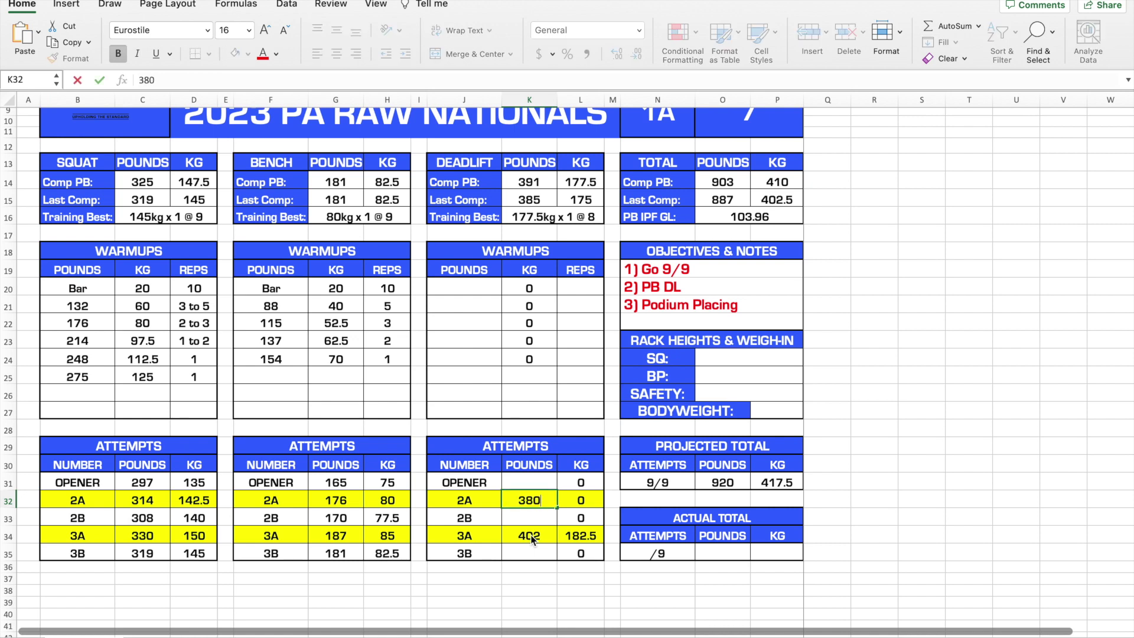
{"action": "key", "text": "Up"}
{"action": "type", "text": "358"}
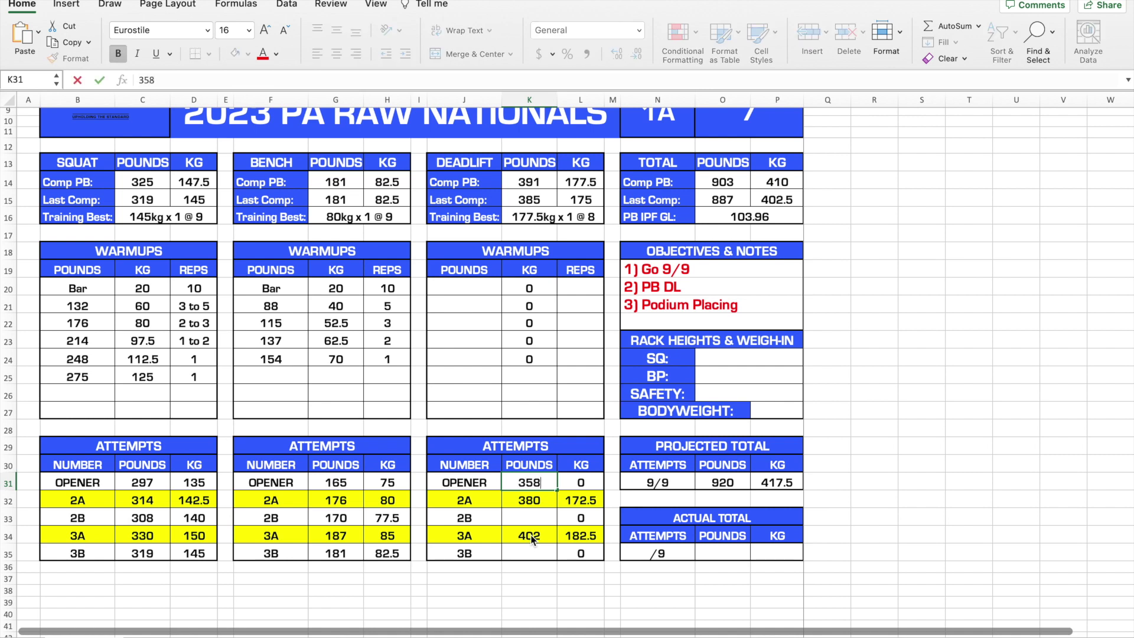
{"action": "key", "text": "Return"}
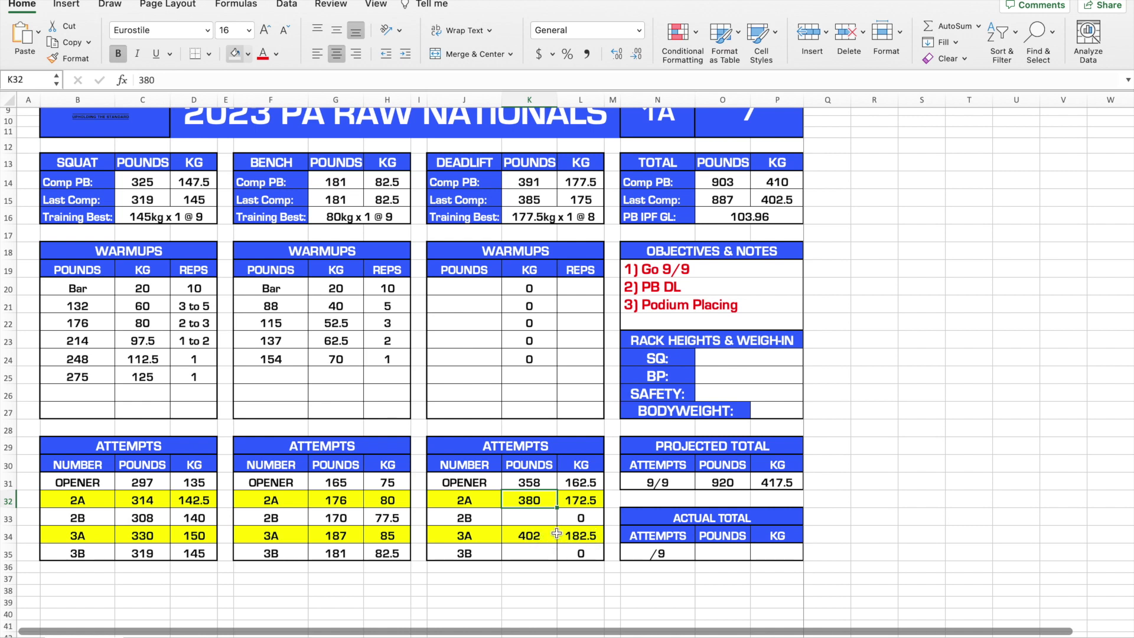
Try a heavier deadlift opener of 363 pounds and a 2A attempt of 385 pounds
{"action": "left_click", "coordinate": [538, 483]}
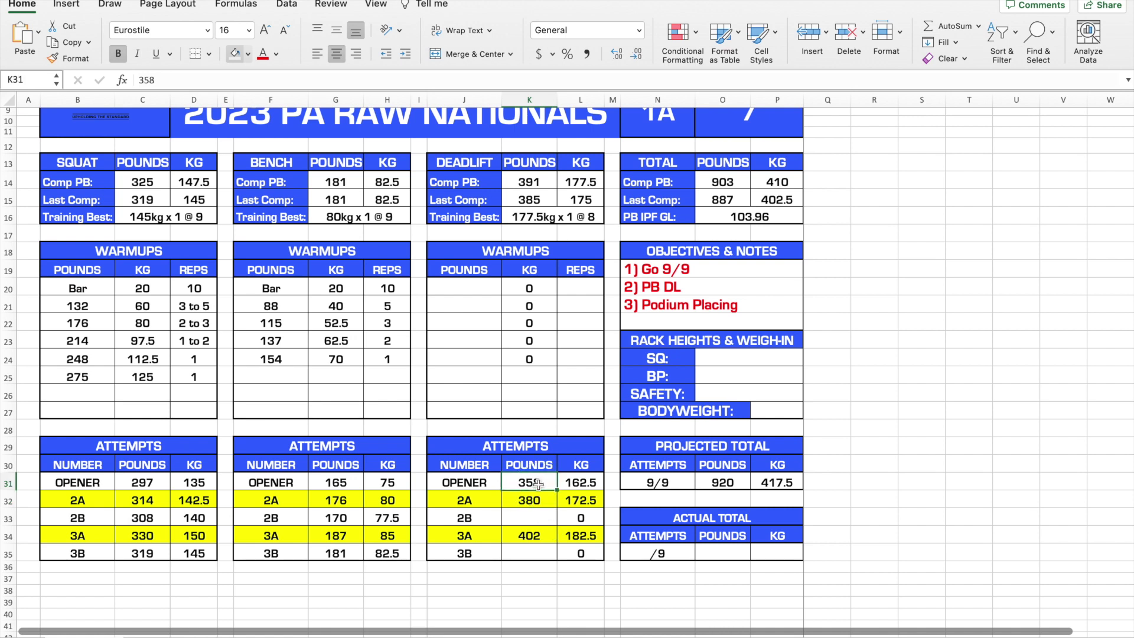
{"action": "type", "text": "363"}
{"action": "key", "text": "Return"}
{"action": "type", "text": "385"}
{"action": "key", "text": "Return"}
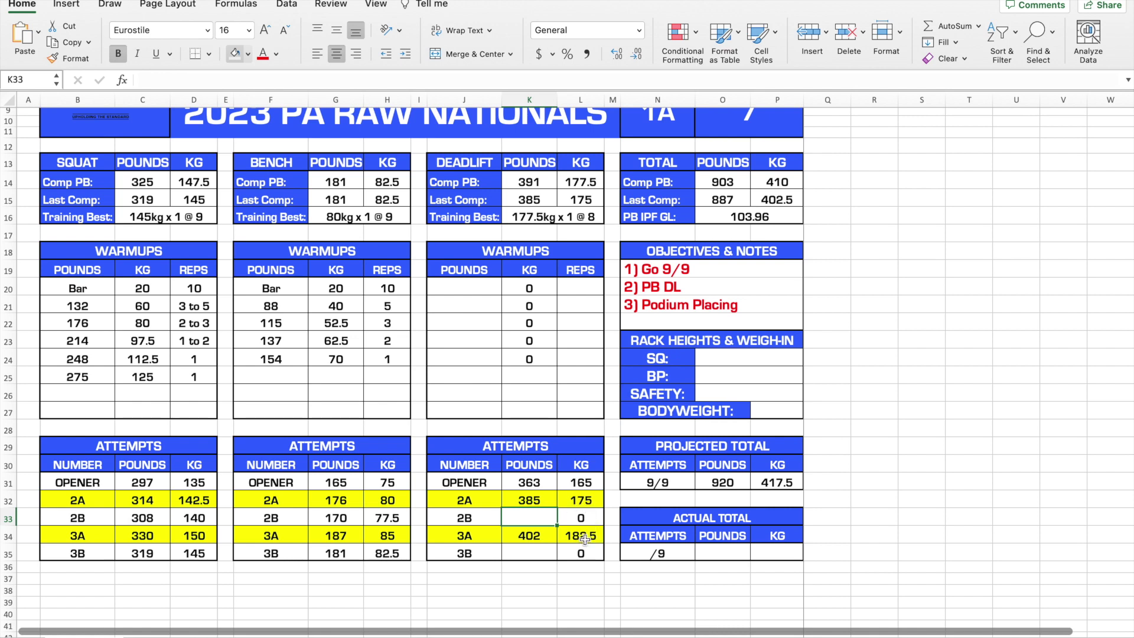
Try a deadlift comp PB of 396 pounds against the 3A attempt, and restore the comp PB to 391 pounds
{"action": "left_click", "coordinate": [545, 538]}
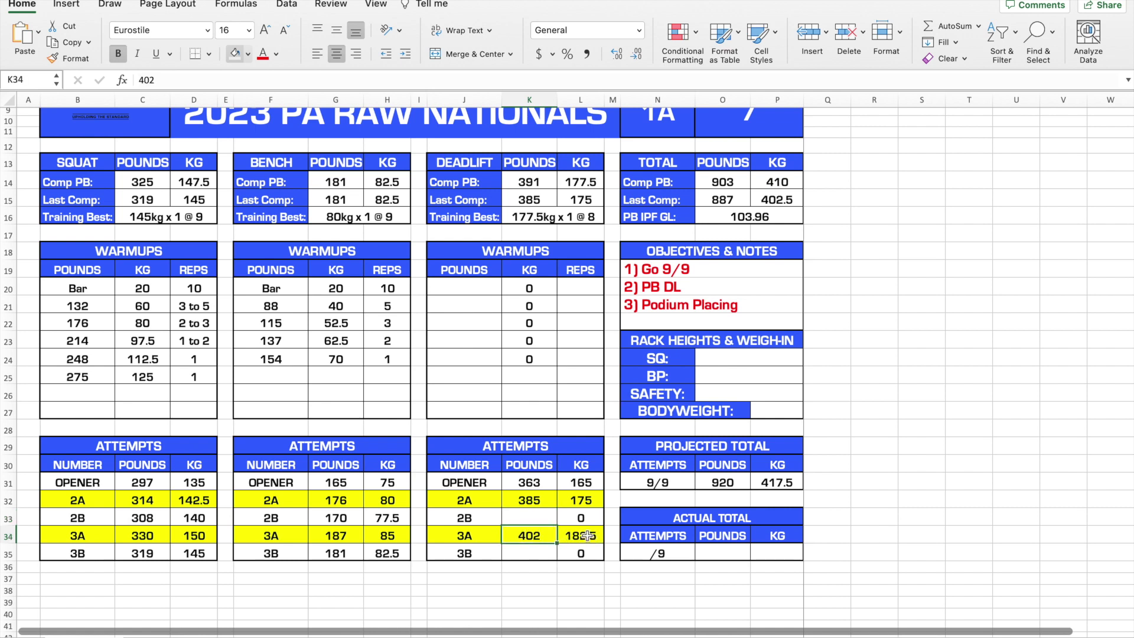
{"action": "left_click", "coordinate": [584, 183]}
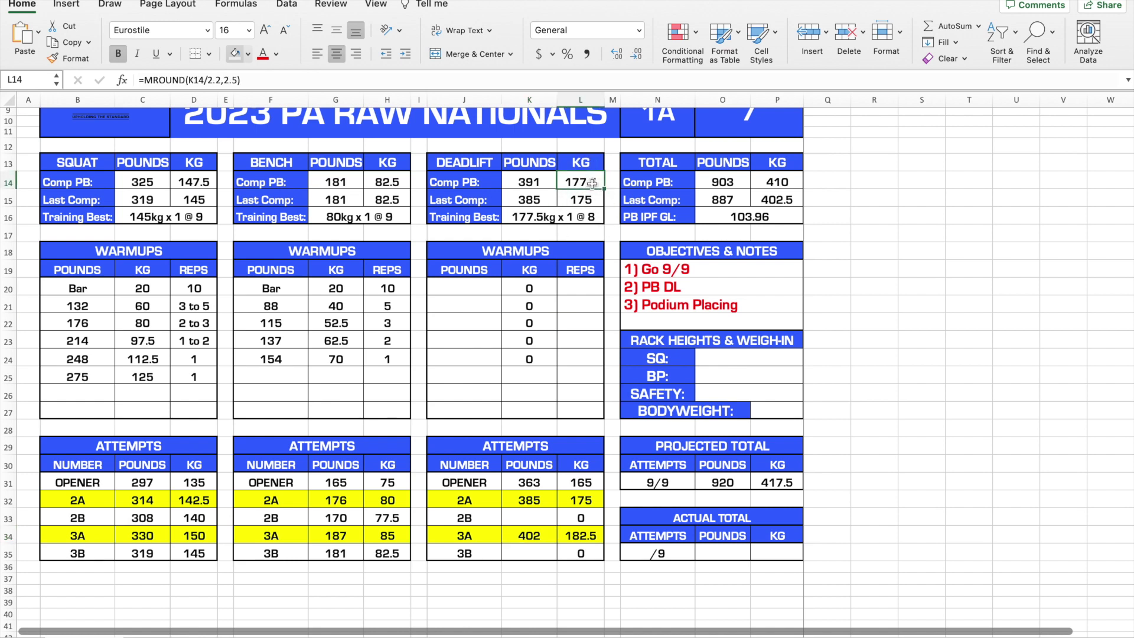
{"action": "double_click", "coordinate": [541, 182]}
{"action": "key", "text": "BackSpace"}
{"action": "key", "text": "BackSpace"}
{"action": "type", "text": "96"}
{"action": "key", "text": "Return"}
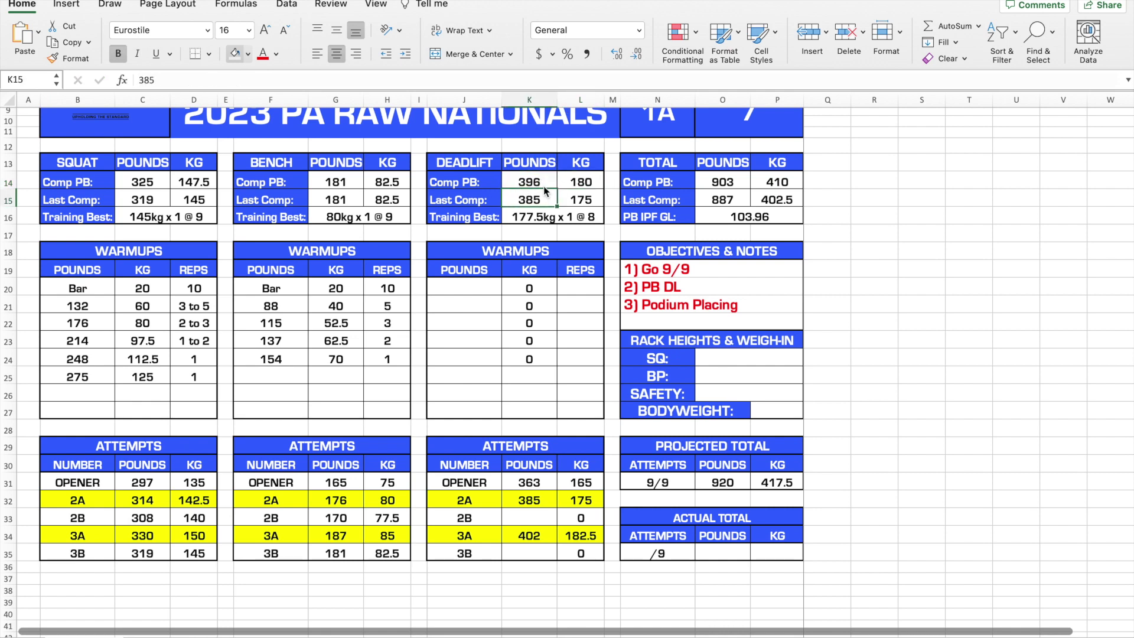
{"action": "left_click", "coordinate": [543, 182]}
{"action": "type", "text": "391"}
{"action": "key", "text": "Return"}
Set the deadlift opener back to 358 pounds and the 2A attempt back to 380 pounds
{"action": "left_click", "coordinate": [539, 486]}
{"action": "type", "text": "358"}
{"action": "key", "text": "Return"}
{"action": "type", "text": "380"}
{"action": "key", "text": "Return"}
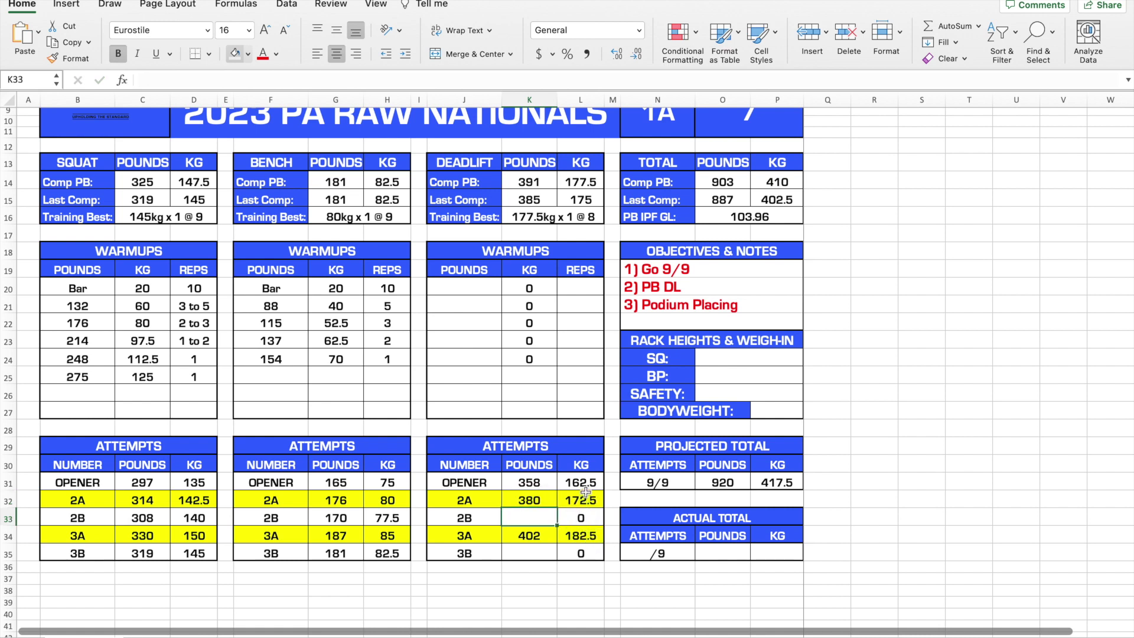
Enter the more conservative deadlift attempts: 374 pounds for 2B and 391 pounds for 3B
{"action": "left_click", "coordinate": [543, 506]}
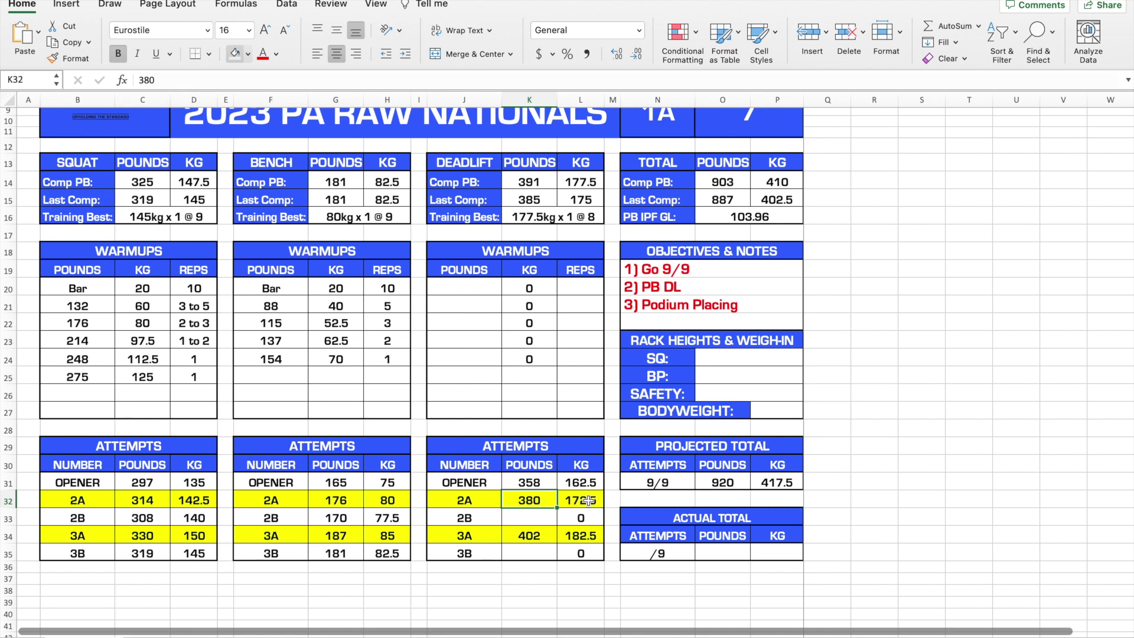
{"action": "left_click", "coordinate": [524, 519]}
{"action": "type", "text": "374"}
{"action": "key", "text": "Return"}
{"action": "key", "text": "Return"}
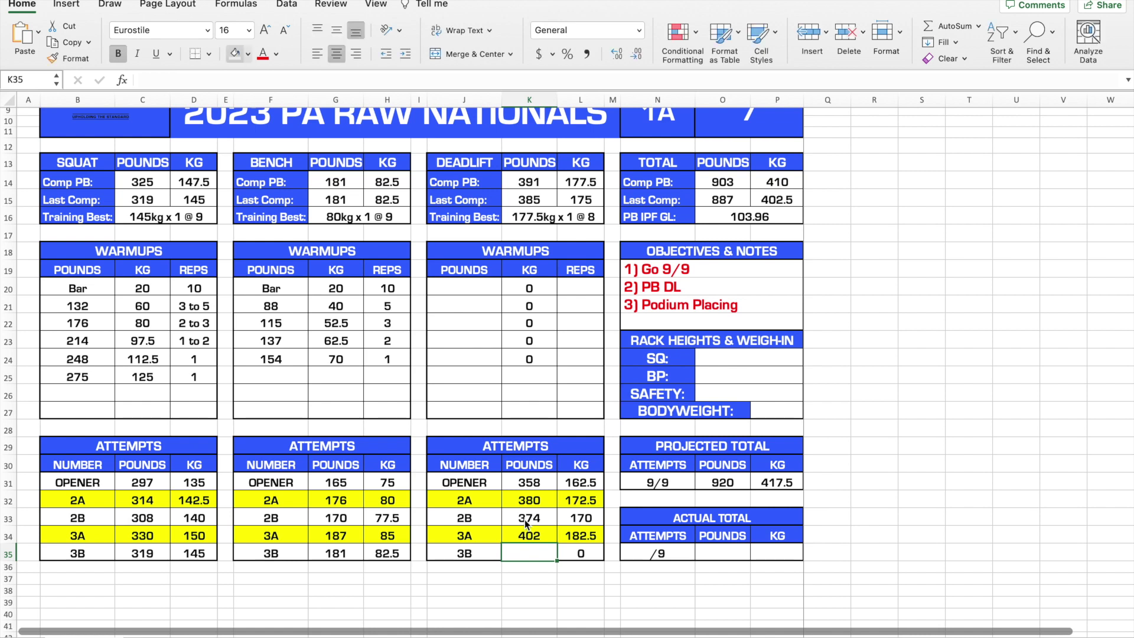
{"action": "type", "text": "391"}
{"action": "key", "text": "Return"}
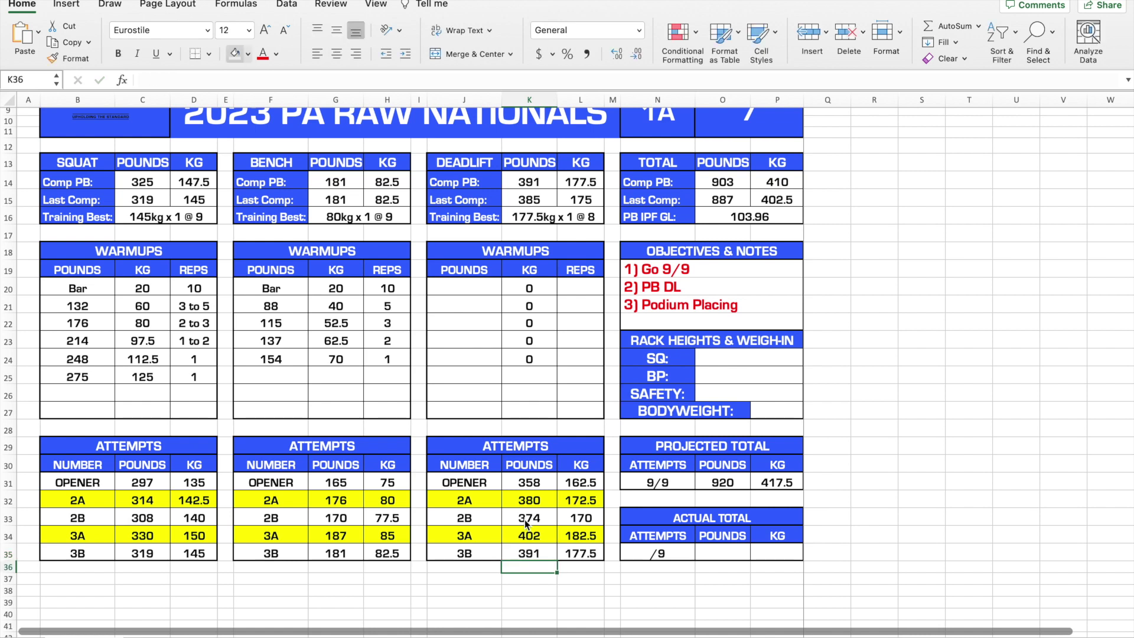
Fill in the five deadlift warmup weights from last to first: 330, 297, 264, 220 and 154 pounds
{"action": "left_click", "coordinate": [474, 362]}
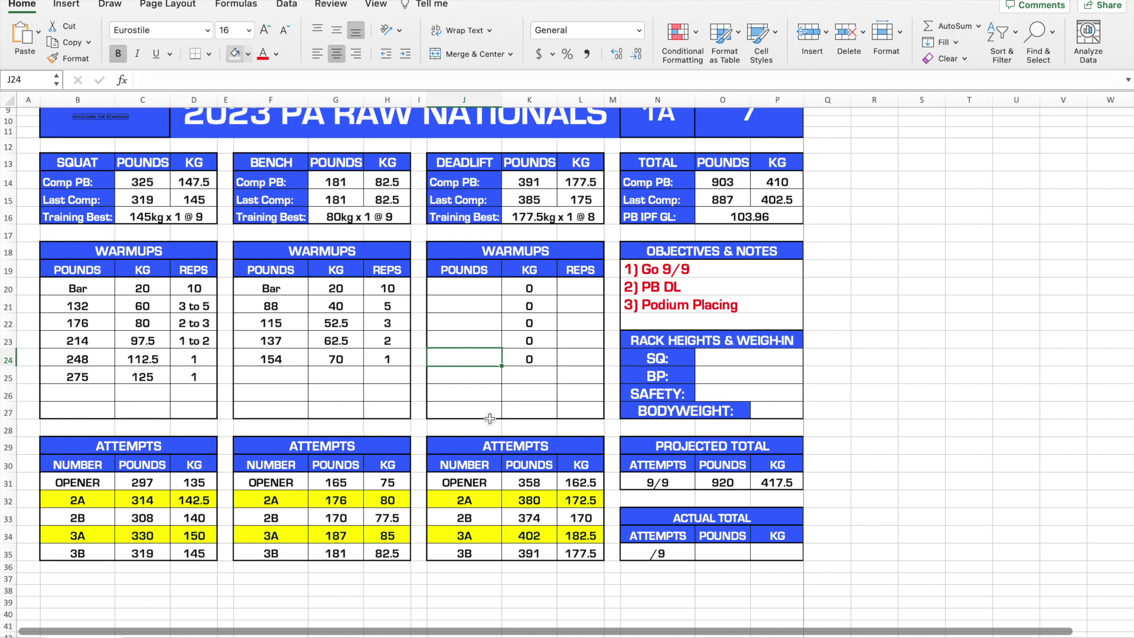
{"action": "type", "text": "330"}
{"action": "key", "text": "Up"}
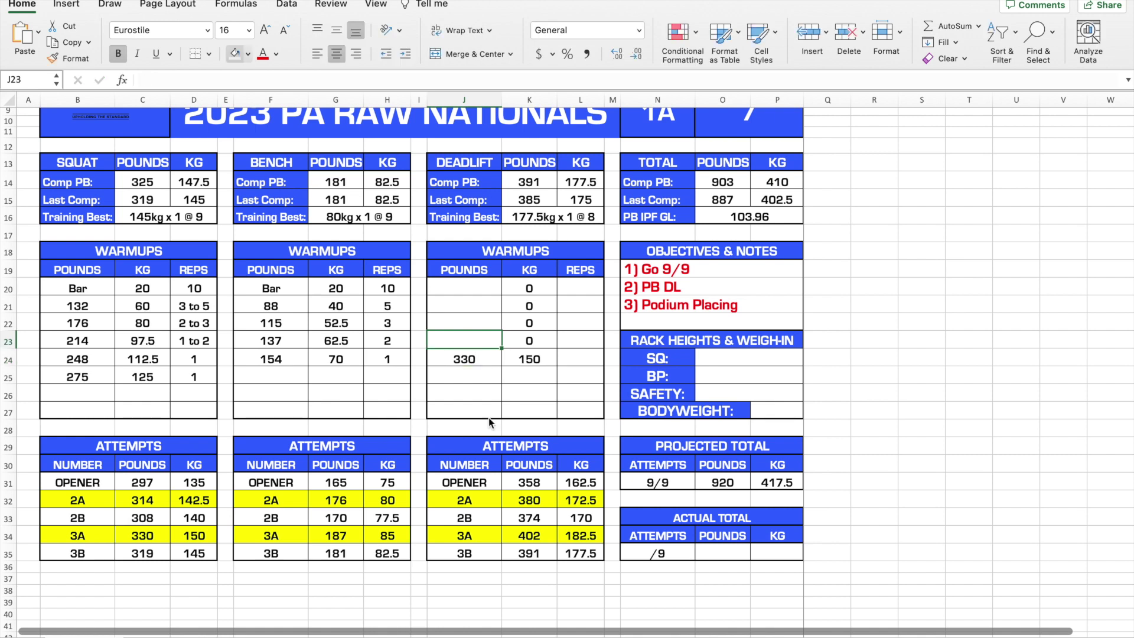
{"action": "type", "text": "297"}
{"action": "type", "text": "264"}
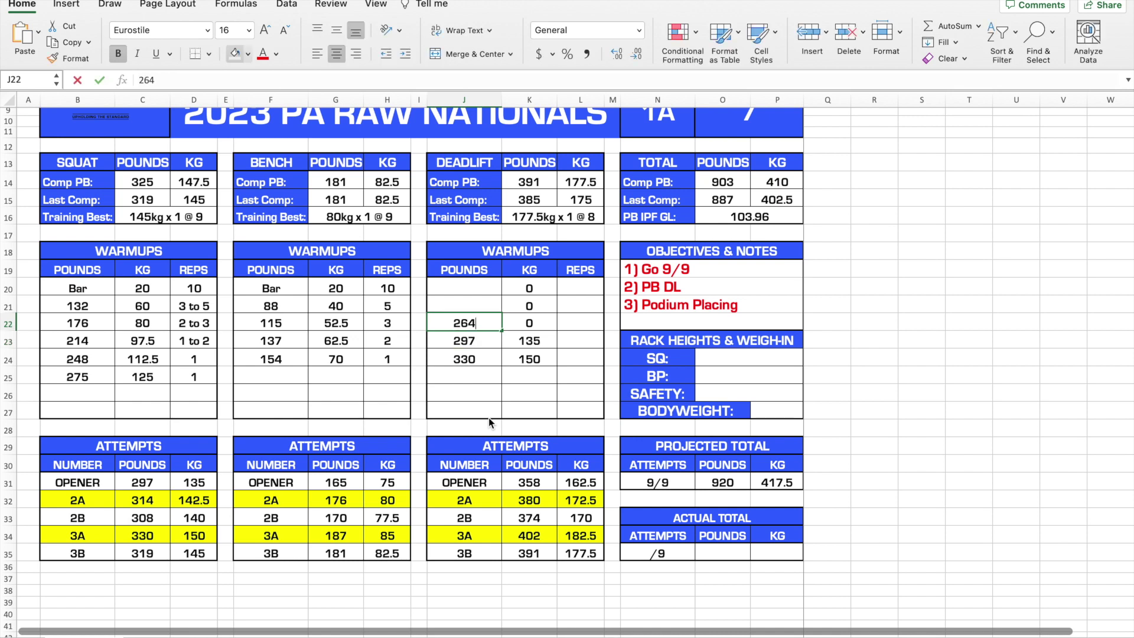
{"action": "key", "text": "Up"}
{"action": "type", "text": "220"}
{"action": "key", "text": "Up"}
{"action": "type", "text": "154"}
{"action": "key", "text": "Return"}
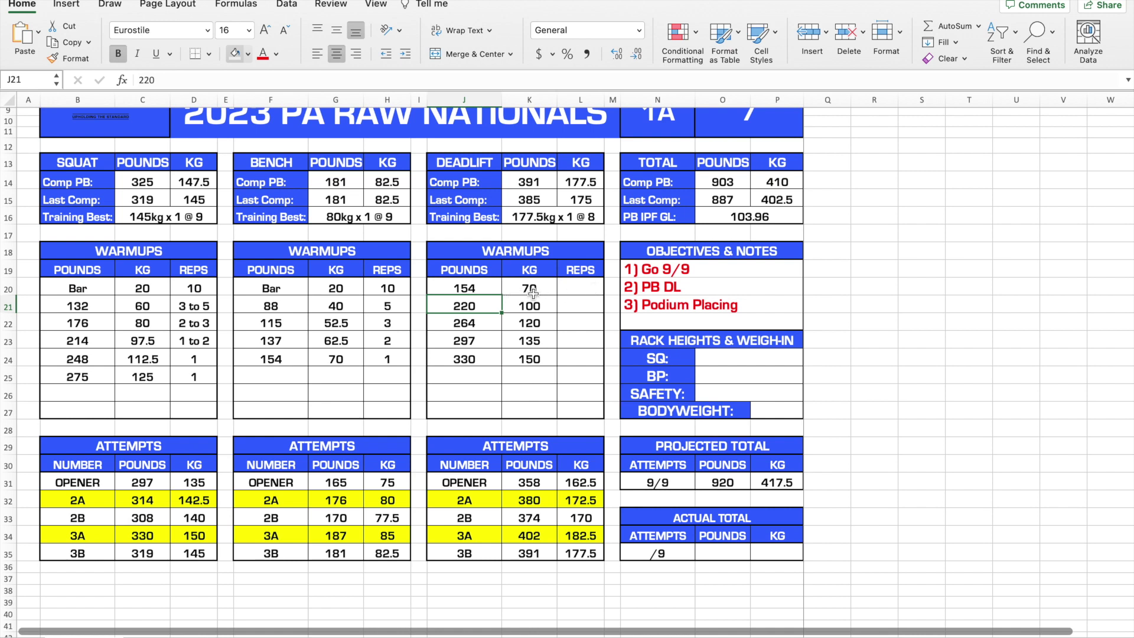
Enter 1 rep for each of the deadlift warmups from 154 to 330 pounds
{"action": "left_click", "coordinate": [577, 289]}
{"action": "type", "text": "1 1/1"}
{"action": "key", "text": "Return"}
{"action": "type", "text": "1"}
{"action": "key", "text": "Return"}
{"action": "type", "text": "1"}
{"action": "key", "text": "Return"}
{"action": "type", "text": "1"}
{"action": "key", "text": "Return"}
Replace the date in the reps of the 220-pound deadlift warmup with a copy of the 330-pound row's 1
{"action": "key", "text": "Up"}
{"action": "key", "text": "super+c"}
{"action": "key", "text": "Up"}
{"action": "key", "text": "Up"}
{"action": "key", "text": "Up"}
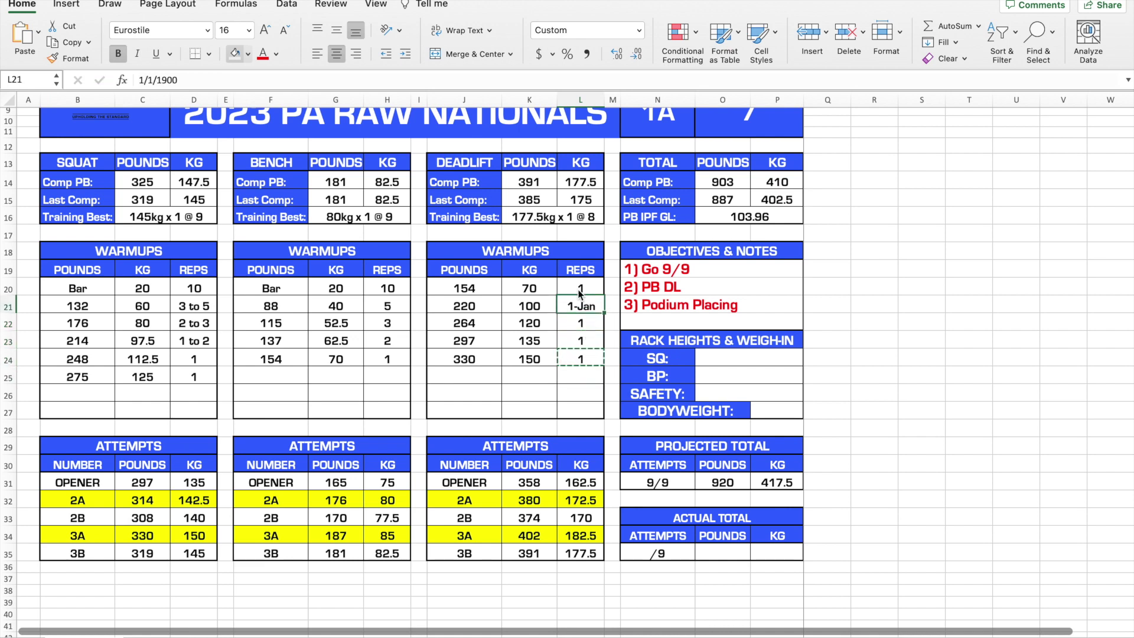
{"action": "key", "text": "super+v"}
{"action": "left_click", "coordinate": [585, 378]}
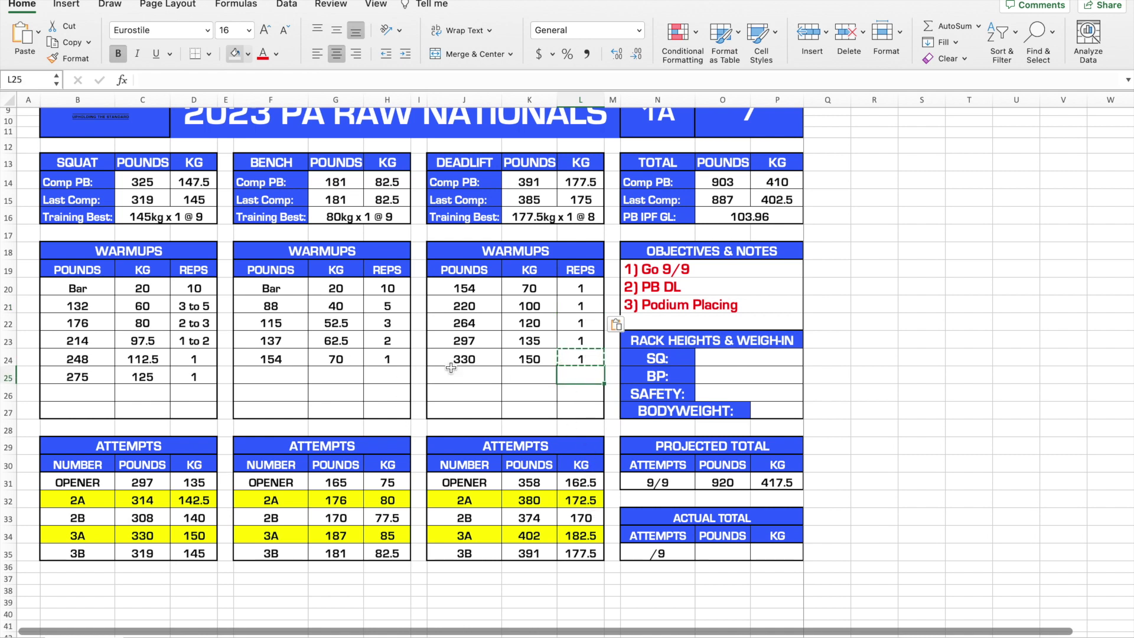
{"action": "key", "text": "Escape"}
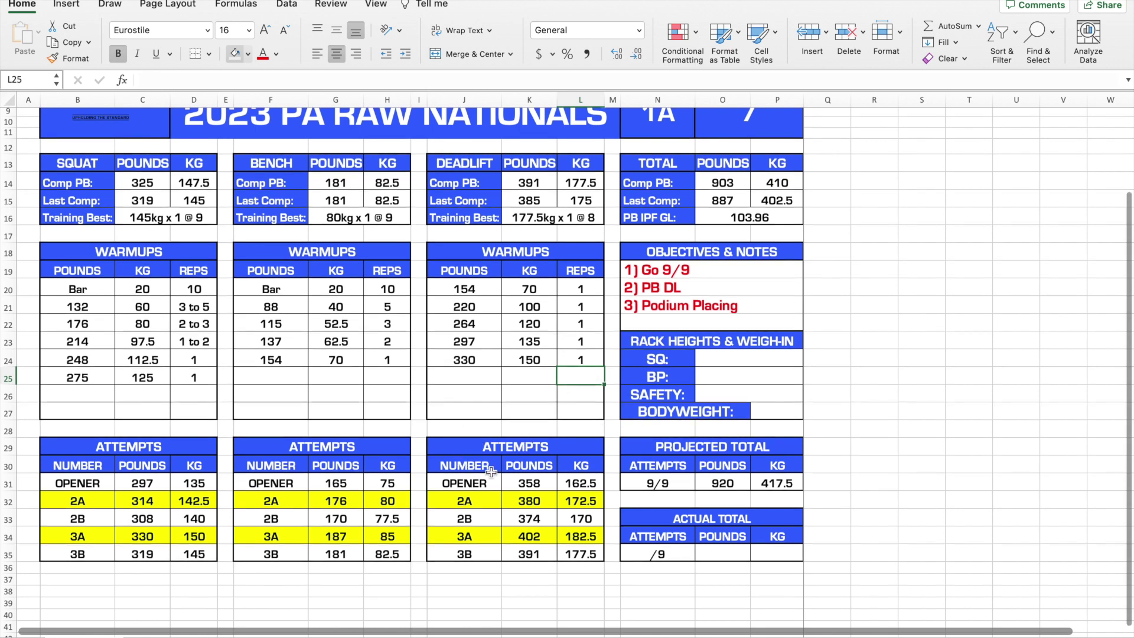
Compare the projected 9/9 total with the comp PB and last comp totals, and look over the whole sheet
{"action": "left_click", "coordinate": [664, 486]}
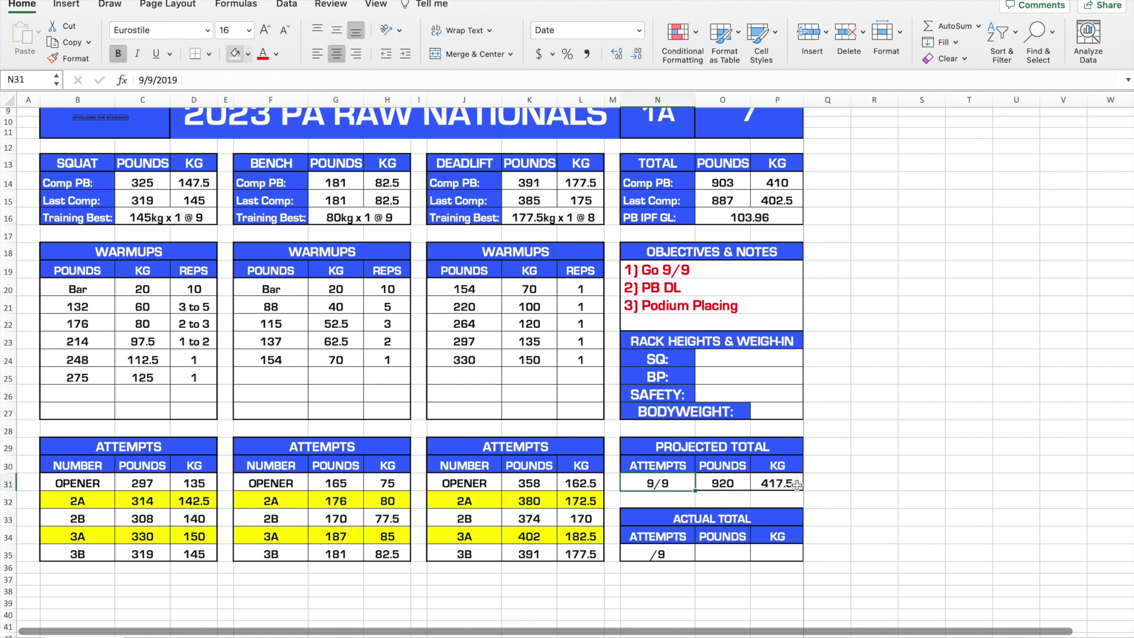
{"action": "left_click", "coordinate": [792, 183]}
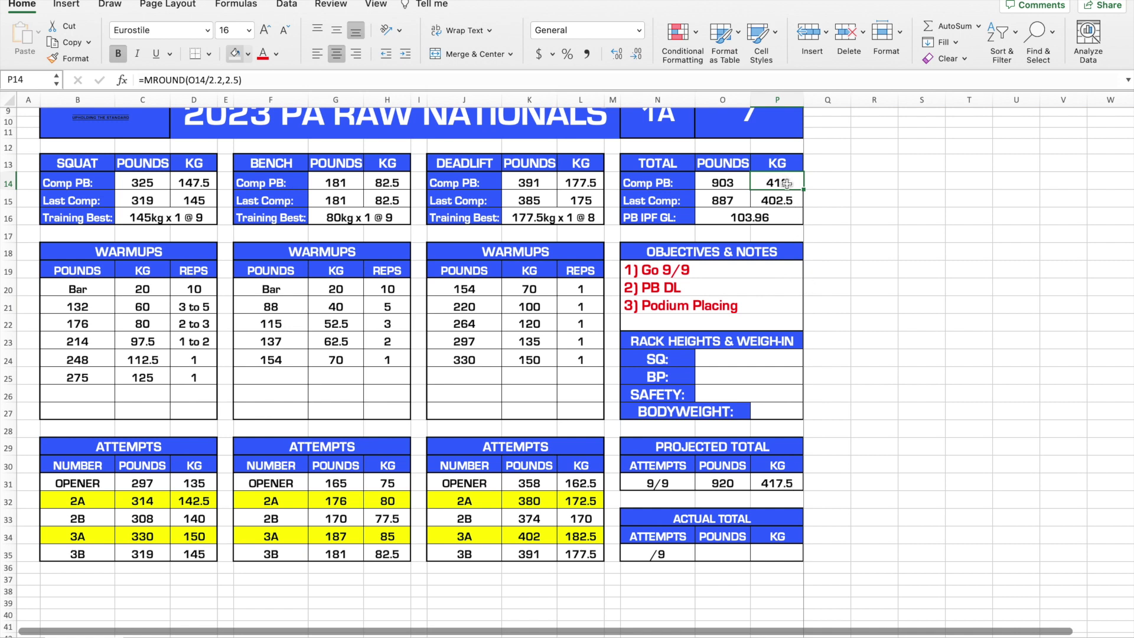
{"action": "left_click", "coordinate": [786, 202]}
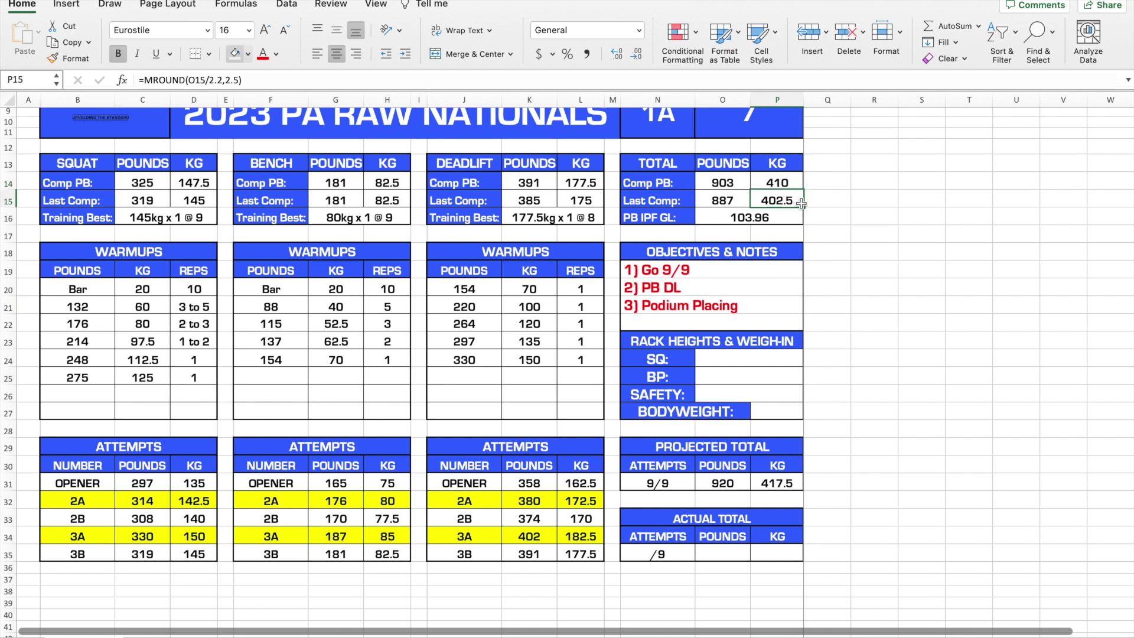
{"action": "left_click", "coordinate": [770, 178]}
{"action": "left_click", "coordinate": [784, 482]}
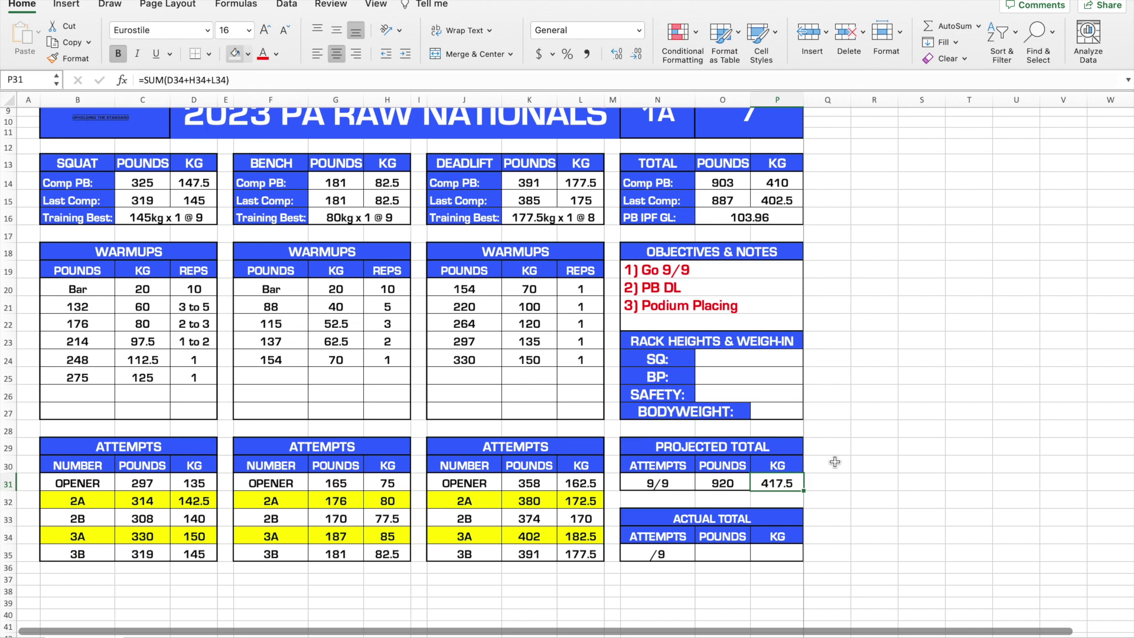
{"action": "scroll", "coordinate": [833, 462], "scroll_direction": "up", "scroll_amount": 3}
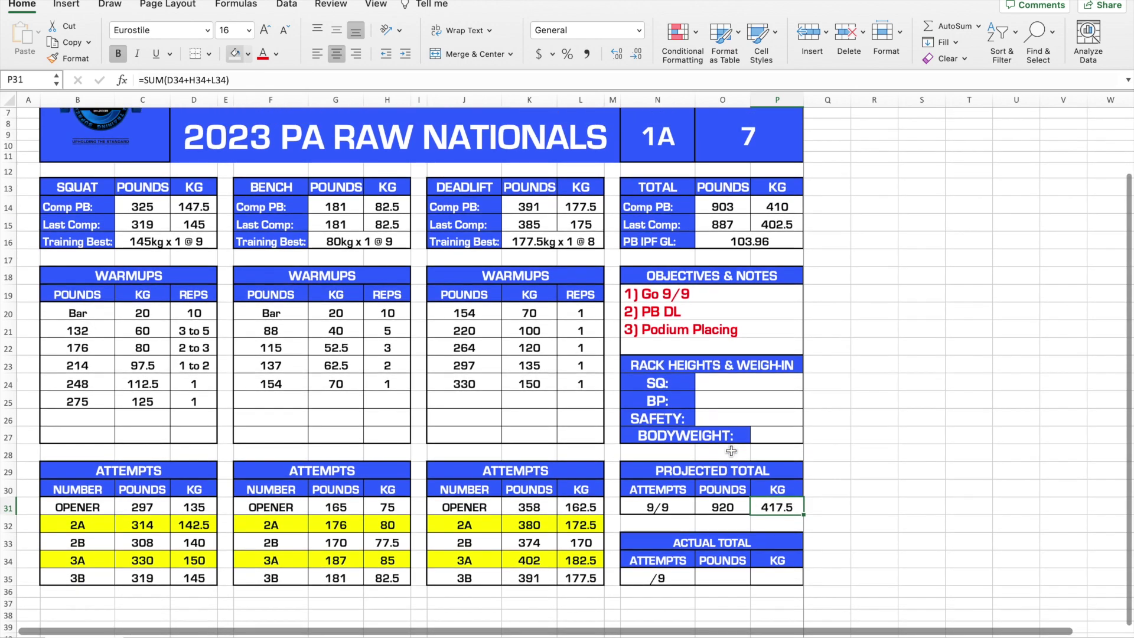
{"action": "scroll", "coordinate": [894, 451], "scroll_direction": "up", "scroll_amount": 3}
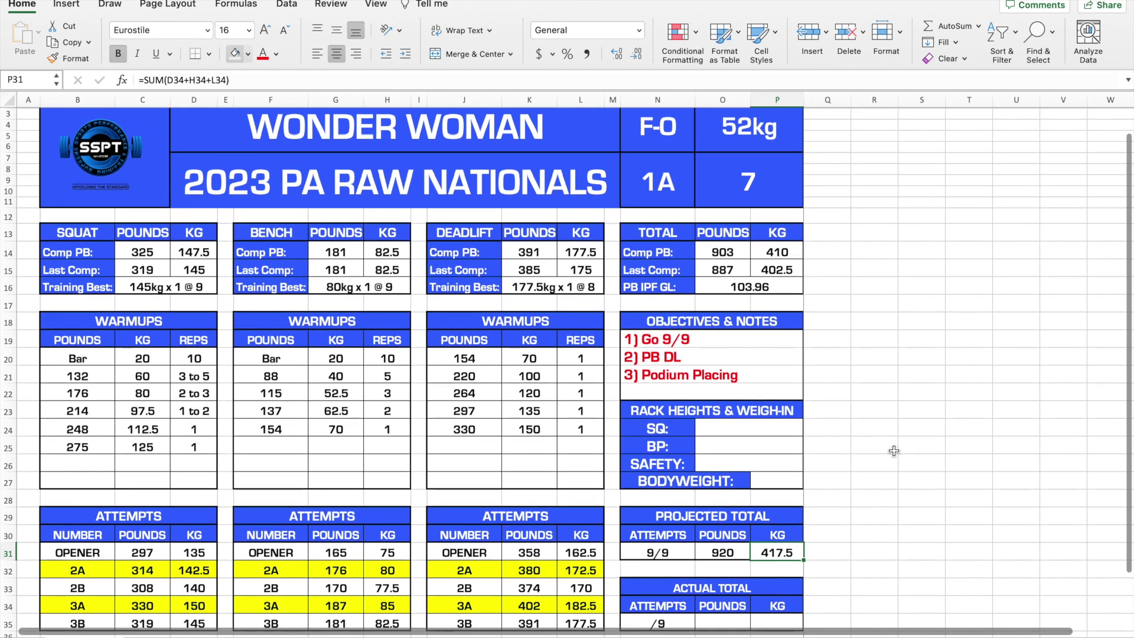
{"action": "scroll", "coordinate": [894, 450], "scroll_direction": "down", "scroll_amount": 2}
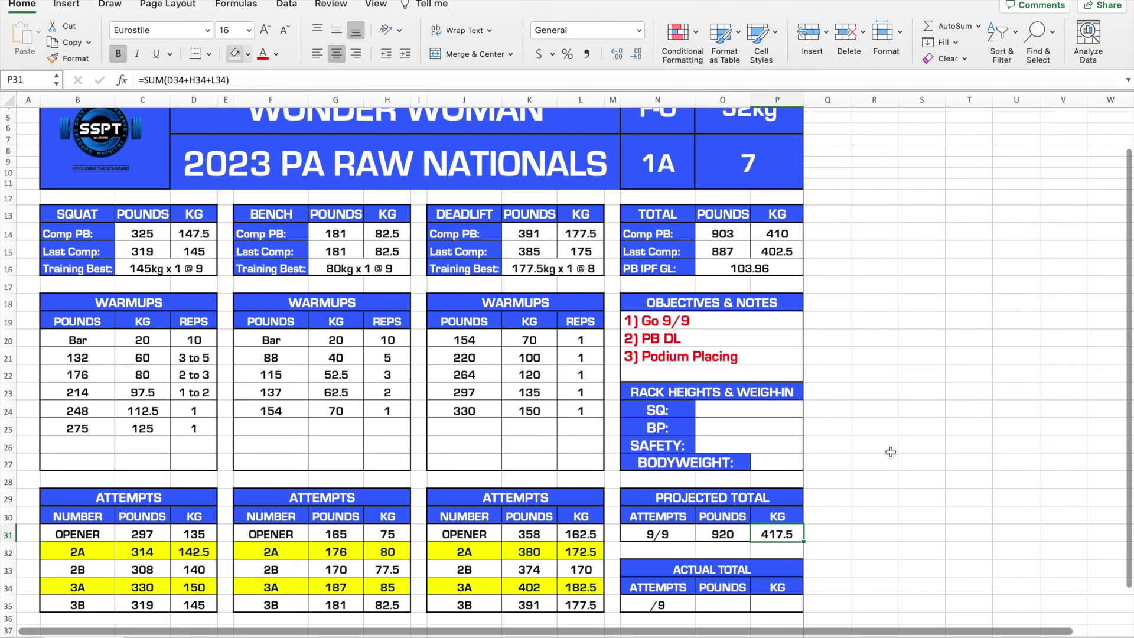
{"action": "scroll", "coordinate": [904, 483], "scroll_direction": "up", "scroll_amount": 3}
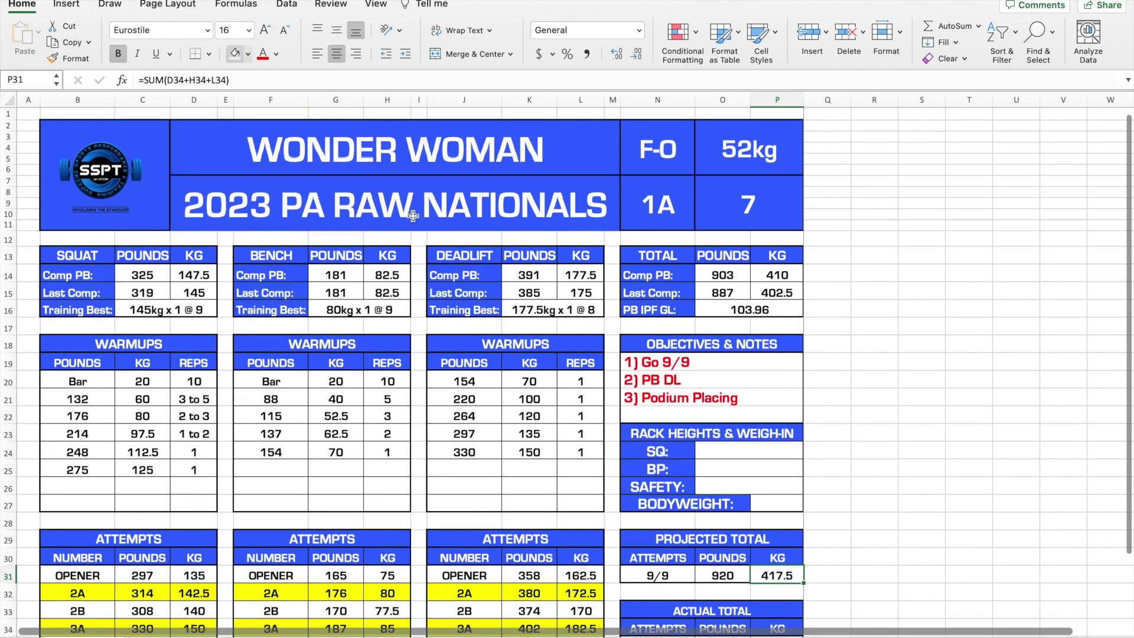
{"action": "scroll", "coordinate": [922, 398], "scroll_direction": "down", "scroll_amount": 1}
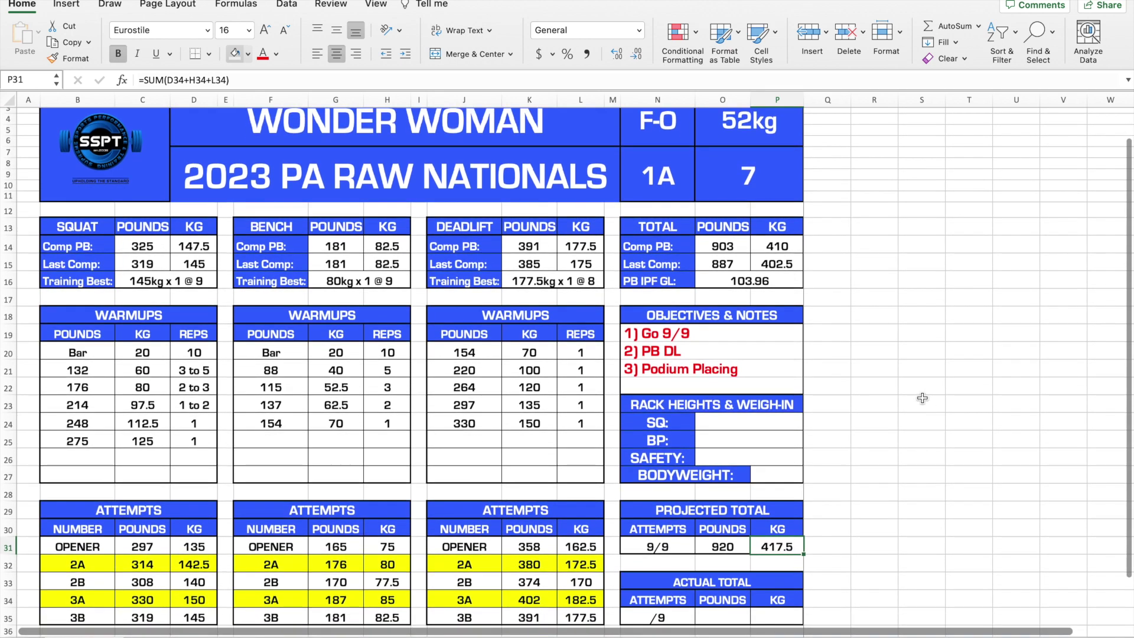
{"action": "mouse_move", "coordinate": [177, 1]}
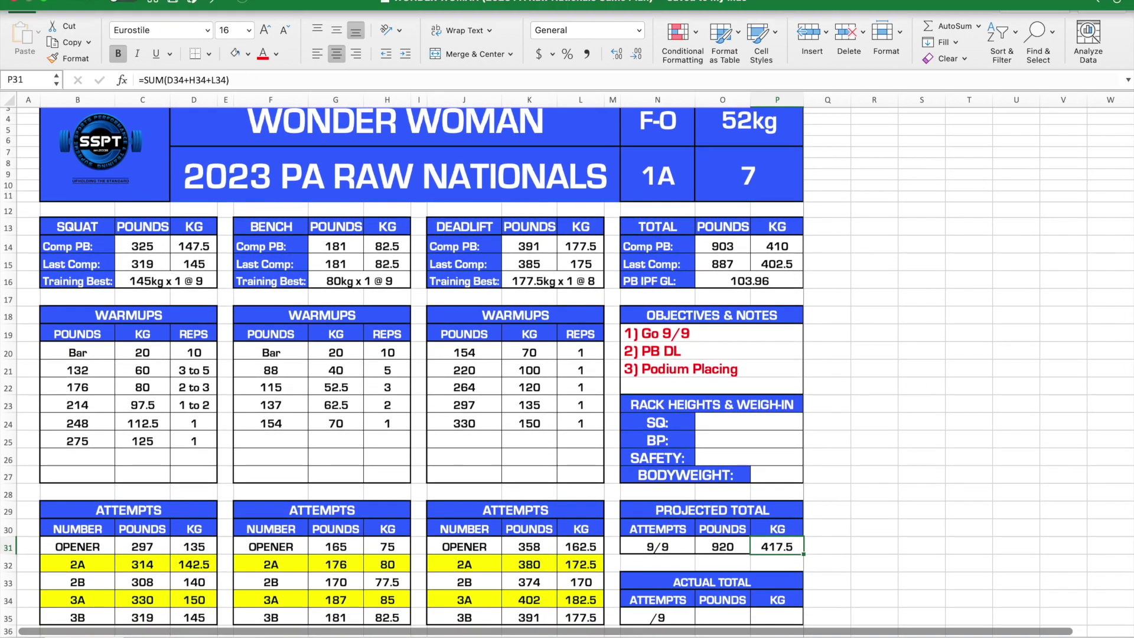
Switch from the 52kg lifter's game plan to the 90kg lifter's 2023 USAPL Raw Nationals workbook and show it full screen
{"action": "left_click", "coordinate": [45, 3]}
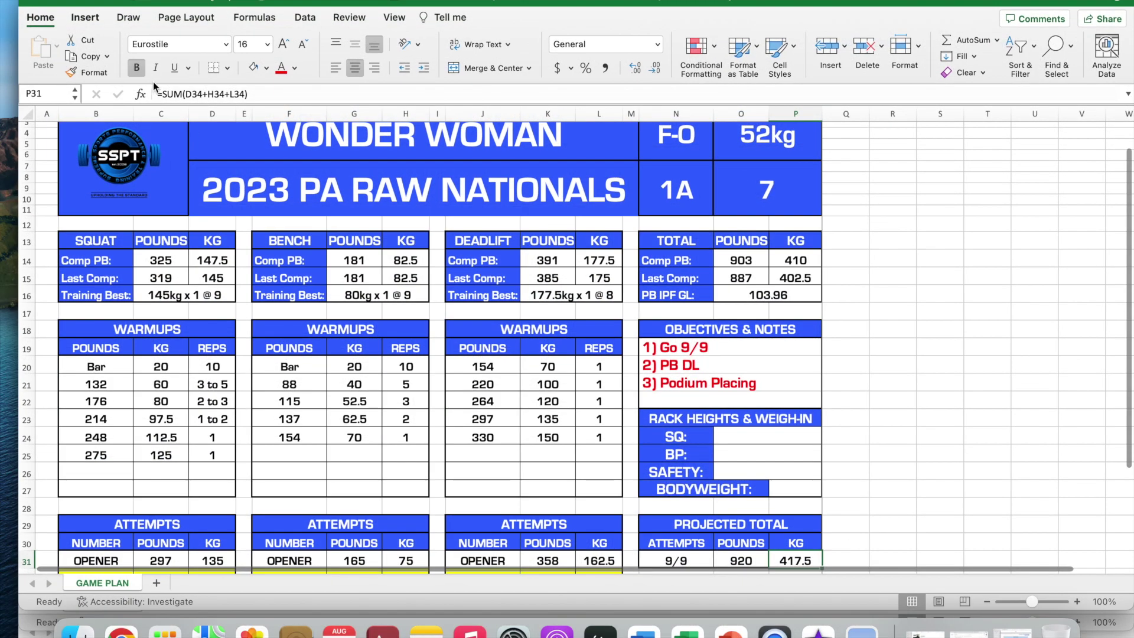
{"action": "left_click", "coordinate": [34, 3]}
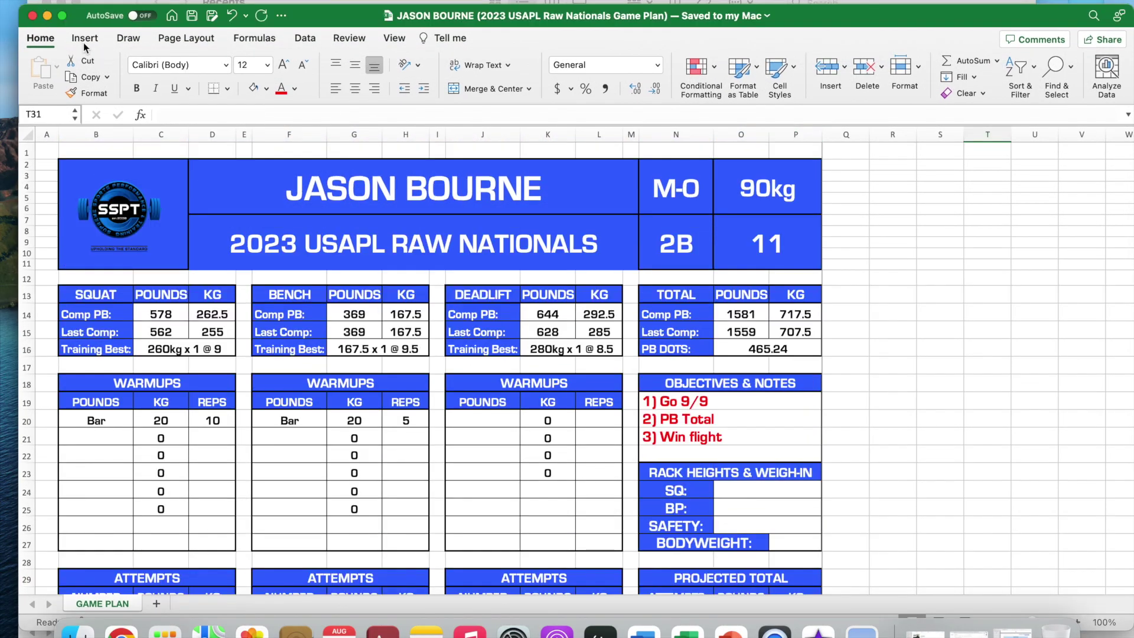
{"action": "left_click", "coordinate": [63, 16]}
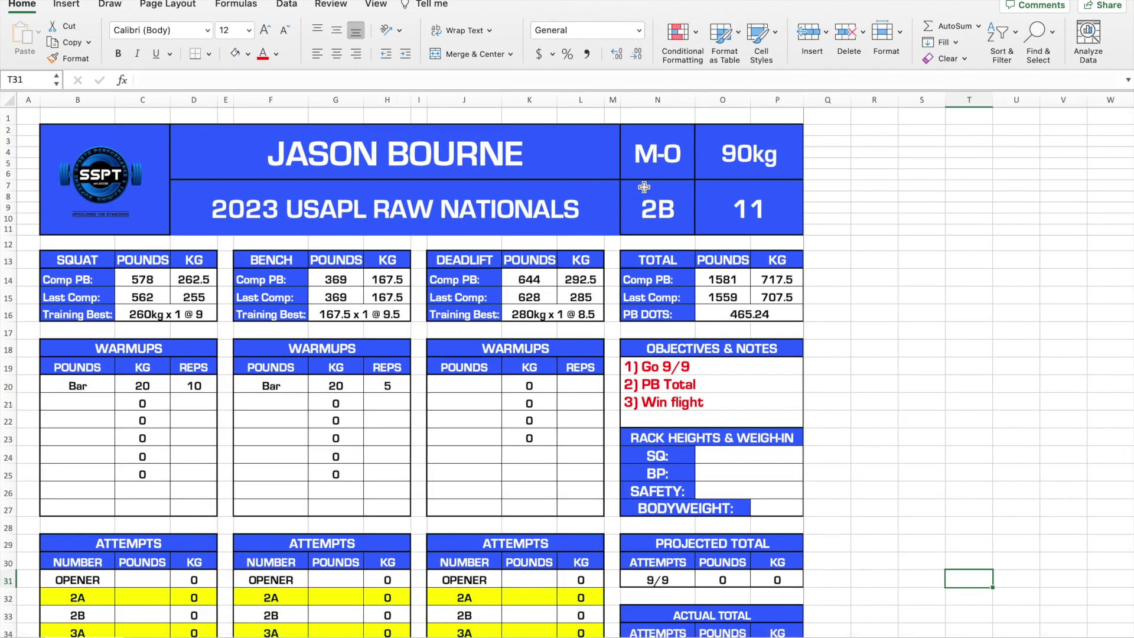
Review the header's meet name, division options, weight class options and the two cells beneath them, keeping M-O and 90kg
{"action": "left_click", "coordinate": [273, 209]}
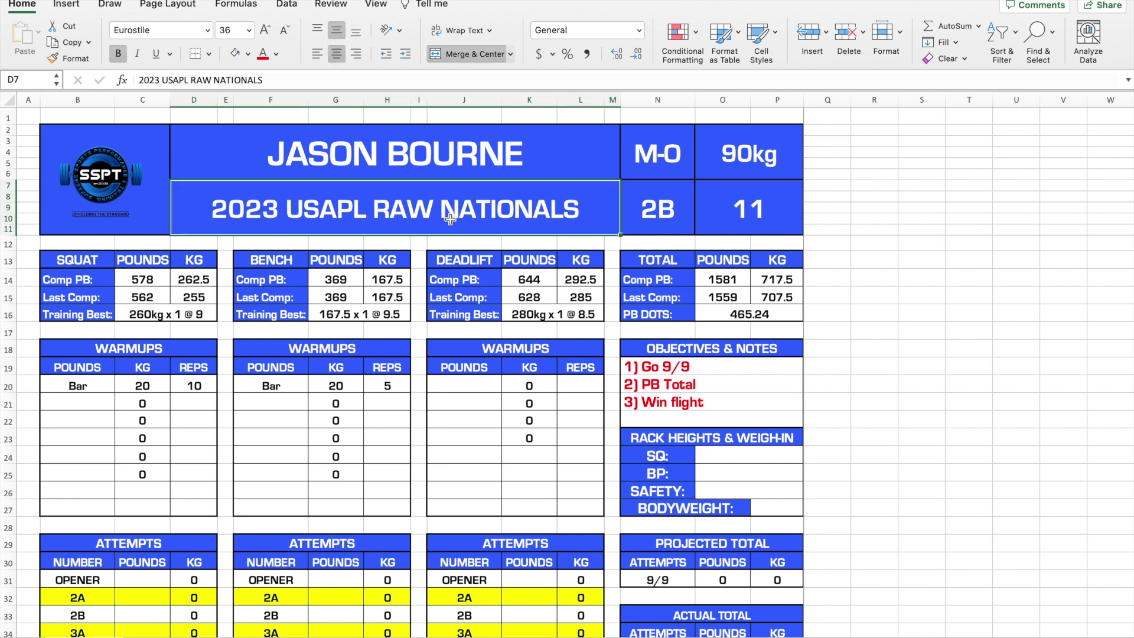
{"action": "left_click", "coordinate": [655, 150]}
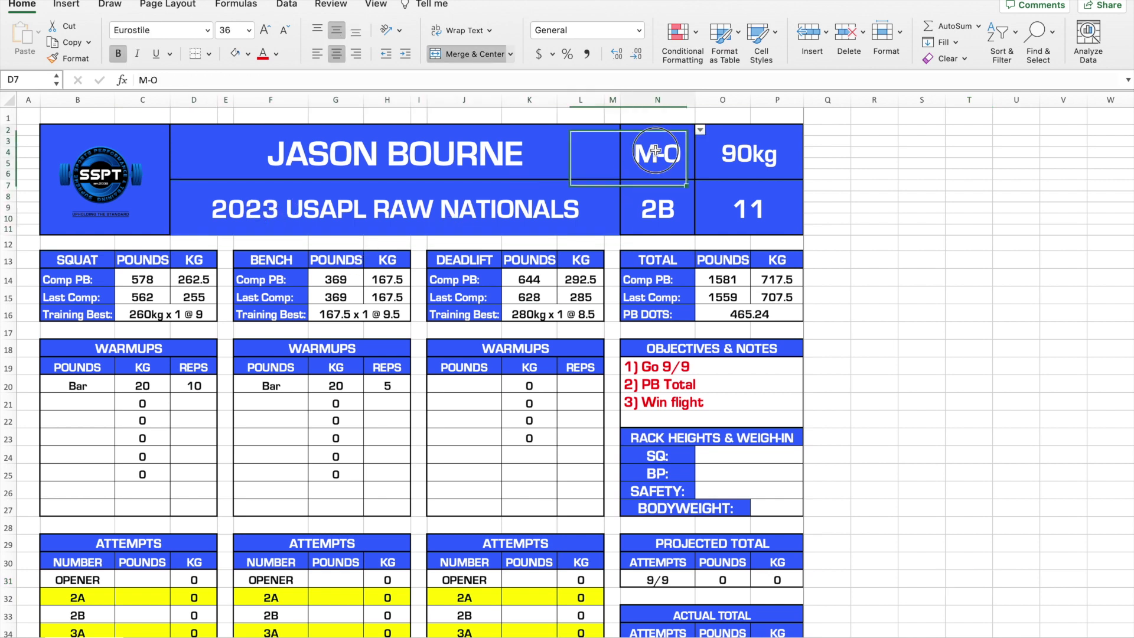
{"action": "left_click", "coordinate": [700, 132]}
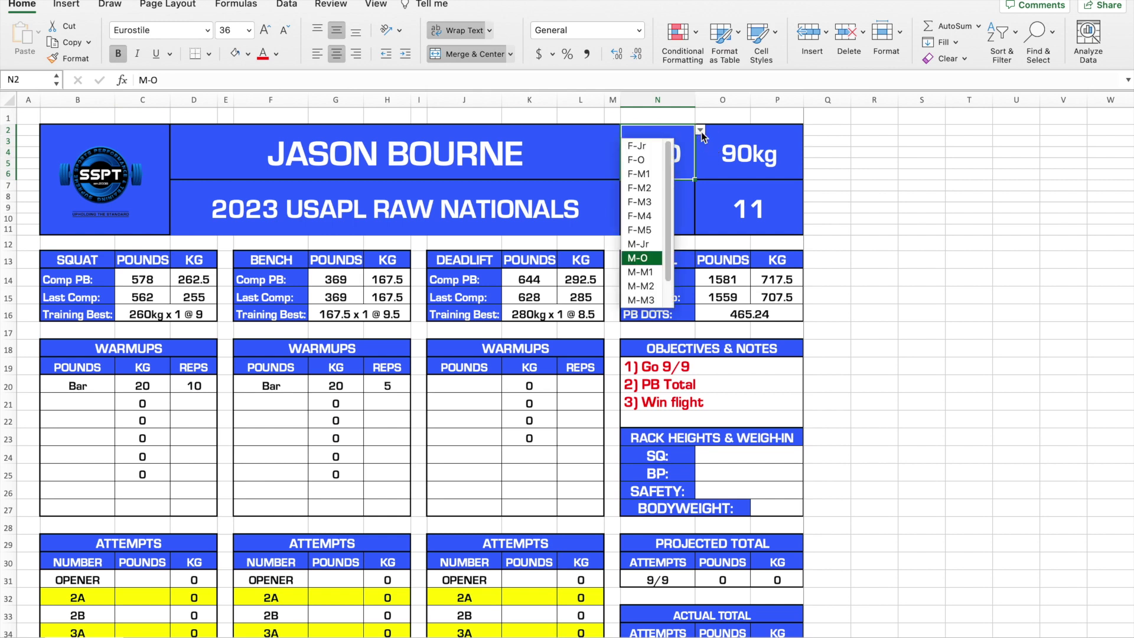
{"action": "left_click", "coordinate": [639, 258]}
{"action": "left_click", "coordinate": [768, 154]}
{"action": "left_click", "coordinate": [809, 131]}
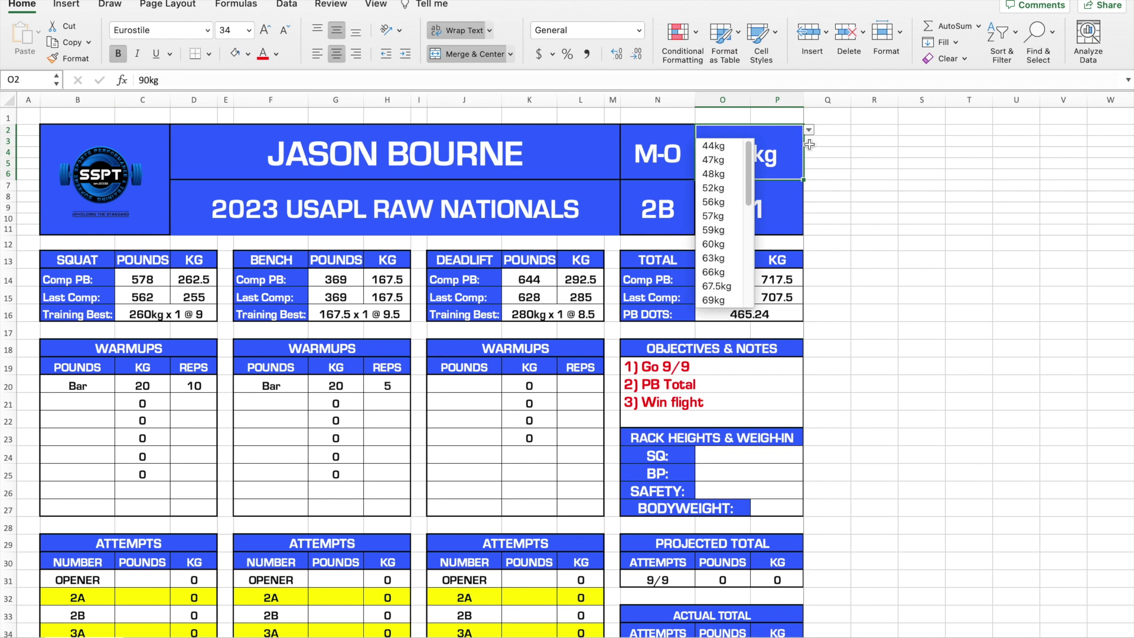
{"action": "left_click_drag", "start_coordinate": [749, 191], "coordinate": [722, 253]}
{"action": "left_click", "coordinate": [721, 253]}
{"action": "left_click", "coordinate": [672, 212]}
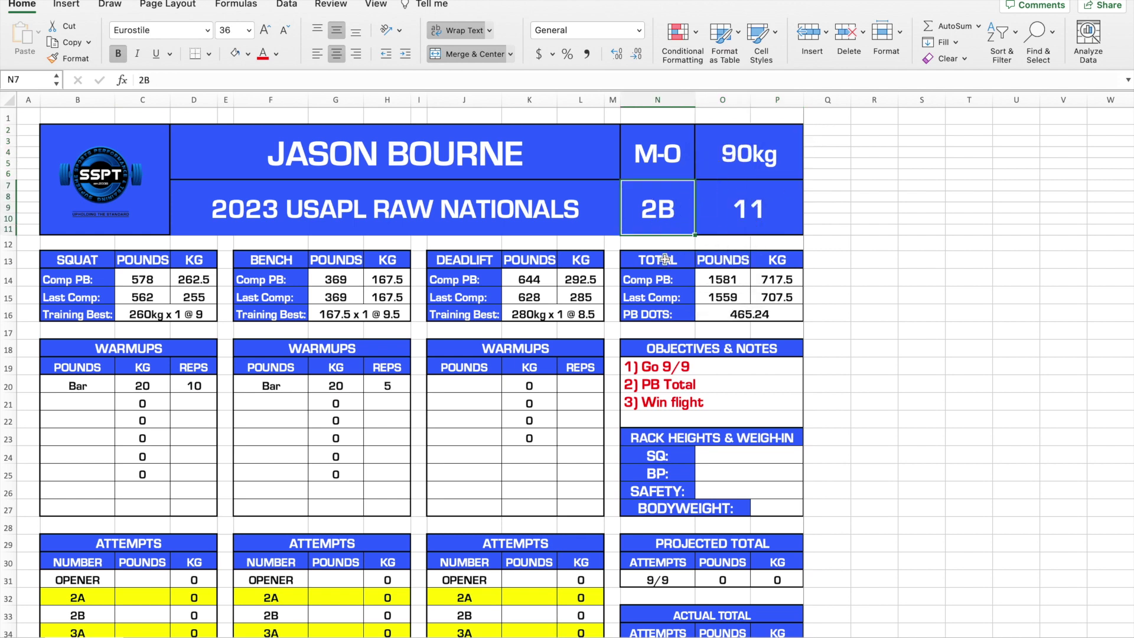
{"action": "left_click", "coordinate": [742, 213]}
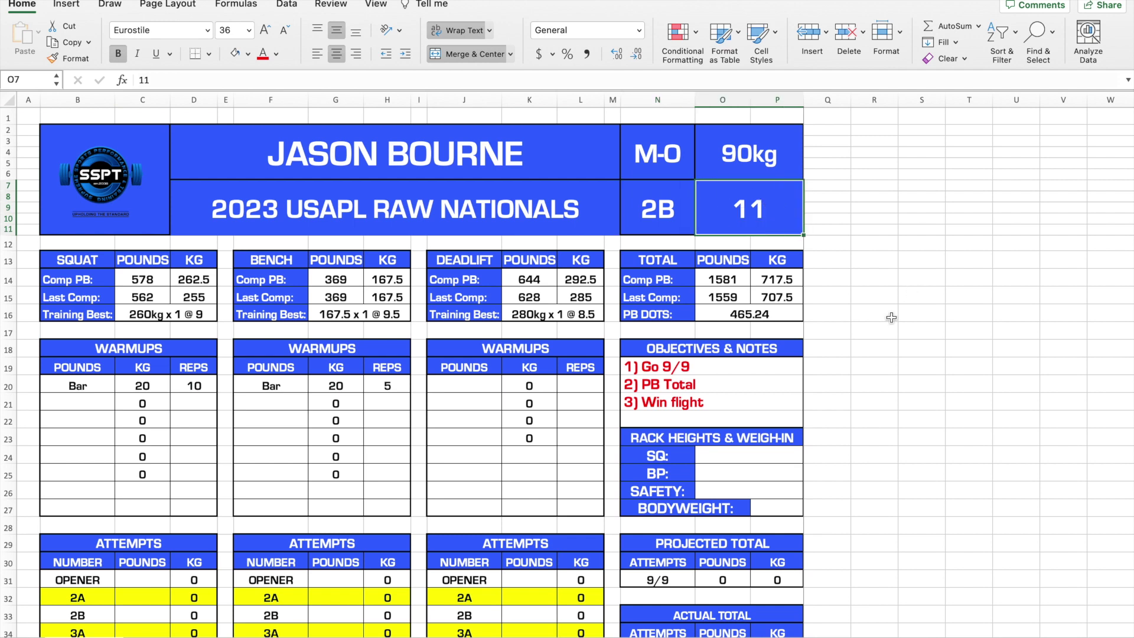
Read through the objectives and notes, and examine the squat comp PB, last comp and training best
{"action": "scroll", "coordinate": [793, 397], "scroll_direction": "down", "scroll_amount": 3}
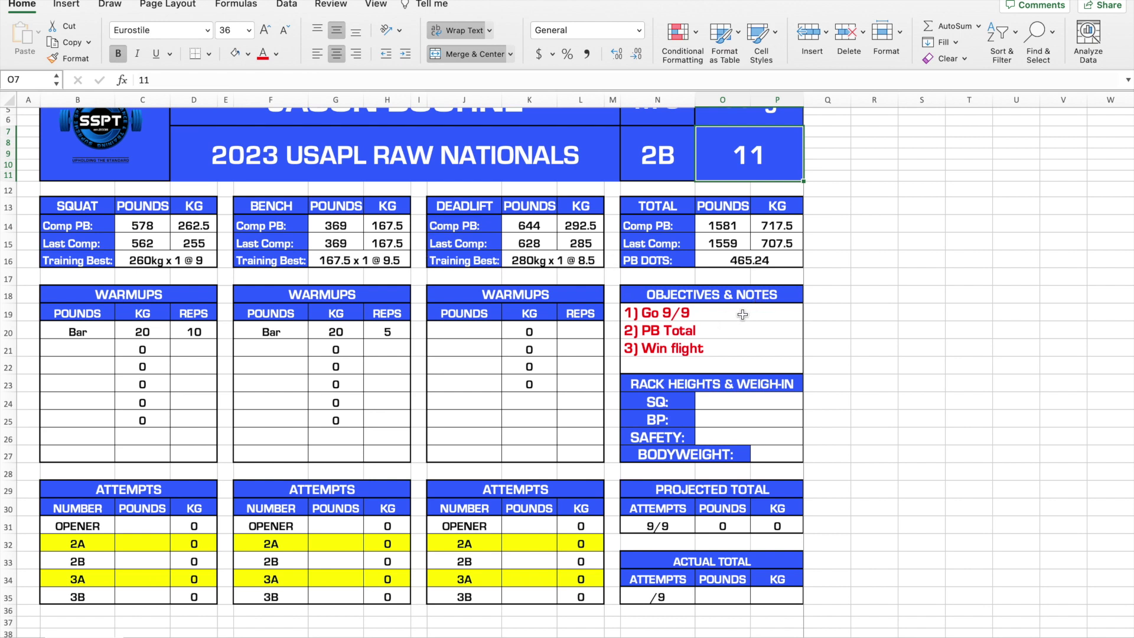
{"action": "scroll", "coordinate": [871, 410], "scroll_direction": "up", "scroll_amount": 1}
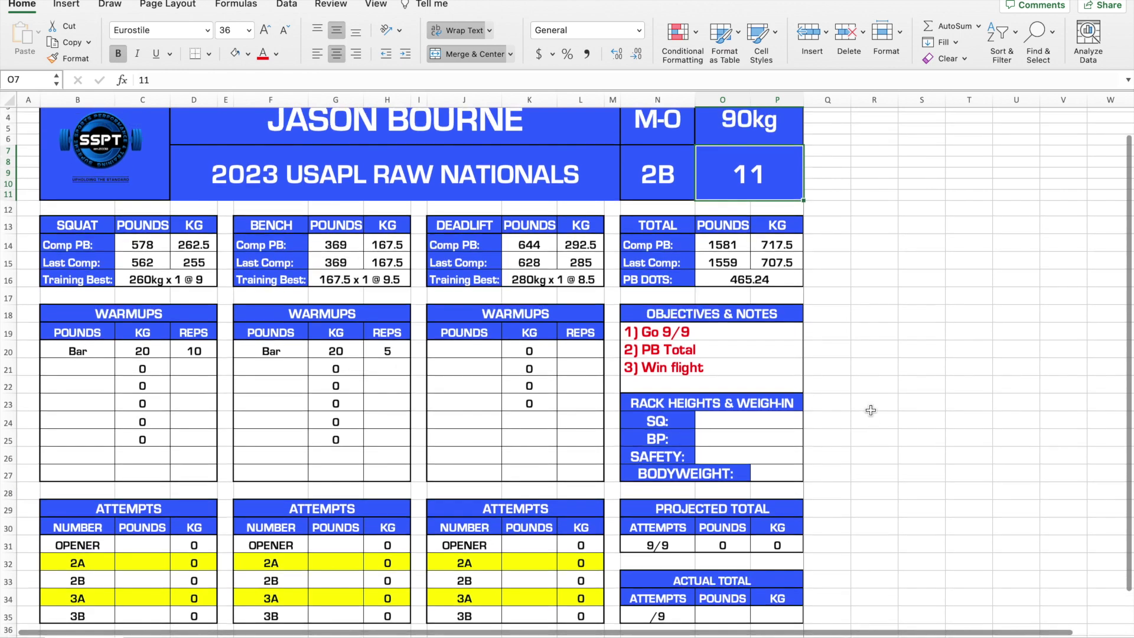
{"action": "left_click", "coordinate": [697, 337]}
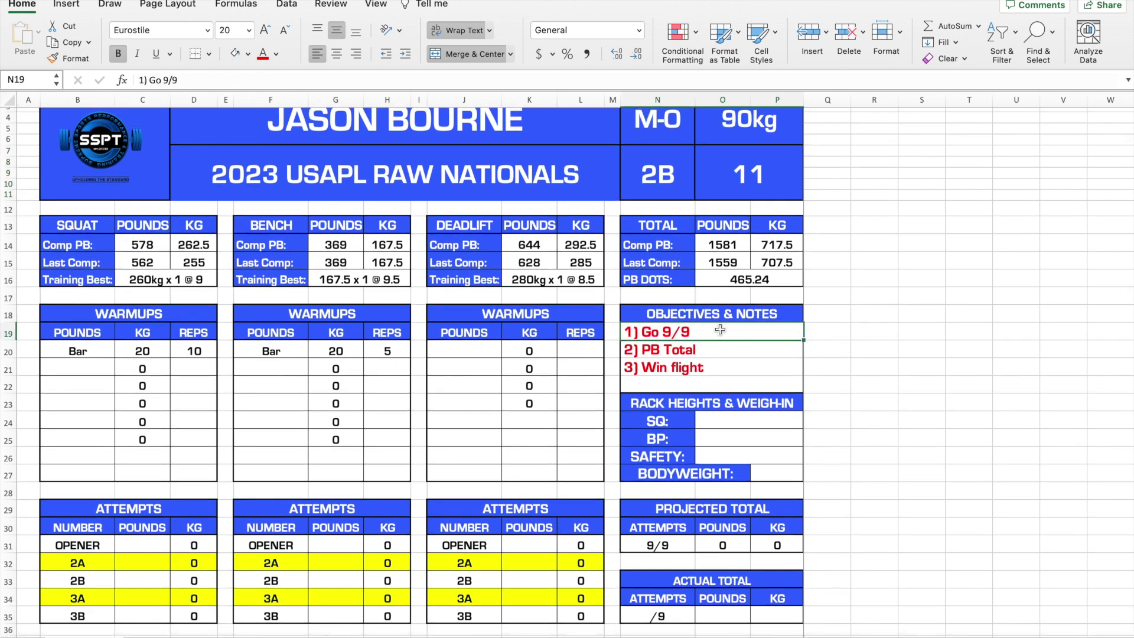
{"action": "left_click", "coordinate": [721, 370]}
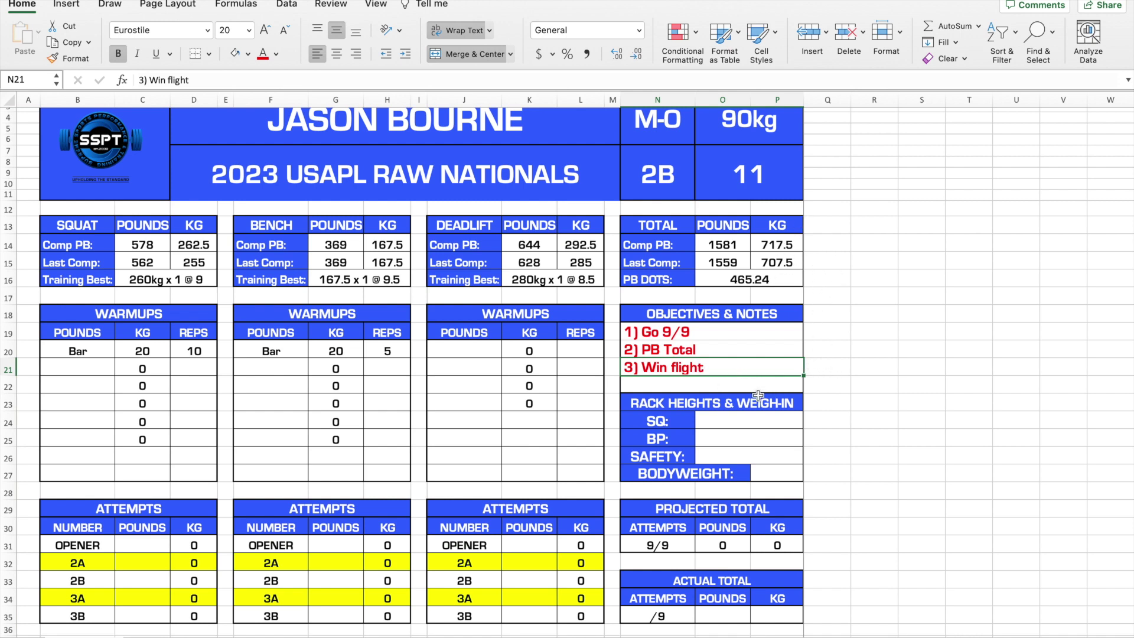
{"action": "scroll", "coordinate": [288, 462], "scroll_direction": "down", "scroll_amount": 1}
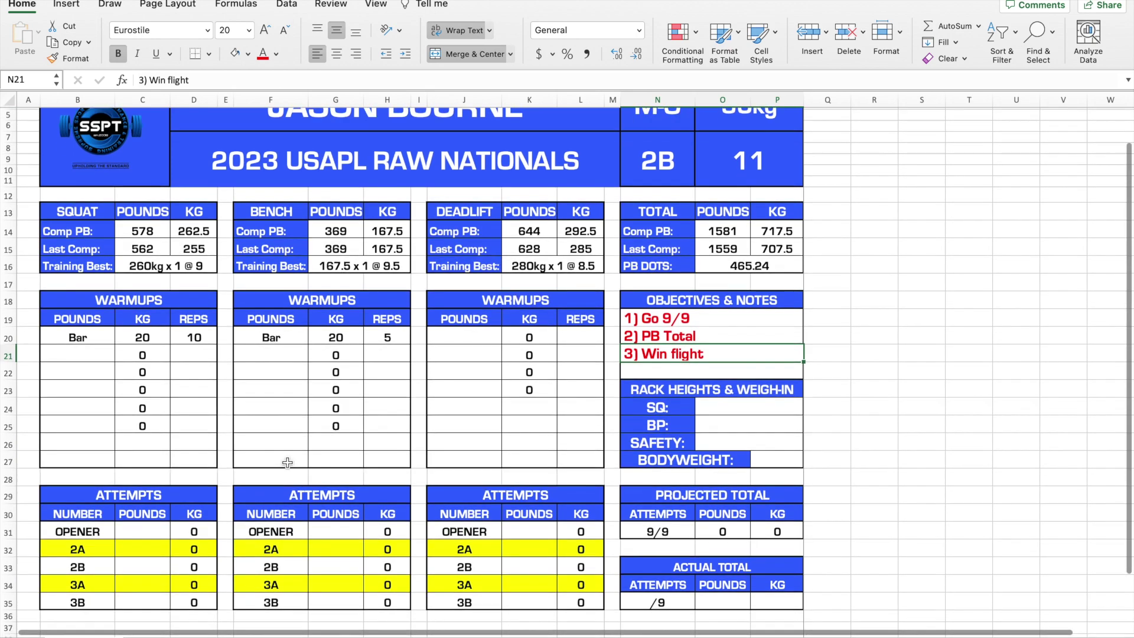
{"action": "scroll", "coordinate": [288, 462], "scroll_direction": "down", "scroll_amount": 3}
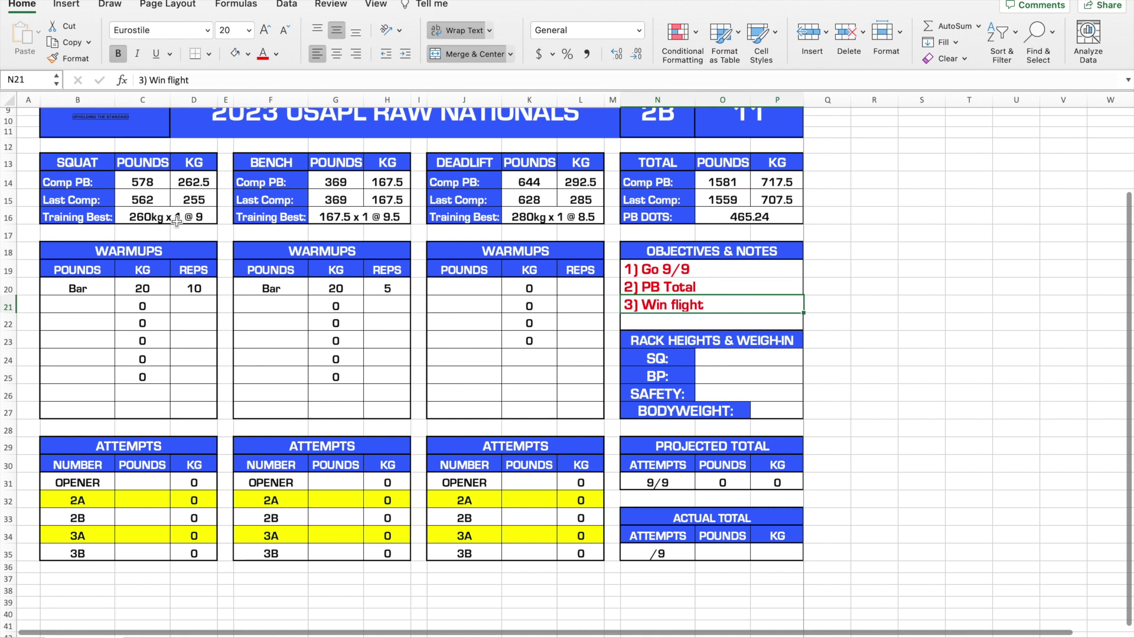
{"action": "scroll", "coordinate": [241, 344], "scroll_direction": "down", "scroll_amount": 1}
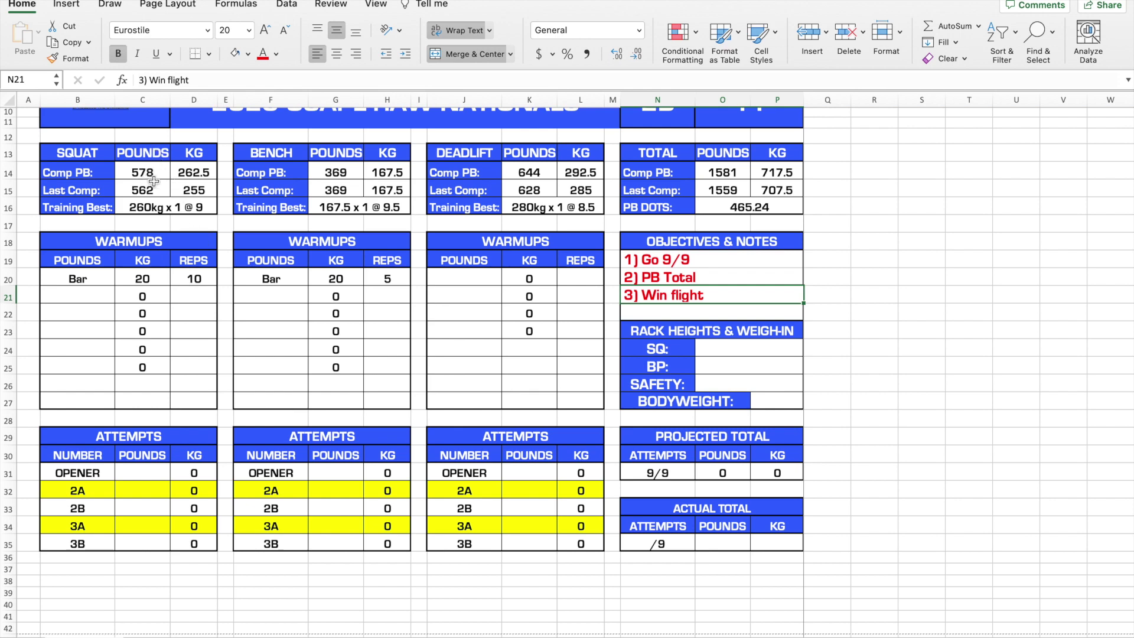
Enter the squat attempts in pounds from last to first: 584 for 3A, 556 for 2A and 523 for the opener
{"action": "left_click", "coordinate": [151, 524]}
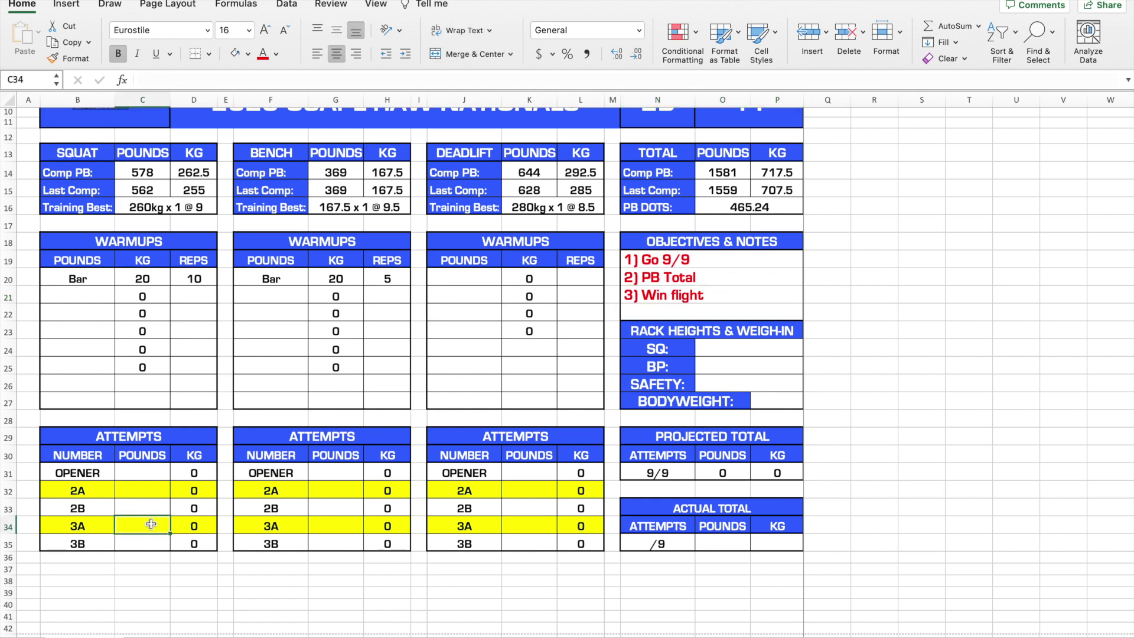
{"action": "type", "text": "584"}
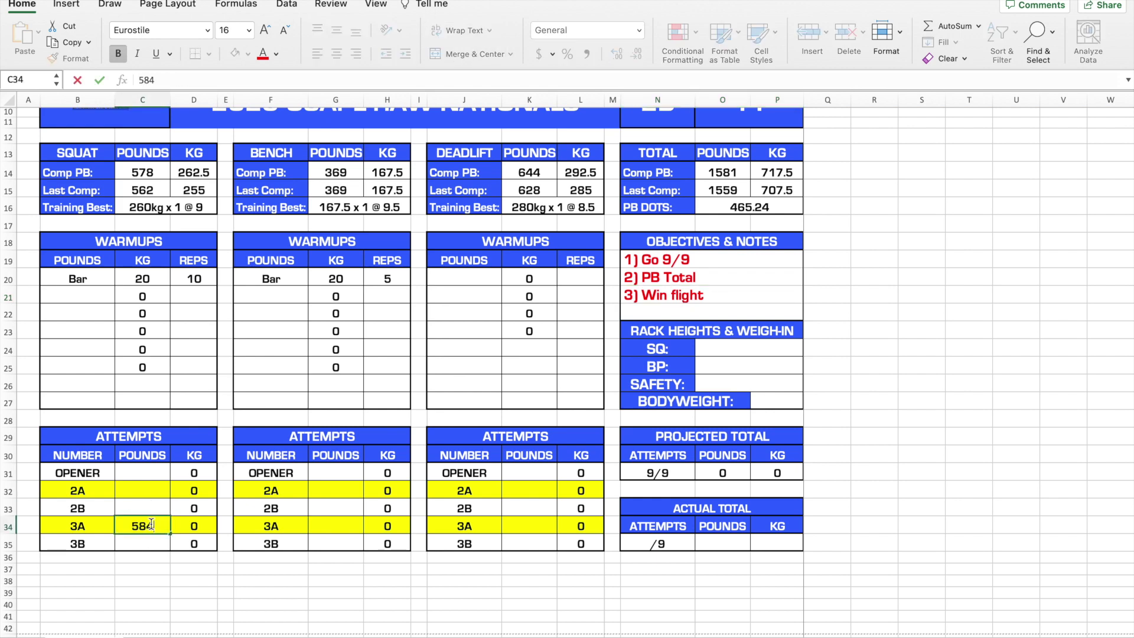
{"action": "key", "text": "Up"}
{"action": "key", "text": "Up"}
{"action": "type", "text": "556"}
{"action": "key", "text": "Up"}
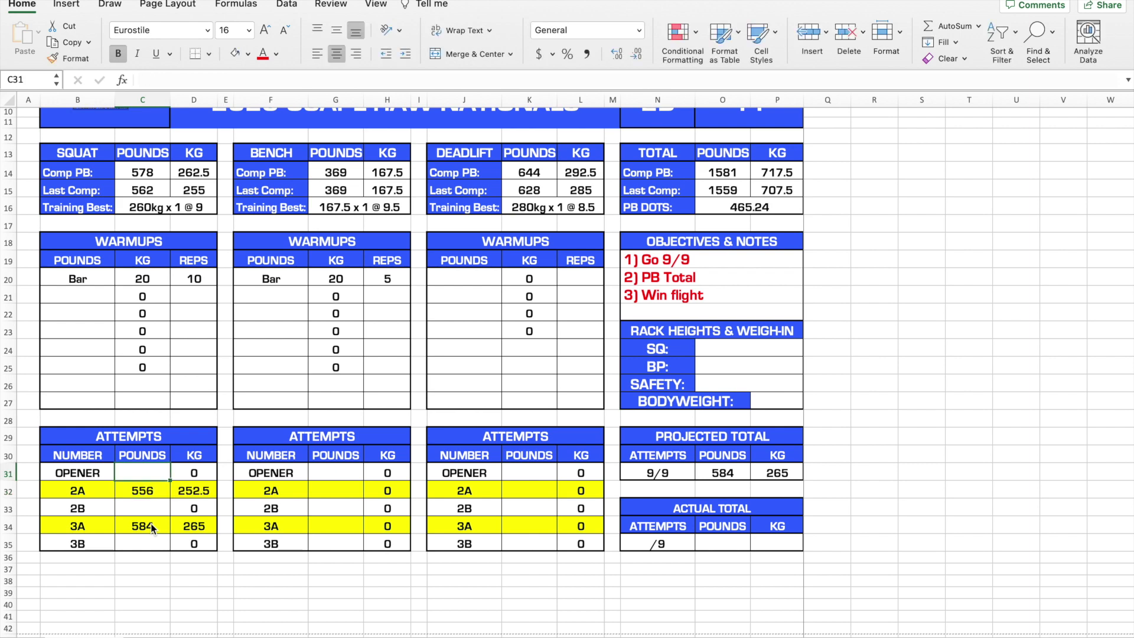
{"action": "type", "text": "523"}
{"action": "key", "text": "Return"}
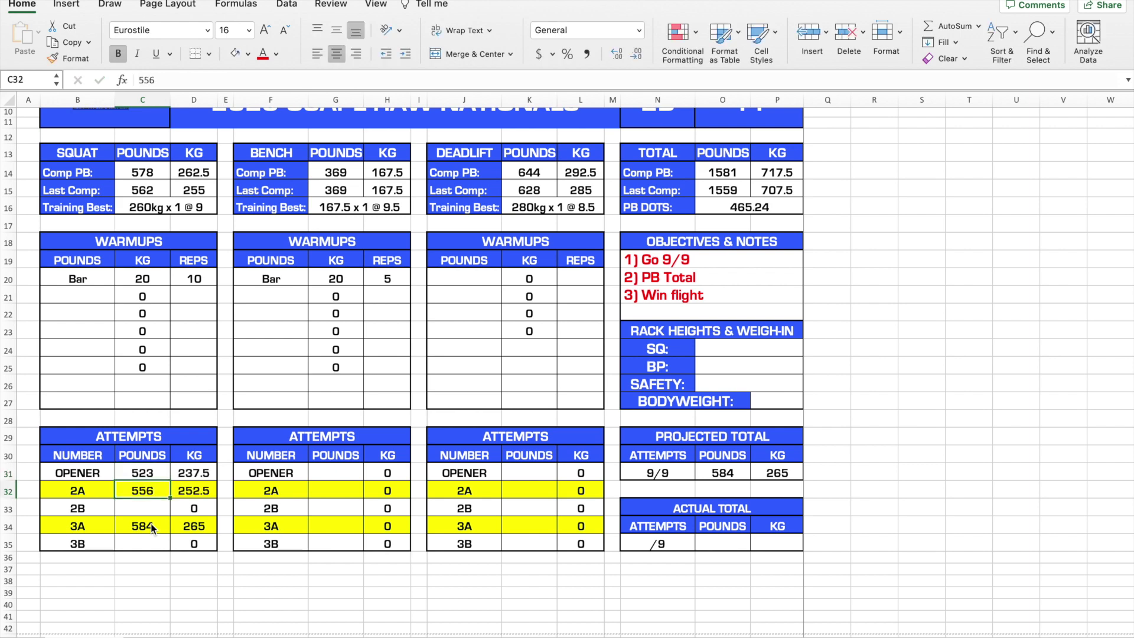
Check the kilograms of squat attempts 2A and 3A, and enter the fallback attempts: 545 pounds for 2B and 573 for 3B
{"action": "left_click", "coordinate": [147, 505]}
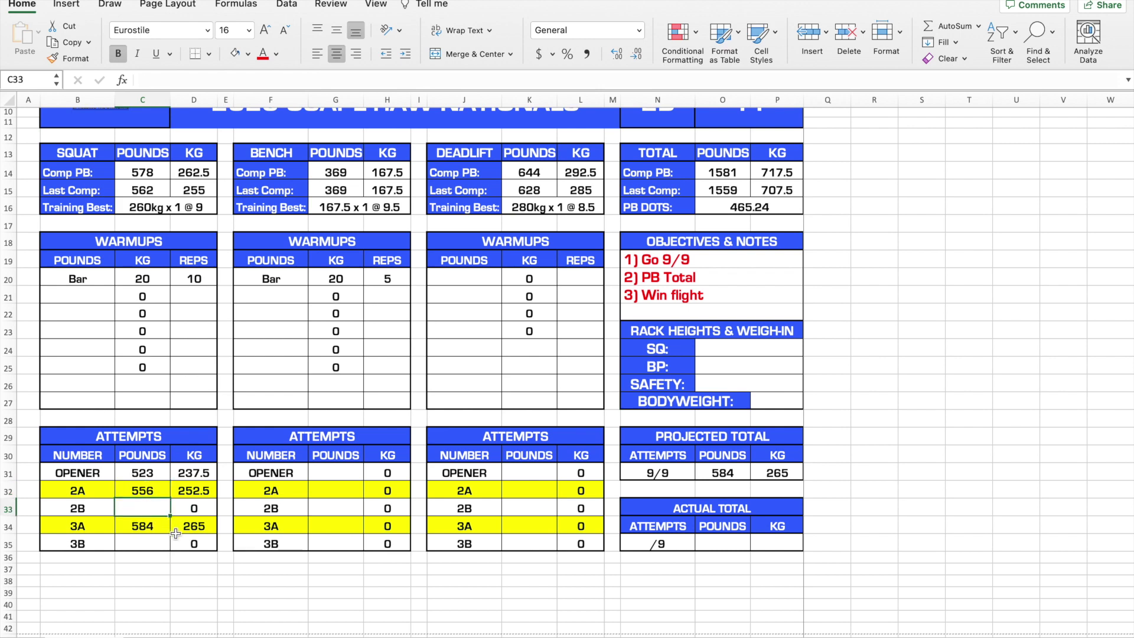
{"action": "left_click", "coordinate": [205, 491]}
{"action": "left_click", "coordinate": [209, 525]}
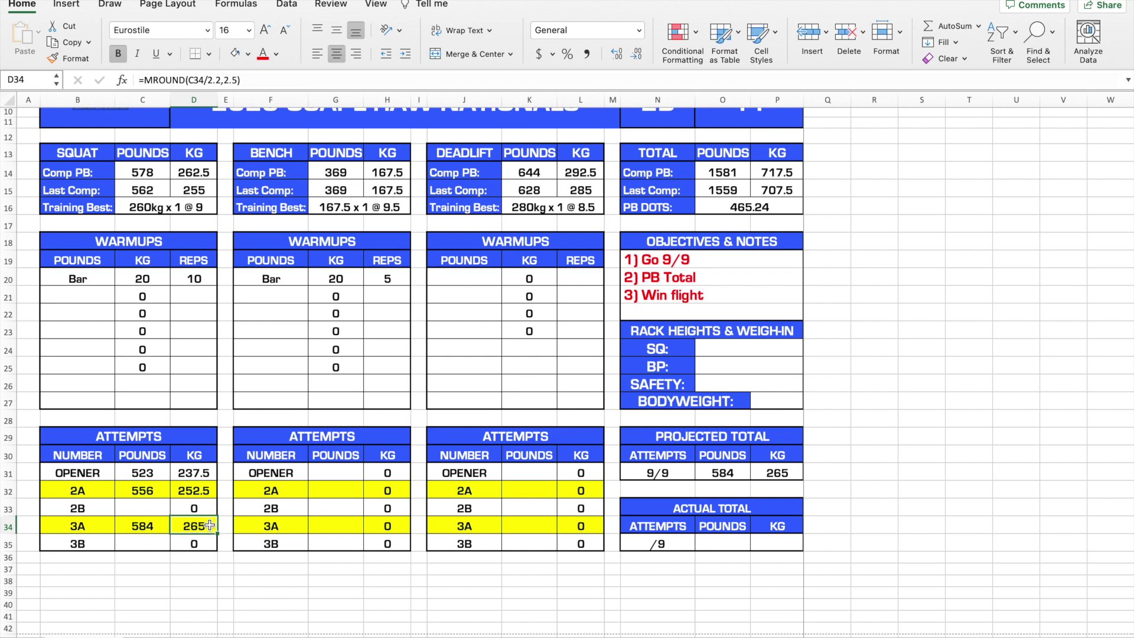
{"action": "left_click", "coordinate": [144, 508]}
{"action": "type", "text": "545"}
{"action": "key", "text": "Return"}
{"action": "key", "text": "Return"}
{"action": "type", "text": "573"}
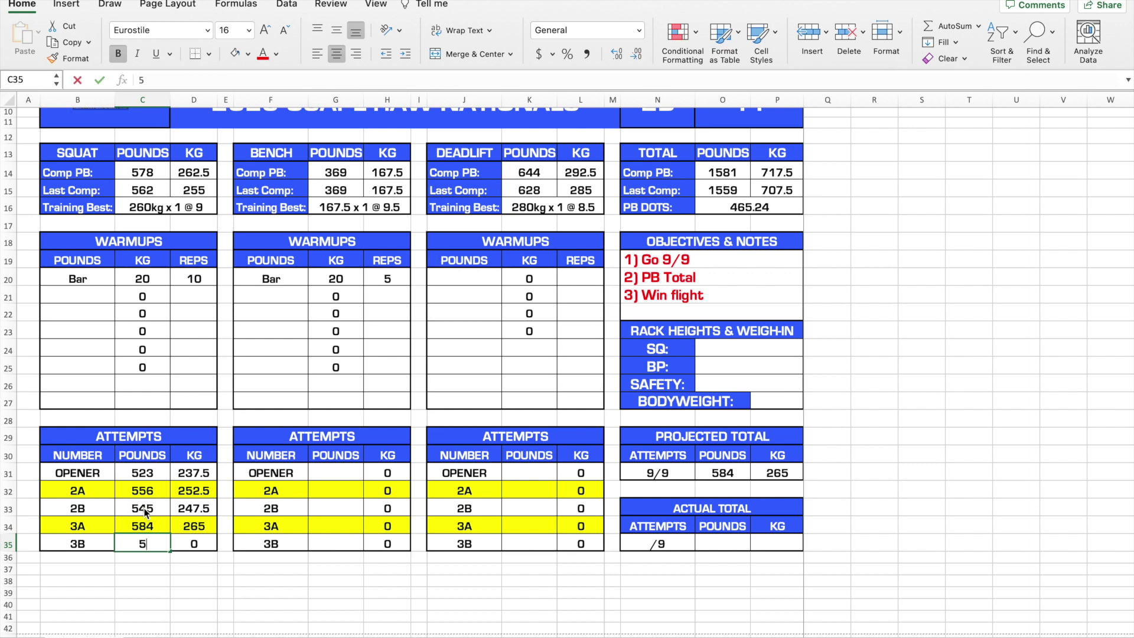
{"action": "key", "text": "Return"}
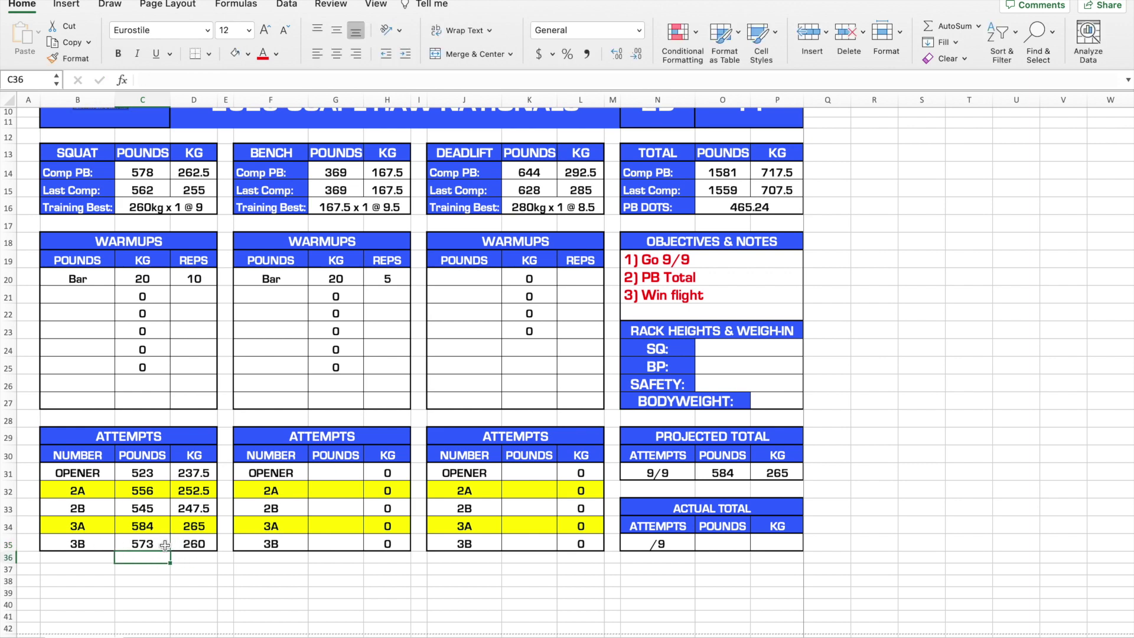
Fill in the squat warmups from last to first as 479, 418, 352, 264 and 154 pounds, and check the kilogram jumps to the opener
{"action": "left_click", "coordinate": [89, 364]}
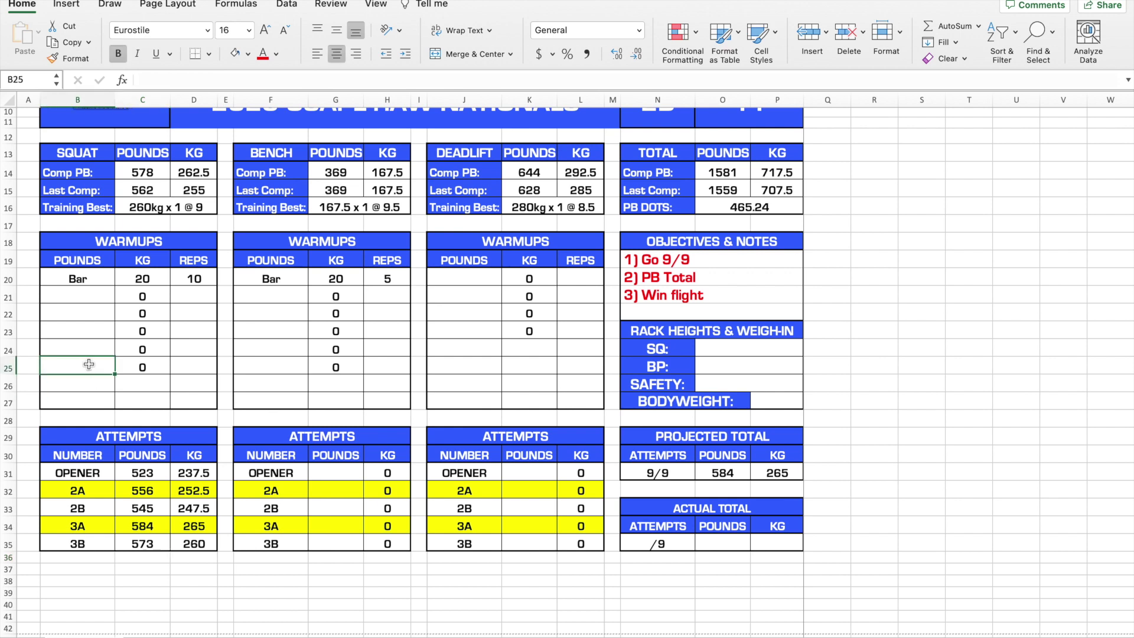
{"action": "type", "text": "479"}
{"action": "key", "text": "Up"}
{"action": "type", "text": "418"}
{"action": "key", "text": "Up"}
{"action": "type", "text": "352"}
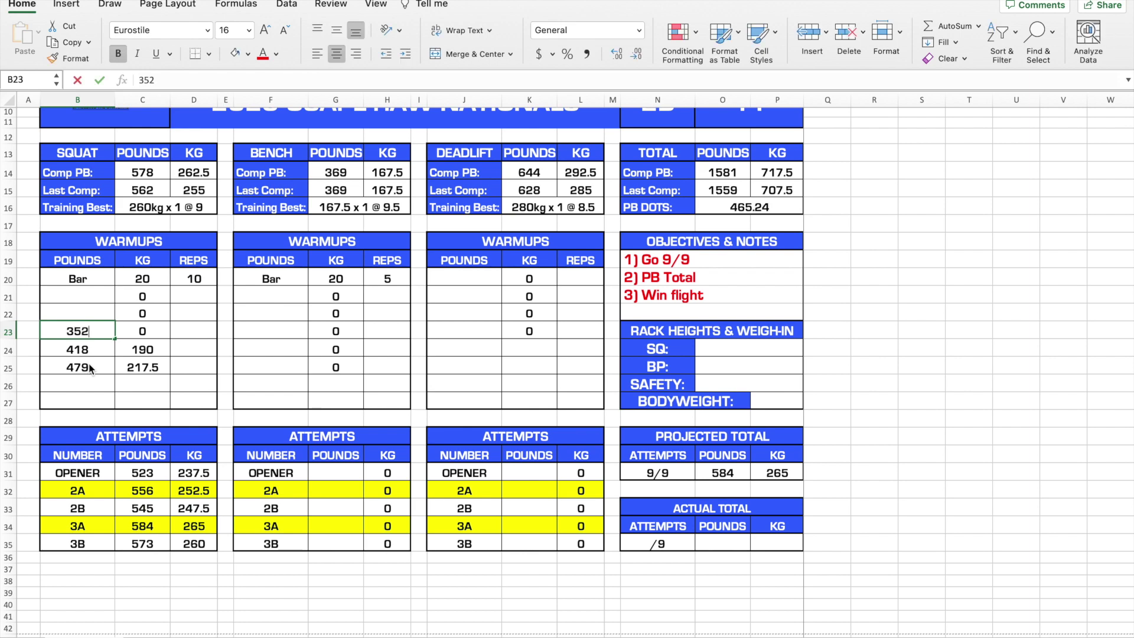
{"action": "key", "text": "Up"}
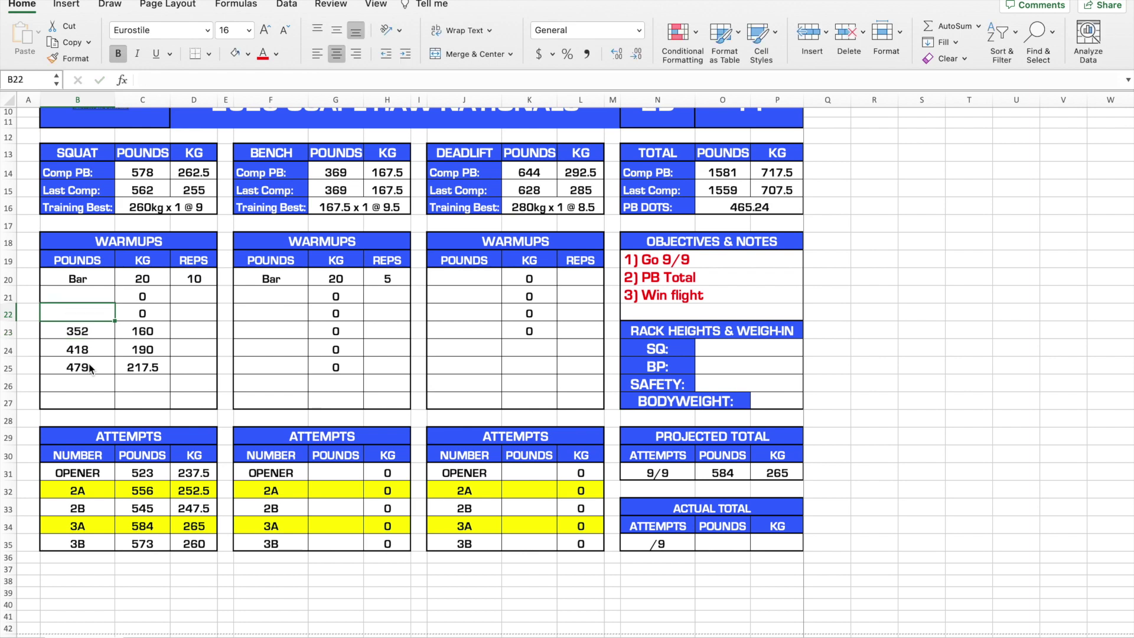
{"action": "type", "text": "264"}
{"action": "key", "text": "Up"}
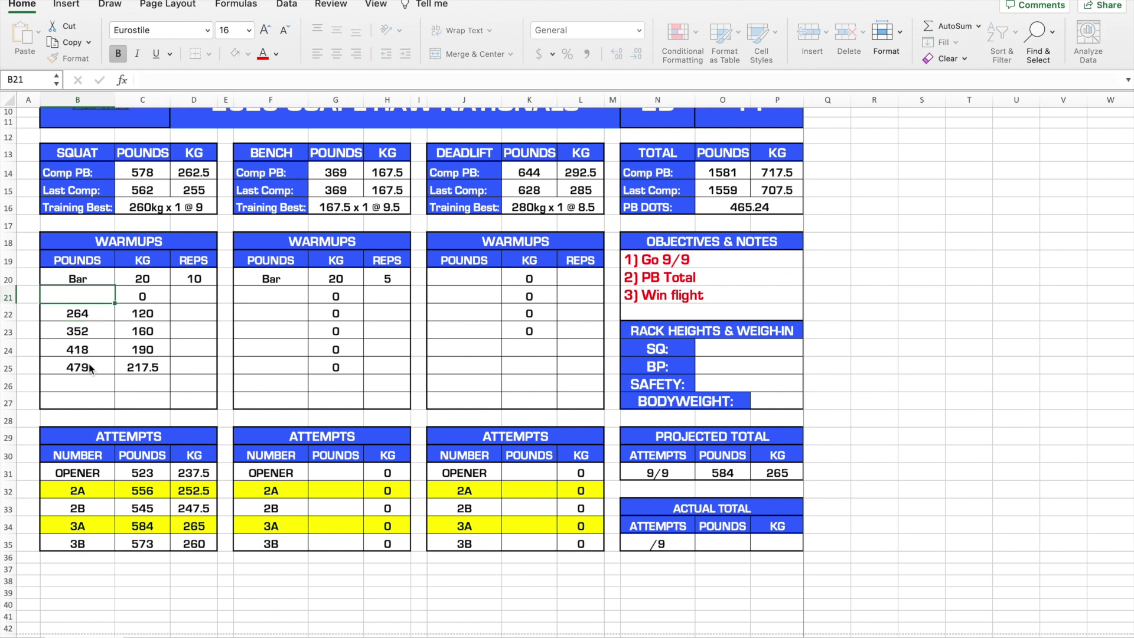
{"action": "type", "text": "154"}
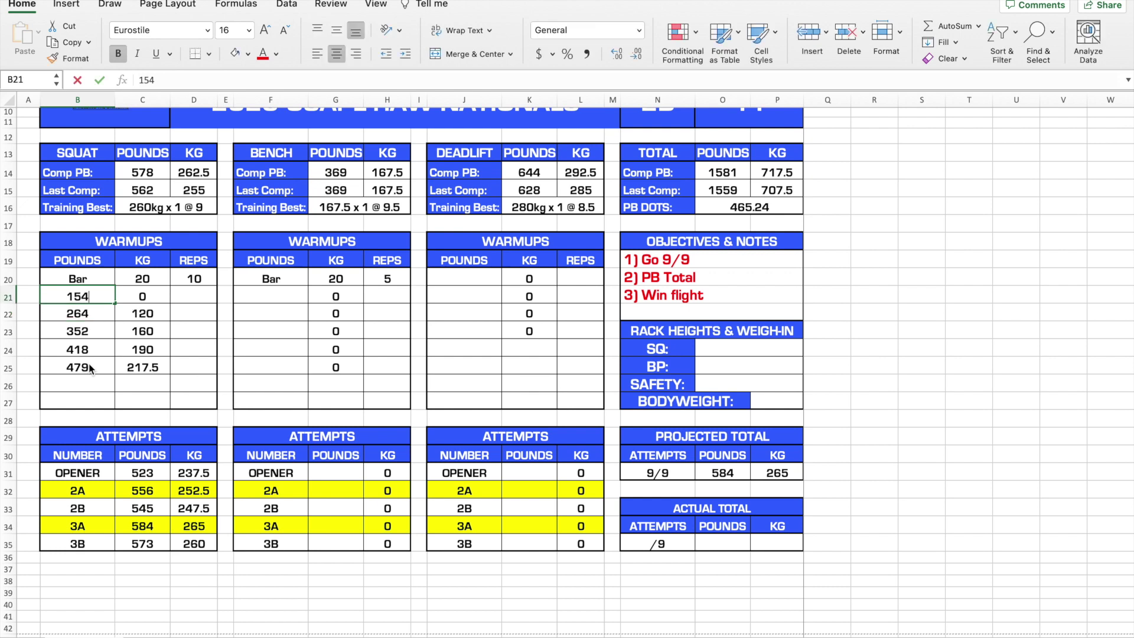
{"action": "key", "text": "Return"}
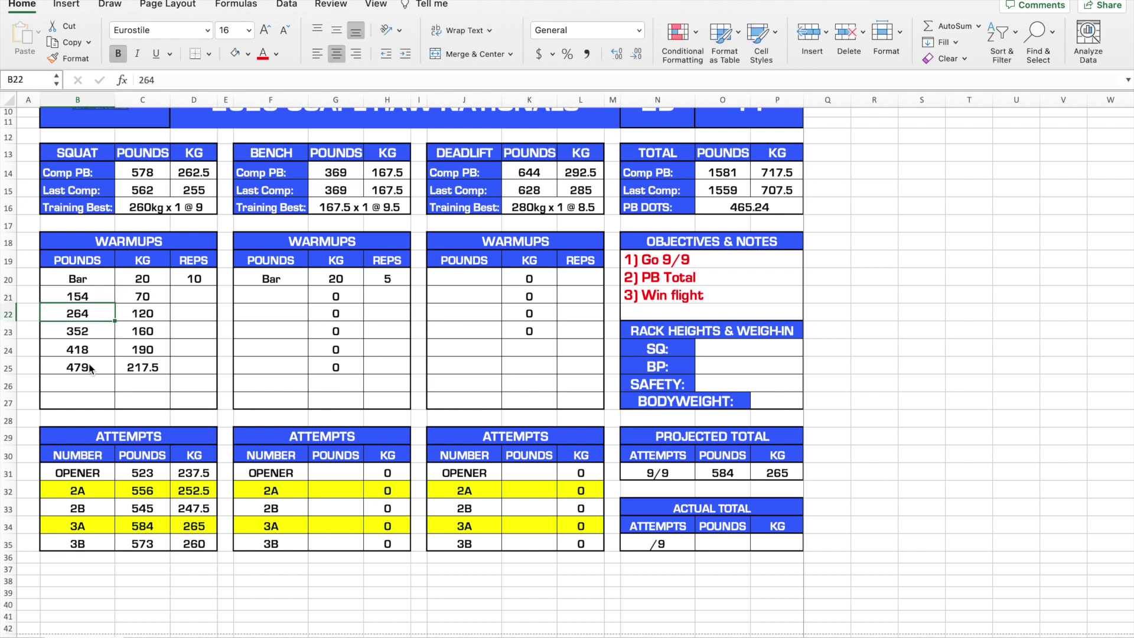
{"action": "left_click", "coordinate": [154, 309]}
{"action": "left_click", "coordinate": [156, 332]}
{"action": "left_click", "coordinate": [161, 352]}
{"action": "left_click", "coordinate": [157, 369]}
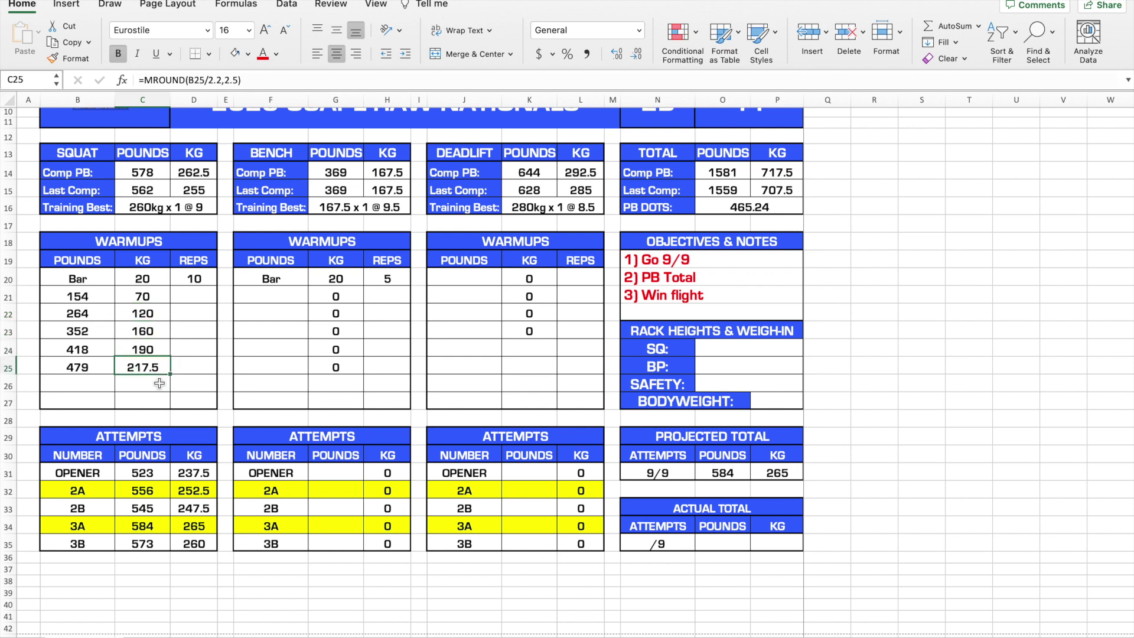
{"action": "left_click", "coordinate": [193, 471]}
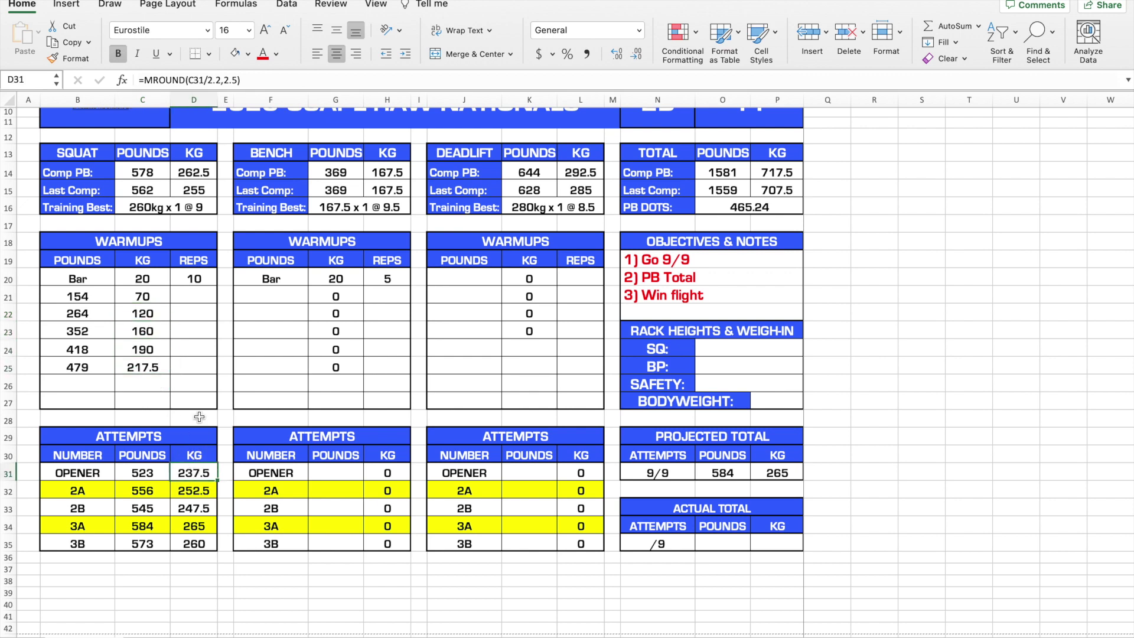
Fill in the squat warmup reps from the 154-pound set upward as 3 to 5, 2 to 3, 1 to 2, 1 and 1
{"action": "left_click", "coordinate": [194, 291]}
{"action": "type", "text": "3 to 5"}
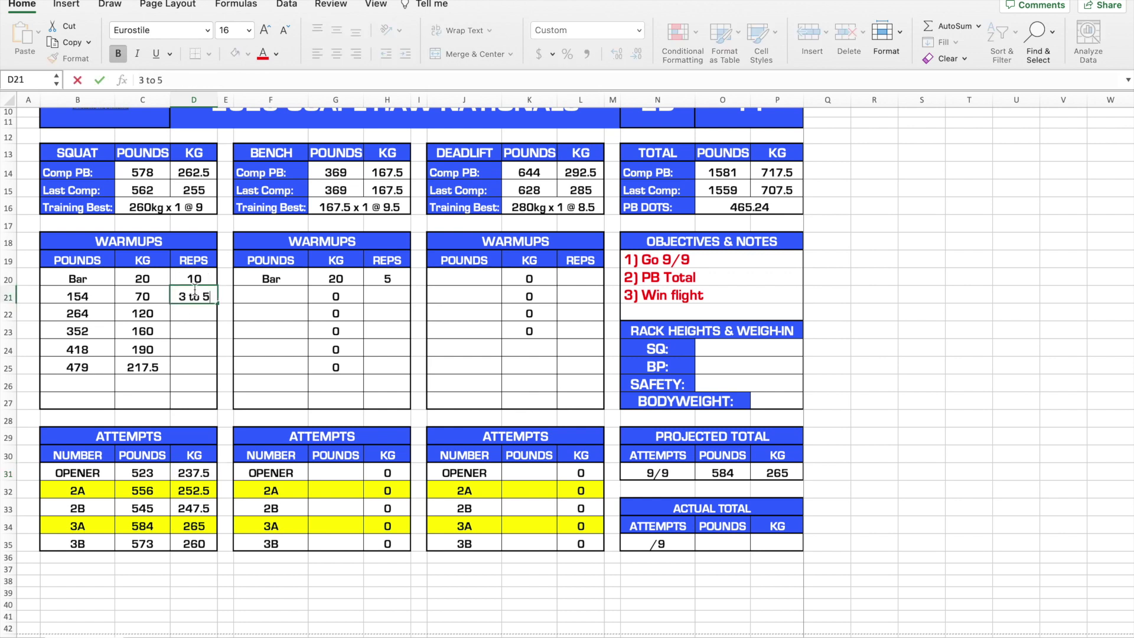
{"action": "key", "text": "Return"}
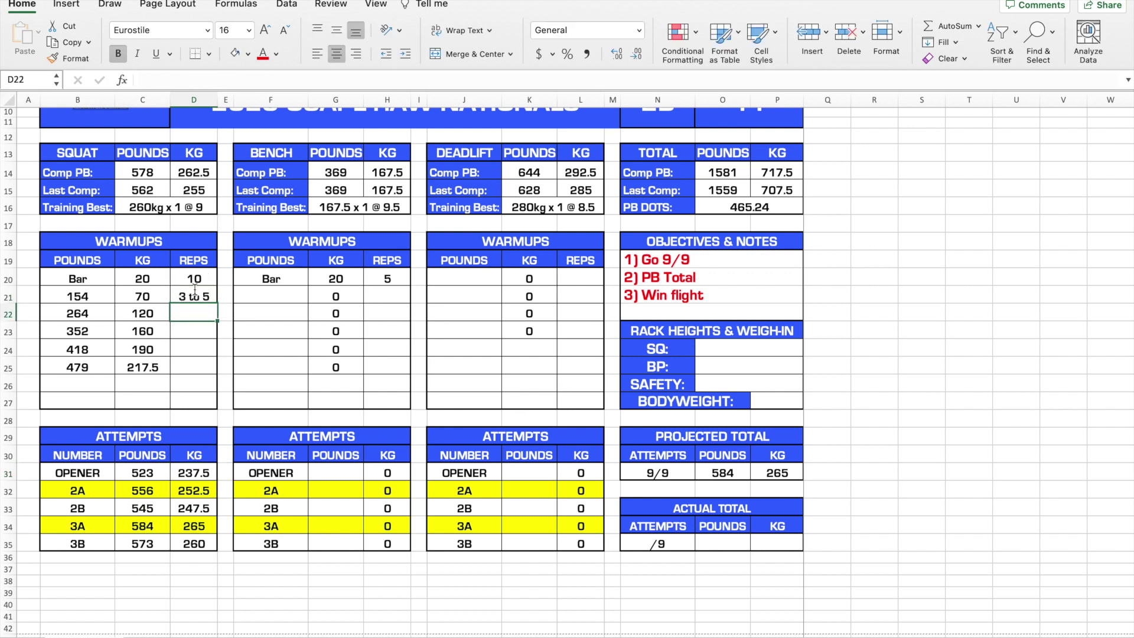
{"action": "type", "text": "2 to 3"}
{"action": "key", "text": "Return"}
{"action": "type", "text": "1 to 2"}
{"action": "key", "text": "Return"}
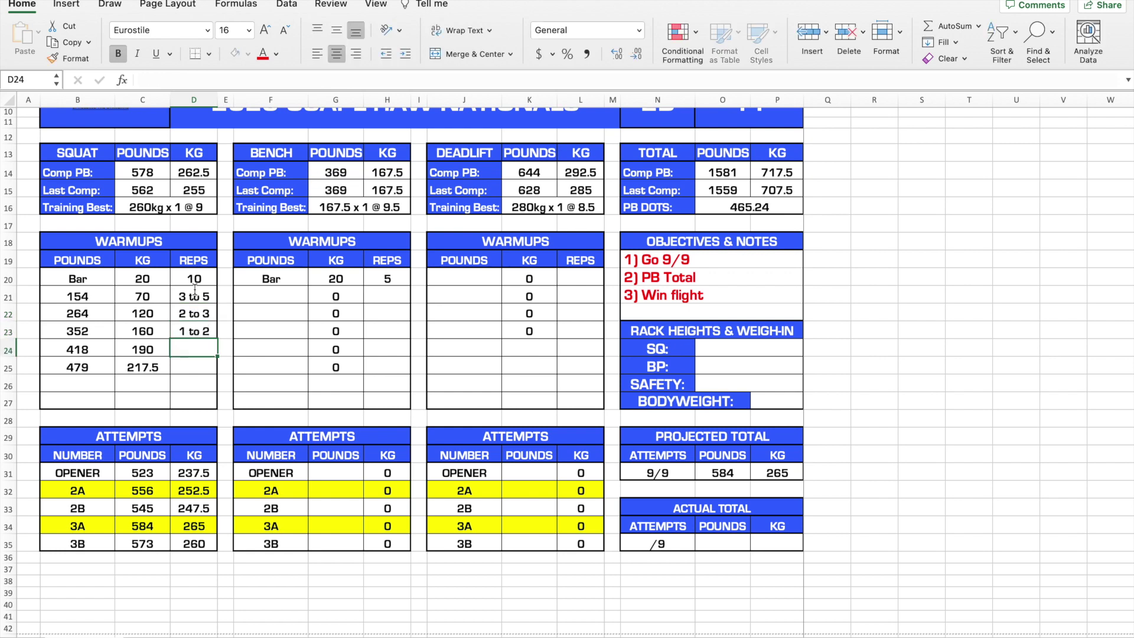
{"action": "type", "text": "1"}
{"action": "key", "text": "Return"}
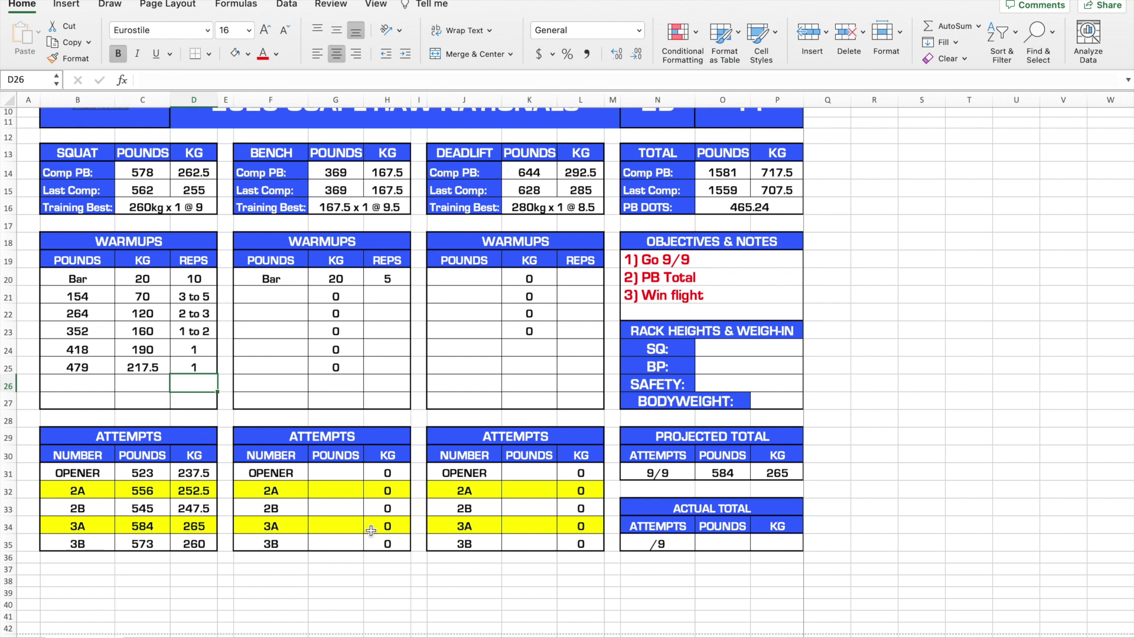
Check the bench comp PB and training best, and enter bench attempts of 374 pounds for 3A, 358 for 2A and 336 for the opener
{"action": "left_click", "coordinate": [351, 522]}
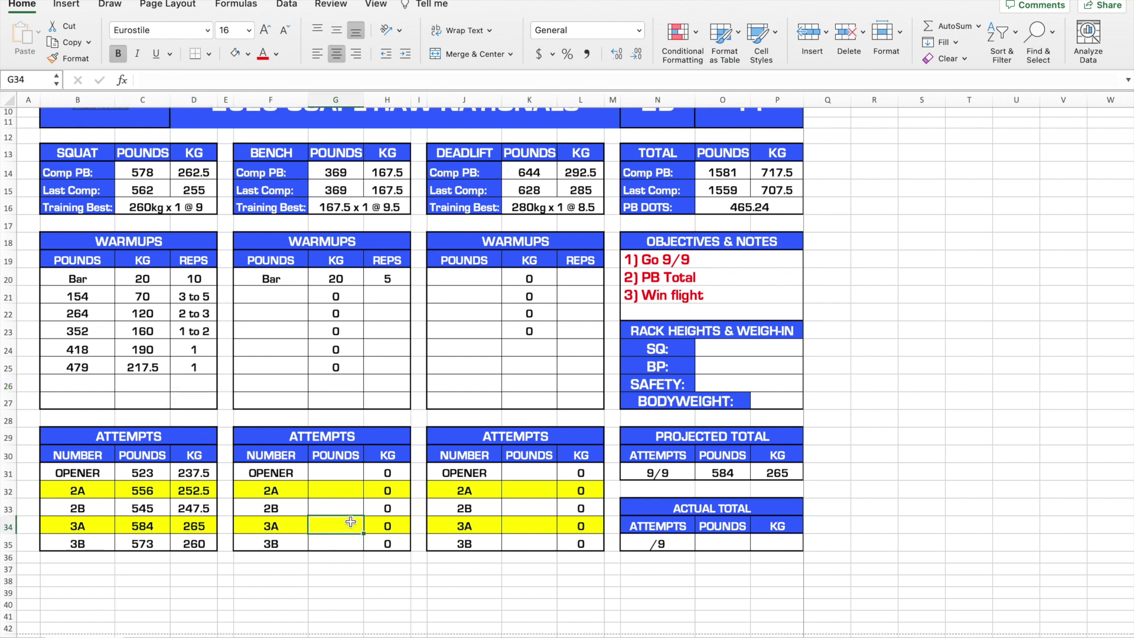
{"action": "left_click", "coordinate": [400, 178]}
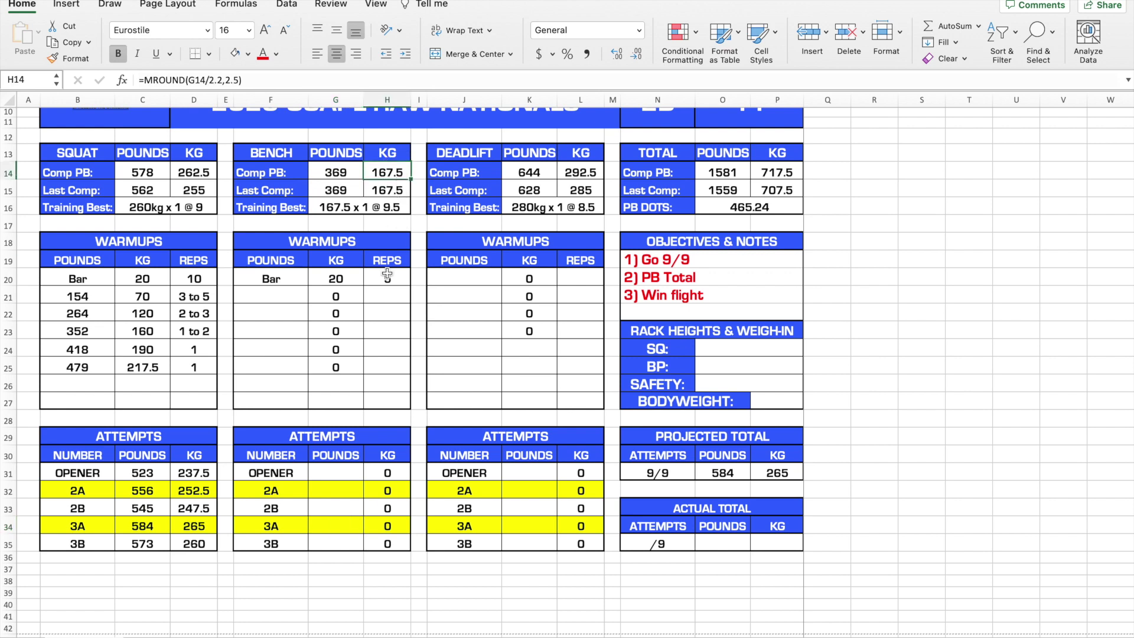
{"action": "left_click", "coordinate": [347, 524]}
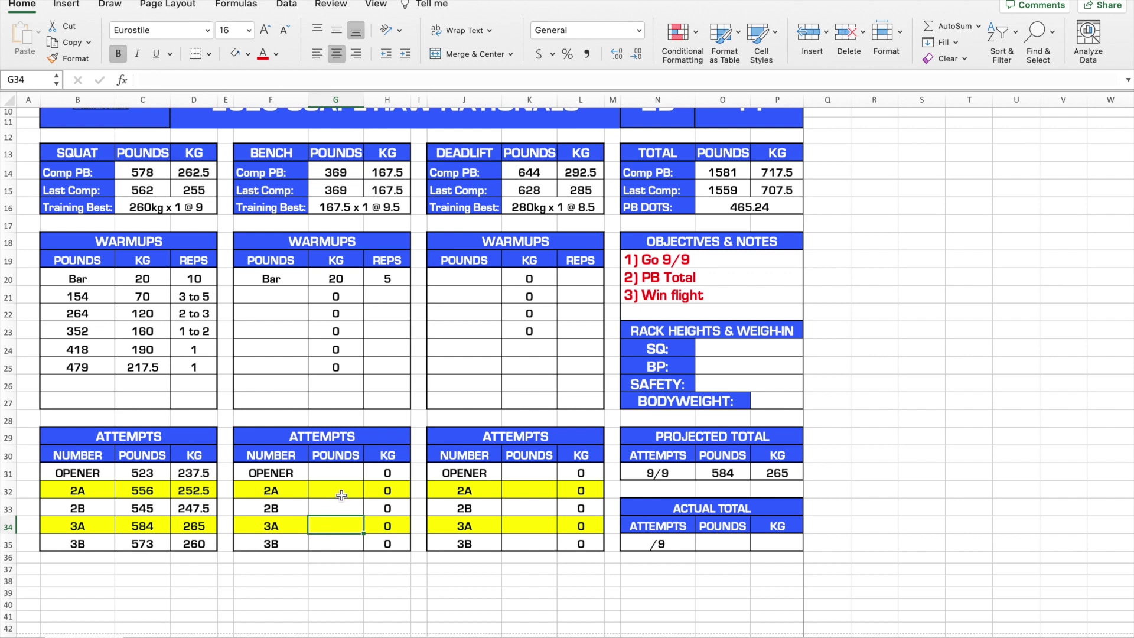
{"action": "left_click", "coordinate": [387, 209]}
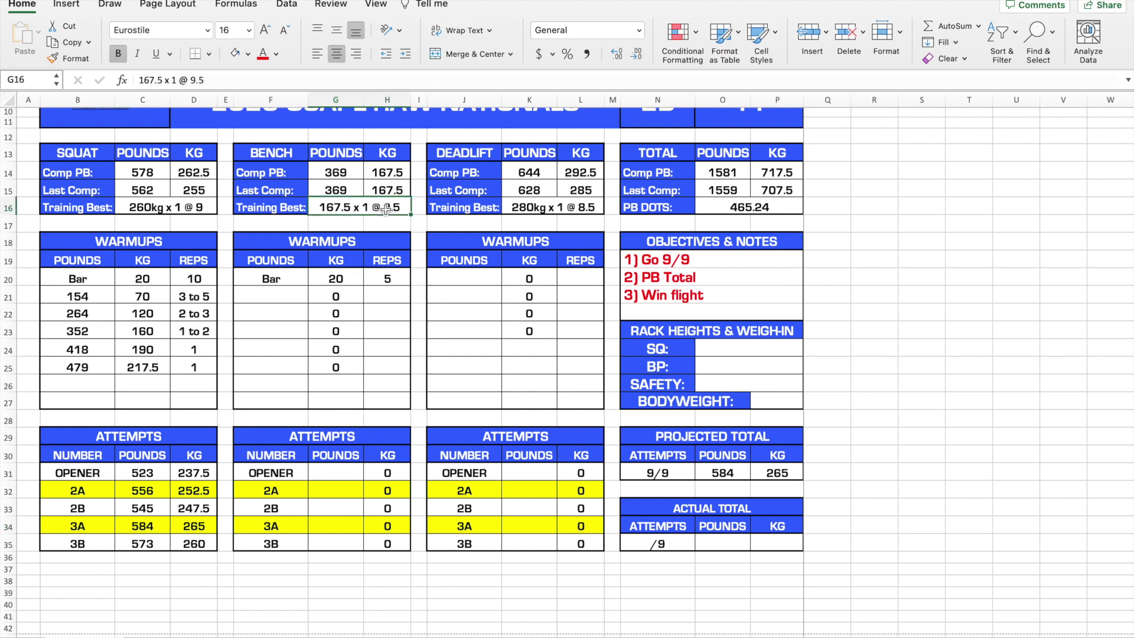
{"action": "left_click", "coordinate": [337, 525]}
{"action": "type", "text": "374"}
{"action": "key", "text": "Up"}
{"action": "key", "text": "Up"}
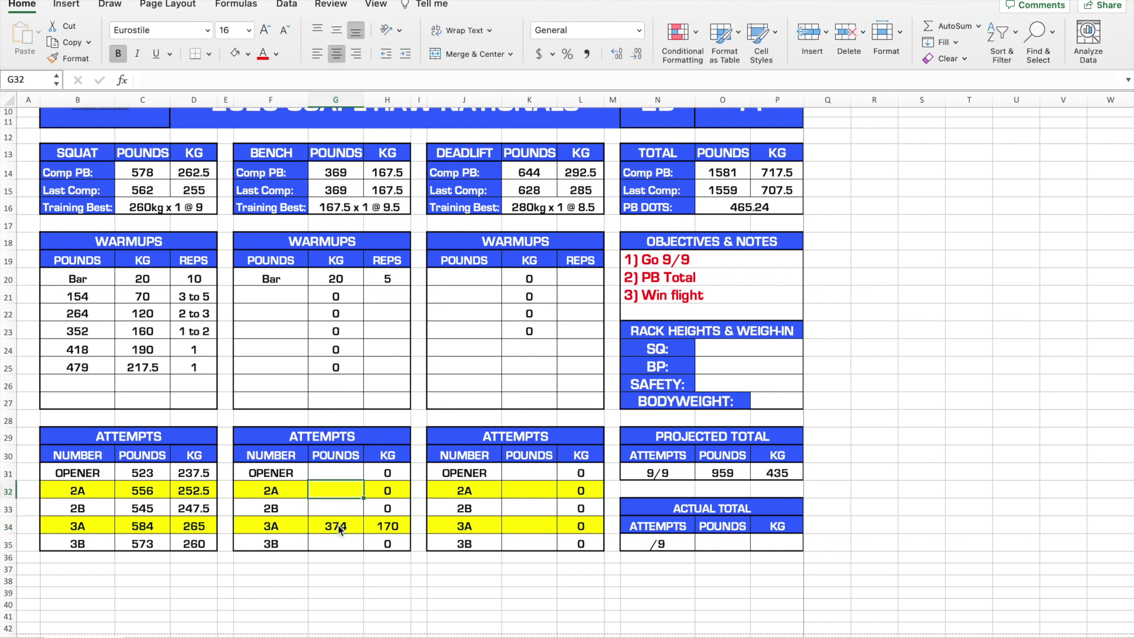
{"action": "type", "text": "358"}
{"action": "key", "text": "Up"}
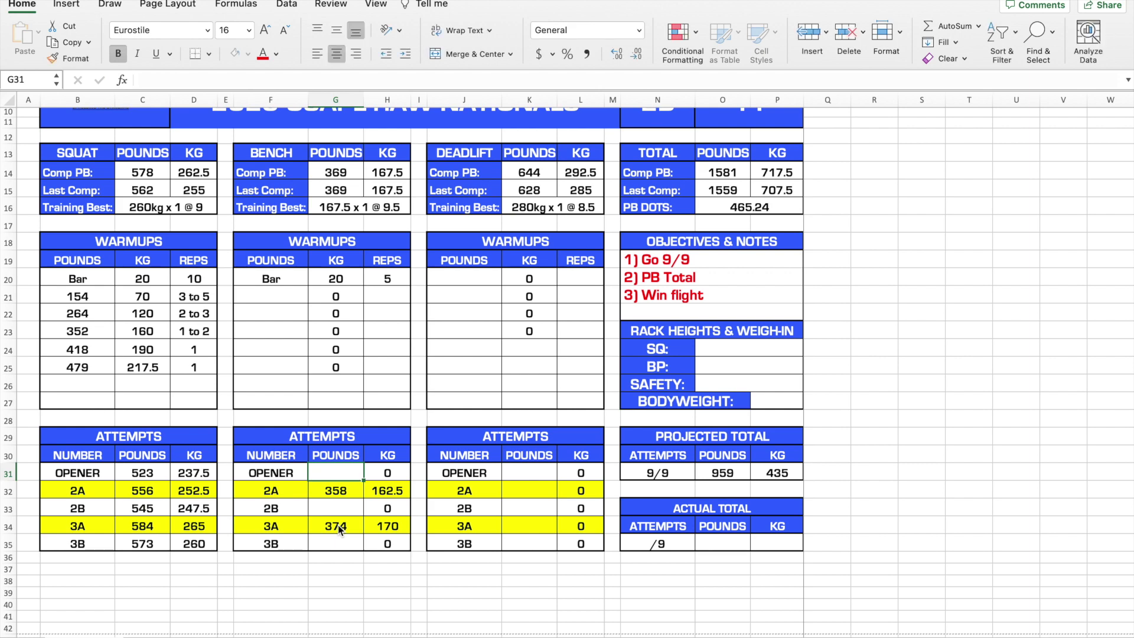
{"action": "type", "text": "336"}
{"action": "key", "text": "Return"}
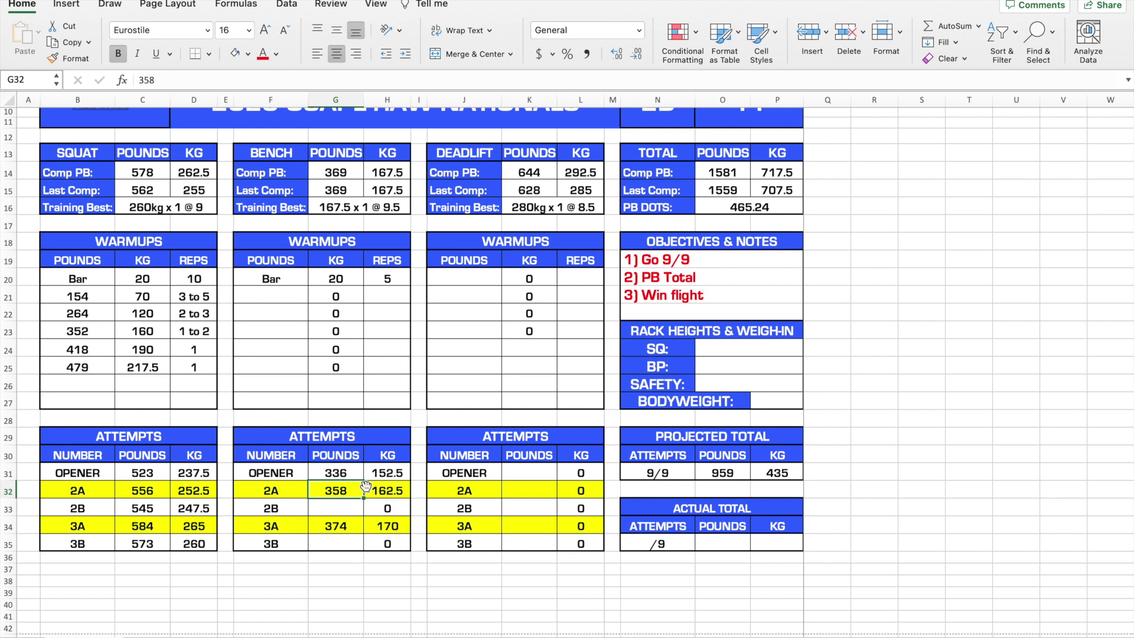
Try 341 pounds as the bench opener, and return it to 336 pounds
{"action": "left_click", "coordinate": [347, 471]}
{"action": "type", "text": "341"}
{"action": "key", "text": "Return"}
{"action": "left_click", "coordinate": [346, 471]}
{"action": "type", "text": "336"}
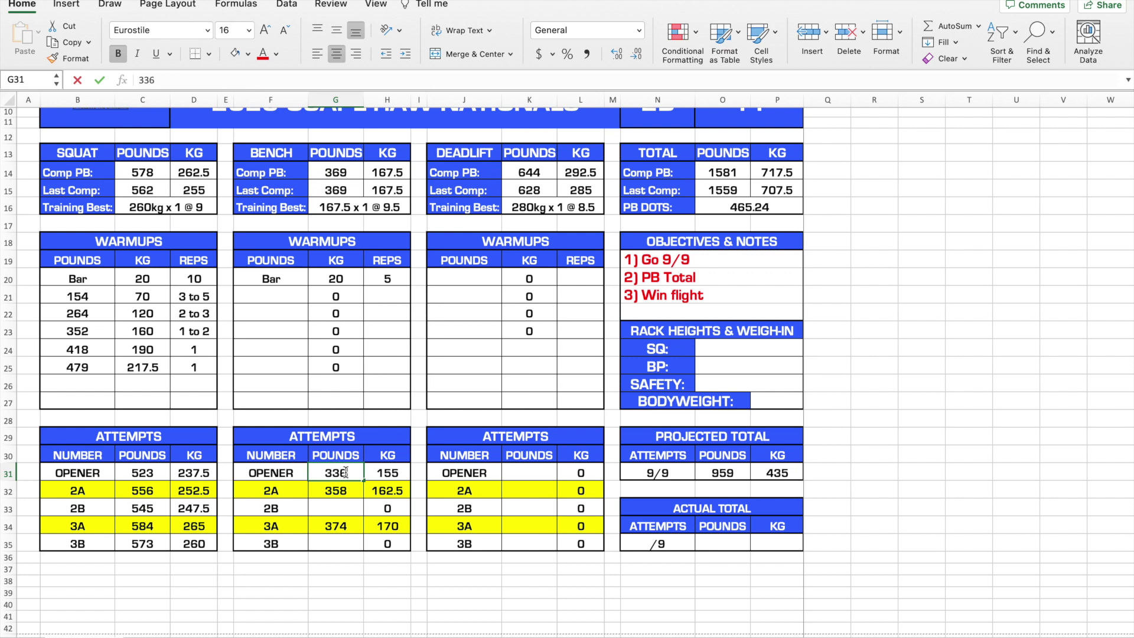
{"action": "key", "text": "Return"}
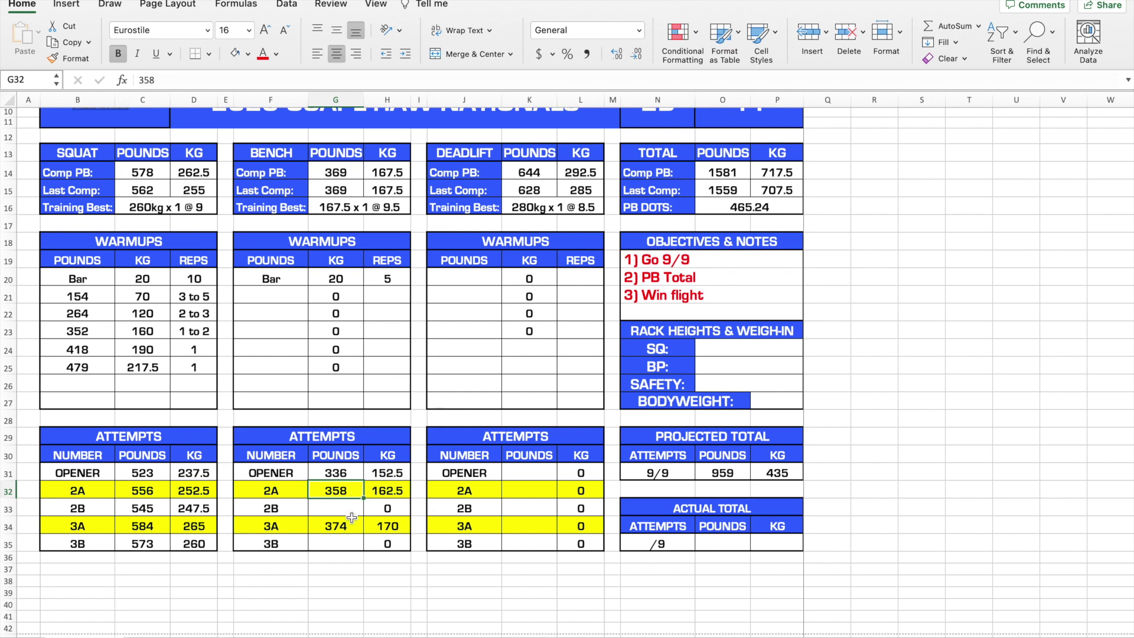
Enter the fallback bench attempts in pounds: 352 for 2B and 363 for 3B
{"action": "left_click", "coordinate": [357, 474]}
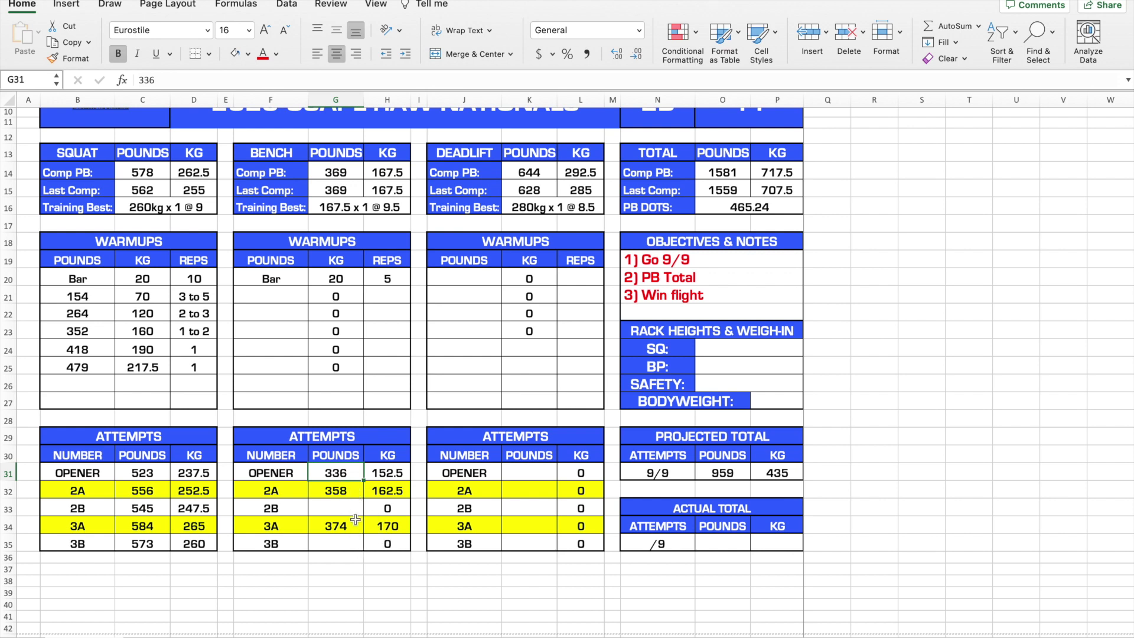
{"action": "left_click", "coordinate": [338, 512]}
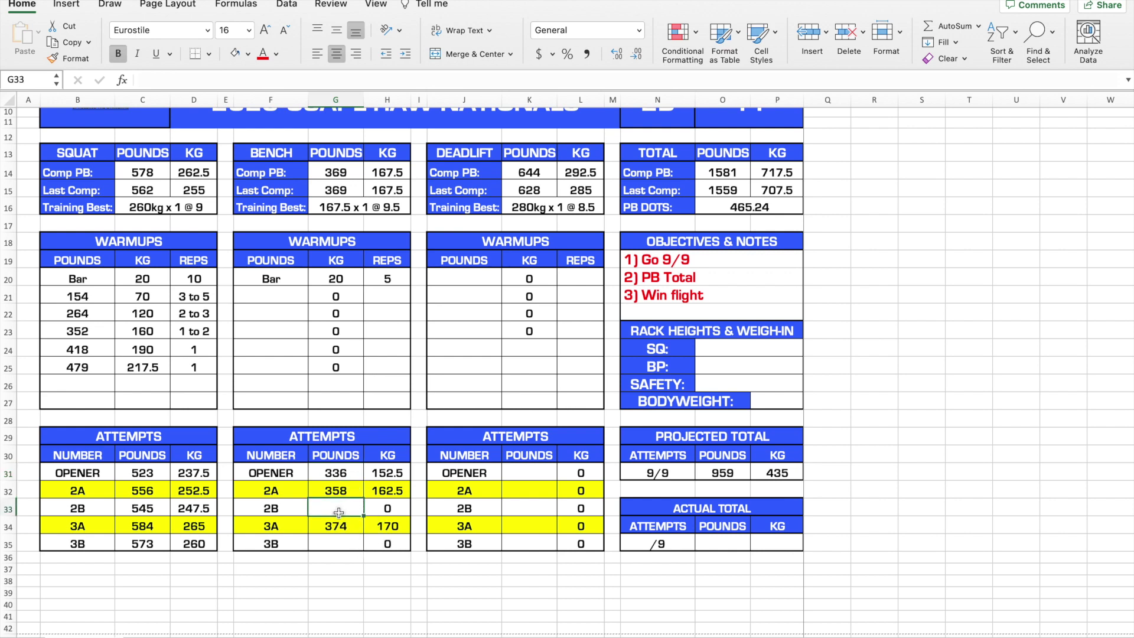
{"action": "type", "text": "352"}
{"action": "key", "text": "Return"}
{"action": "key", "text": "Return"}
{"action": "type", "text": "363"}
{"action": "key", "text": "Return"}
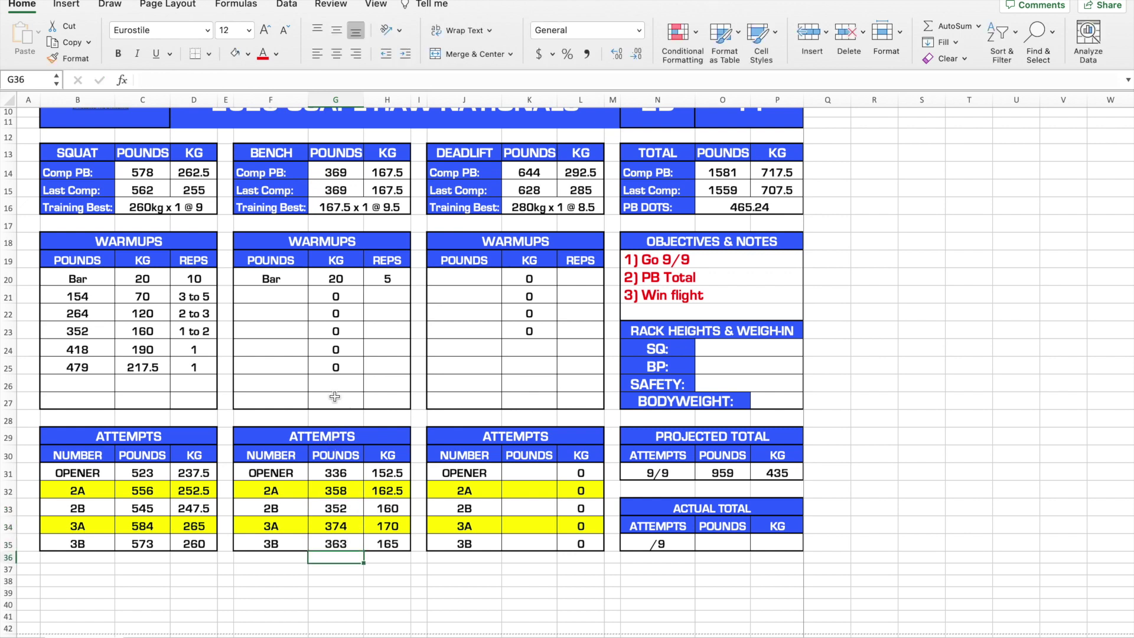
Enter 314 pounds as the last bench warmup and compare its kilograms with the bench opener
{"action": "left_click", "coordinate": [303, 365]}
{"action": "type", "text": "314"}
{"action": "key", "text": "Up"}
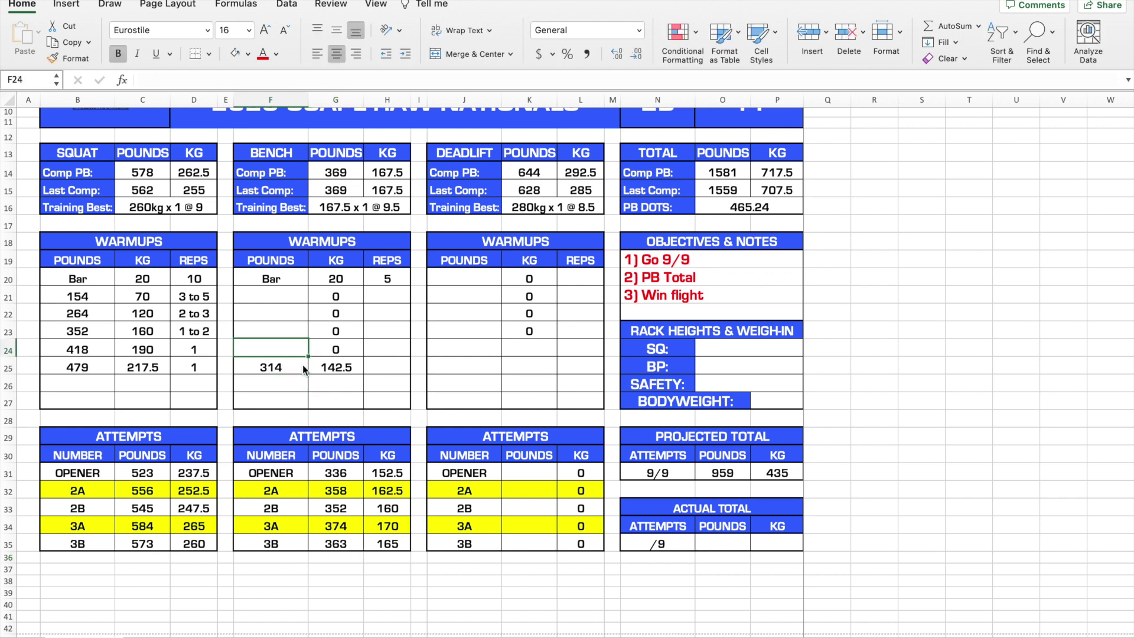
{"action": "left_click", "coordinate": [359, 369]}
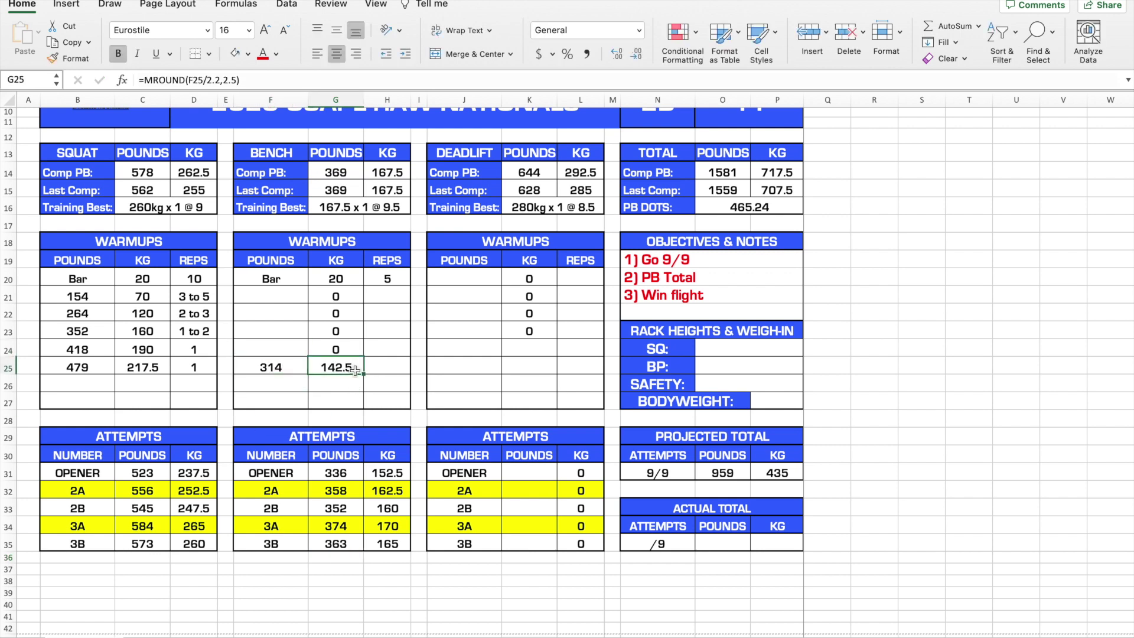
{"action": "left_click", "coordinate": [392, 472]}
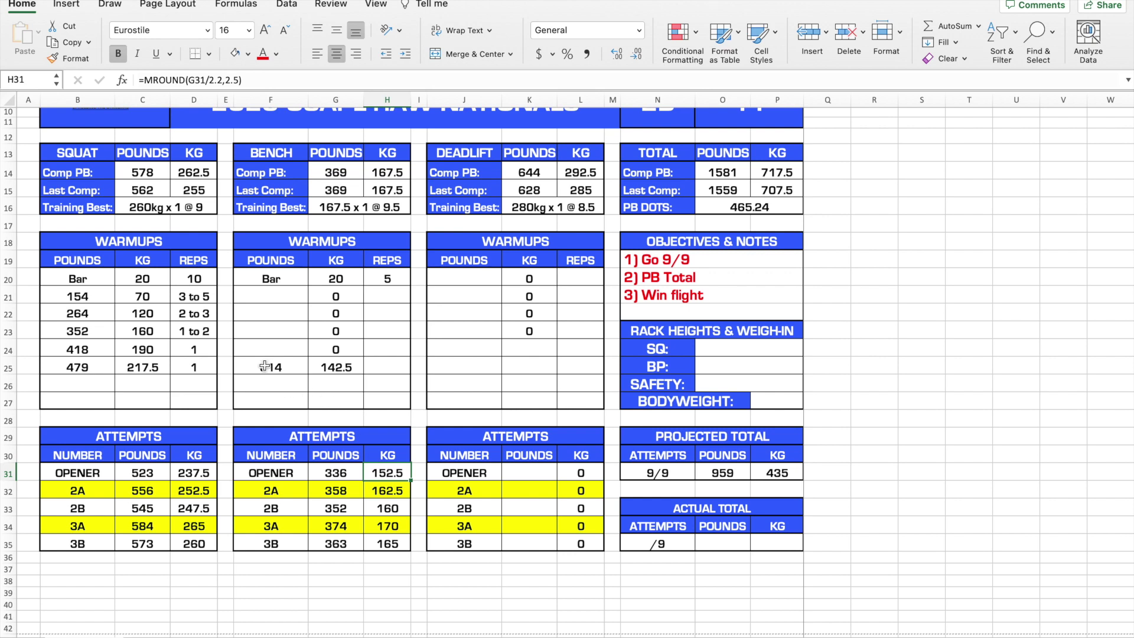
Fill in the remaining bench warmups from heaviest to lightest as 281, 242, 198 and 154 pounds
{"action": "left_click", "coordinate": [275, 351]}
{"action": "type", "text": "281"}
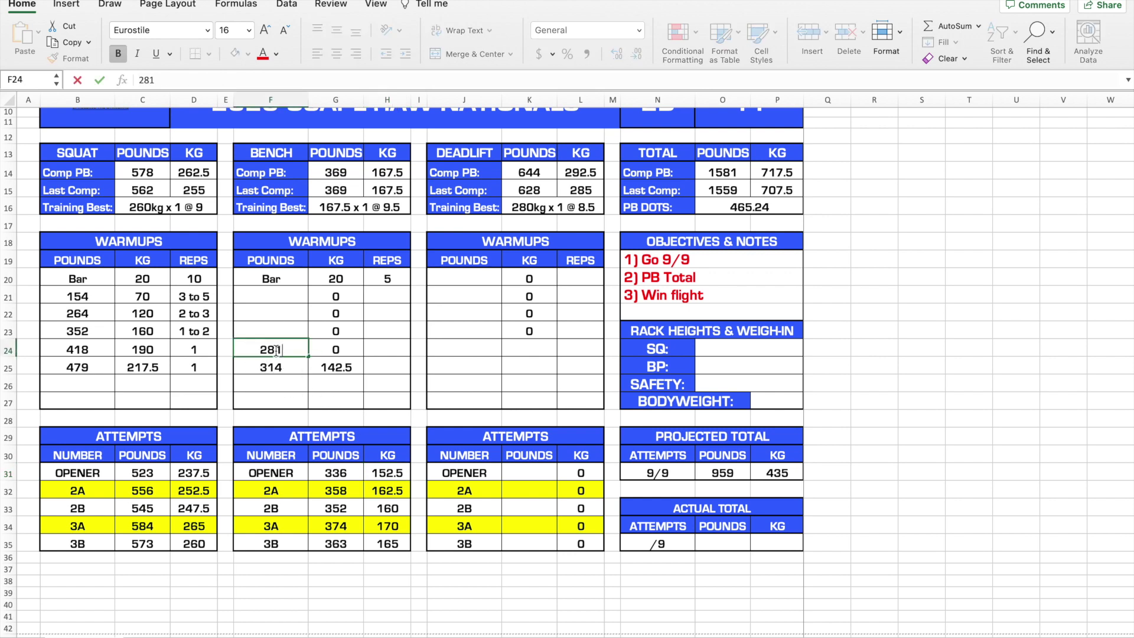
{"action": "key", "text": "Up"}
{"action": "type", "text": "242"}
{"action": "key", "text": "Up"}
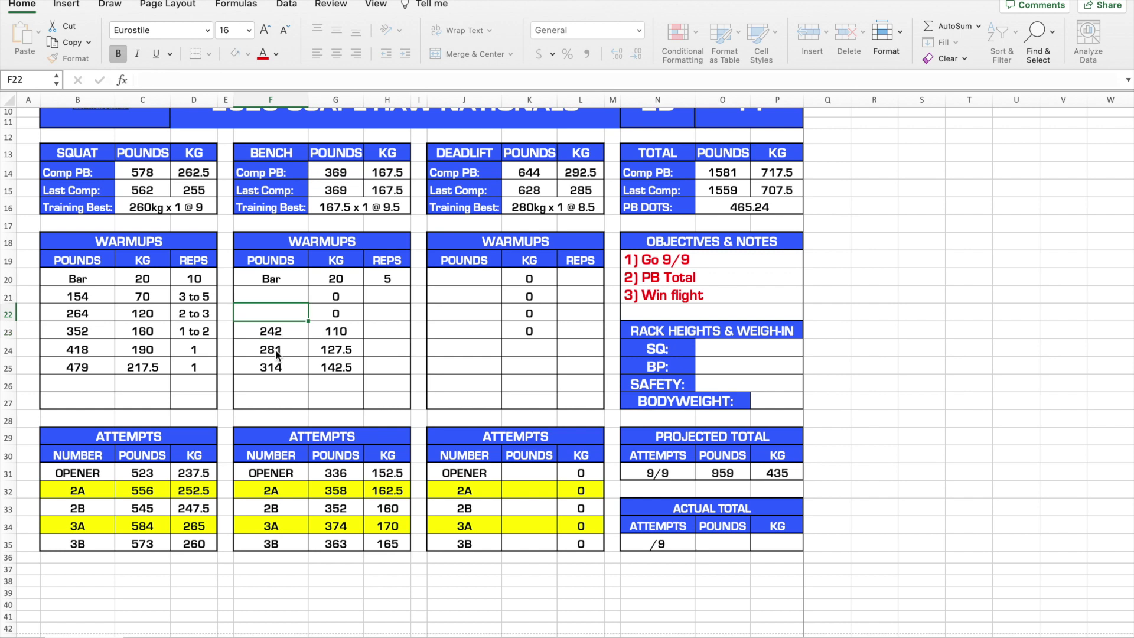
{"action": "type", "text": "198"}
{"action": "key", "text": "Up"}
{"action": "type", "text": "154"}
{"action": "key", "text": "Return"}
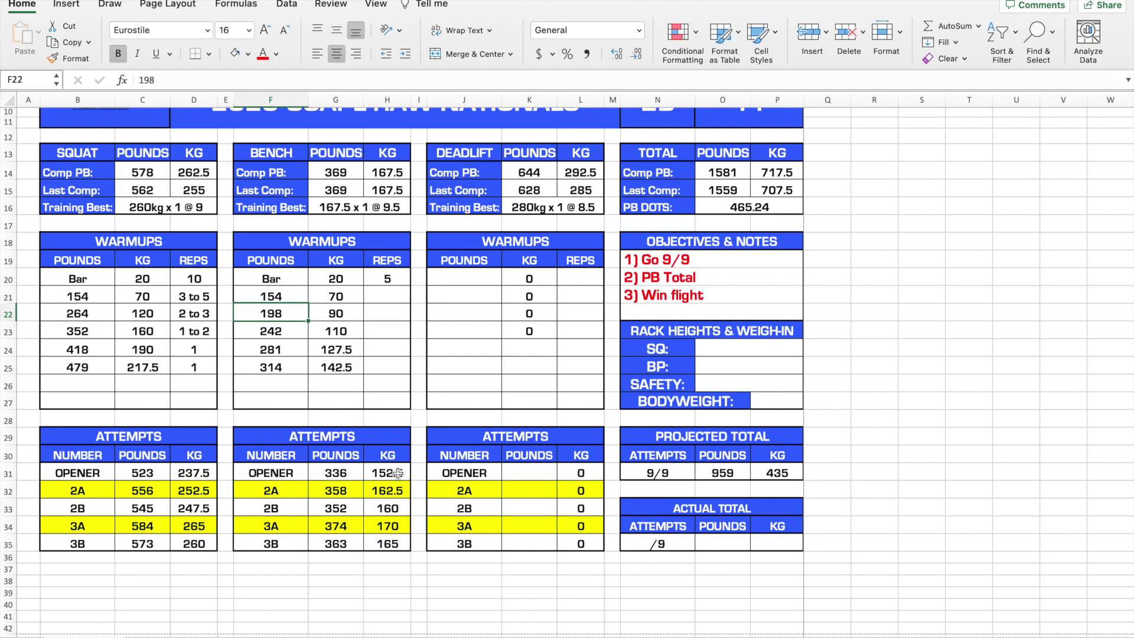
Copy the squat warmup reps below the bar set into the matching bench warmup rows
{"action": "left_click_drag", "start_coordinate": [194, 298], "coordinate": [197, 369]}
{"action": "key", "text": "super+c"}
{"action": "left_click", "coordinate": [380, 296]}
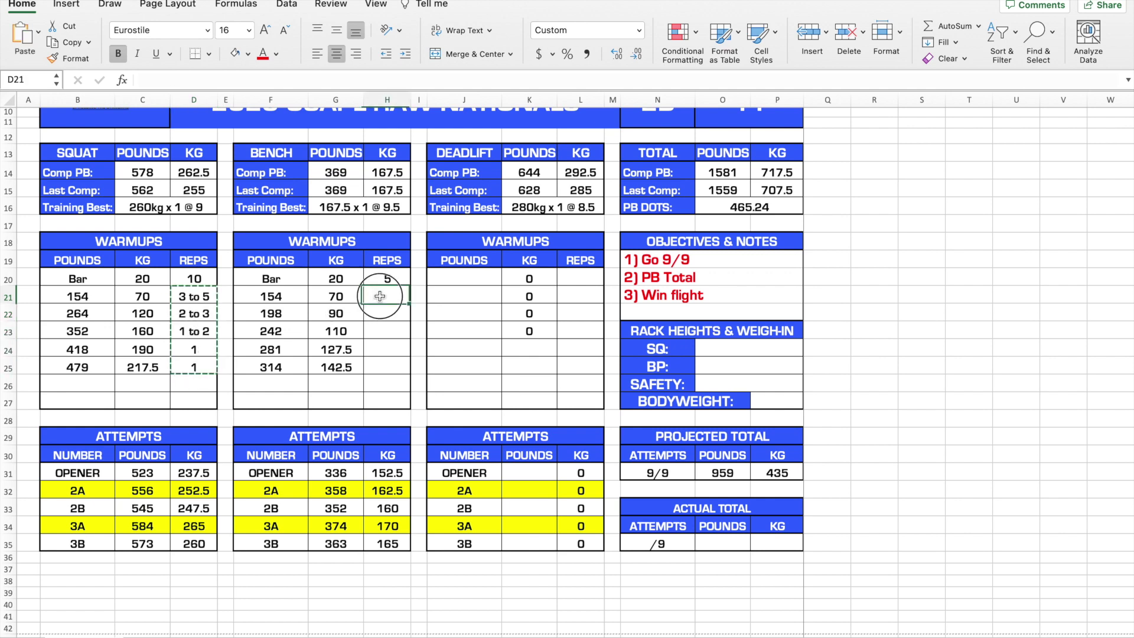
{"action": "left_click_drag", "start_coordinate": [380, 296], "coordinate": [385, 368]}
{"action": "key", "text": "super+v"}
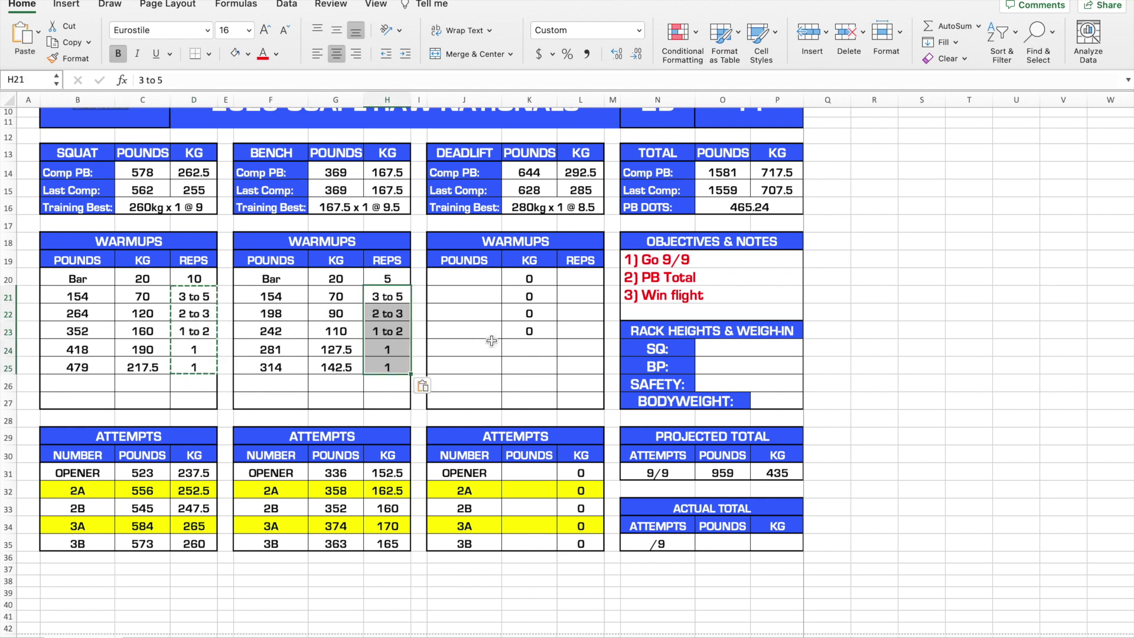
Enter the deadlift attempts in pounds from last to first: 650 for 3A, 622 for 2A and 589 for the opener
{"action": "left_click", "coordinate": [533, 527]}
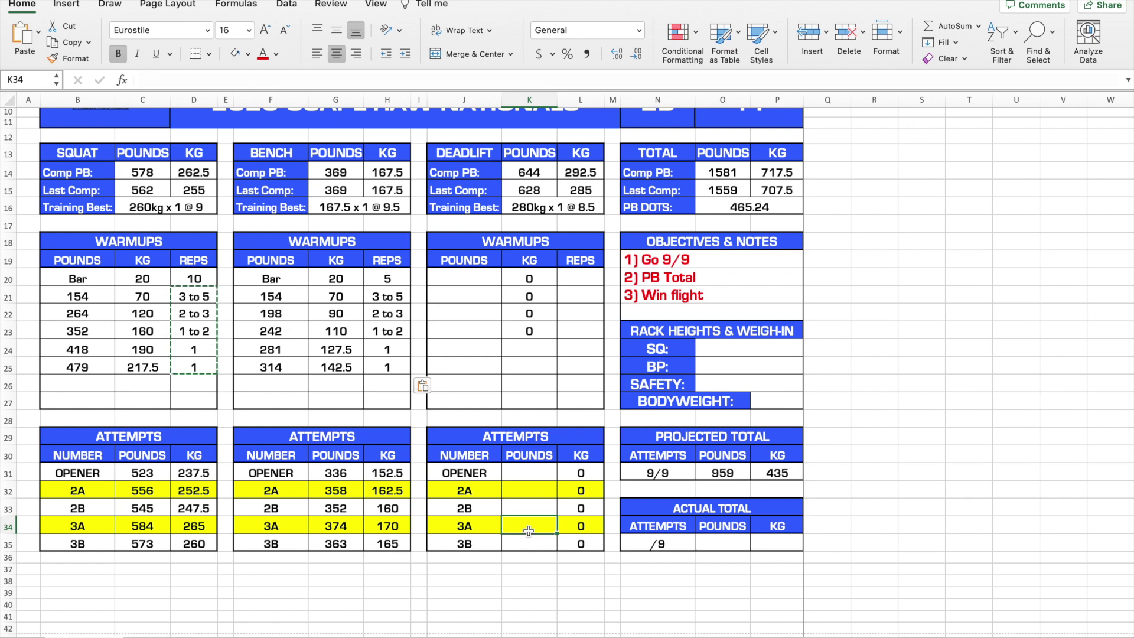
{"action": "type", "text": "650"}
{"action": "key", "text": "Up"}
{"action": "key", "text": "Up"}
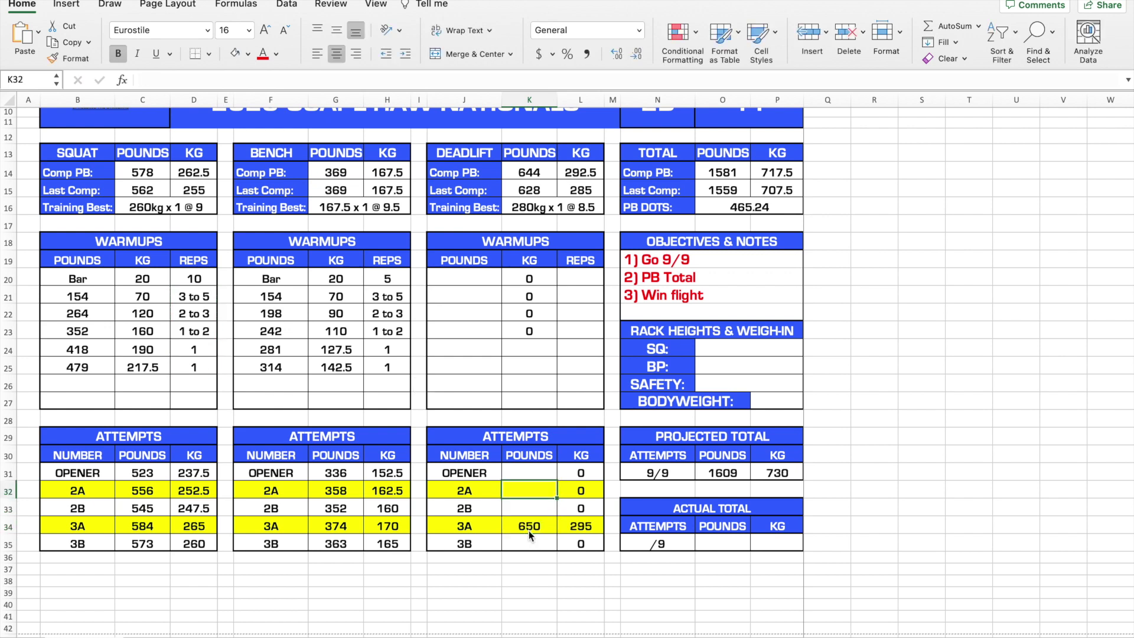
{"action": "type", "text": "622"}
{"action": "key", "text": "Up"}
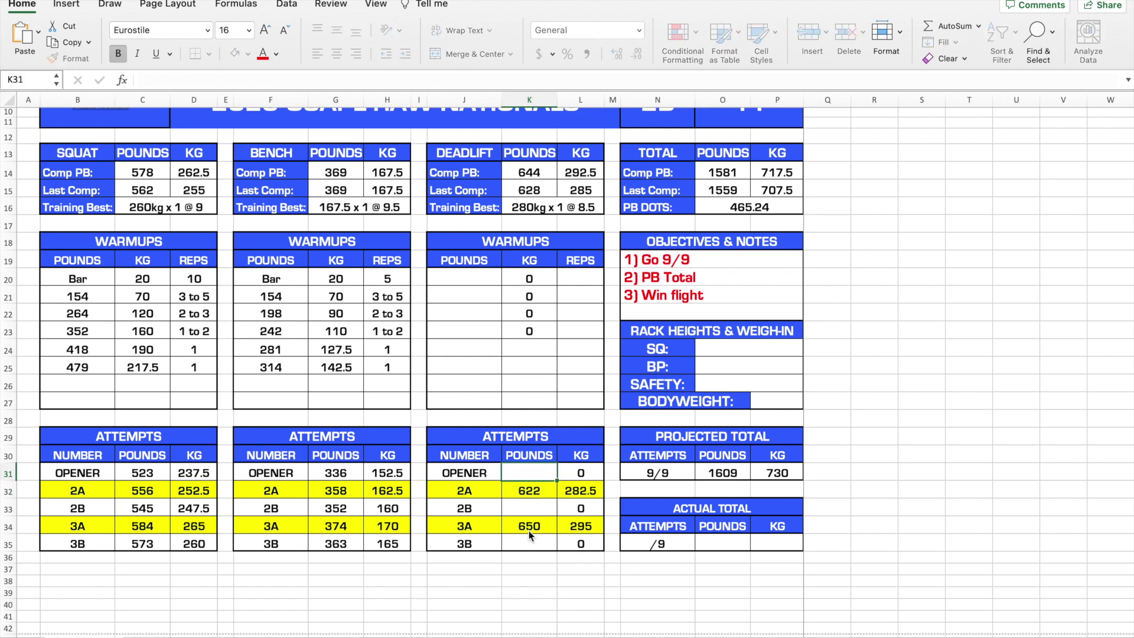
{"action": "type", "text": "589"}
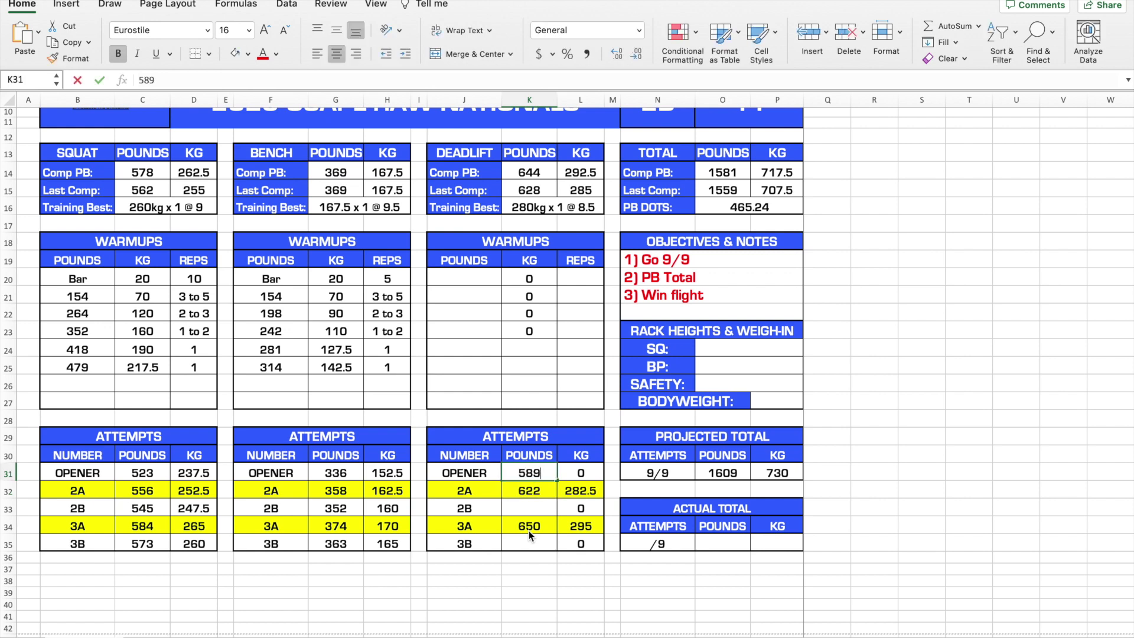
{"action": "key", "text": "Return"}
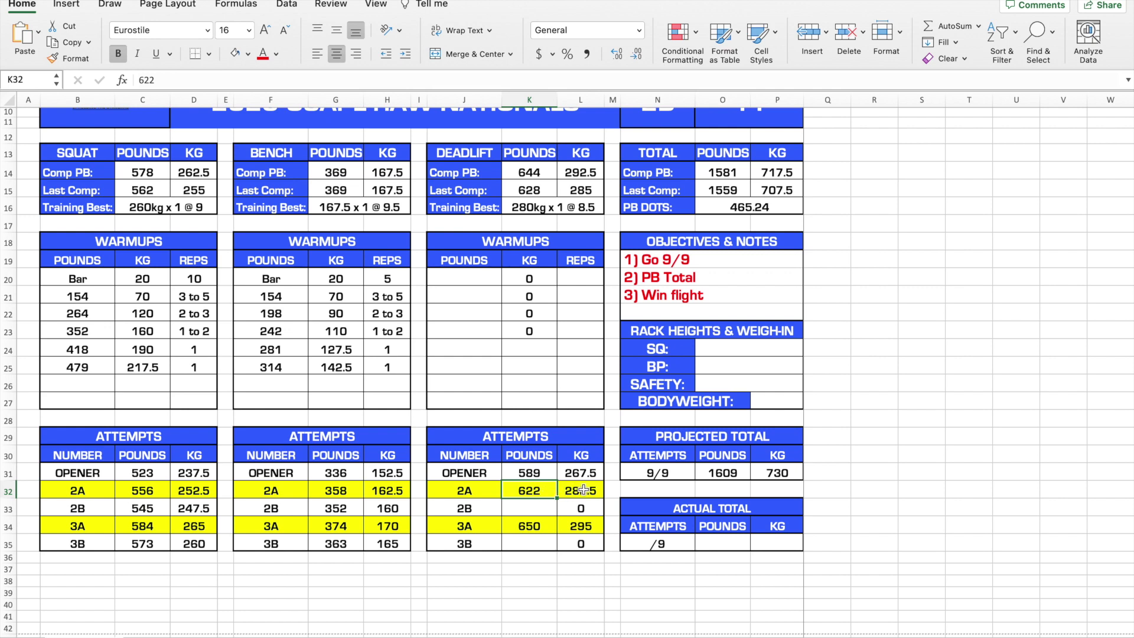
Enter the fallback deadlift attempts in pounds: 611 for 2B and 633 for 3B
{"action": "left_click", "coordinate": [544, 504]}
{"action": "type", "text": "611"}
{"action": "key", "text": "Return"}
{"action": "key", "text": "Return"}
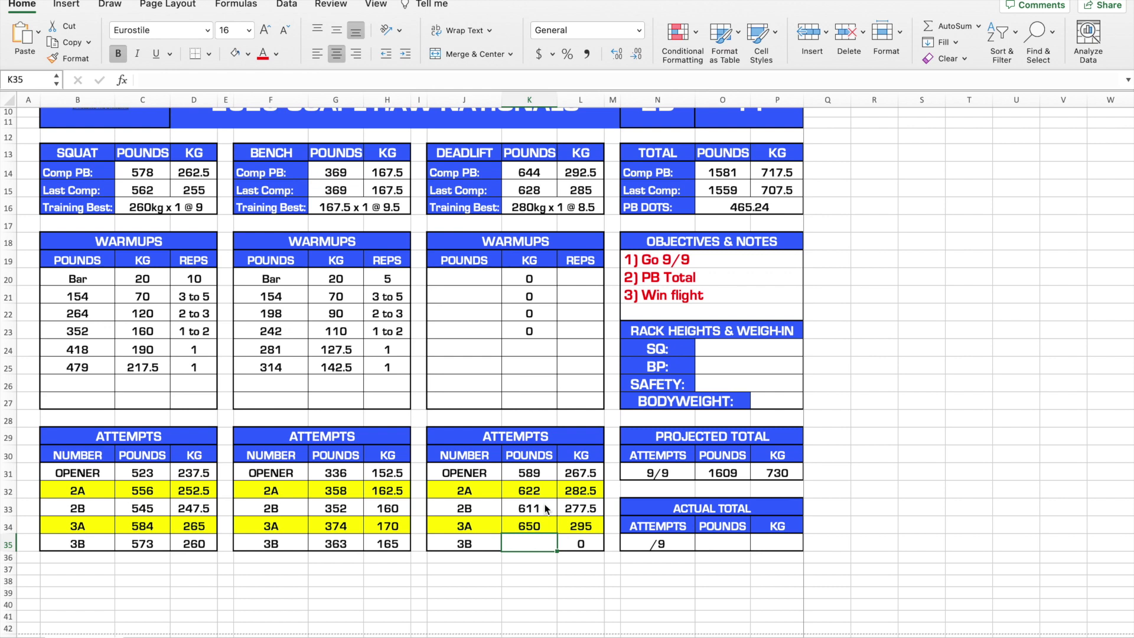
{"action": "type", "text": "633"}
{"action": "key", "text": "Return"}
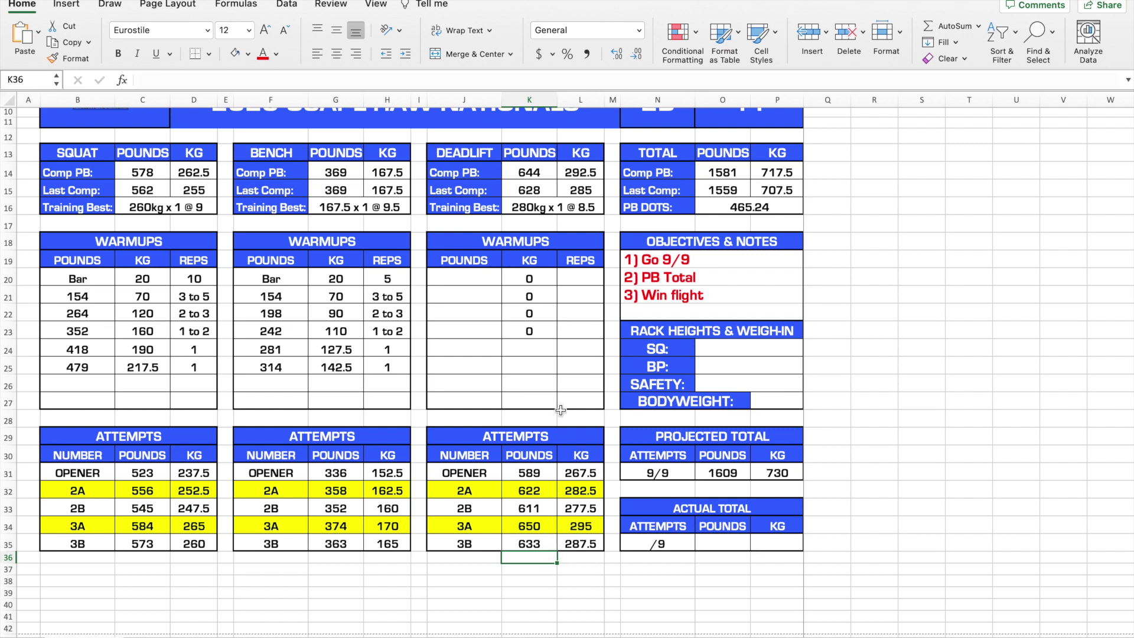
Fill in the deadlift warmups from last to first as 540, 462, 374 and 264 pounds
{"action": "left_click", "coordinate": [476, 332]}
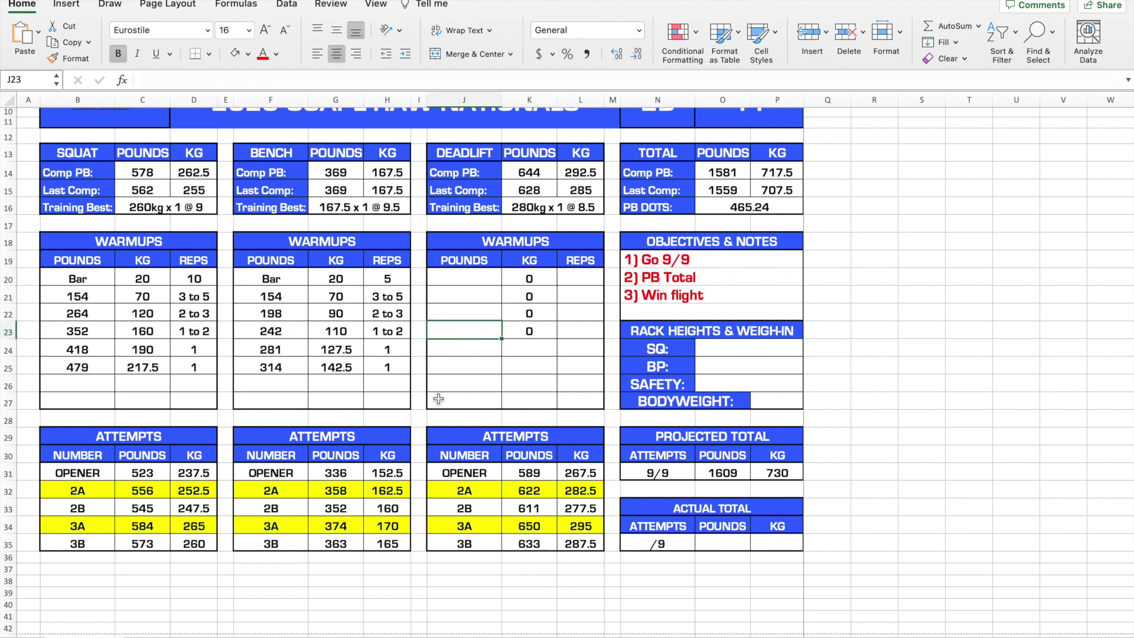
{"action": "type", "text": "540"}
{"action": "key", "text": "Up"}
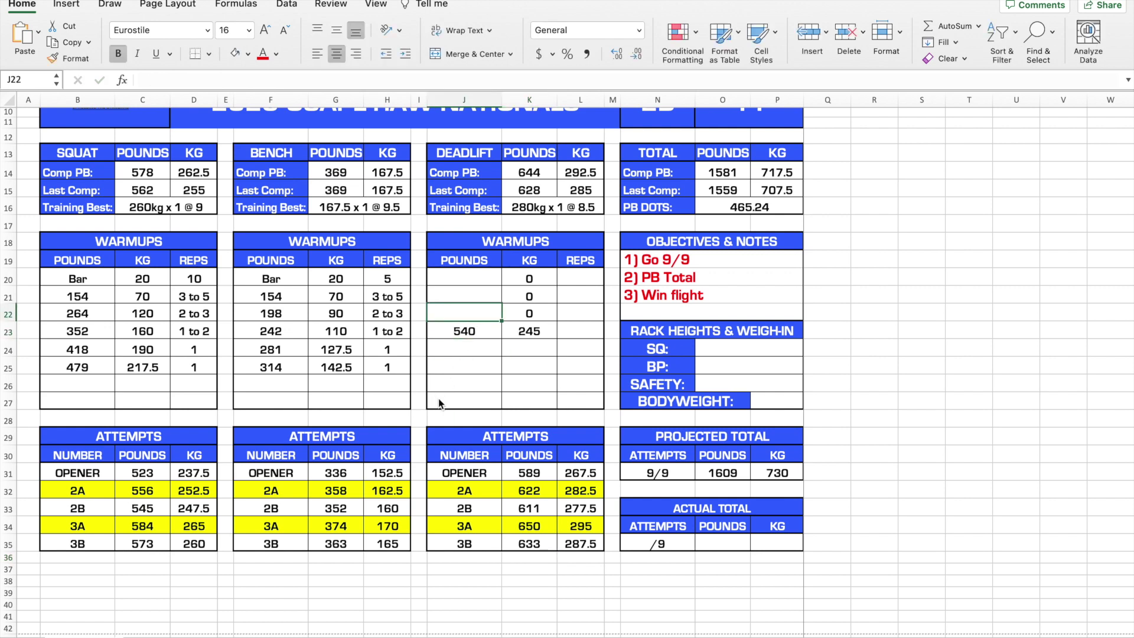
{"action": "type", "text": "462"}
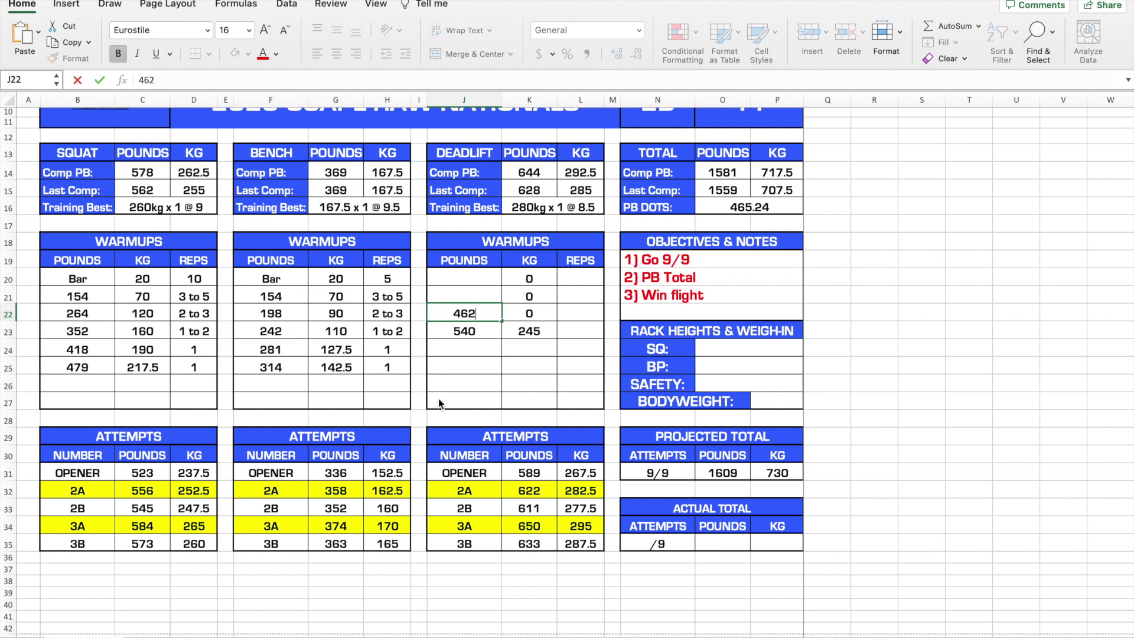
{"action": "key", "text": "Up"}
{"action": "type", "text": "374"}
{"action": "key", "text": "Up"}
{"action": "type", "text": "264"}
{"action": "key", "text": "Return"}
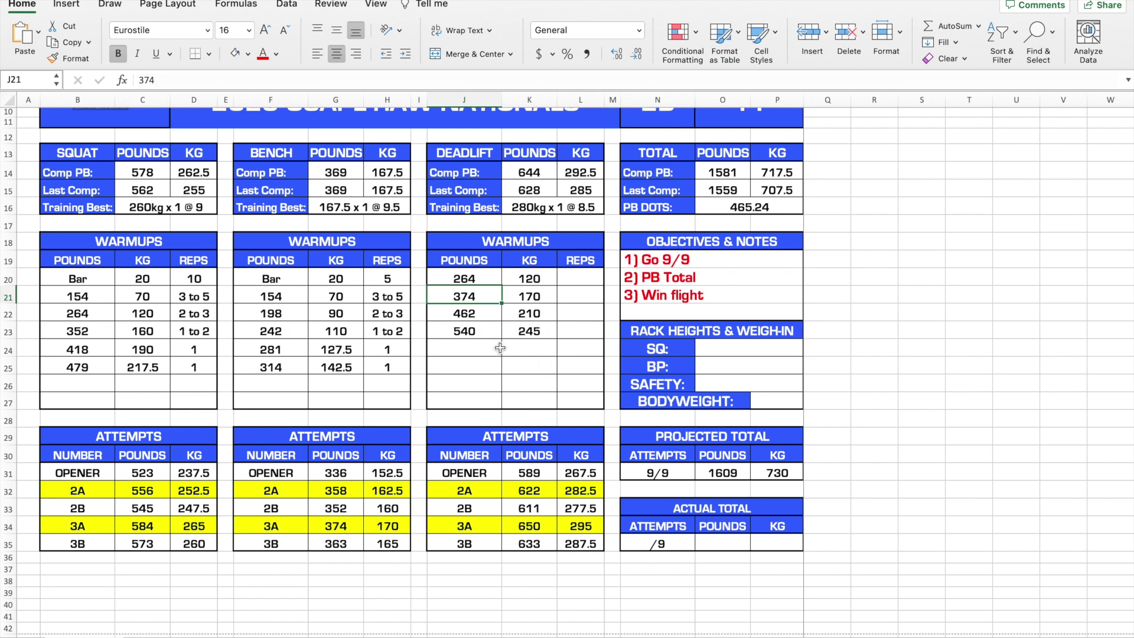
Enter 1 rep for each of the four deadlift warmups
{"action": "left_click", "coordinate": [590, 279]}
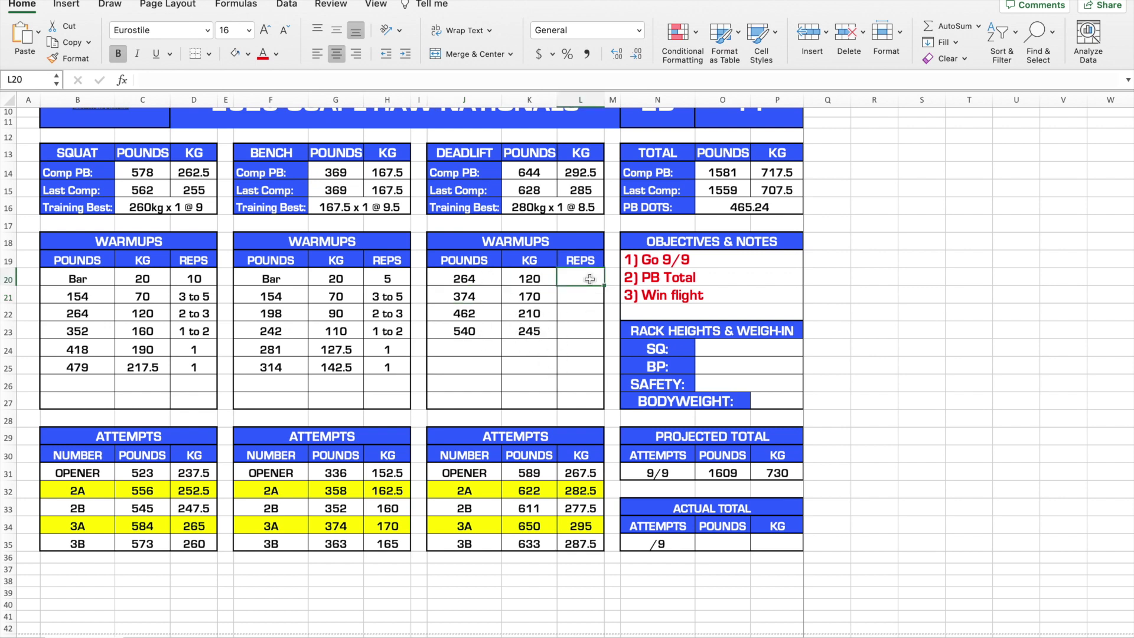
{"action": "type", "text": "1"}
{"action": "key", "text": "Return"}
{"action": "type", "text": "1"}
{"action": "key", "text": "Return"}
{"action": "type", "text": "1"}
{"action": "key", "text": "Return"}
{"action": "type", "text": "1"}
{"action": "key", "text": "Return"}
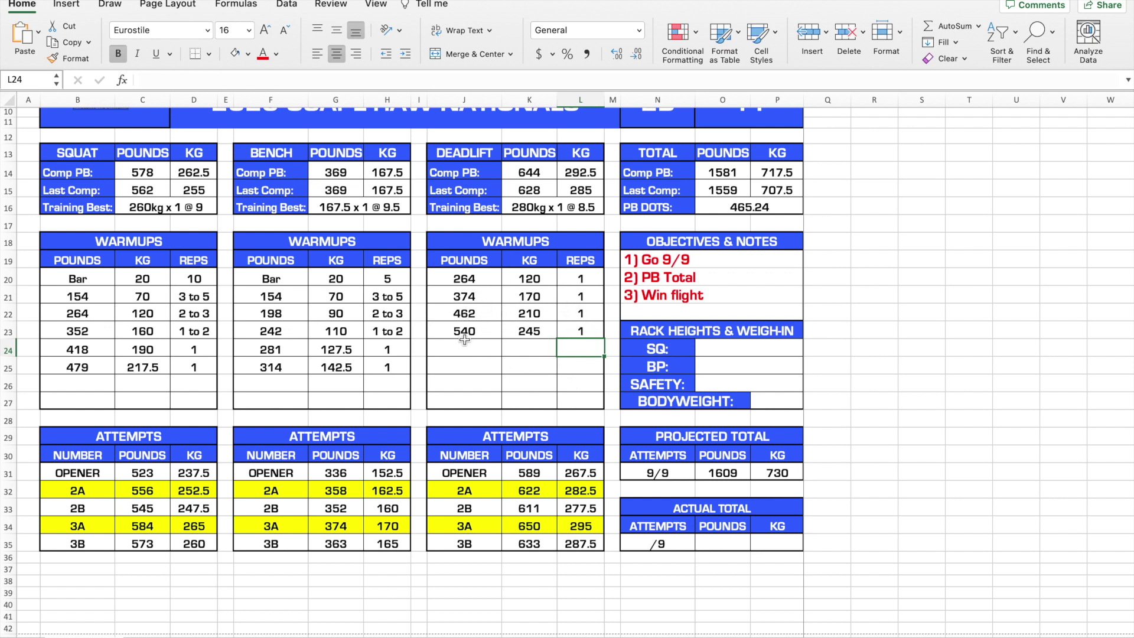
Rewrite the deadlift warmups from first to last as 154, 264, 374, 462 and 540 pounds
{"action": "left_click", "coordinate": [466, 274]}
{"action": "type", "text": "154"}
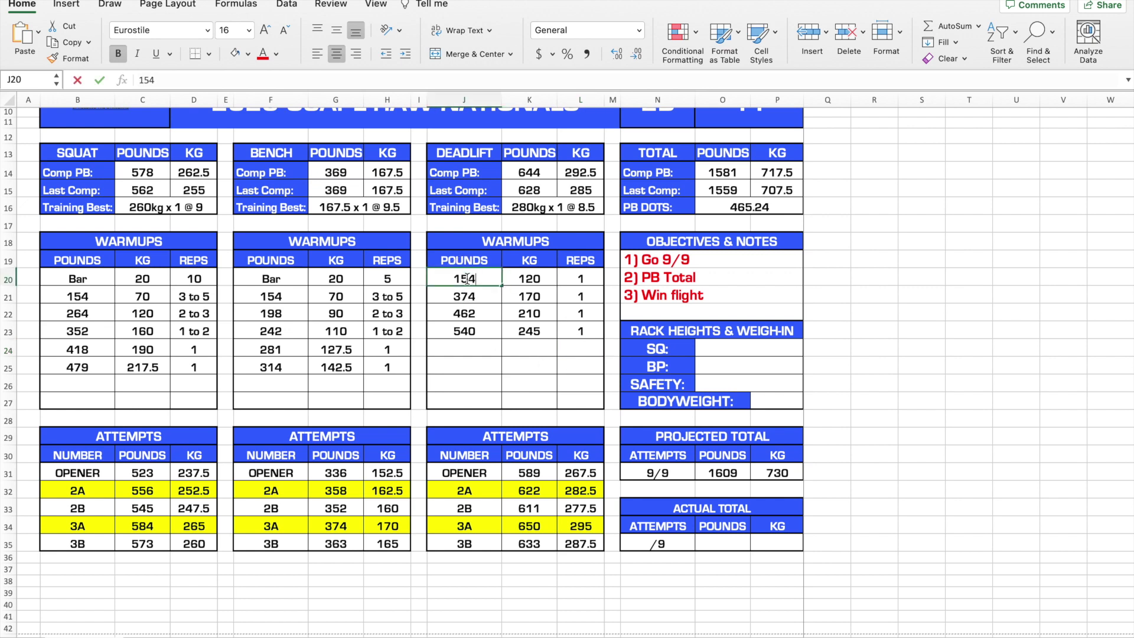
{"action": "key", "text": "Return"}
{"action": "type", "text": "264"}
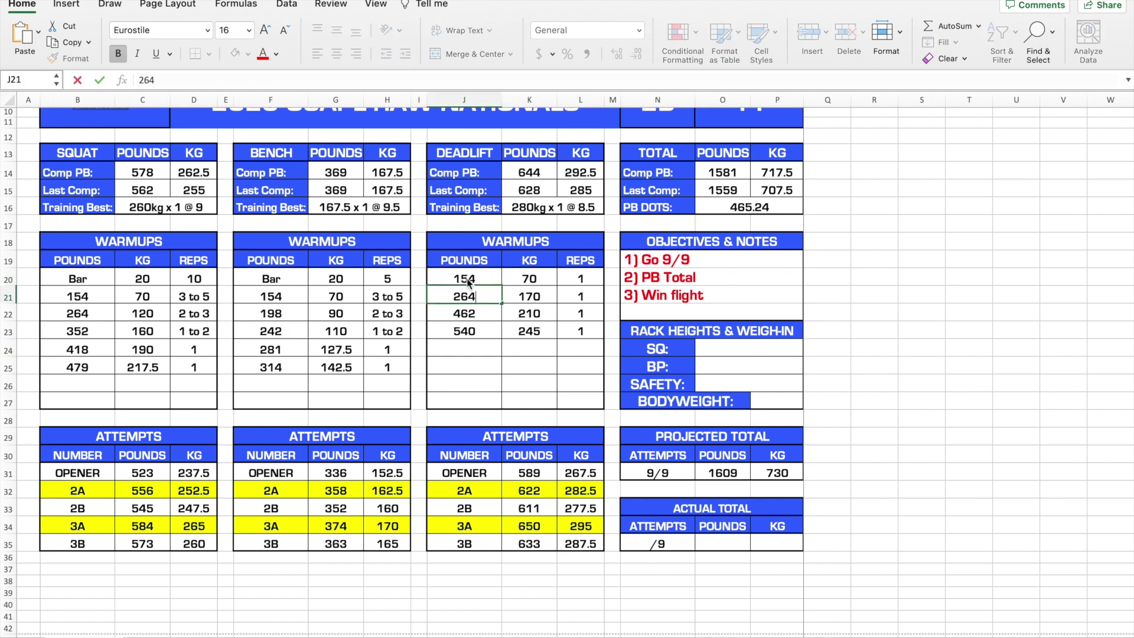
{"action": "key", "text": "Return"}
{"action": "type", "text": "374"}
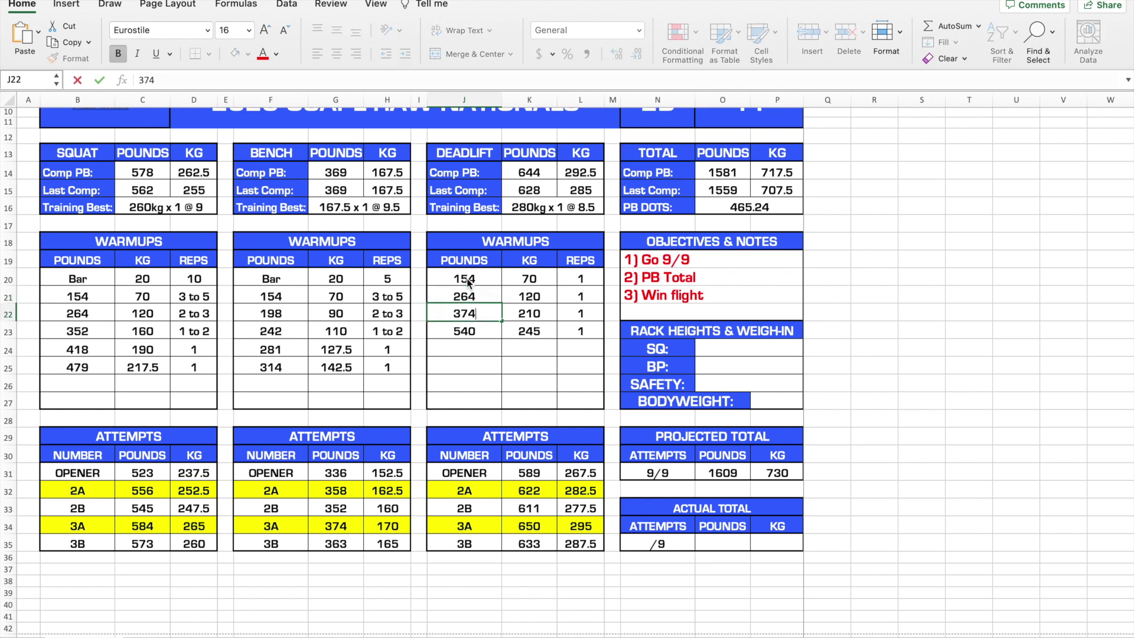
{"action": "key", "text": "Return"}
{"action": "type", "text": "462"}
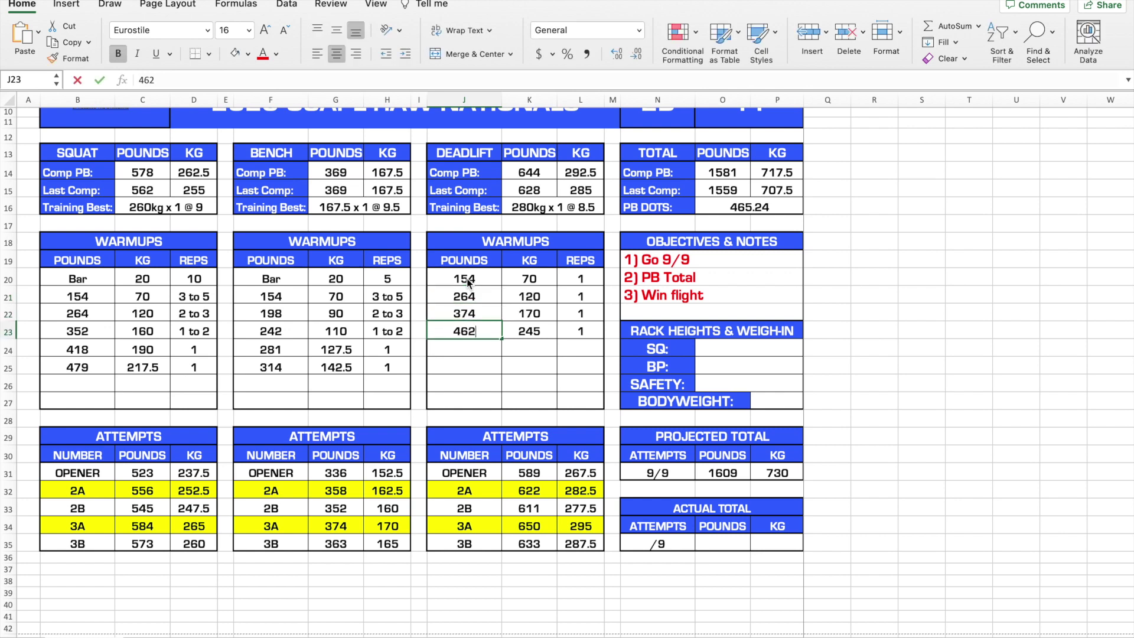
{"action": "key", "text": "Return"}
{"action": "type", "text": "540"}
{"action": "key", "text": "Return"}
Copy the single-rep entry of the 462-pound deadlift warmup into the reps cell of the 540-pound row
{"action": "left_click", "coordinate": [575, 331]}
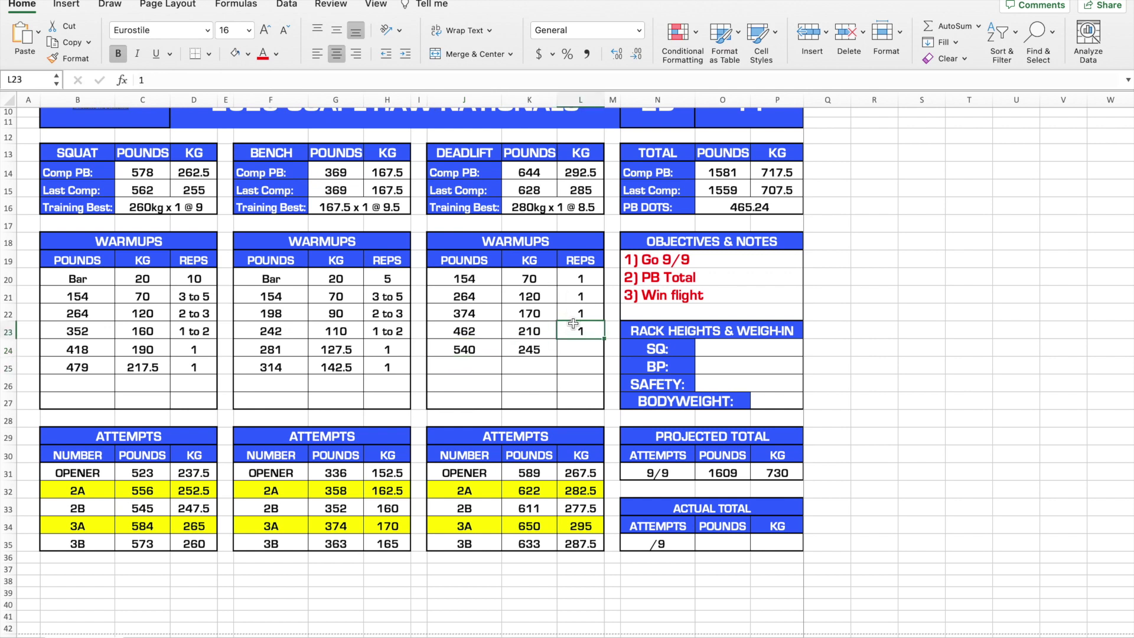
{"action": "key", "text": "super+v"}
{"action": "key", "text": "Down"}
{"action": "key", "text": "super+v"}
Set the reps of the first deadlift warmup to "1 to 5"
{"action": "key", "text": "Up"}
{"action": "key", "text": "Up"}
{"action": "key", "text": "Up"}
{"action": "key", "text": "Up"}
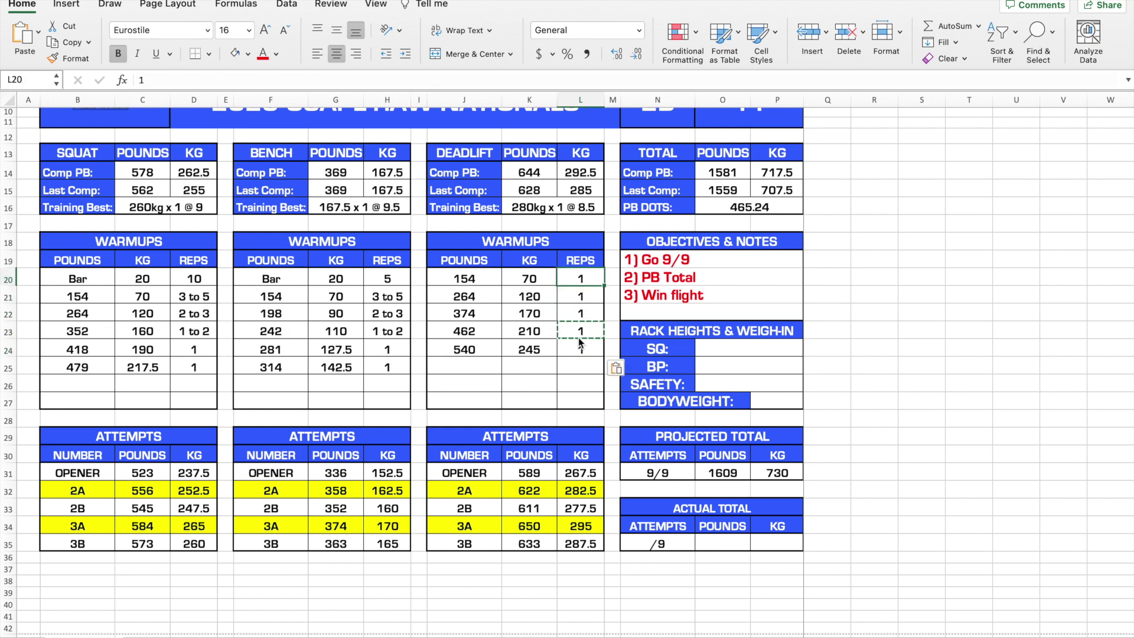
{"action": "type", "text": "1 to 5"}
{"action": "key", "text": "Return"}
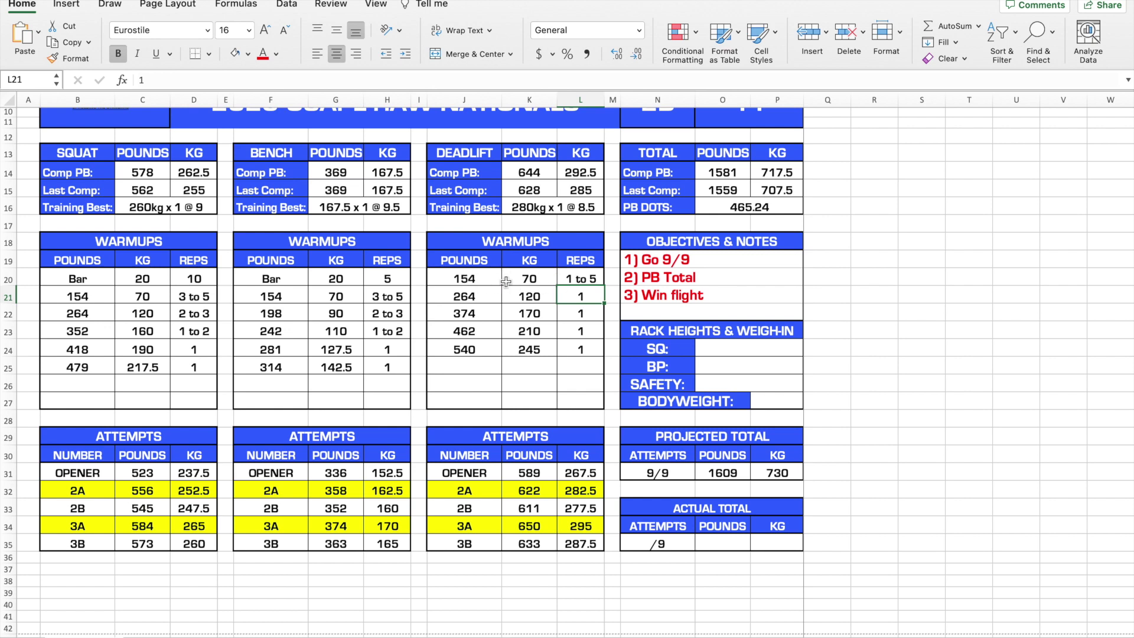
{"action": "left_click_drag", "start_coordinate": [471, 296], "coordinate": [566, 353]}
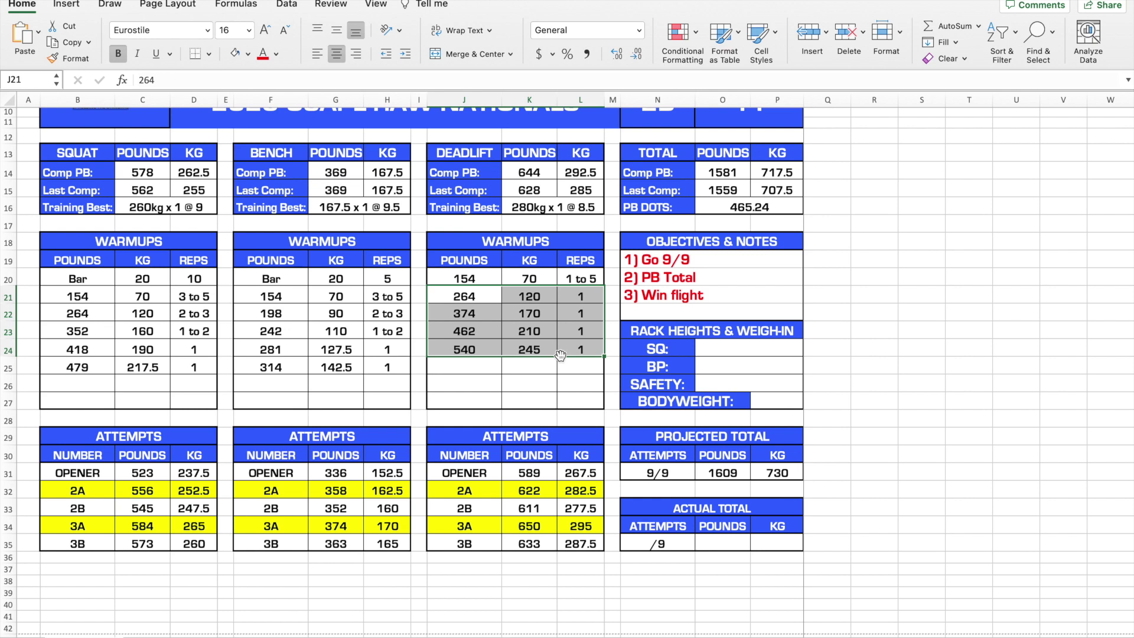
{"action": "left_click", "coordinate": [475, 283]}
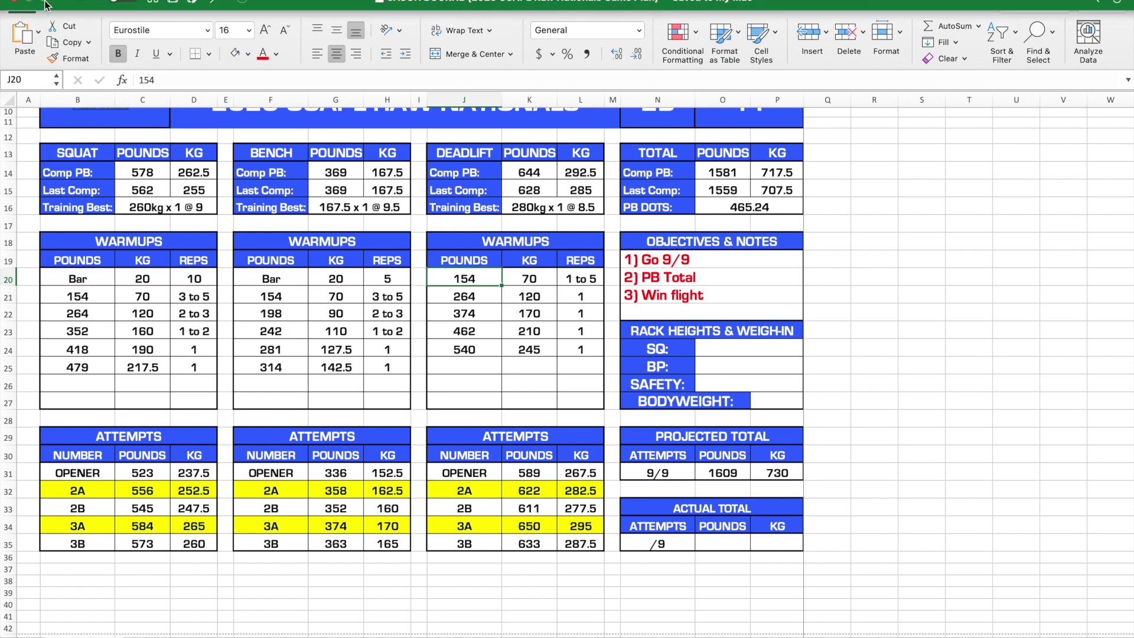
Bring up The Rock's 2024 IPF Classic Worlds game plan in full screen and review the division, weight class and flight details in its header
{"action": "key", "text": "ctrl+Left"}
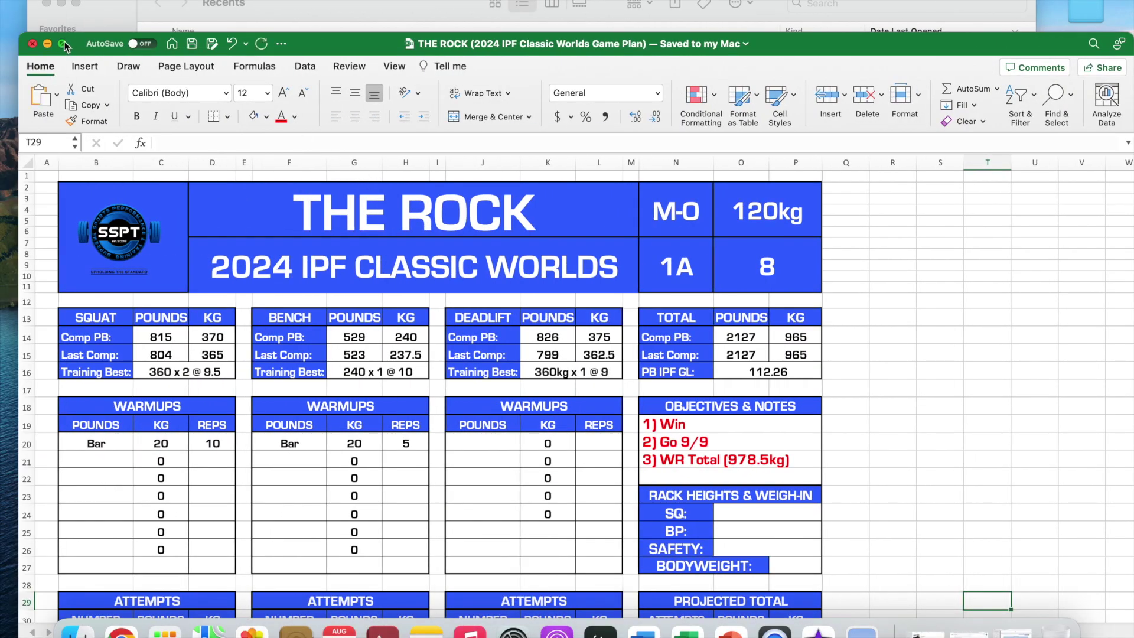
{"action": "left_click", "coordinate": [62, 44]}
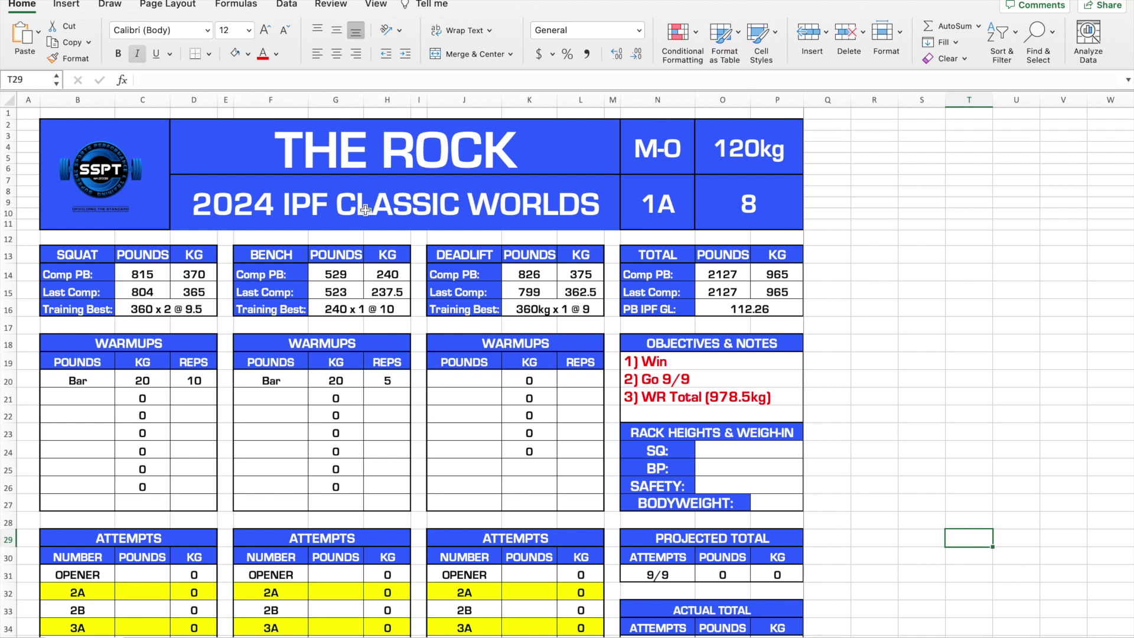
{"action": "left_click", "coordinate": [658, 150]}
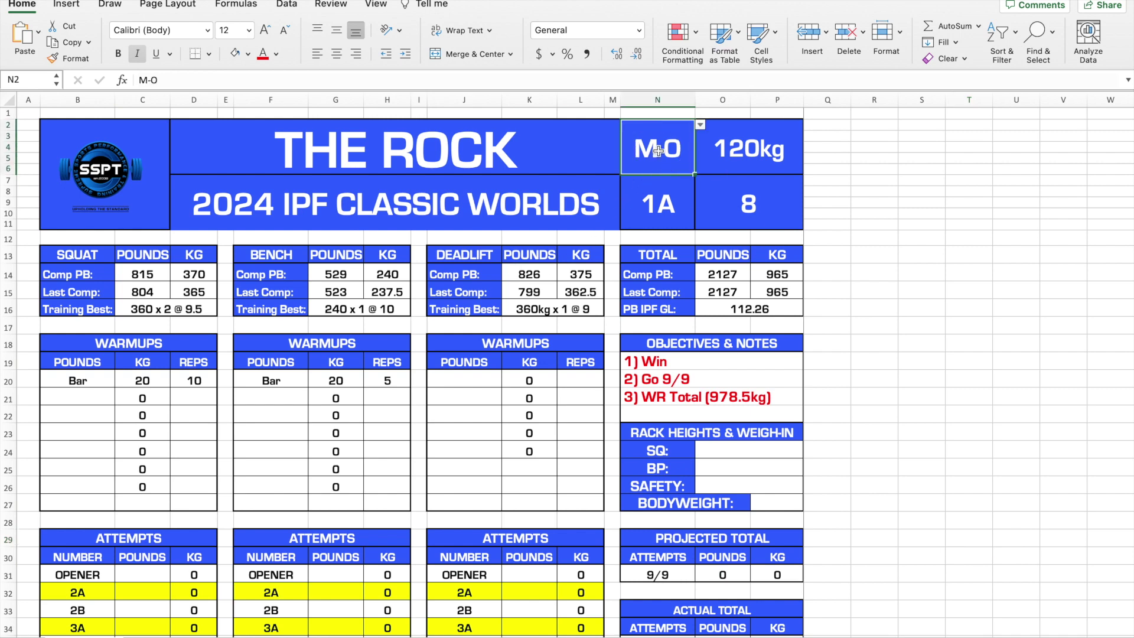
{"action": "left_click", "coordinate": [741, 147]}
{"action": "left_click", "coordinate": [660, 211]}
{"action": "left_click", "coordinate": [749, 214]}
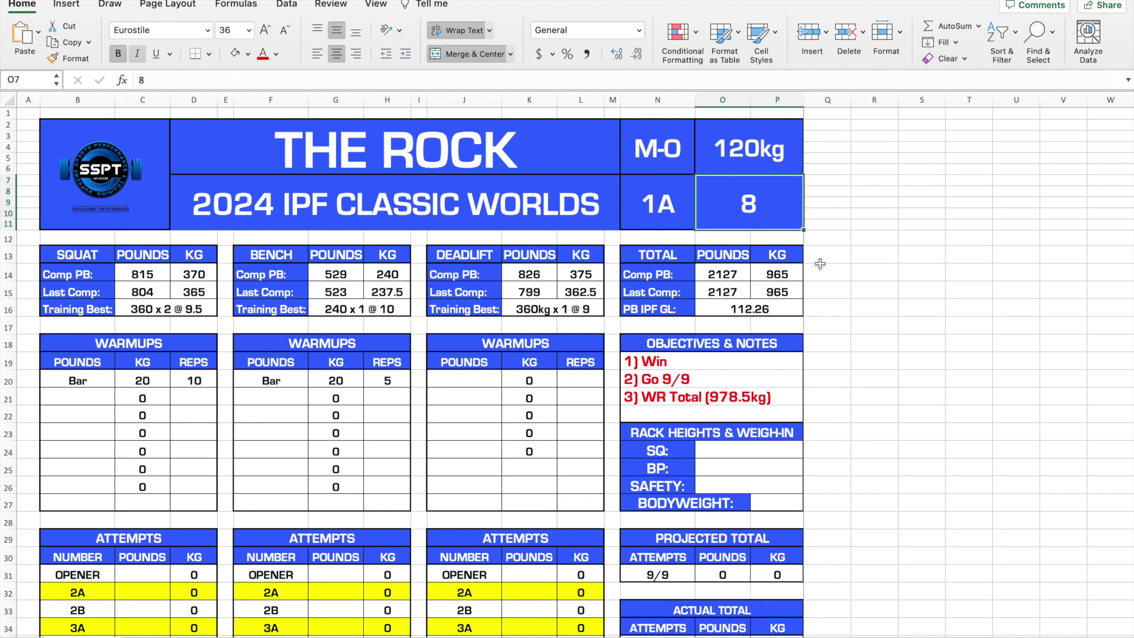
Review the last competition total and the squat, bench and deadlift competition bests in kilograms
{"action": "left_click", "coordinate": [793, 292]}
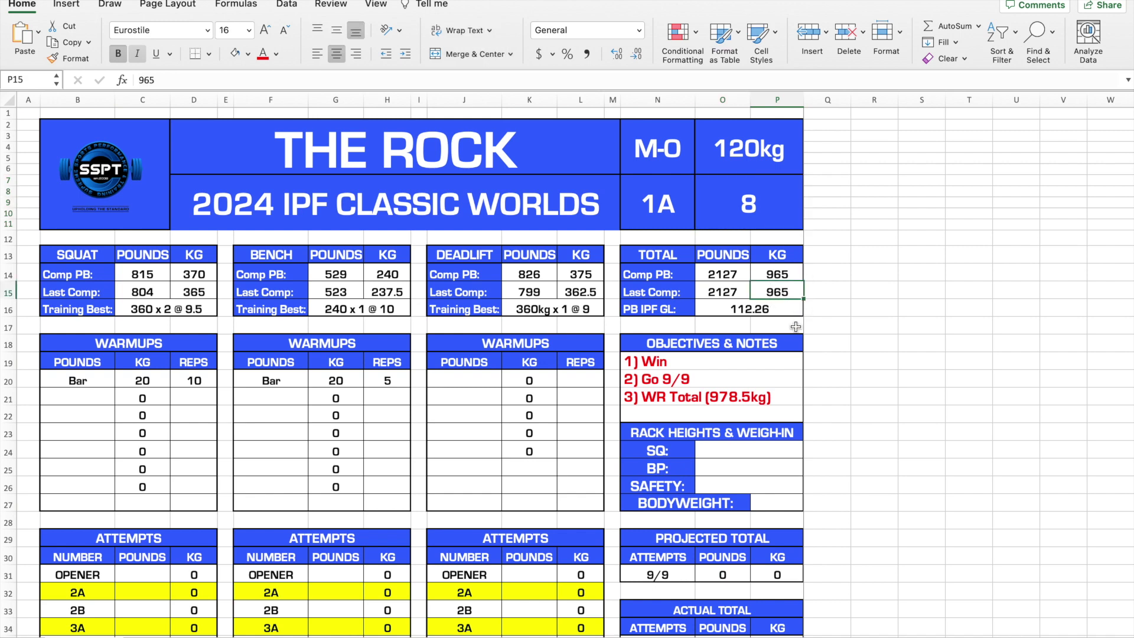
{"action": "left_click", "coordinate": [184, 276]}
{"action": "left_click", "coordinate": [387, 277]}
{"action": "left_click", "coordinate": [570, 276]}
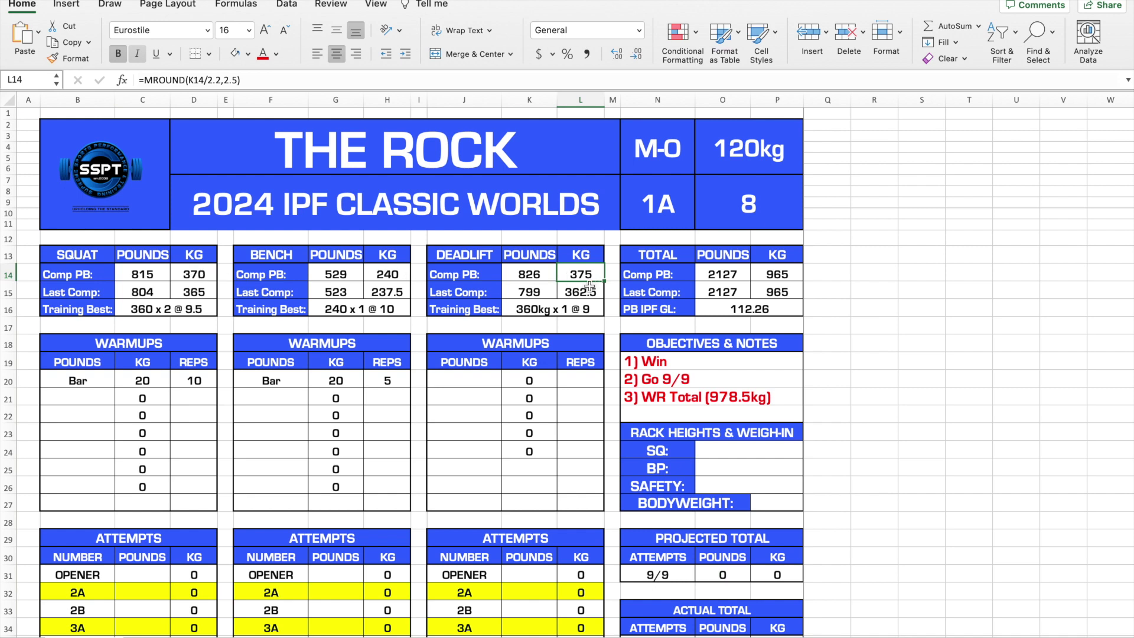
{"action": "left_click", "coordinate": [809, 280]}
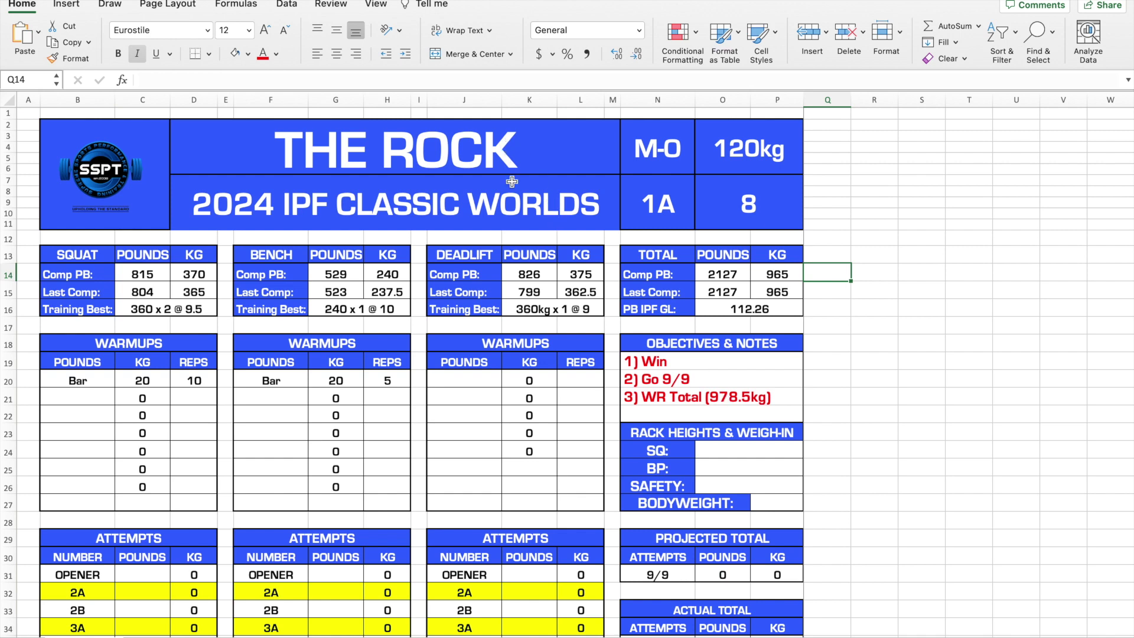
Review the three meet objectives, and compare the squat and deadlift competition bests
{"action": "left_click", "coordinate": [674, 365]}
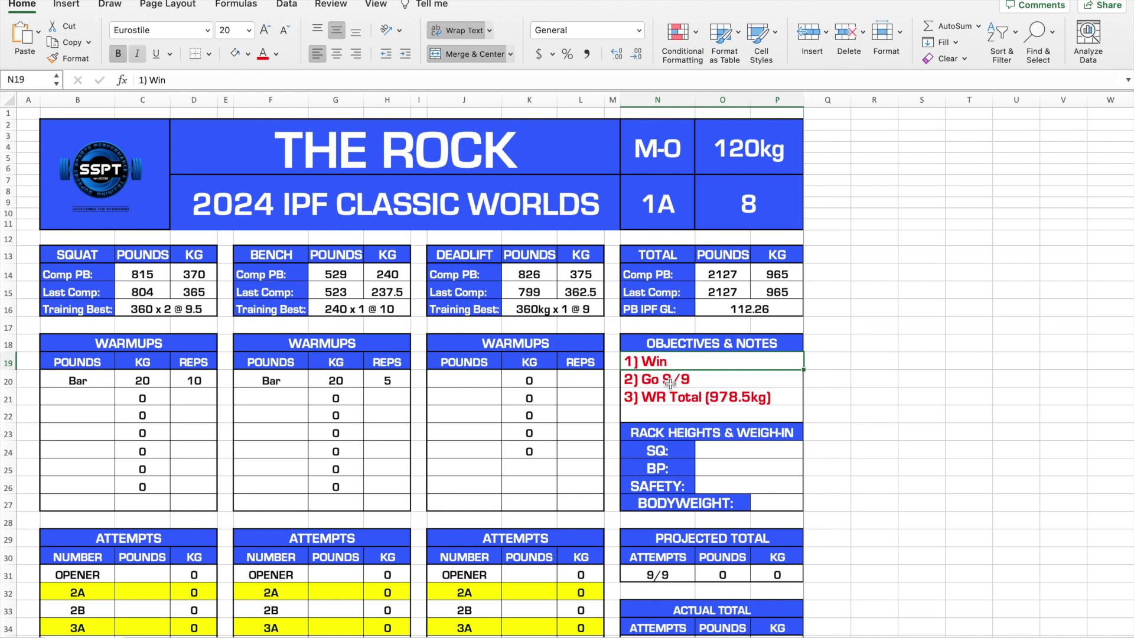
{"action": "left_click", "coordinate": [678, 382]}
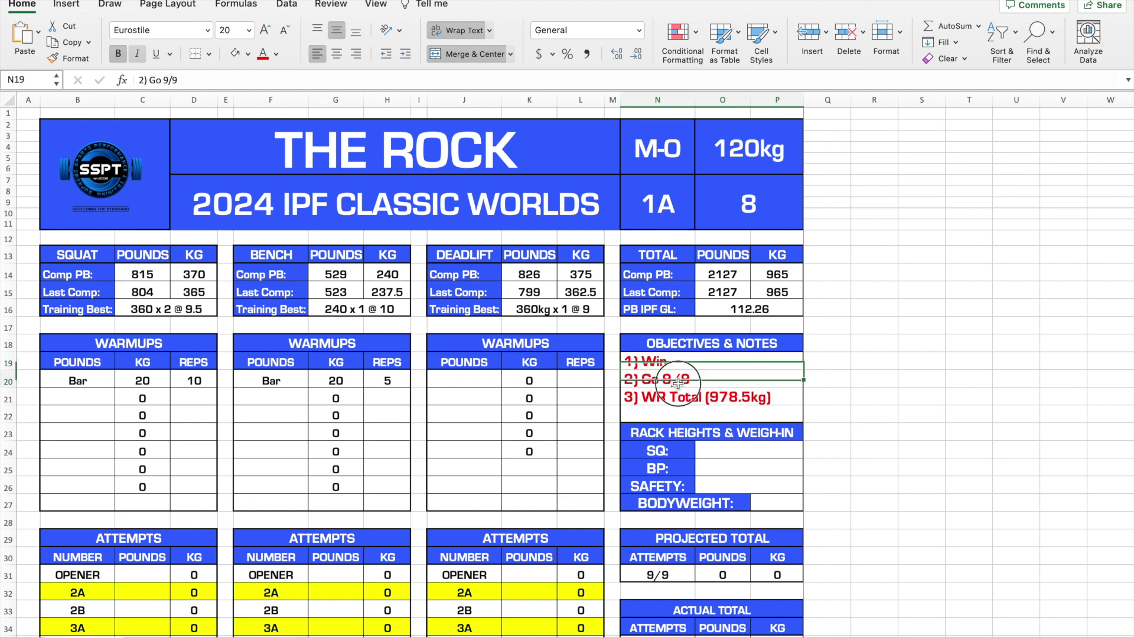
{"action": "left_click", "coordinate": [707, 398]}
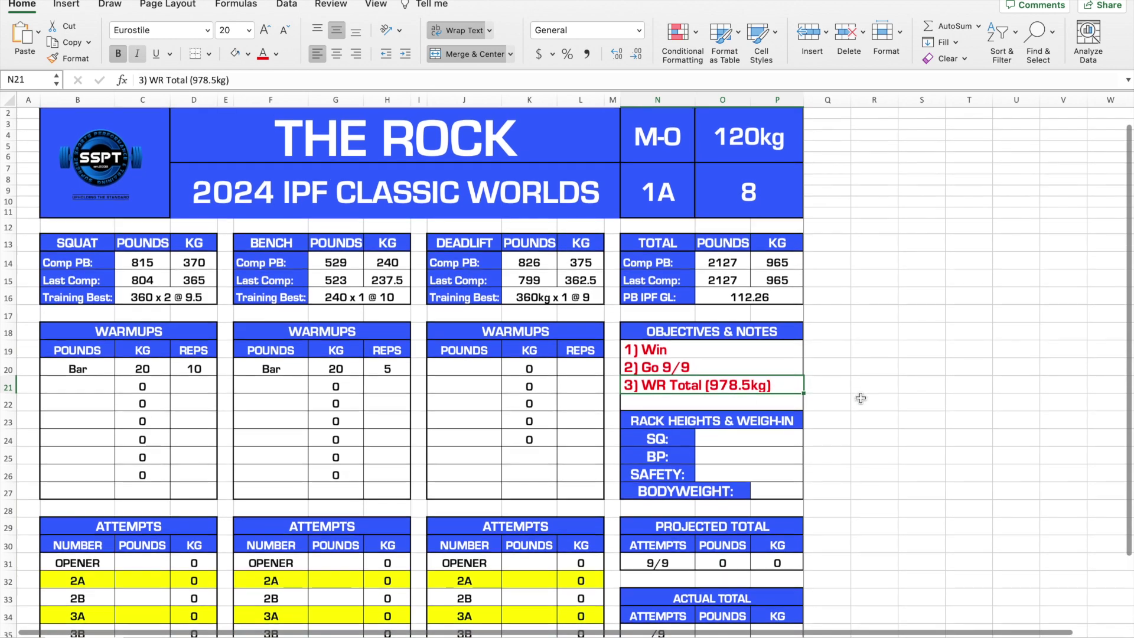
{"action": "scroll", "coordinate": [860, 398], "scroll_direction": "down", "scroll_amount": 2}
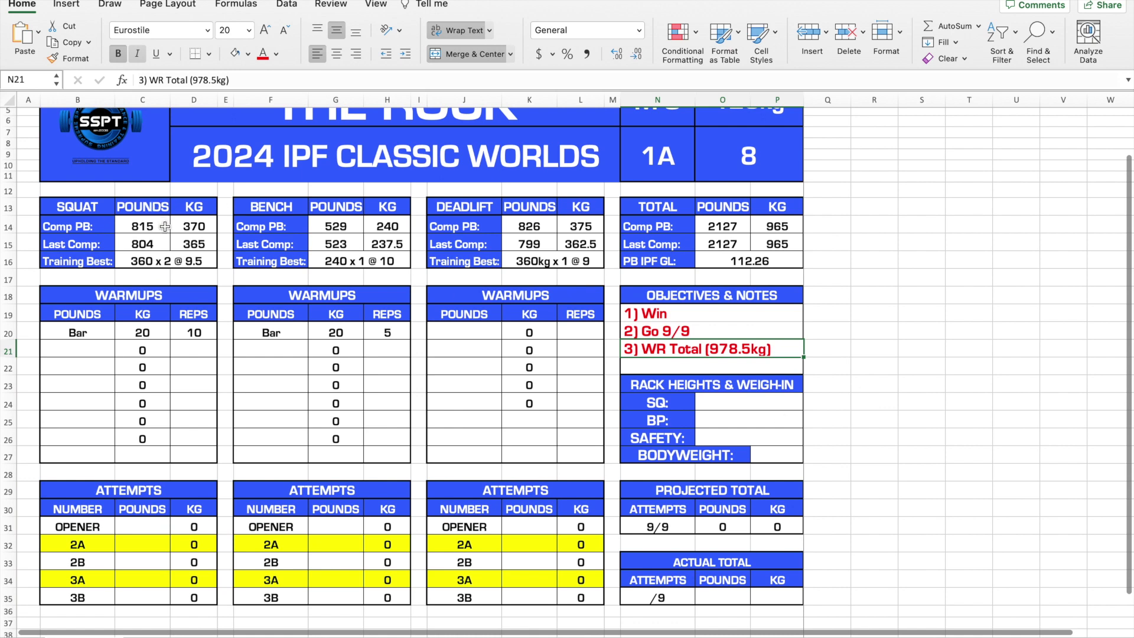
{"action": "left_click", "coordinate": [197, 228]}
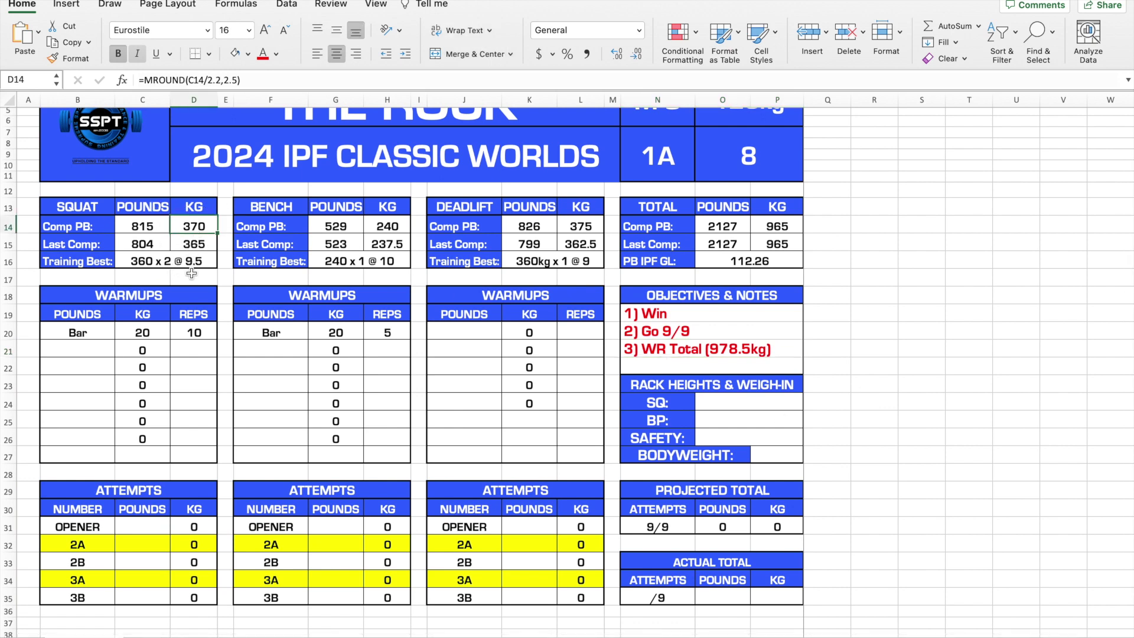
{"action": "left_click", "coordinate": [586, 225]}
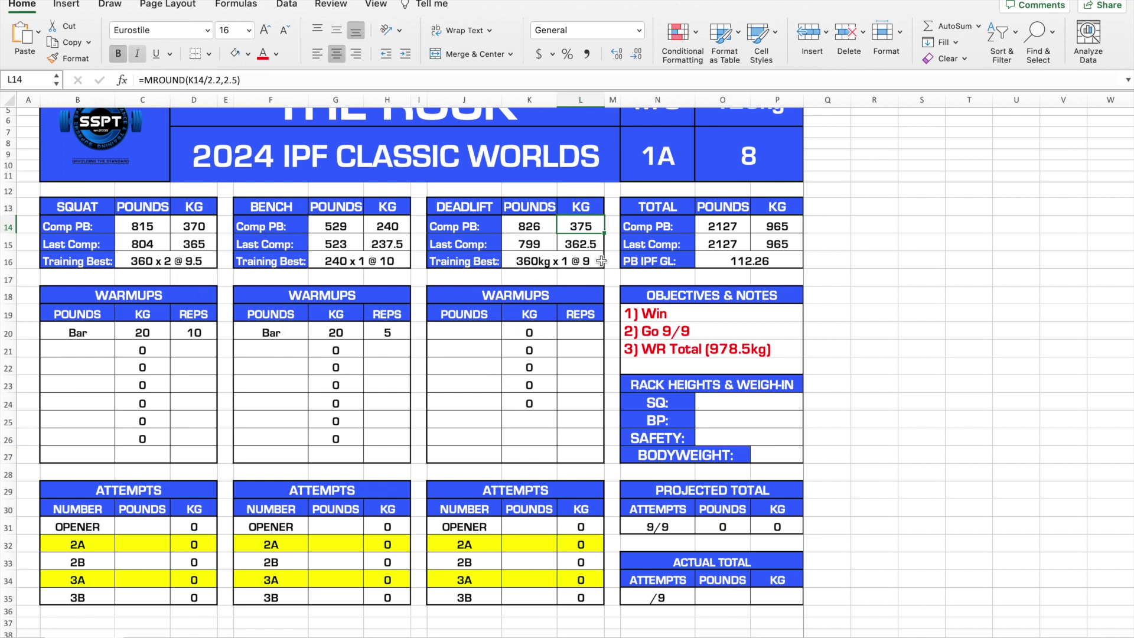
{"action": "left_click", "coordinate": [180, 226]}
{"action": "left_click", "coordinate": [583, 228]}
Enter the squat attempts in pounds from last to first: 826 for 3A, 788 for 2A and 744 for the opener
{"action": "left_click", "coordinate": [141, 578]}
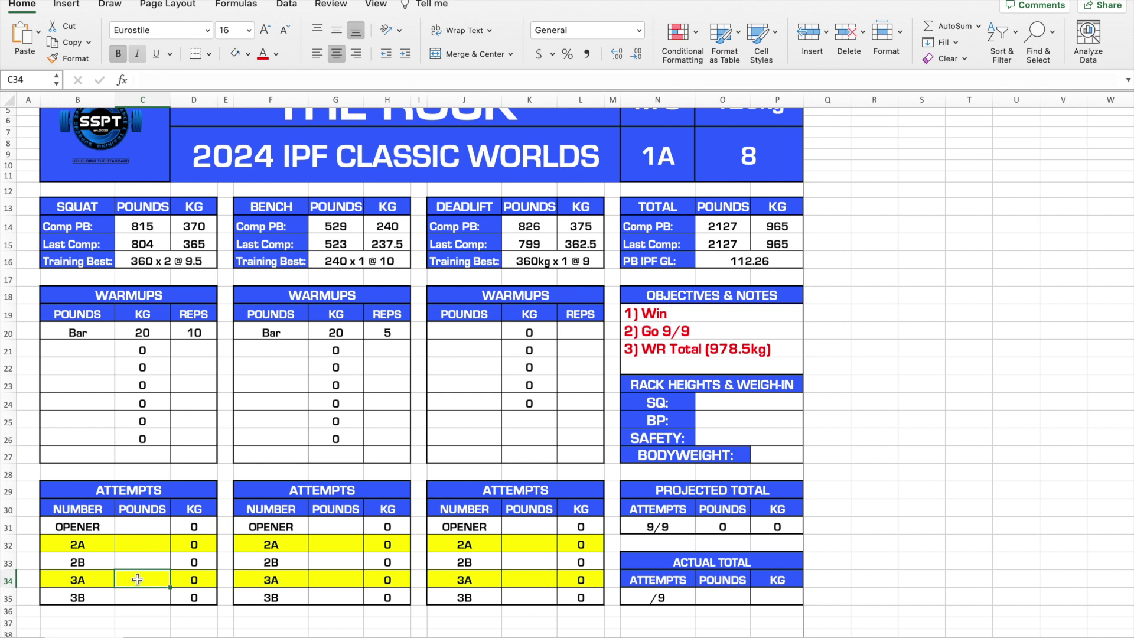
{"action": "type", "text": "826"}
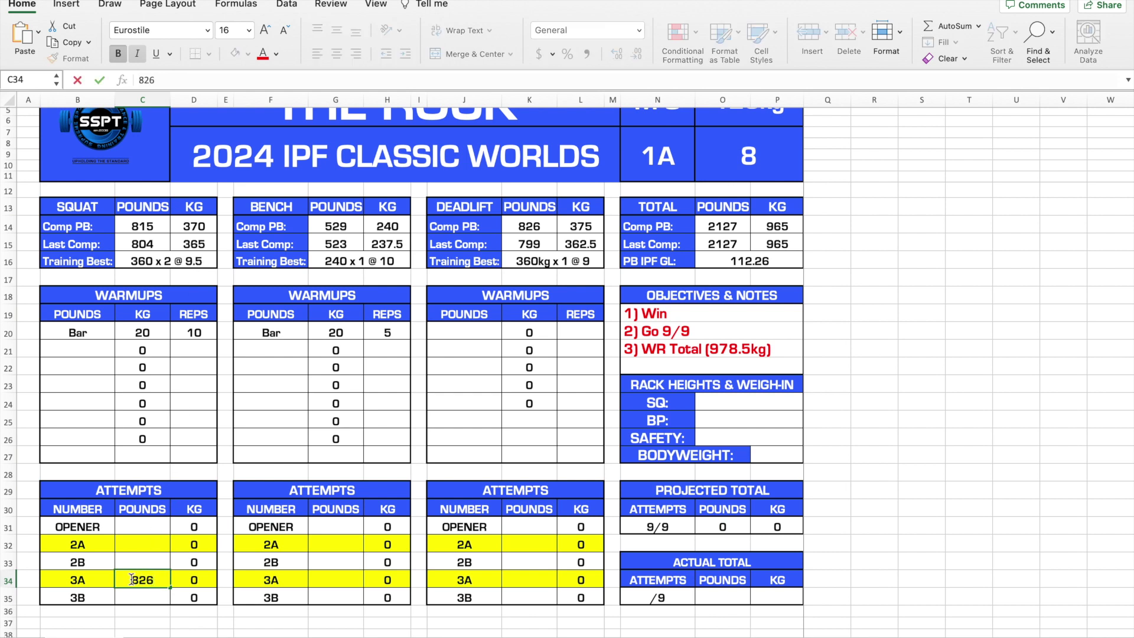
{"action": "key", "text": "Up"}
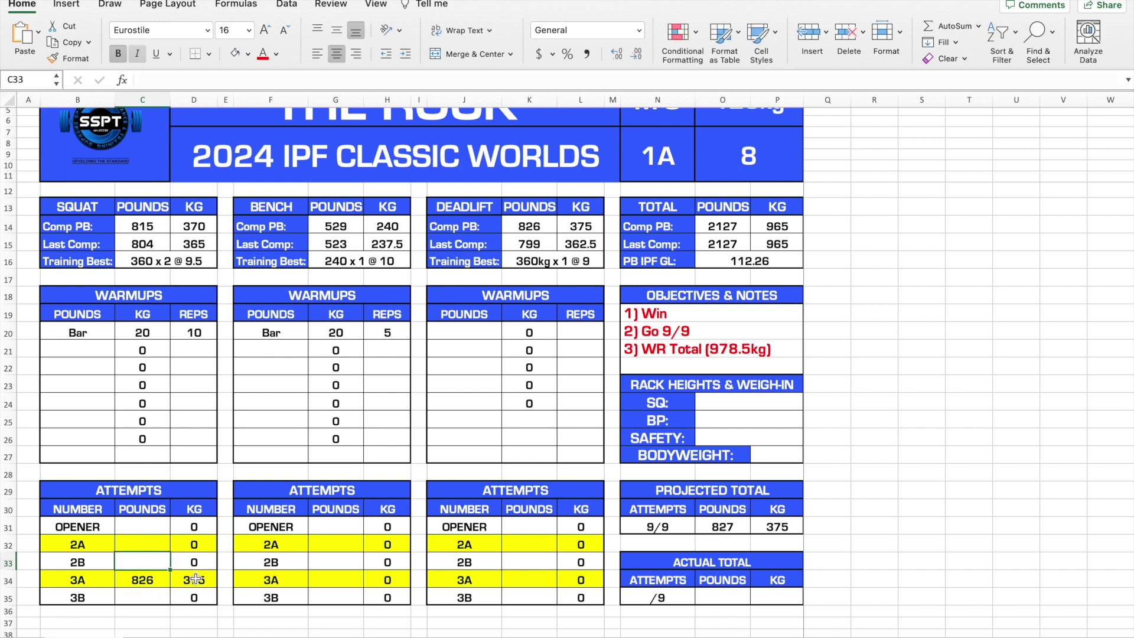
{"action": "left_click", "coordinate": [152, 544]}
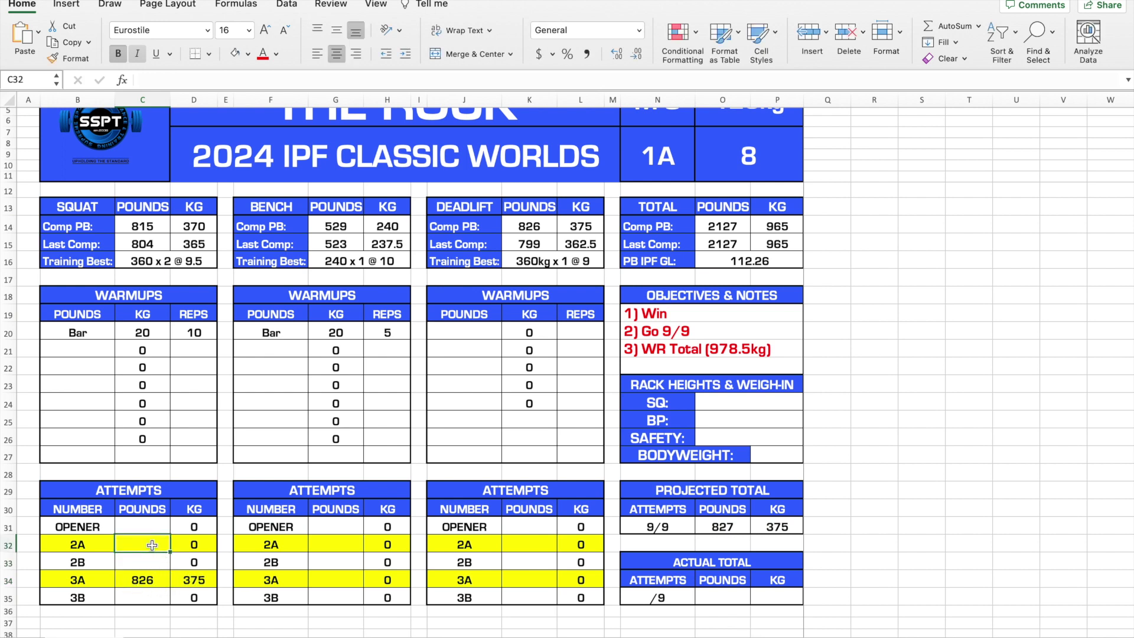
{"action": "type", "text": "788"}
{"action": "key", "text": "Up"}
{"action": "type", "text": "744"}
{"action": "key", "text": "Return"}
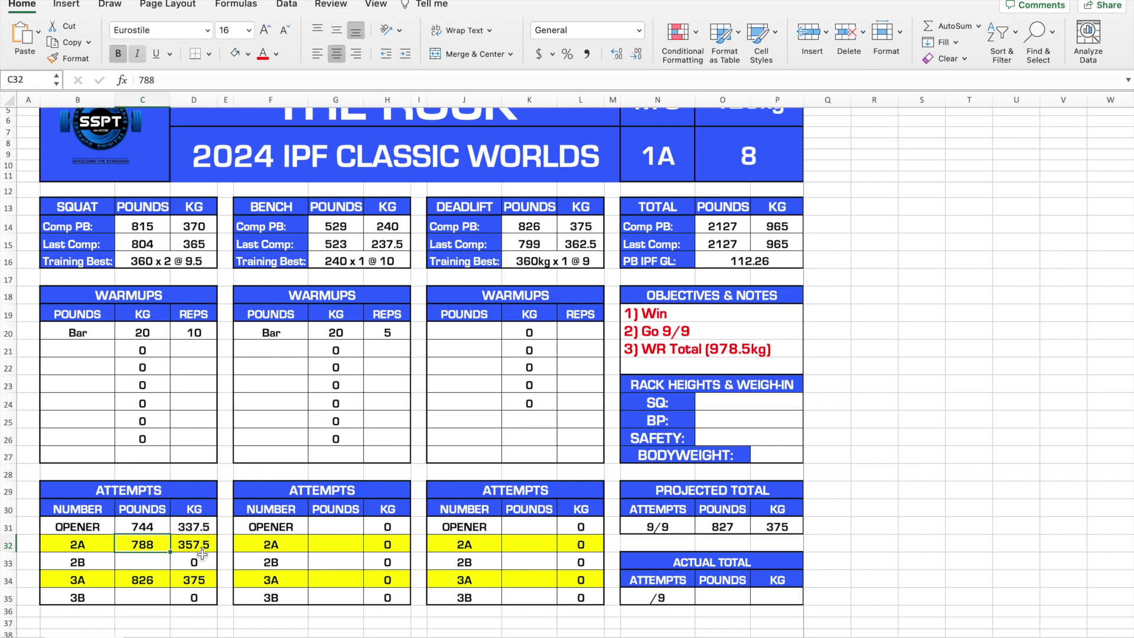
Enter the fallback squat attempts in pounds: 777 for 2B and 810 for 3B
{"action": "left_click", "coordinate": [149, 561]}
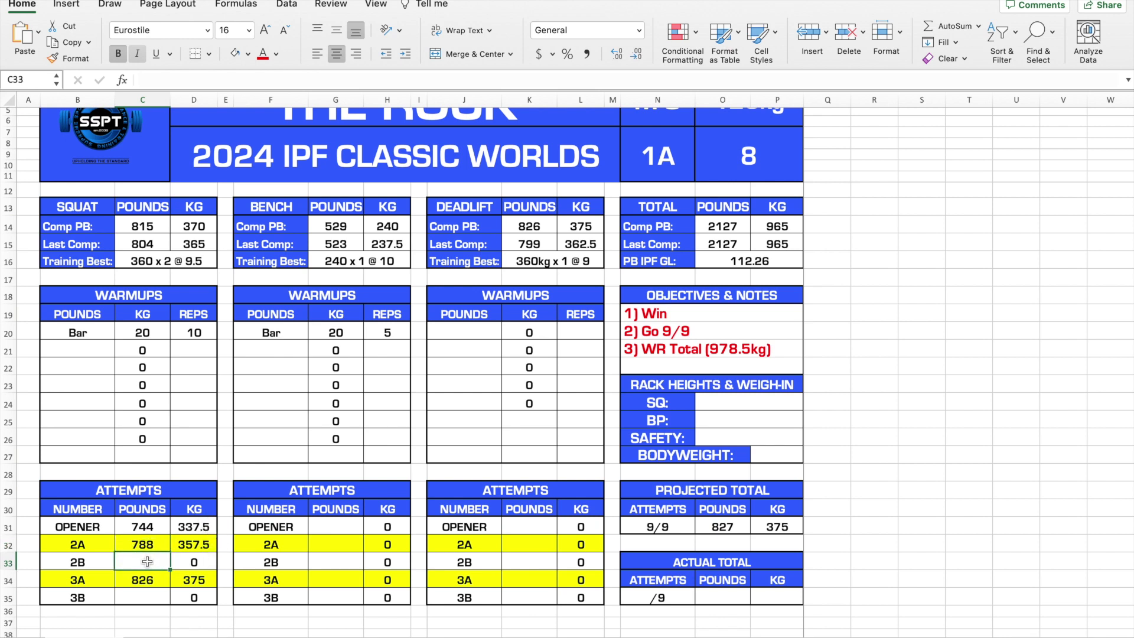
{"action": "type", "text": "77"}
{"action": "key", "text": "Return"}
{"action": "left_click", "coordinate": [147, 561]}
{"action": "type", "text": "777"}
{"action": "key", "text": "Return"}
{"action": "left_click", "coordinate": [158, 597]}
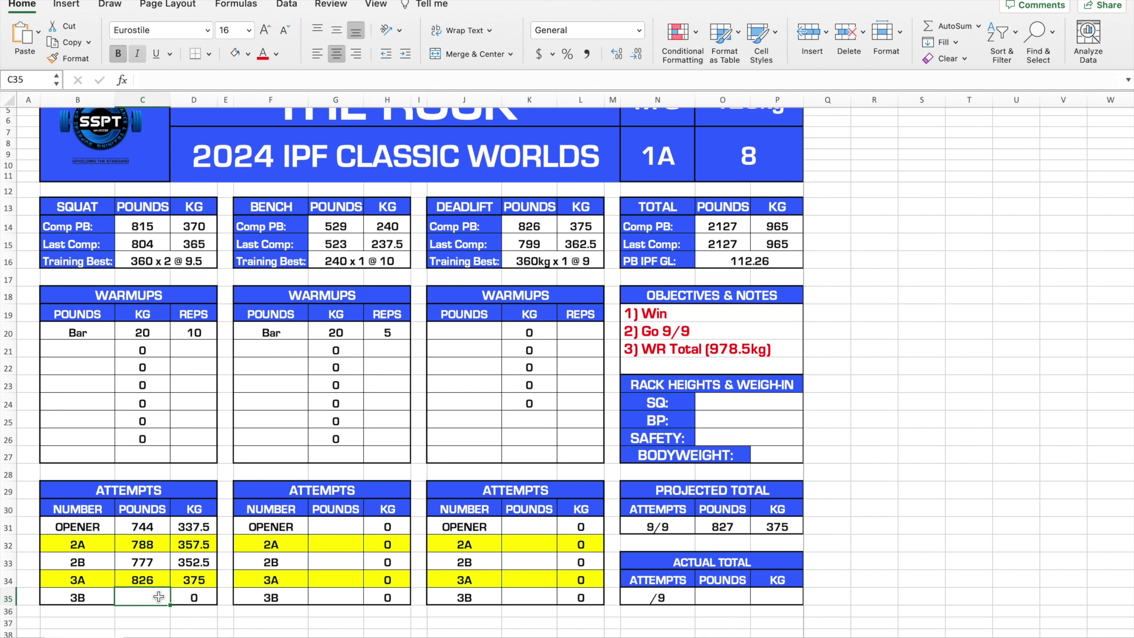
{"action": "type", "text": "810"}
{"action": "key", "text": "Return"}
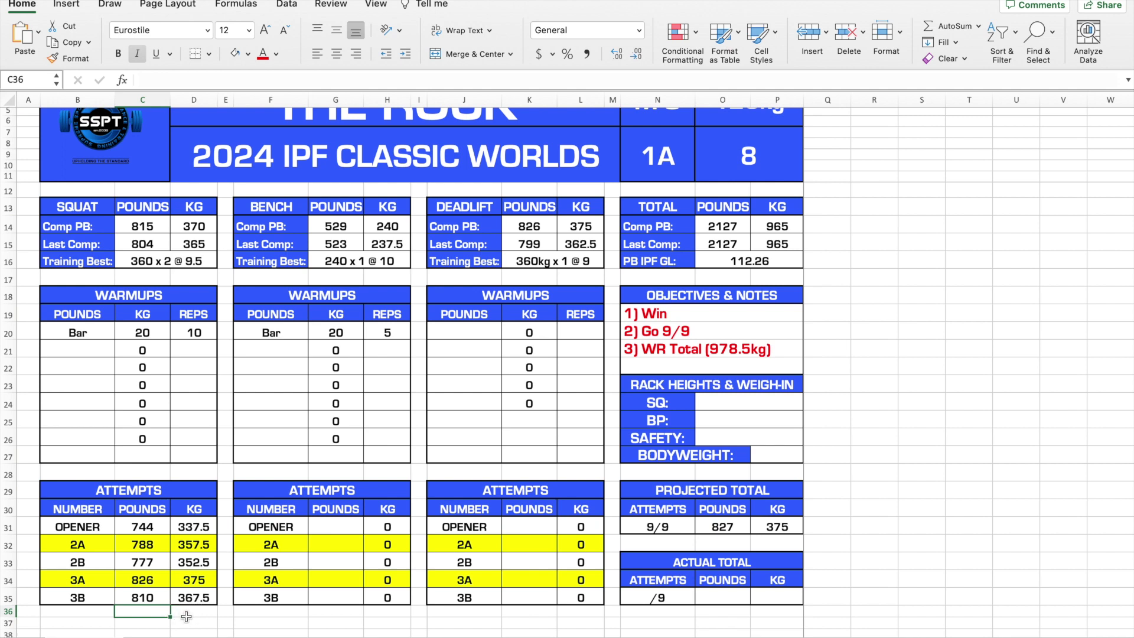
Lower the 3B squat attempt to 804 pounds
{"action": "left_click", "coordinate": [148, 597]}
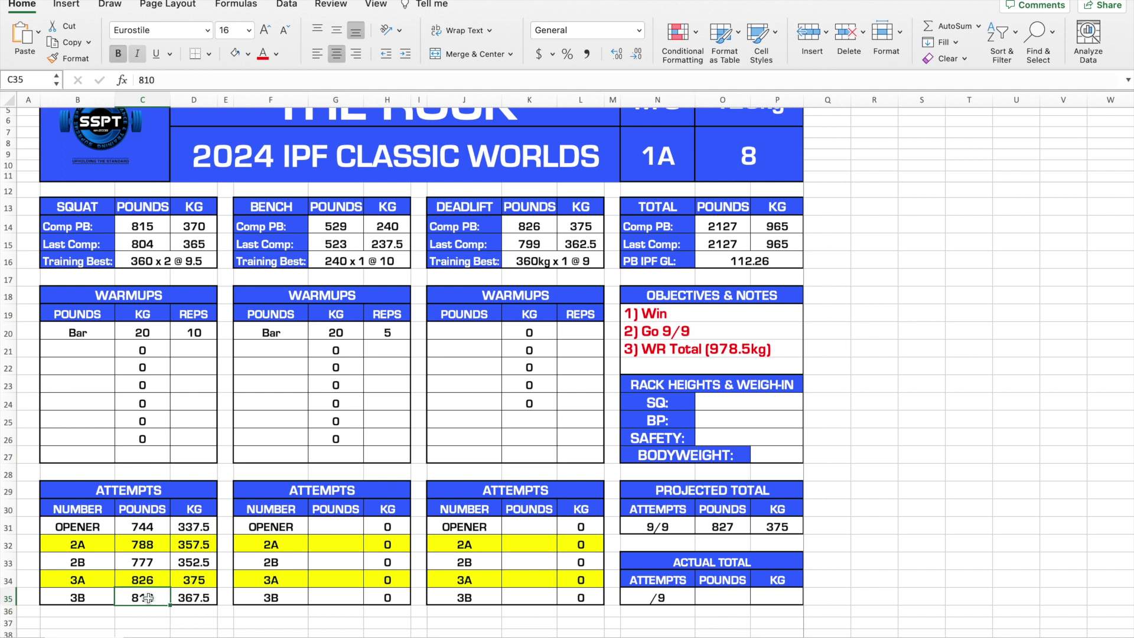
{"action": "type", "text": "804"}
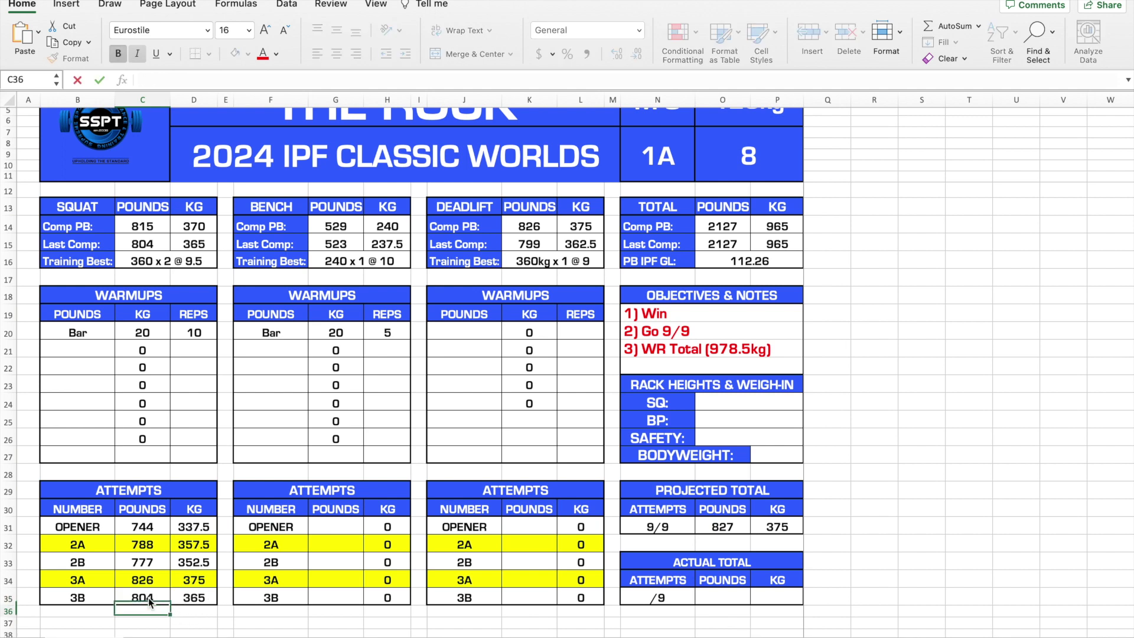
{"action": "key", "text": "Return"}
{"action": "left_click", "coordinate": [149, 598]}
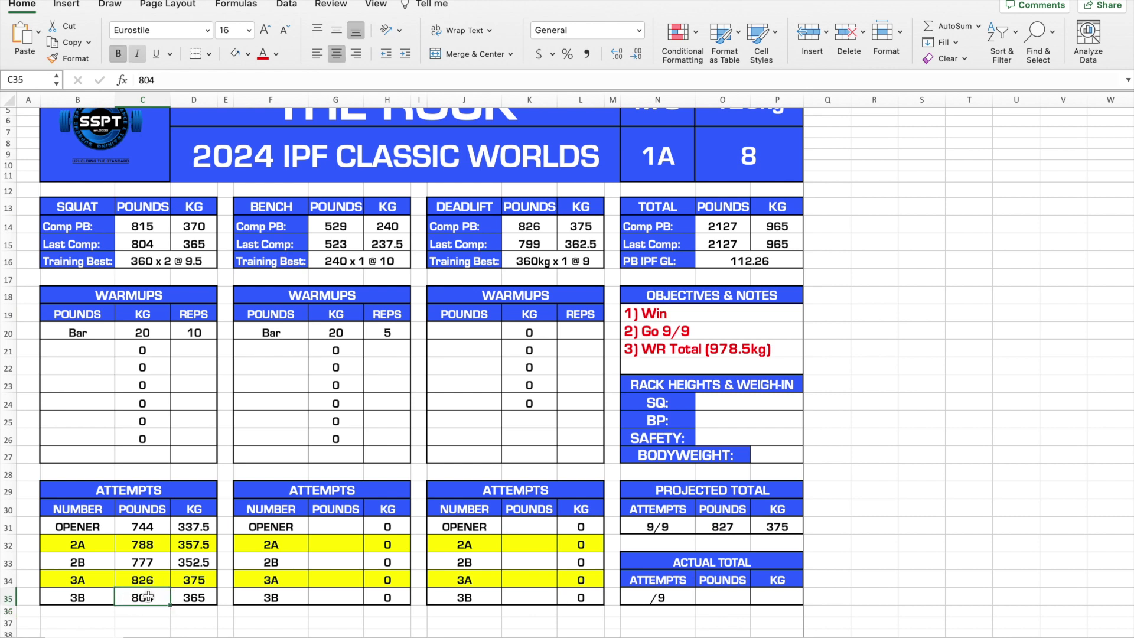
Set the 3B squat attempt to 810 pounds, and compare the squat attempts with the competition best
{"action": "type", "text": "810"}
{"action": "key", "text": "Return"}
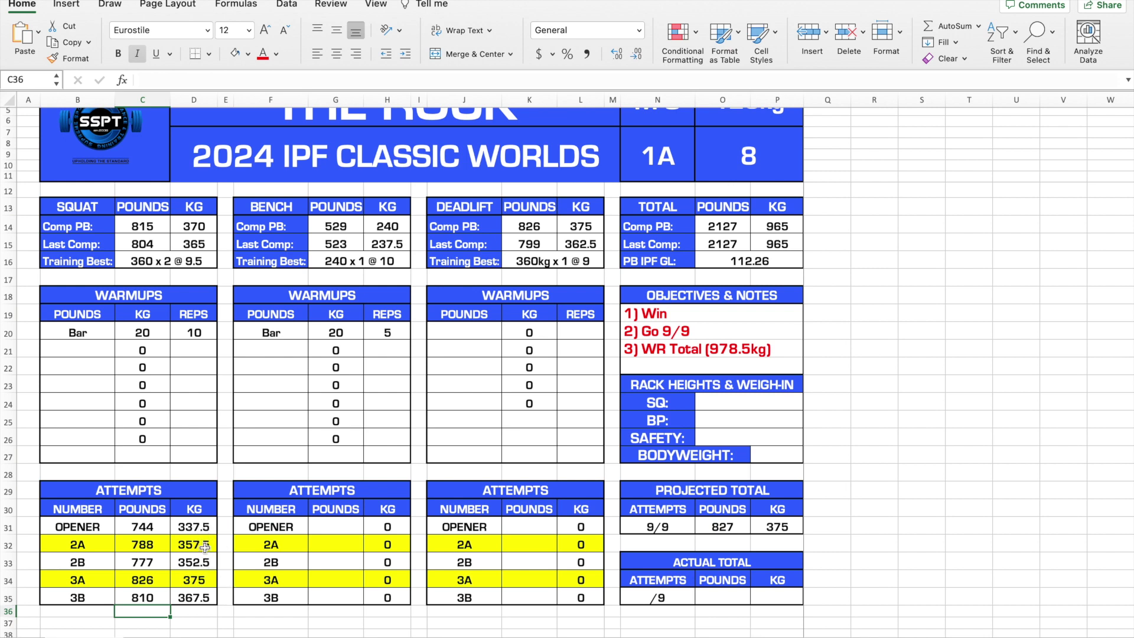
{"action": "left_click", "coordinate": [204, 580]}
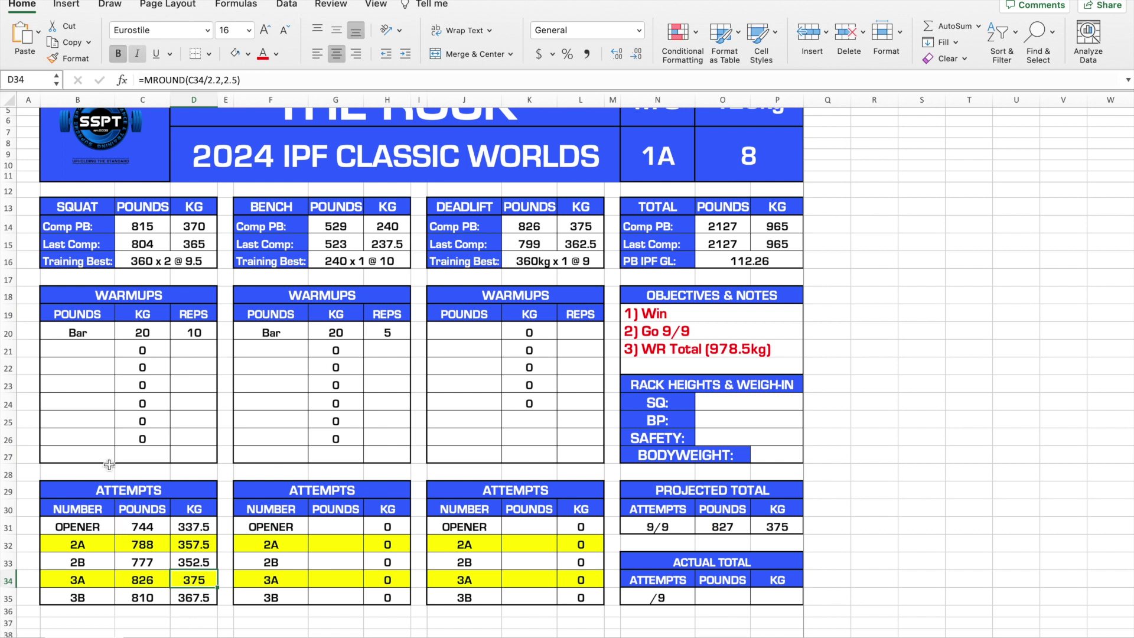
{"action": "left_click", "coordinate": [88, 436]}
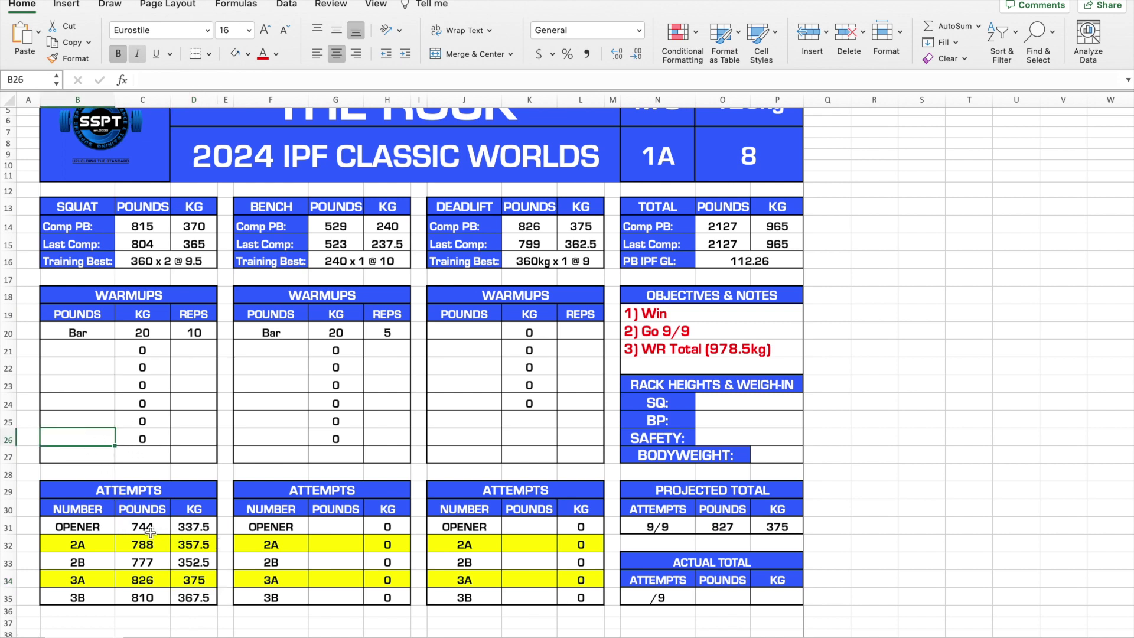
{"action": "left_click_drag", "start_coordinate": [150, 531], "coordinate": [155, 580]}
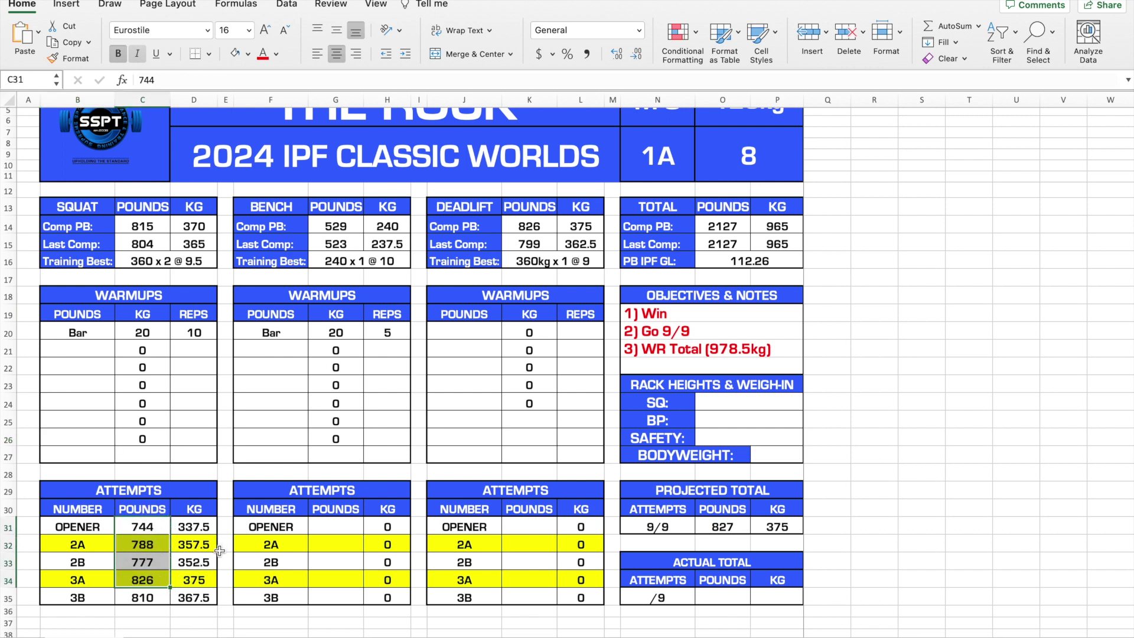
{"action": "left_click", "coordinate": [201, 543]}
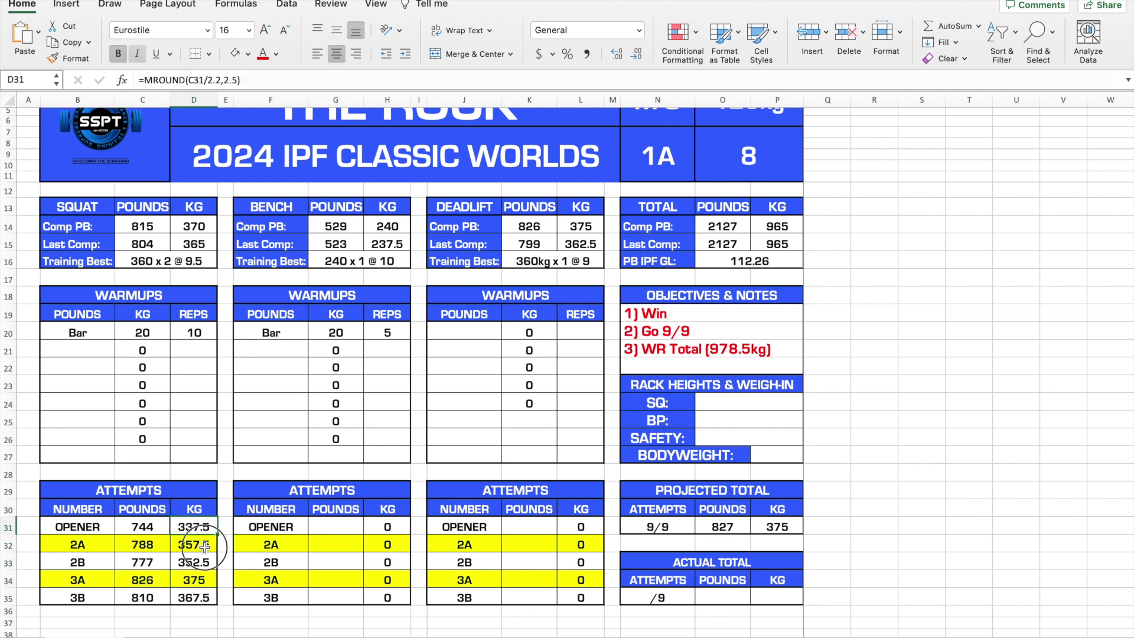
{"action": "left_click", "coordinate": [194, 230]}
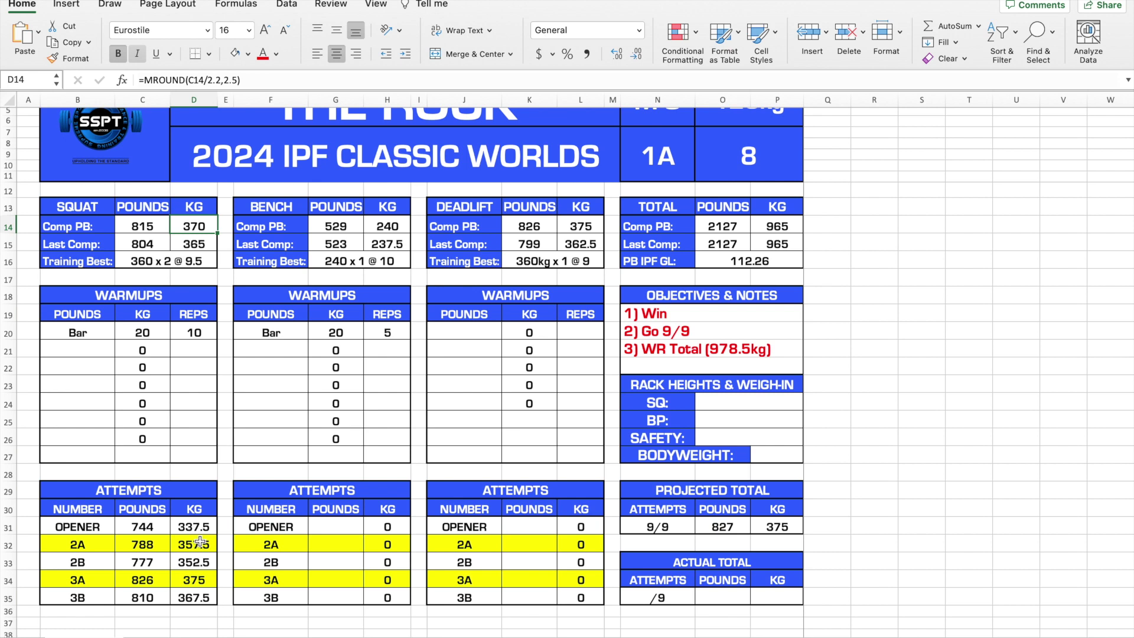
Enter 677 pounds as the last squat warm-up, and compare its kilogram value with the opener
{"action": "left_click", "coordinate": [81, 435]}
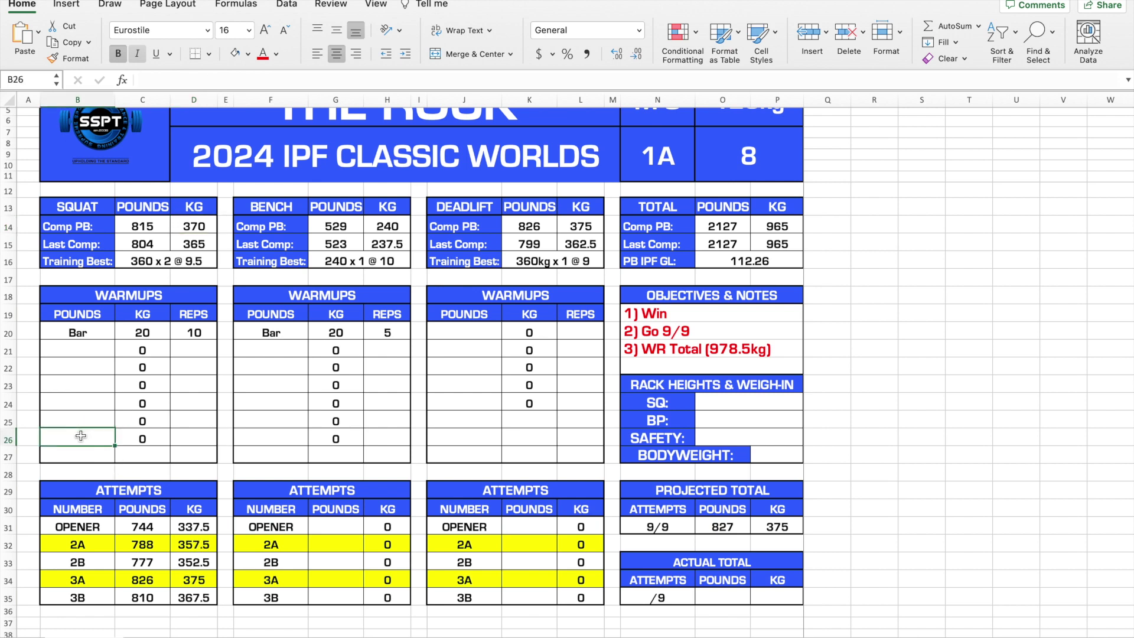
{"action": "type", "text": "677"}
{"action": "key", "text": "Up"}
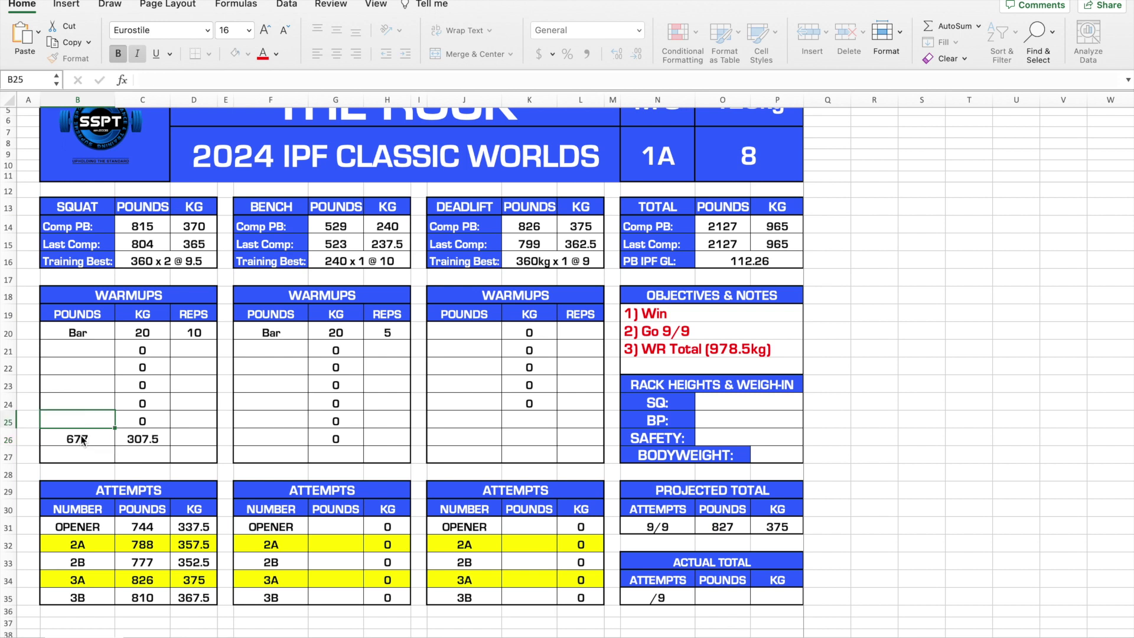
{"action": "left_click", "coordinate": [147, 439]}
{"action": "left_click", "coordinate": [204, 528]}
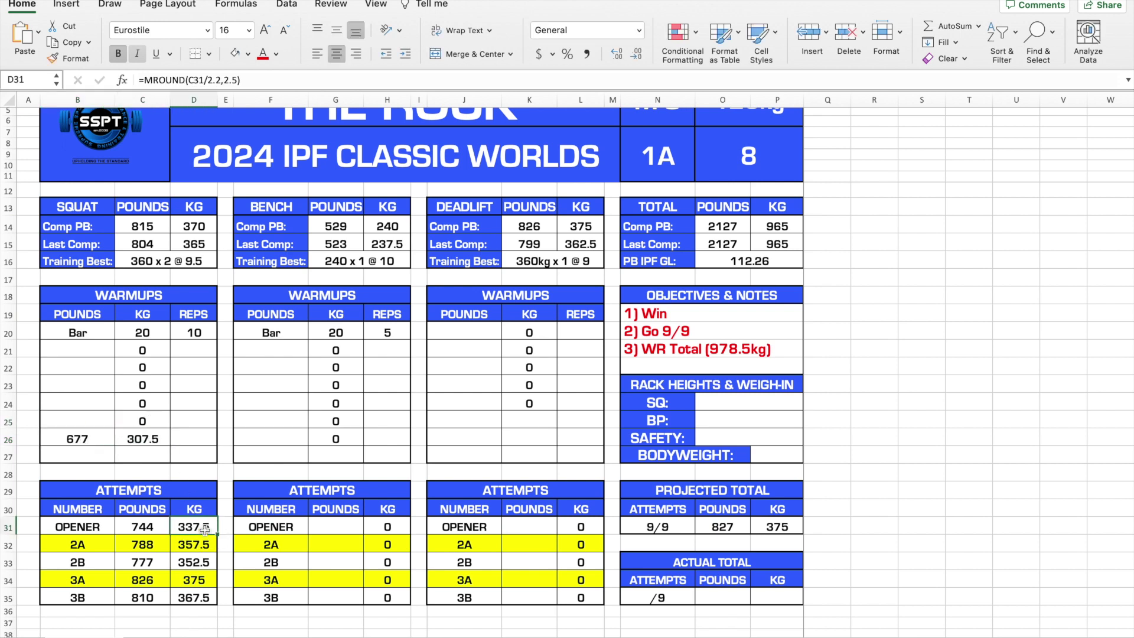
Fill in the remaining squat warm-ups in pounds from heaviest to lightest: 595, 507, 396, 286 and 176
{"action": "left_click", "coordinate": [82, 422]}
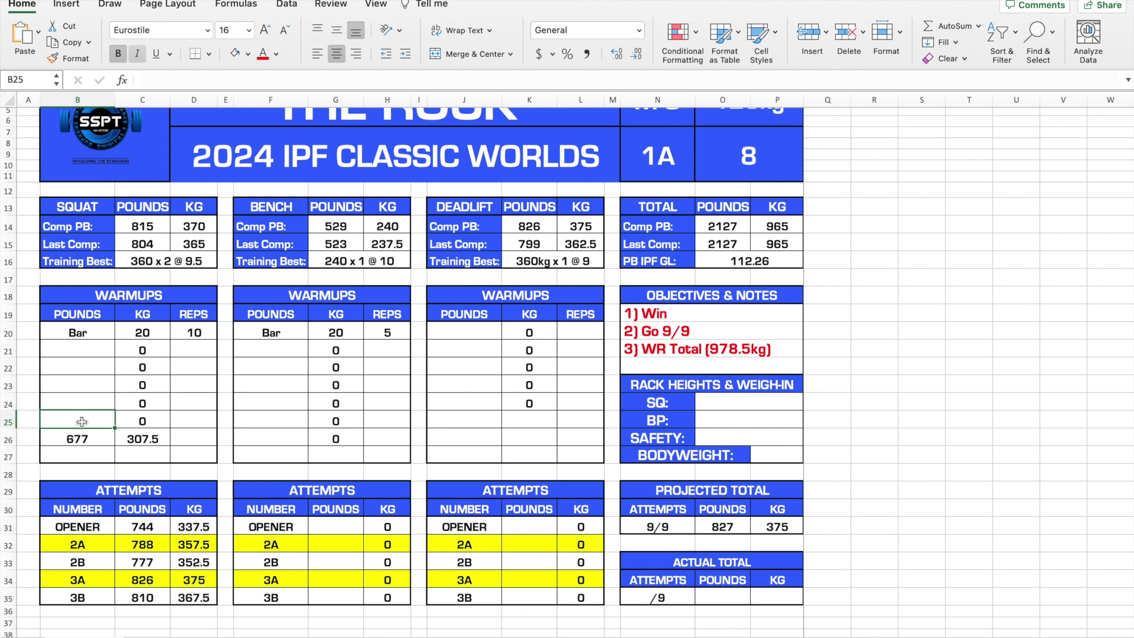
{"action": "type", "text": "595"}
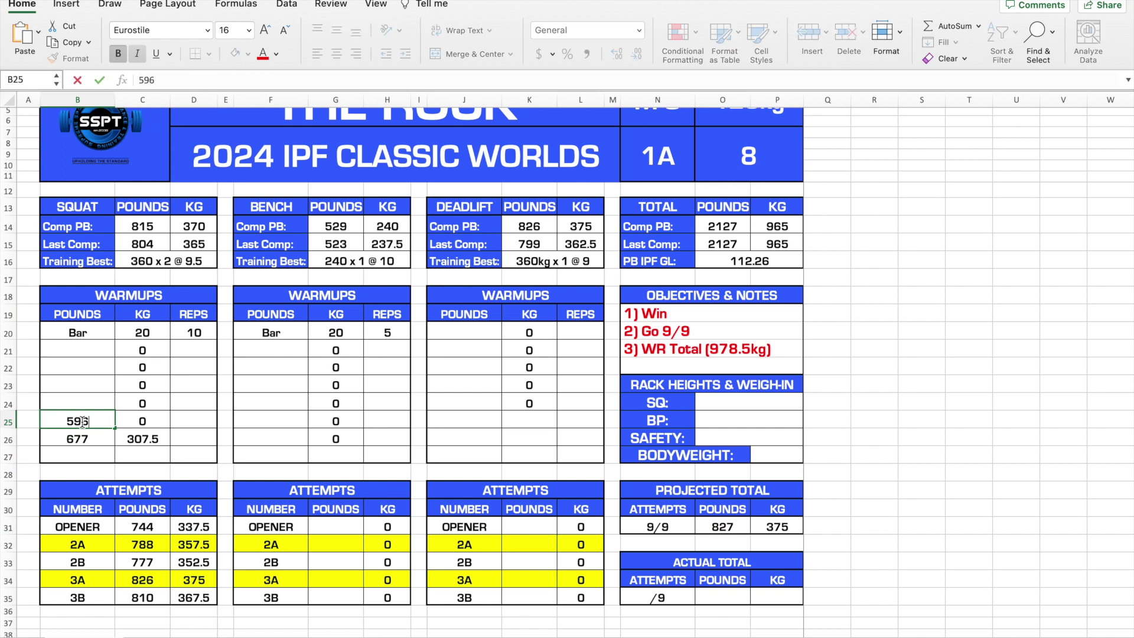
{"action": "key", "text": "Up"}
{"action": "type", "text": "507"}
{"action": "key", "text": "Up"}
{"action": "type", "text": "396"}
{"action": "key", "text": "Up"}
{"action": "type", "text": "286"}
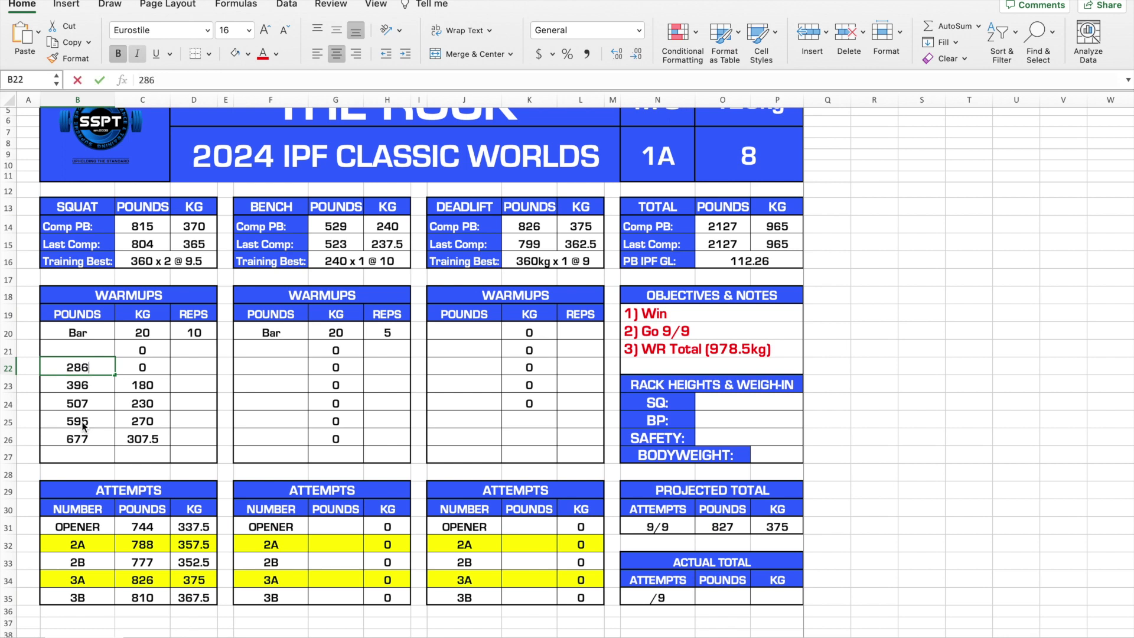
{"action": "key", "text": "Up"}
{"action": "type", "text": "176"}
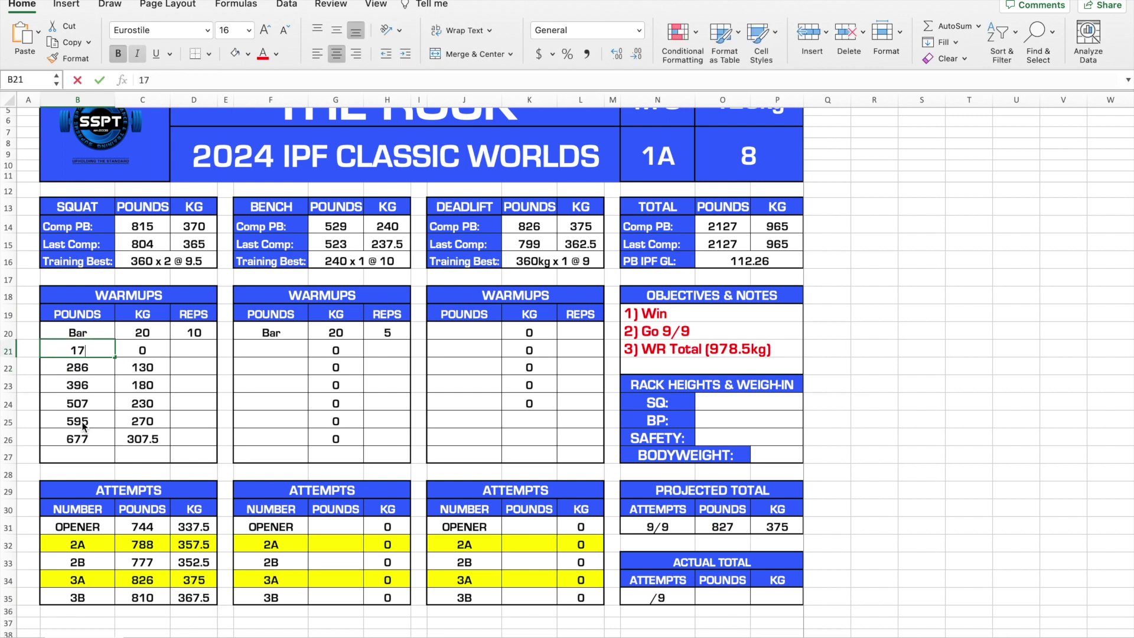
{"action": "key", "text": "Return"}
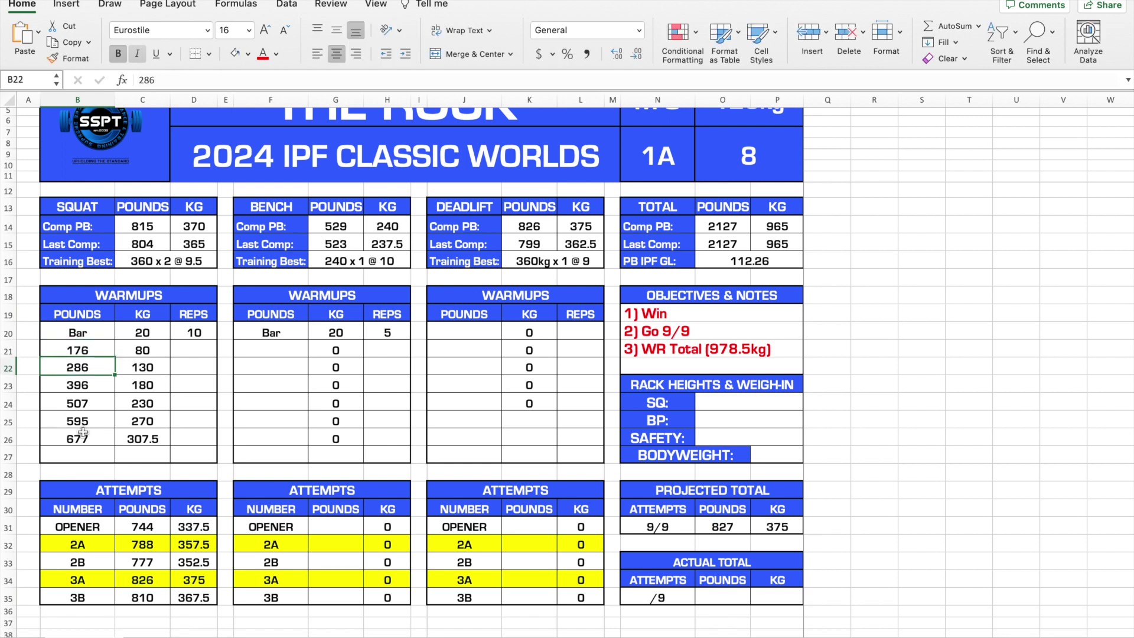
Review the kilogram progression of the squat warm-ups up to the opener
{"action": "left_click", "coordinate": [153, 351]}
{"action": "left_click", "coordinate": [156, 368]}
{"action": "left_click", "coordinate": [160, 384]}
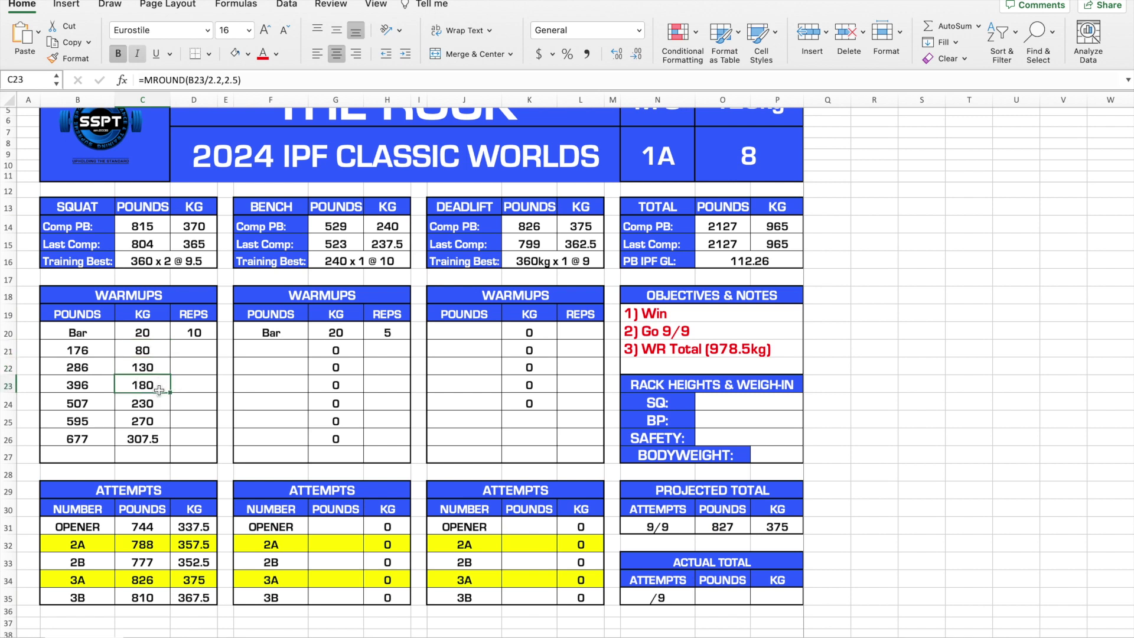
{"action": "left_click", "coordinate": [159, 403]}
{"action": "left_click", "coordinate": [159, 420]}
{"action": "left_click", "coordinate": [159, 438]}
{"action": "left_click", "coordinate": [192, 527]}
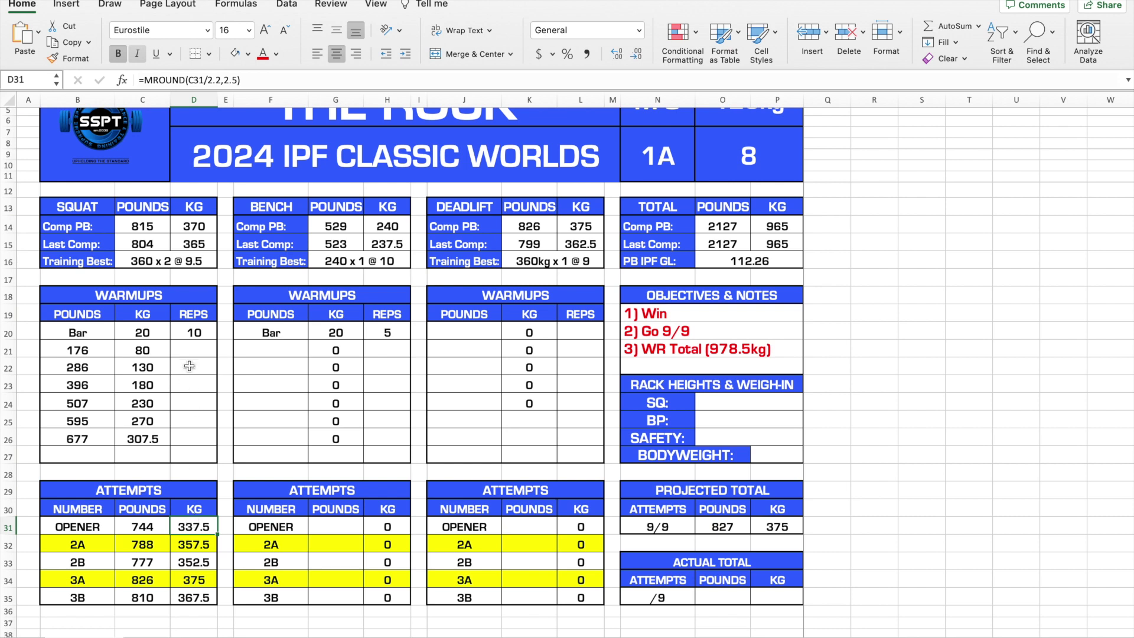
Enter the reps for the squat warm-ups after the bar: 5, 3, 2, 2, 1 and 1
{"action": "left_click", "coordinate": [195, 348]}
{"action": "type", "text": "5"}
{"action": "key", "text": "Return"}
{"action": "type", "text": "3"}
{"action": "key", "text": "Return"}
{"action": "type", "text": "2"}
{"action": "key", "text": "Return"}
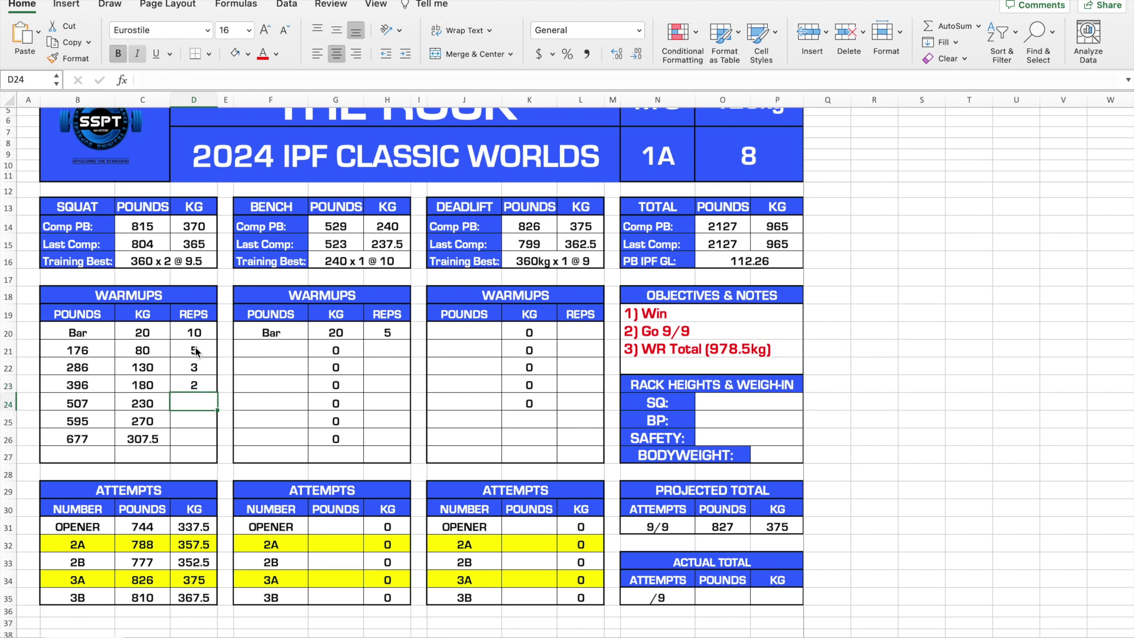
{"action": "type", "text": "2"}
{"action": "key", "text": "Return"}
{"action": "type", "text": "1"}
{"action": "key", "text": "Return"}
{"action": "type", "text": "1"}
{"action": "key", "text": "Return"}
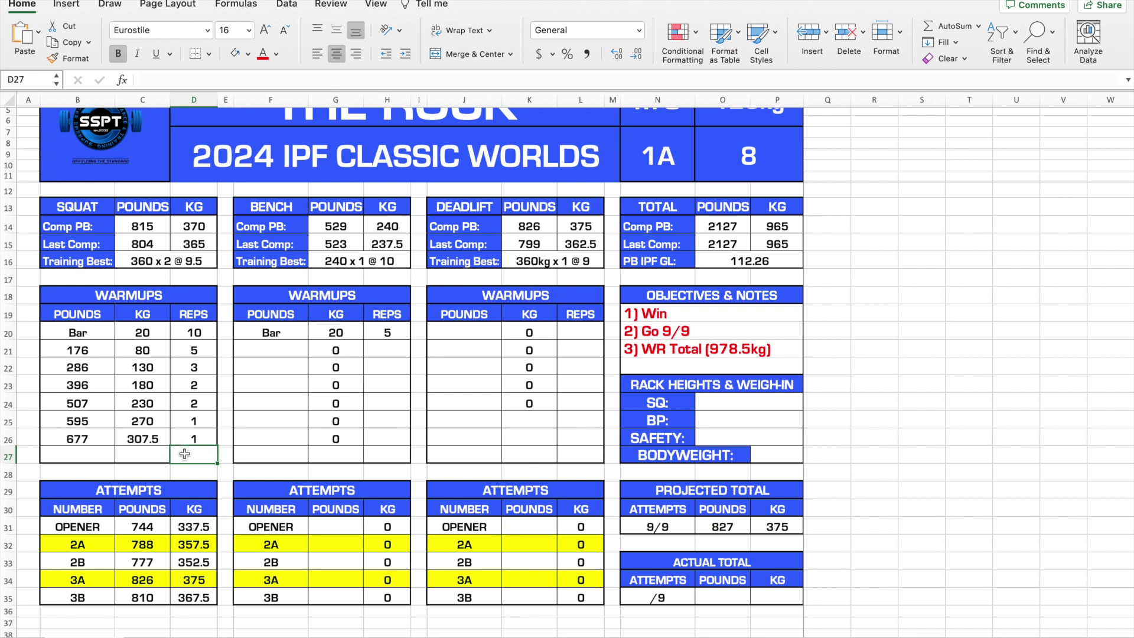
Enter the bench attempts in pounds from last to first: 534 for 3A, 512 for 2A and 490 for the opener
{"action": "scroll", "coordinate": [271, 440], "scroll_direction": "down", "scroll_amount": 1}
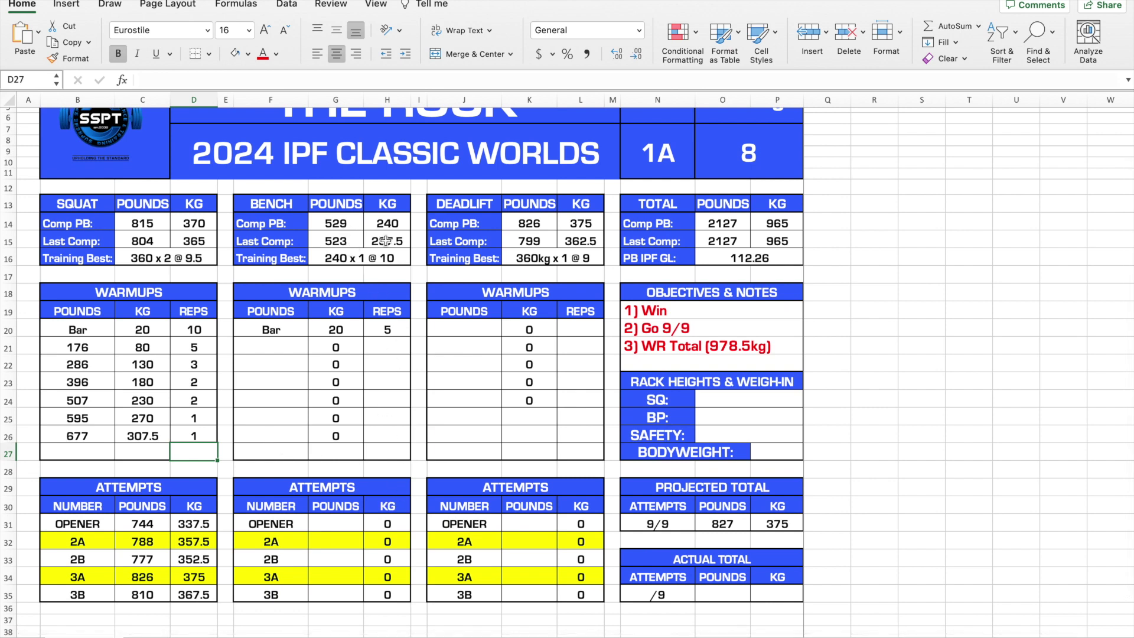
{"action": "left_click", "coordinate": [334, 578]}
{"action": "type", "text": "534"}
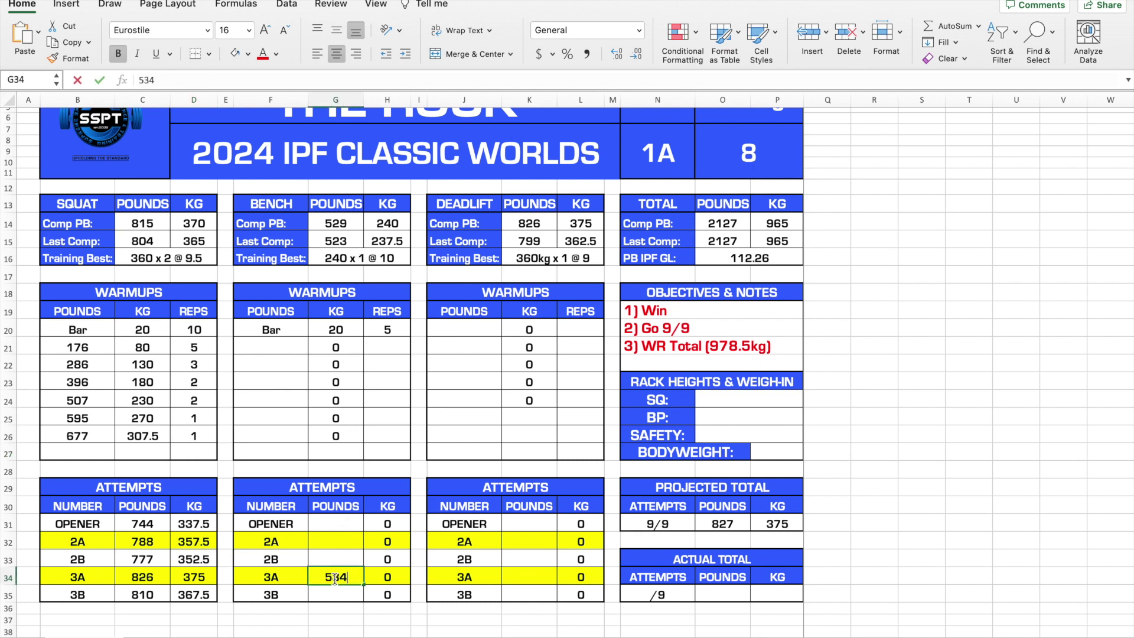
{"action": "key", "text": "shift+Return"}
{"action": "key", "text": "Up"}
{"action": "type", "text": "512"}
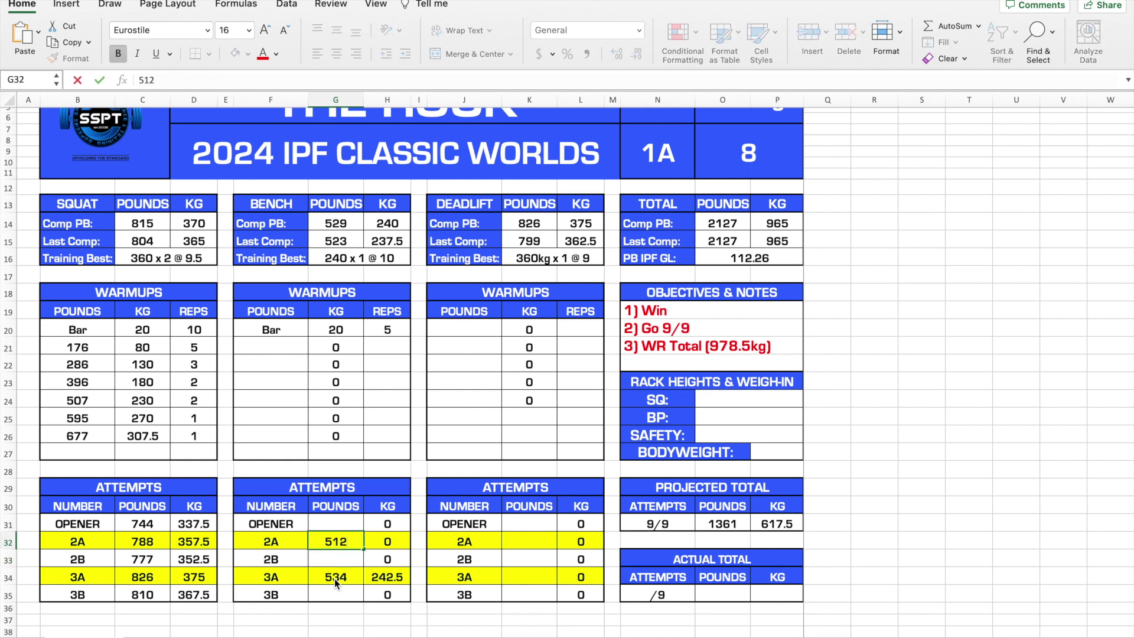
{"action": "key", "text": "shift+Return"}
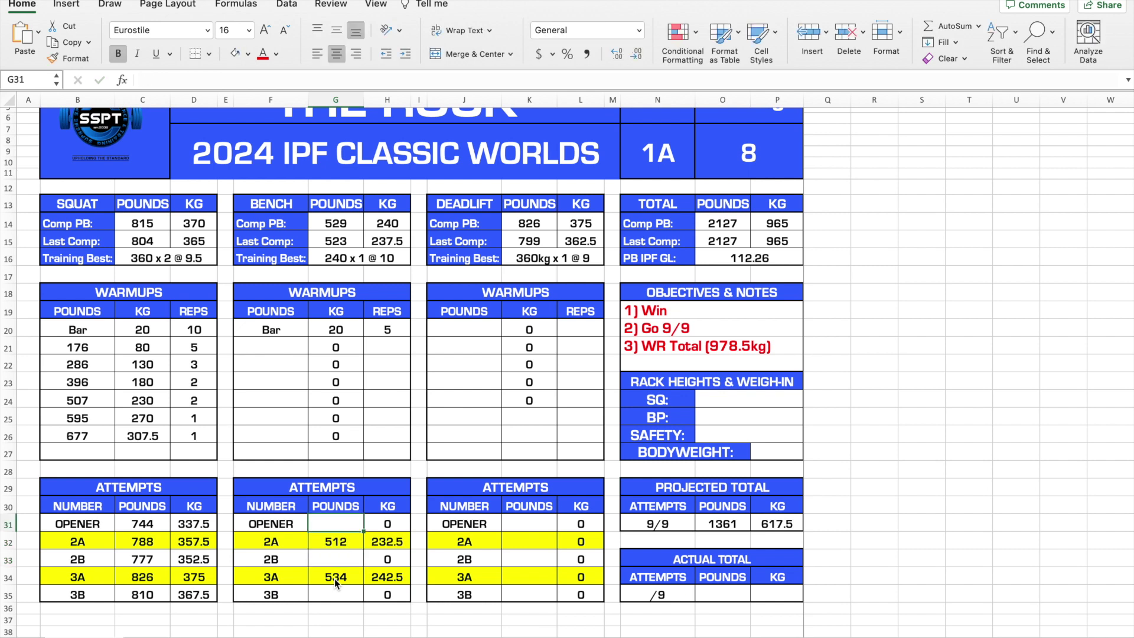
{"action": "type", "text": "490"}
{"action": "key", "text": "Return"}
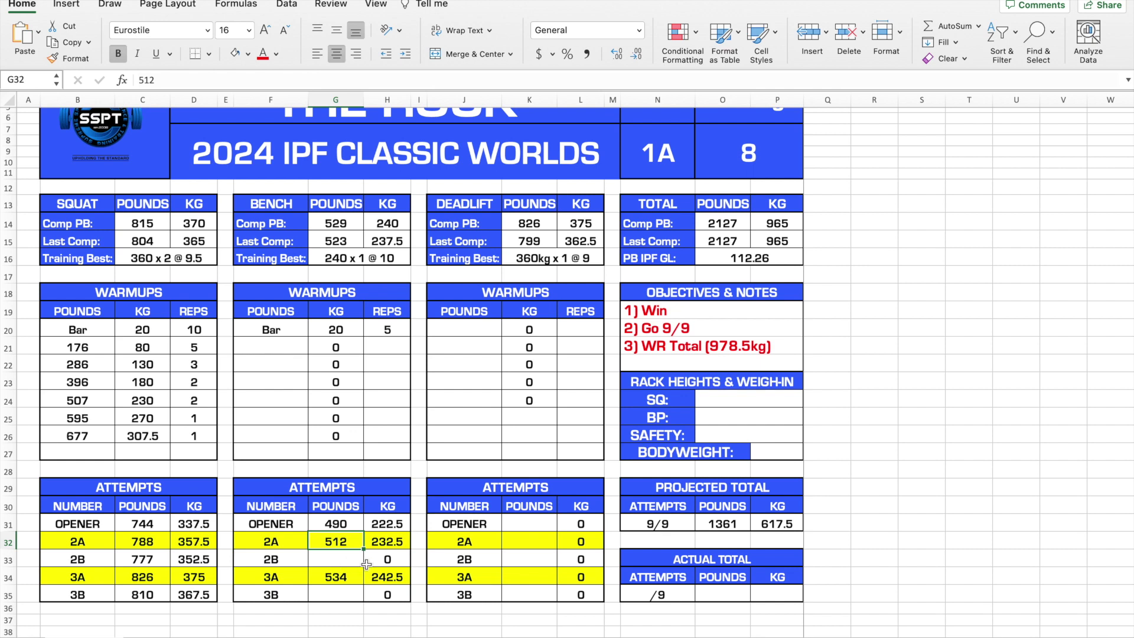
Enter the fallback bench attempts in pounds: 507 for 2B and 518 for 3B
{"action": "left_click", "coordinate": [341, 562]}
{"action": "type", "text": "507"}
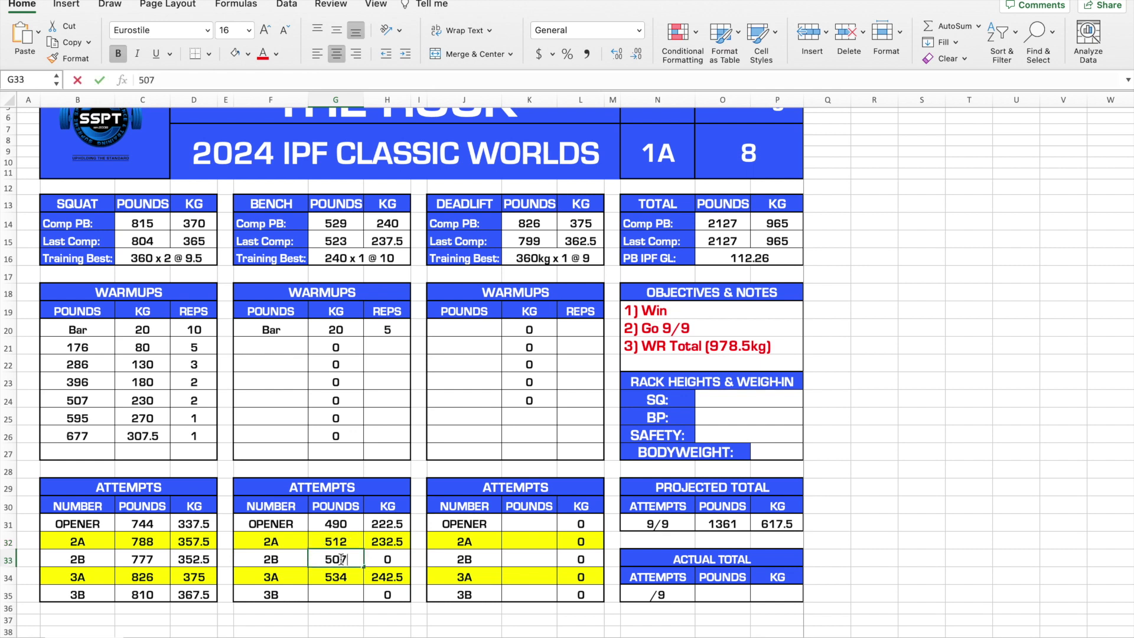
{"action": "key", "text": "Return"}
{"action": "key", "text": "Return"}
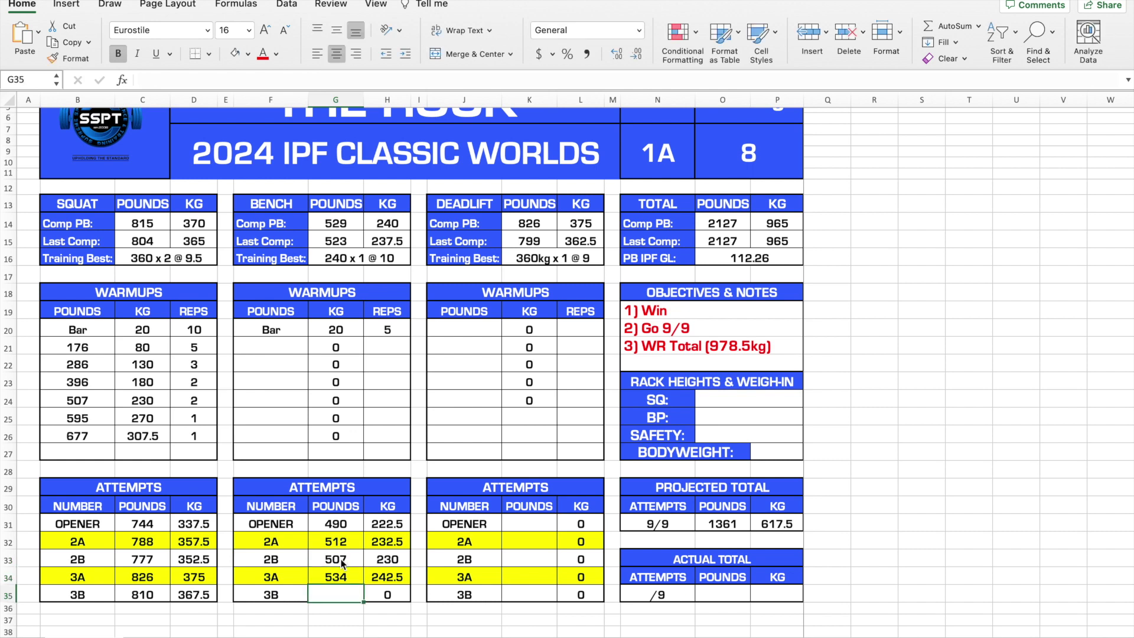
{"action": "type", "text": "518"}
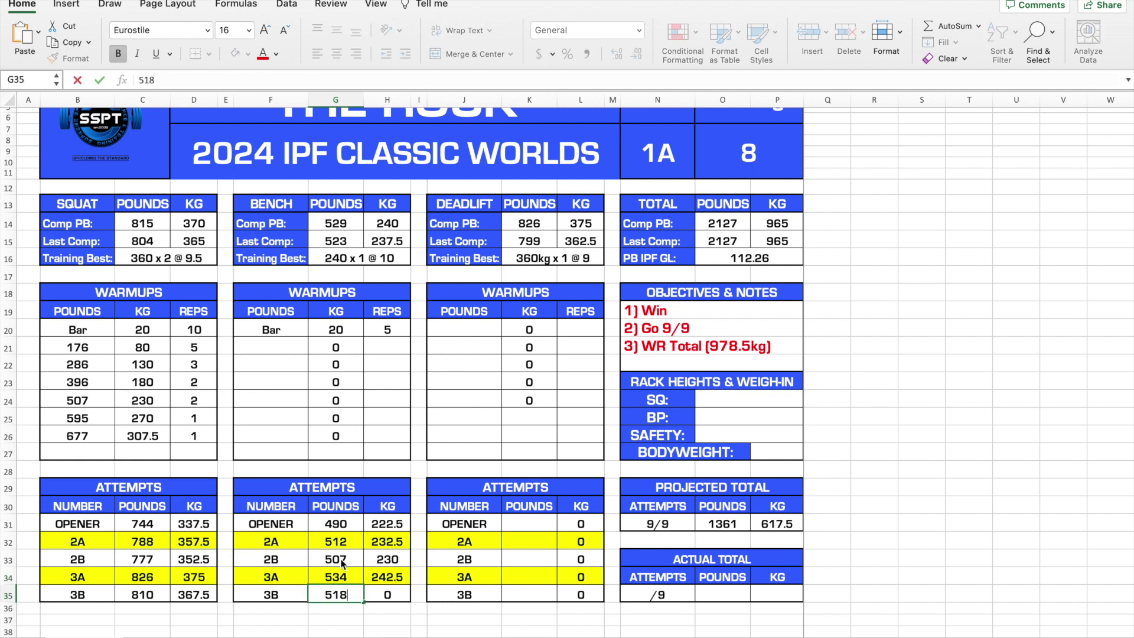
{"action": "key", "text": "Return"}
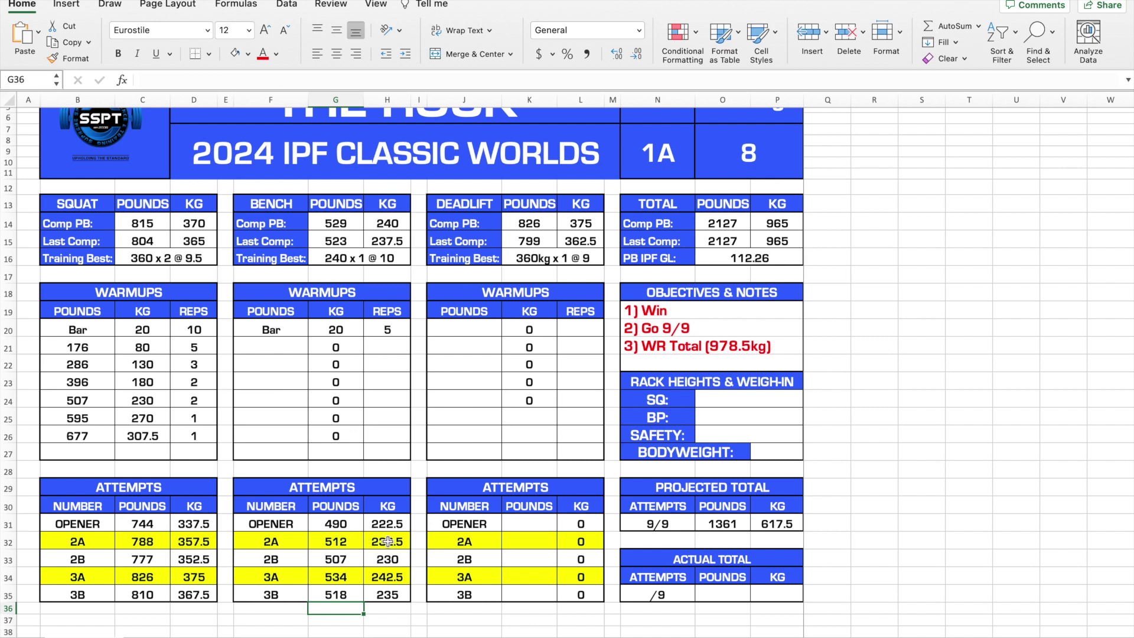
Compare the final squat and deadlift warm-up rows with the bench opener and 3A attempt
{"action": "left_click_drag", "start_coordinate": [147, 402], "coordinate": [168, 431]}
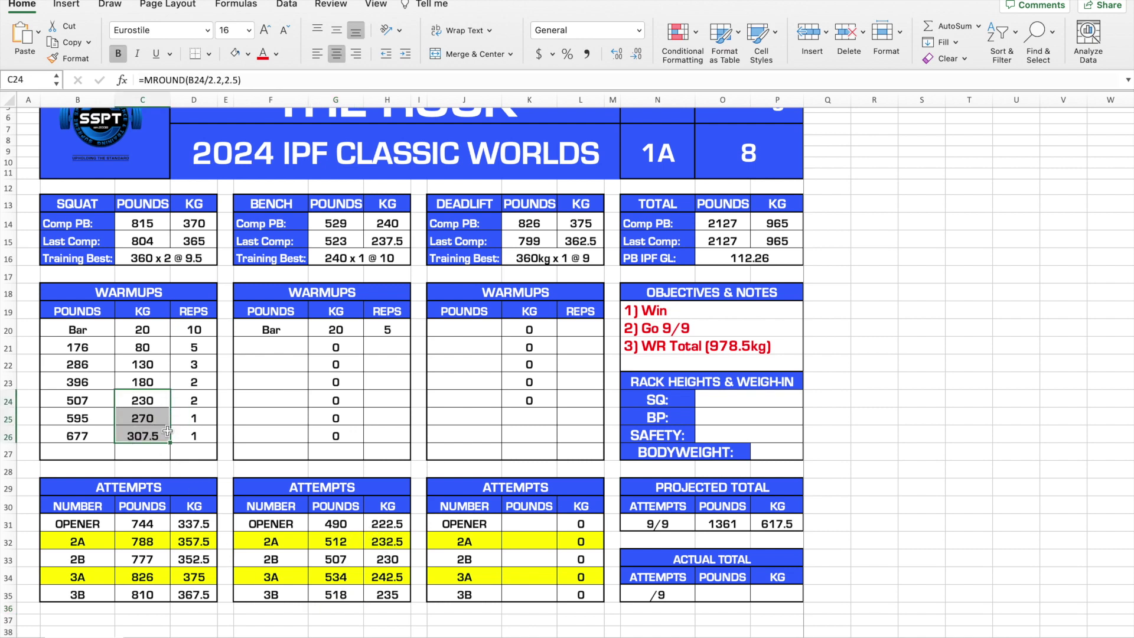
{"action": "left_click_drag", "start_coordinate": [528, 400], "coordinate": [532, 443]}
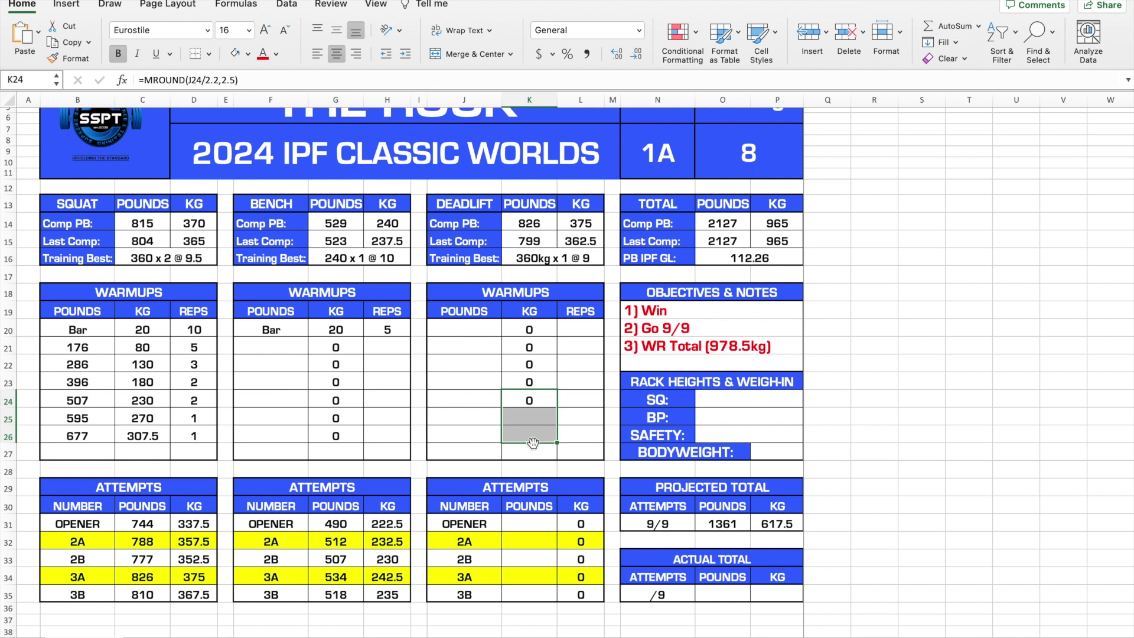
{"action": "left_click", "coordinate": [391, 524]}
{"action": "left_click", "coordinate": [395, 577]}
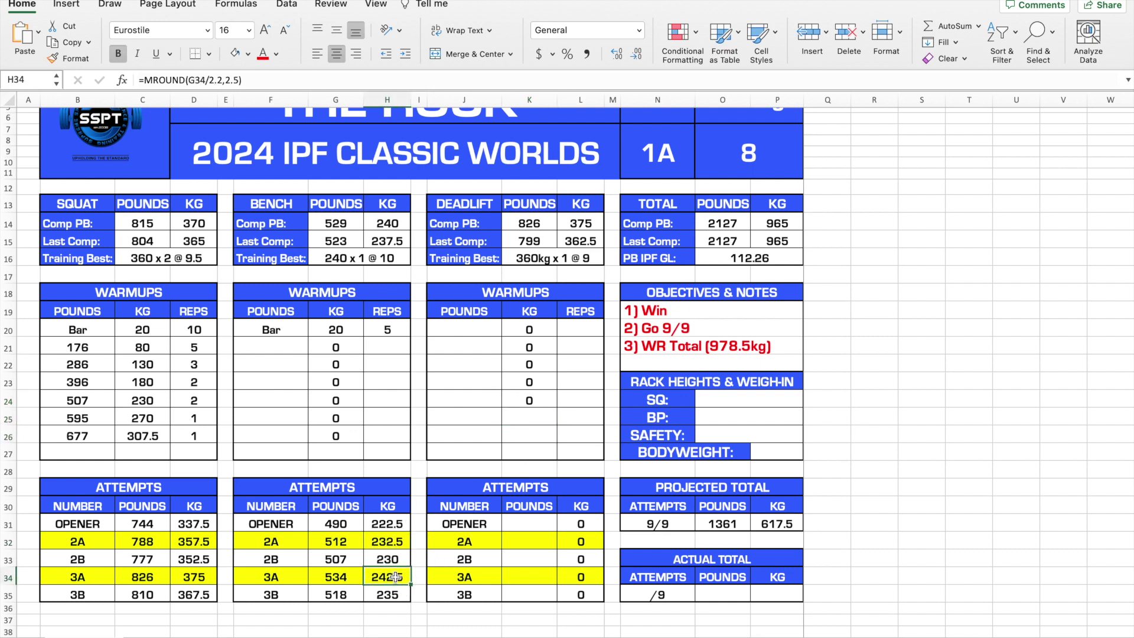
Try 475 pounds as the last bench warm-up
{"action": "left_click", "coordinate": [284, 431]}
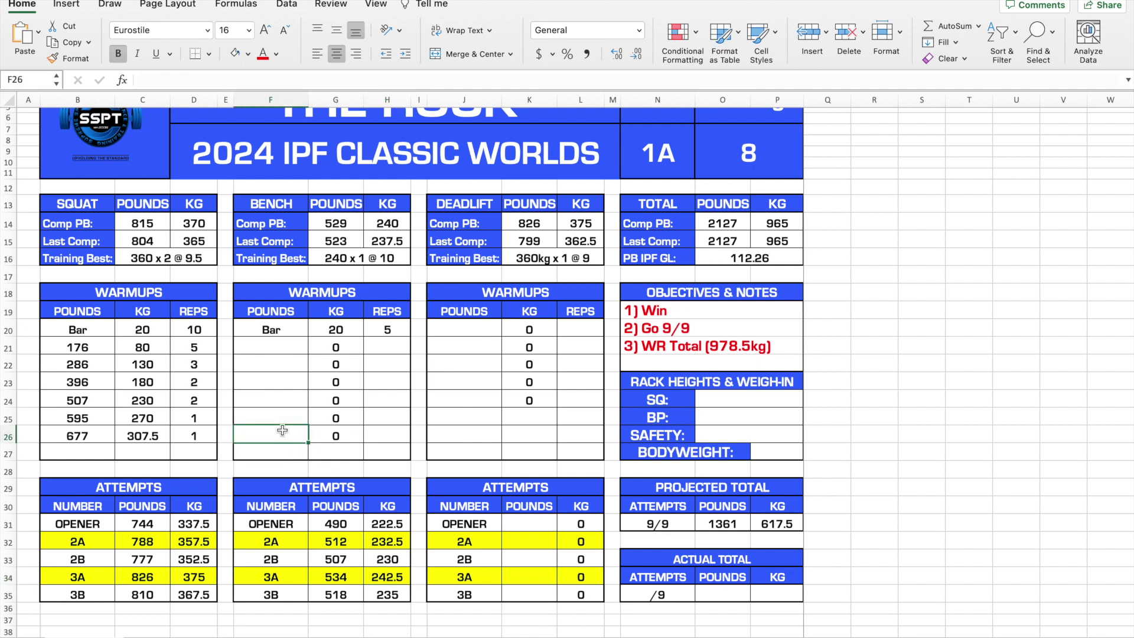
{"action": "type", "text": "475"}
{"action": "key", "text": "Up"}
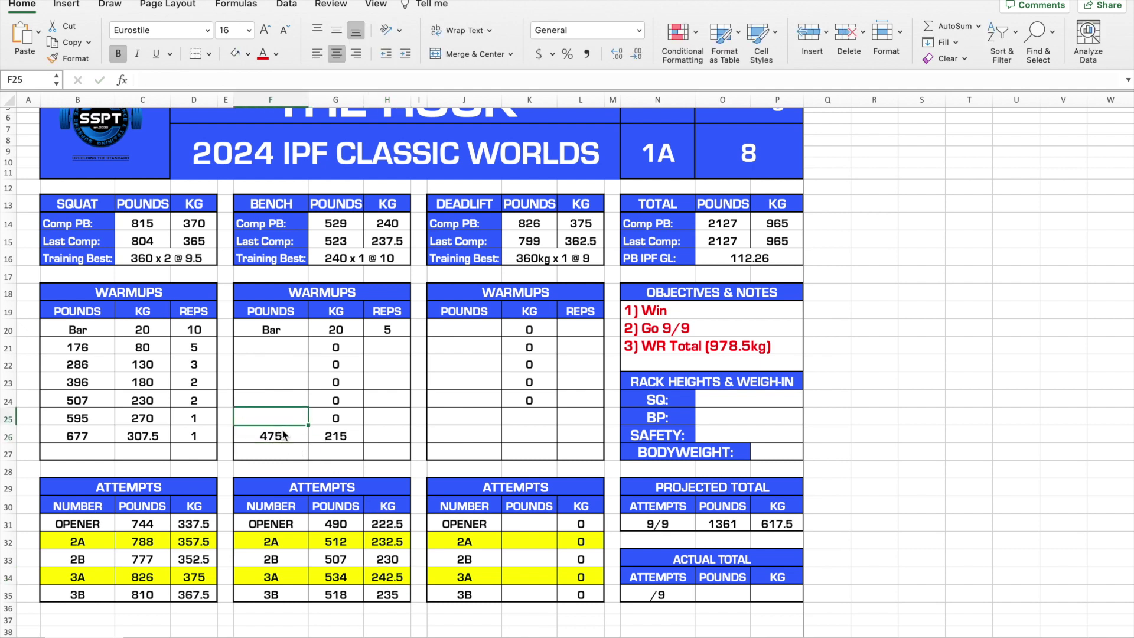
Set the last bench warm-up to 457 pounds
{"action": "left_click", "coordinate": [283, 435]}
{"action": "type", "text": "457"}
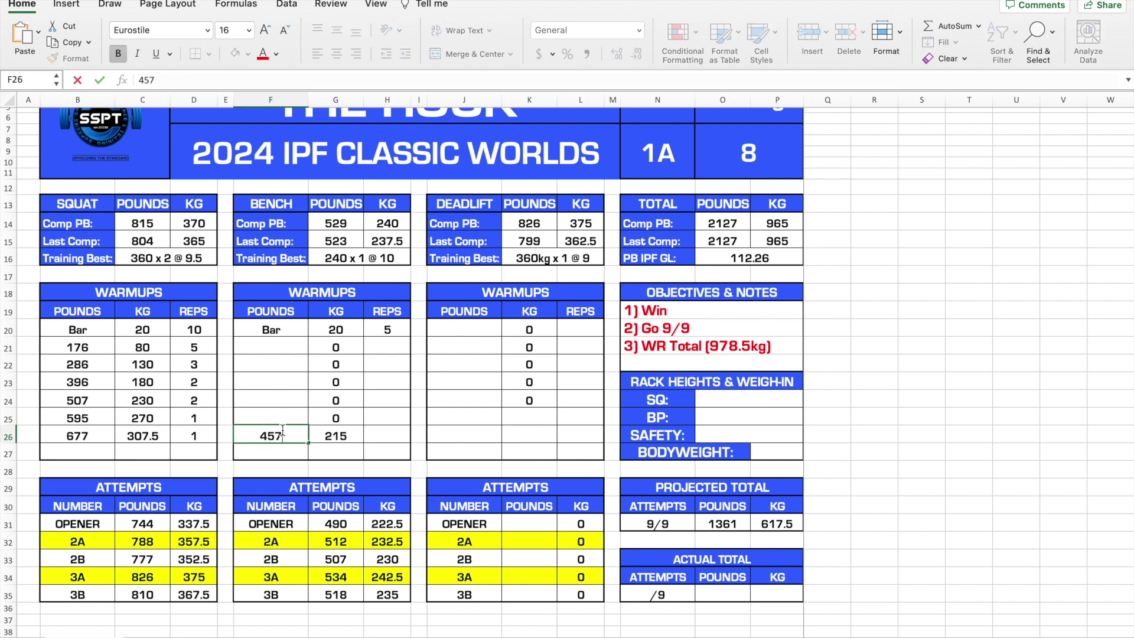
{"action": "key", "text": "Up"}
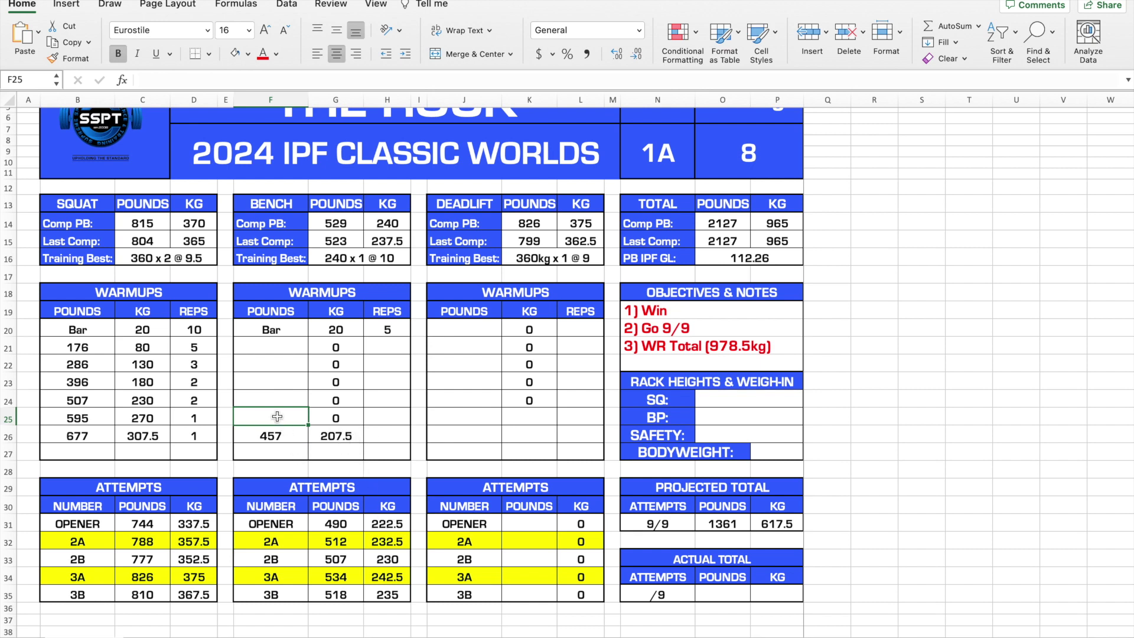
Re-enter 490 pounds as the bench opener and check its kilogram value
{"action": "left_click", "coordinate": [341, 522]}
{"action": "type", "text": "490"}
{"action": "key", "text": "Tab"}
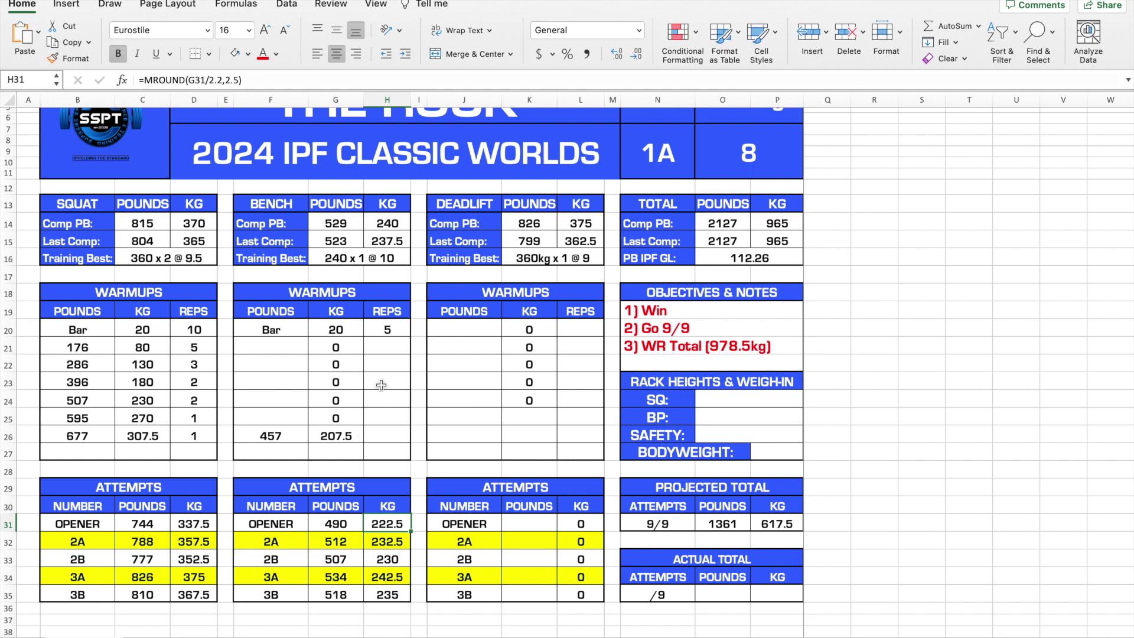
Compare the bench competition PB in kilograms with the bench opener, 2A and 3A attempts
{"action": "left_click", "coordinate": [381, 221]}
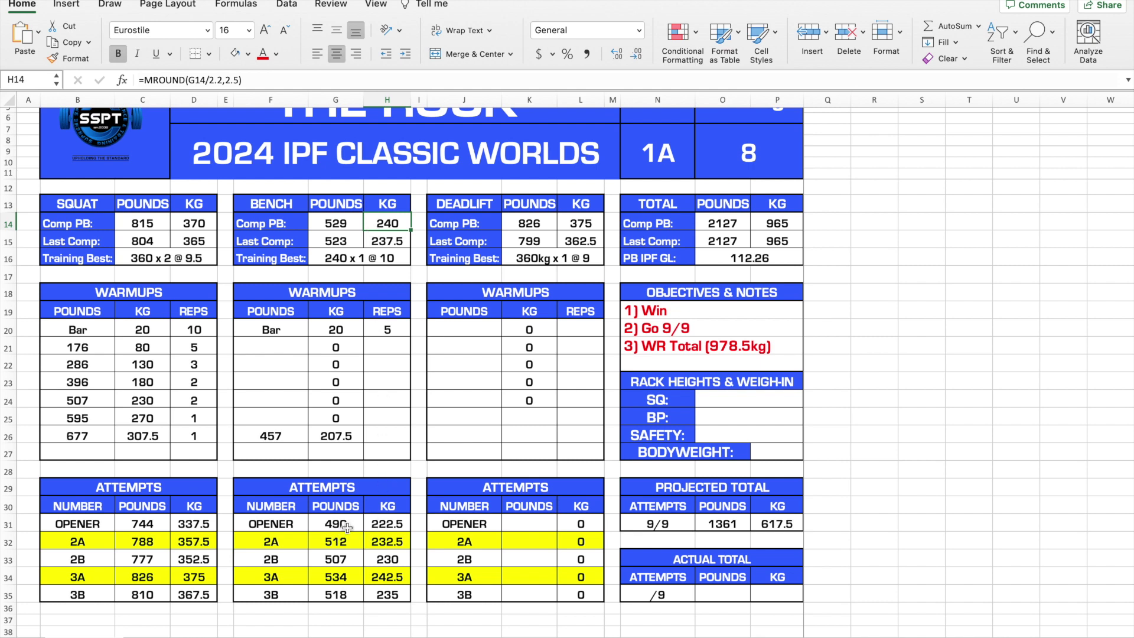
{"action": "left_click", "coordinate": [396, 525]}
{"action": "left_click", "coordinate": [395, 543]}
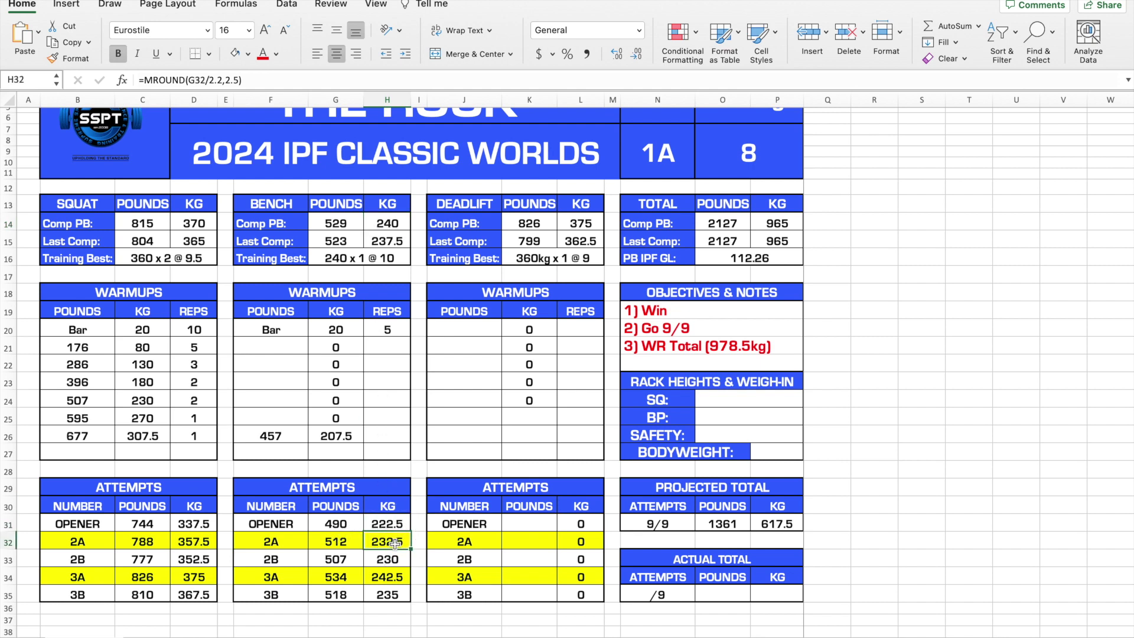
{"action": "left_click", "coordinate": [397, 576]}
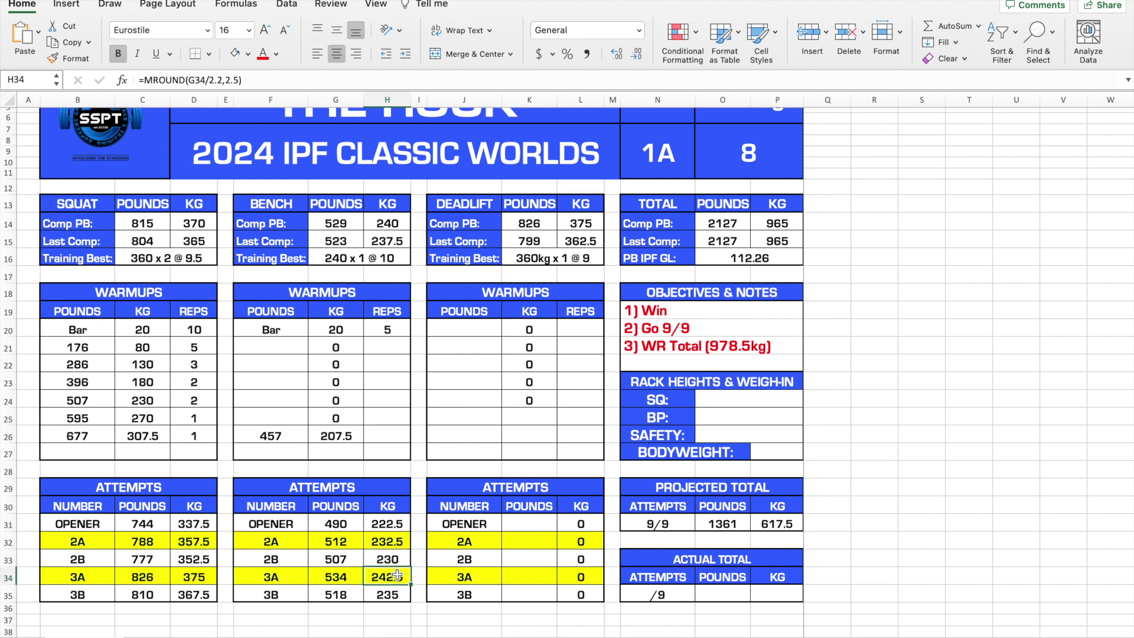
{"action": "left_click", "coordinate": [344, 525]}
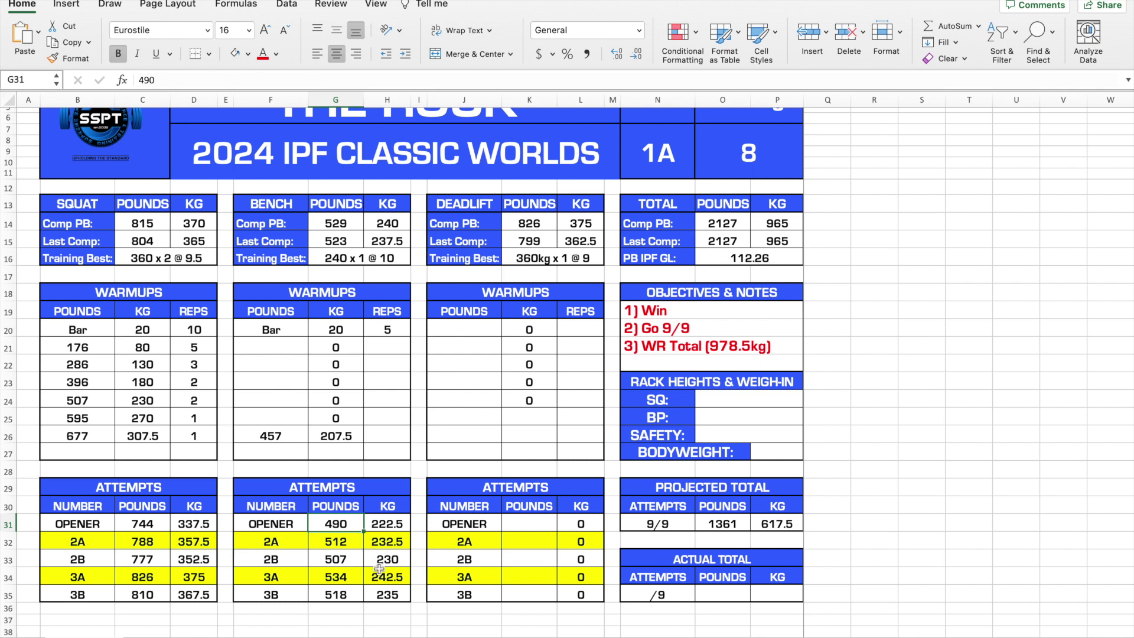
Fill the remaining bench warm-ups upward from the second-to-last row with 413, 363, 308, 242 and 154 pounds
{"action": "left_click", "coordinate": [260, 419]}
{"action": "type", "text": "413"}
{"action": "key", "text": "Up"}
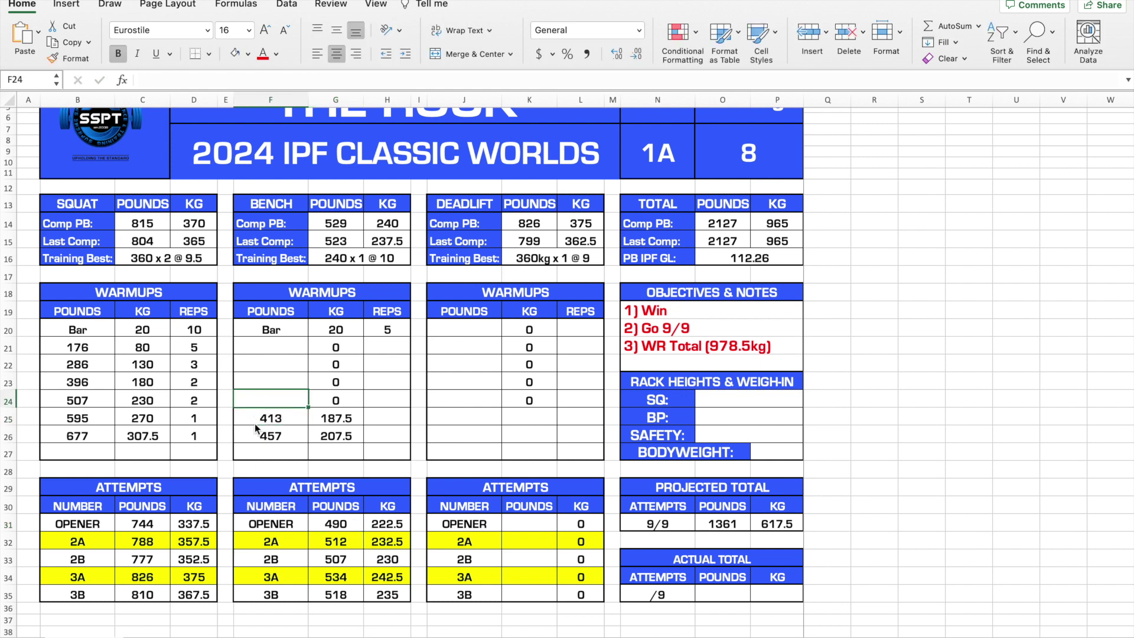
{"action": "type", "text": "363"}
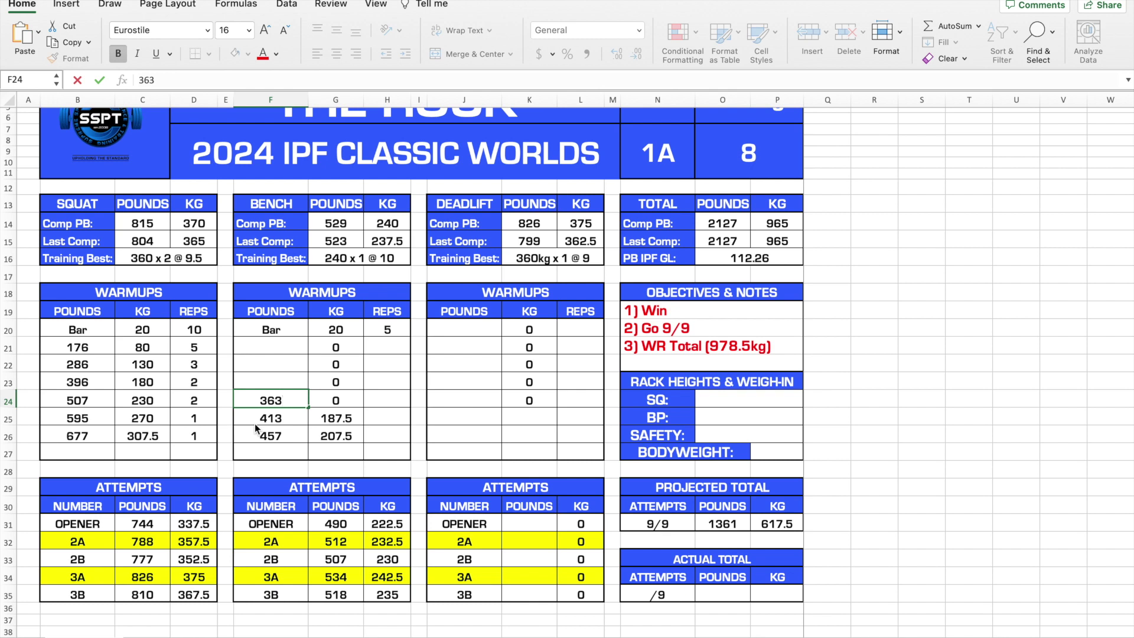
{"action": "key", "text": "Up"}
{"action": "type", "text": "308"}
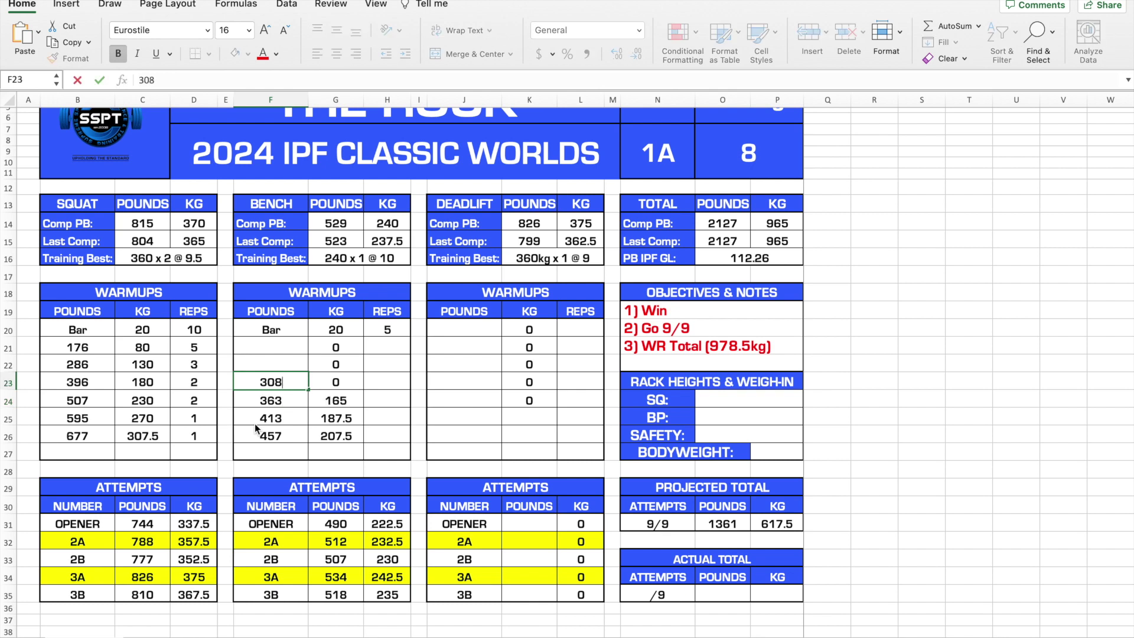
{"action": "key", "text": "Up"}
{"action": "type", "text": "242"}
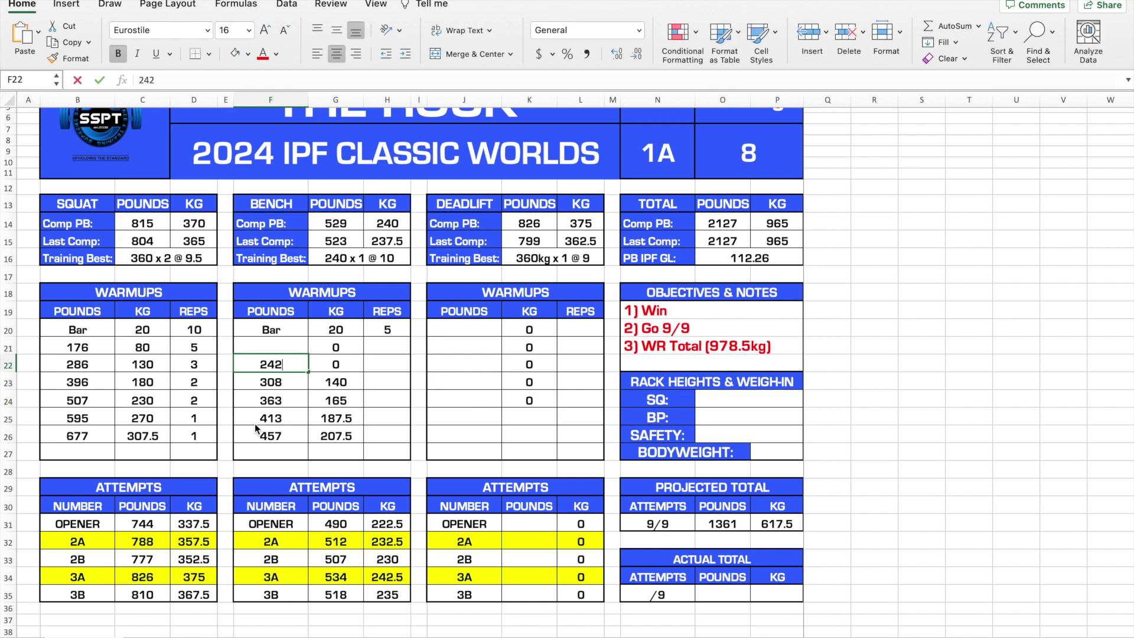
{"action": "key", "text": "Up"}
{"action": "type", "text": "154"}
{"action": "key", "text": "Return"}
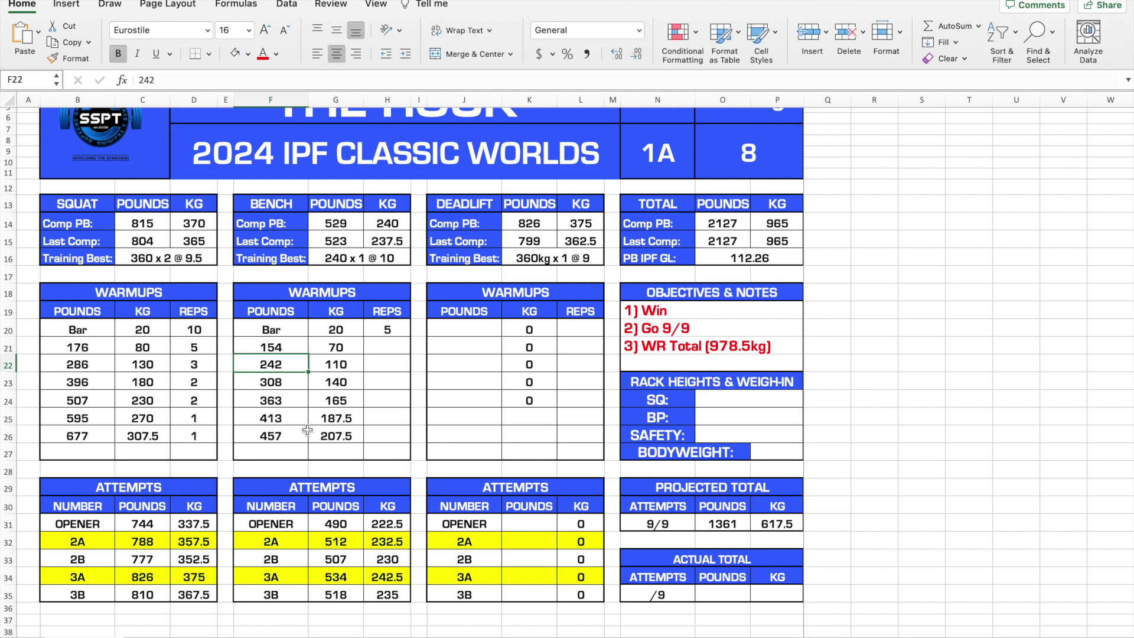
Review the kilogram values of the bench warm-ups after the bar, followed by the opener, 2A and 3A attempts
{"action": "left_click", "coordinate": [352, 344]}
{"action": "left_click", "coordinate": [353, 363]}
{"action": "left_click", "coordinate": [354, 383]}
{"action": "left_click", "coordinate": [353, 401]}
{"action": "left_click", "coordinate": [354, 419]}
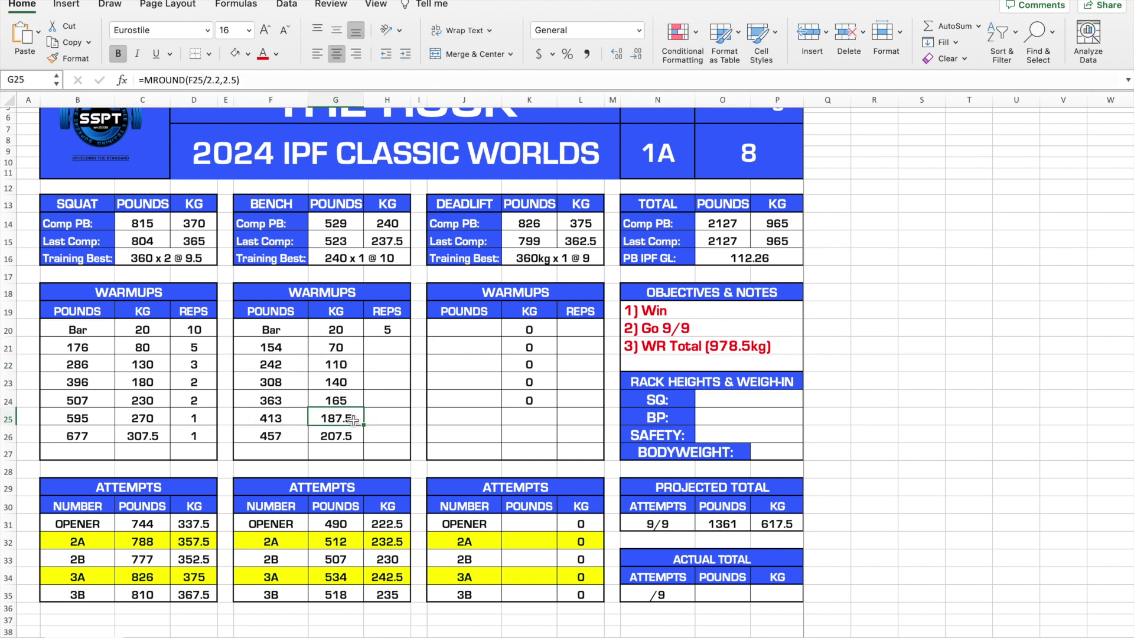
{"action": "left_click", "coordinate": [353, 437]}
{"action": "left_click", "coordinate": [392, 521]}
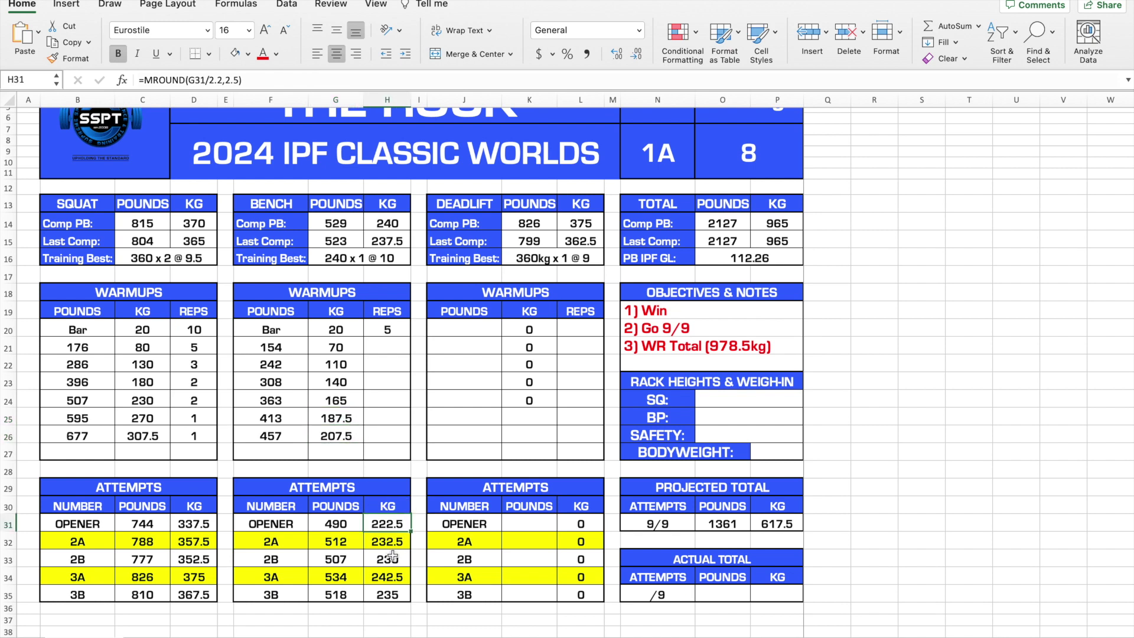
{"action": "left_click", "coordinate": [396, 542]}
{"action": "left_click", "coordinate": [395, 578]}
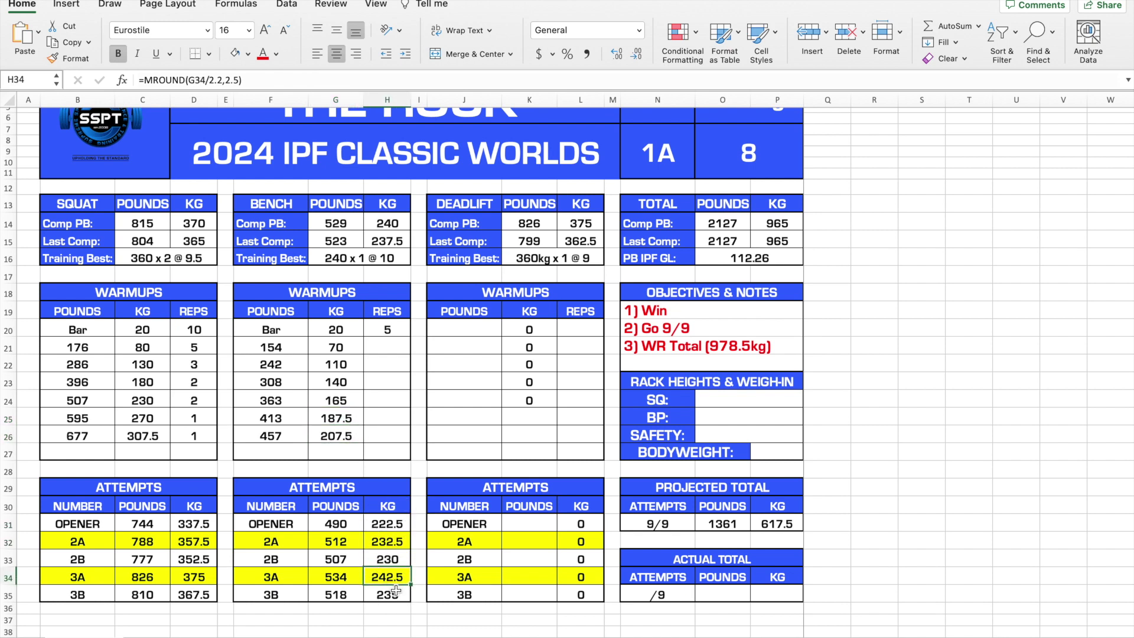
Enter the bench warm-up reps below the bar row as 5, 3, 2, 2, 1 and 1
{"action": "left_click", "coordinate": [387, 347]}
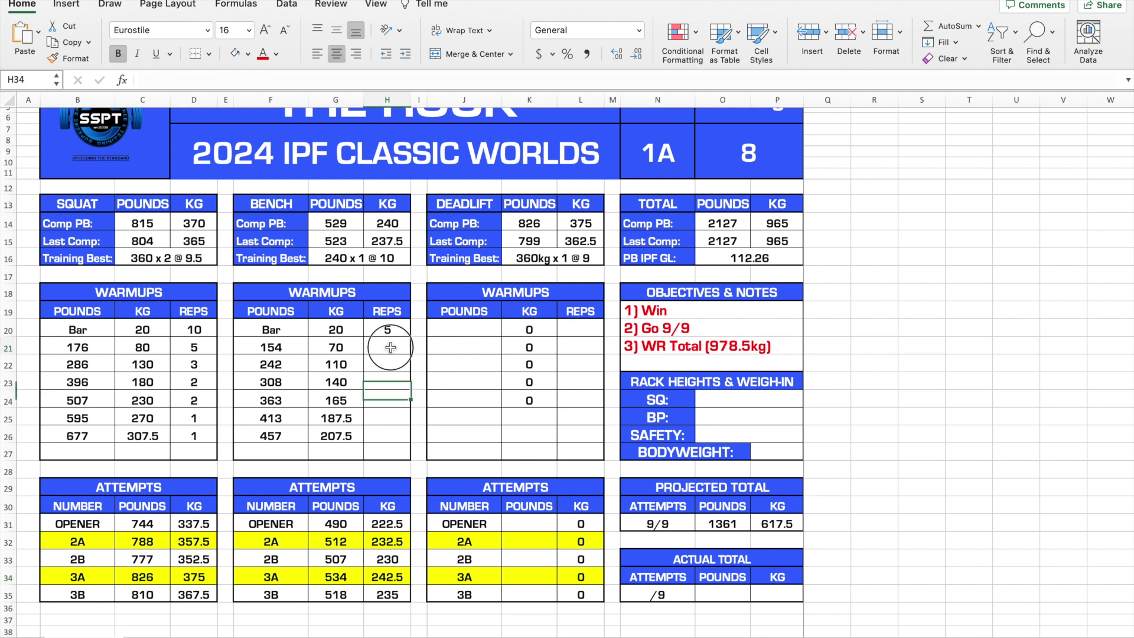
{"action": "type", "text": "5"}
{"action": "key", "text": "Return"}
{"action": "type", "text": "3"}
{"action": "key", "text": "Return"}
{"action": "type", "text": "2"}
{"action": "key", "text": "Return"}
{"action": "type", "text": "2"}
{"action": "key", "text": "Return"}
{"action": "type", "text": "1"}
{"action": "key", "text": "Return"}
{"action": "type", "text": "1"}
{"action": "key", "text": "Return"}
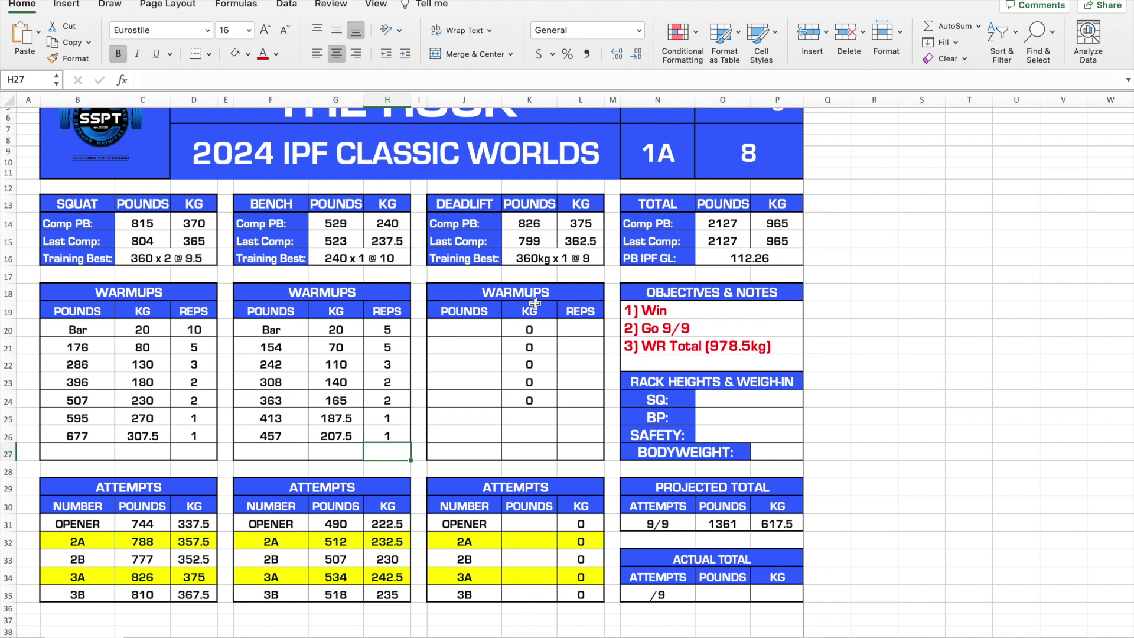
Set deadlift attempt 3A to 837, 2A to 793 and the opener to 749 pounds, and check their kilogram values
{"action": "left_click", "coordinate": [529, 579]}
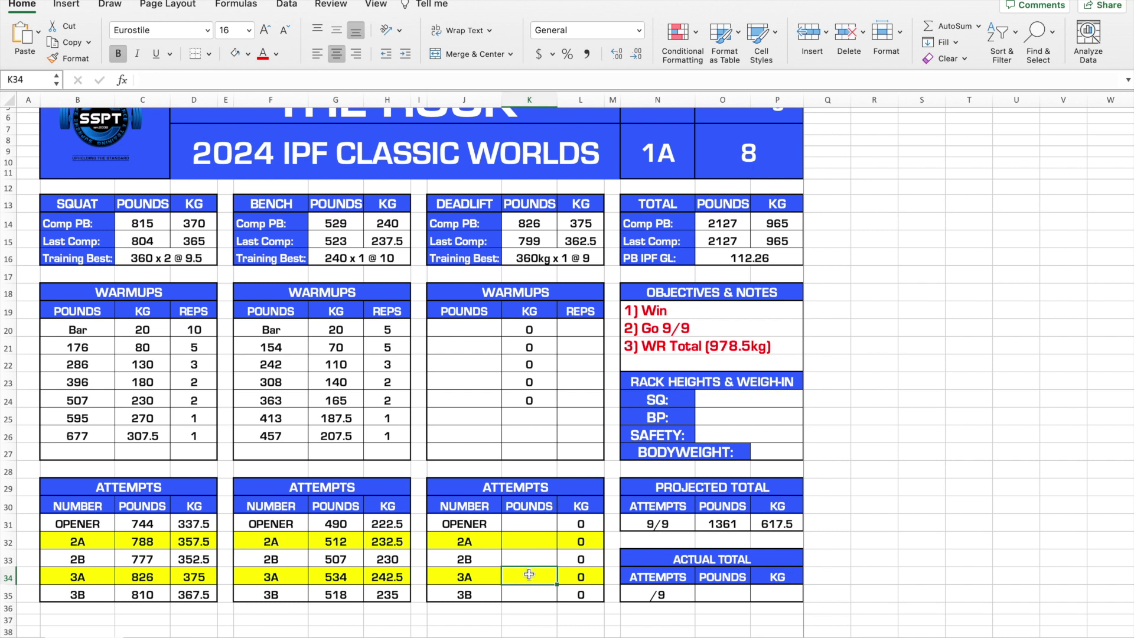
{"action": "type", "text": "837"}
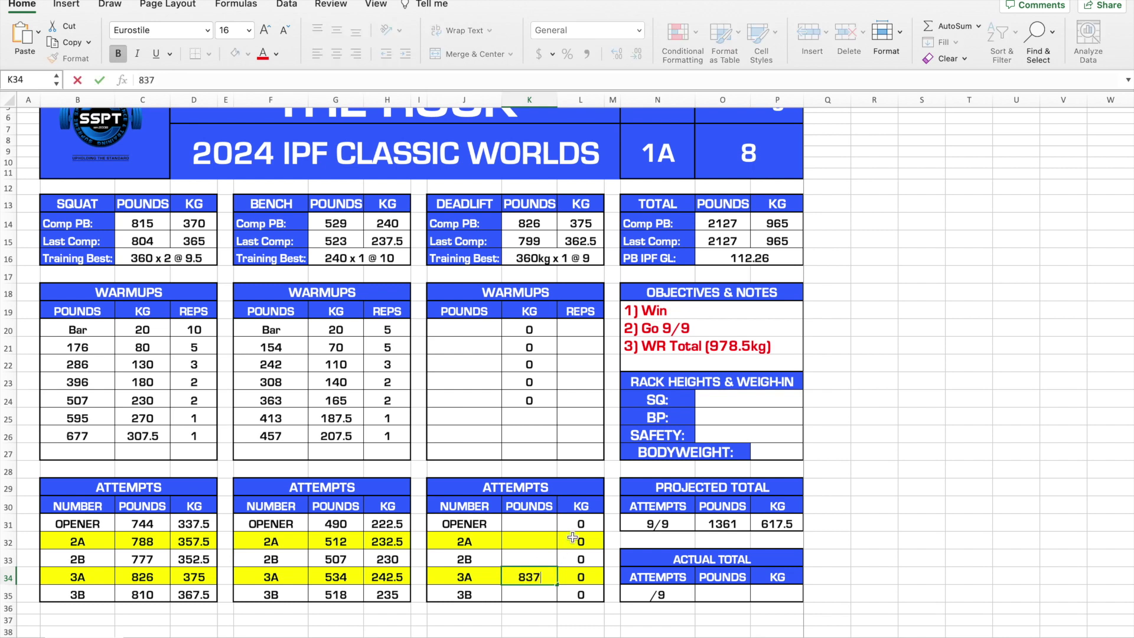
{"action": "key", "text": "Up"}
{"action": "key", "text": "Up"}
{"action": "type", "text": "793"}
{"action": "key", "text": "Up"}
{"action": "type", "text": "749"}
{"action": "key", "text": "Return"}
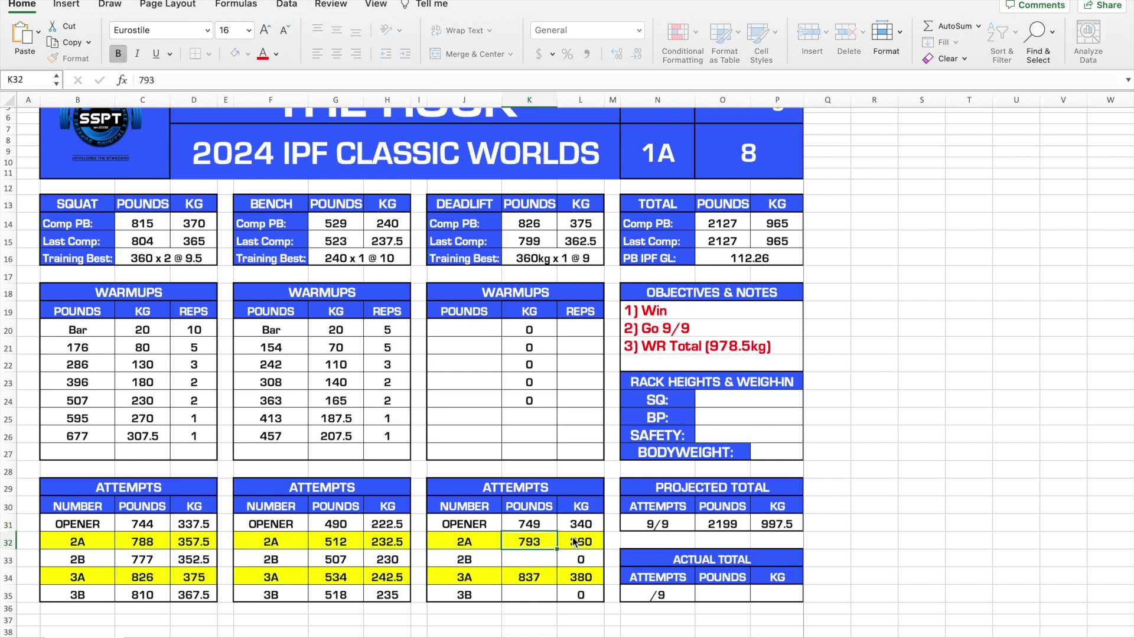
{"action": "left_click", "coordinate": [586, 524]}
{"action": "left_click", "coordinate": [592, 536]}
{"action": "left_click", "coordinate": [591, 577]}
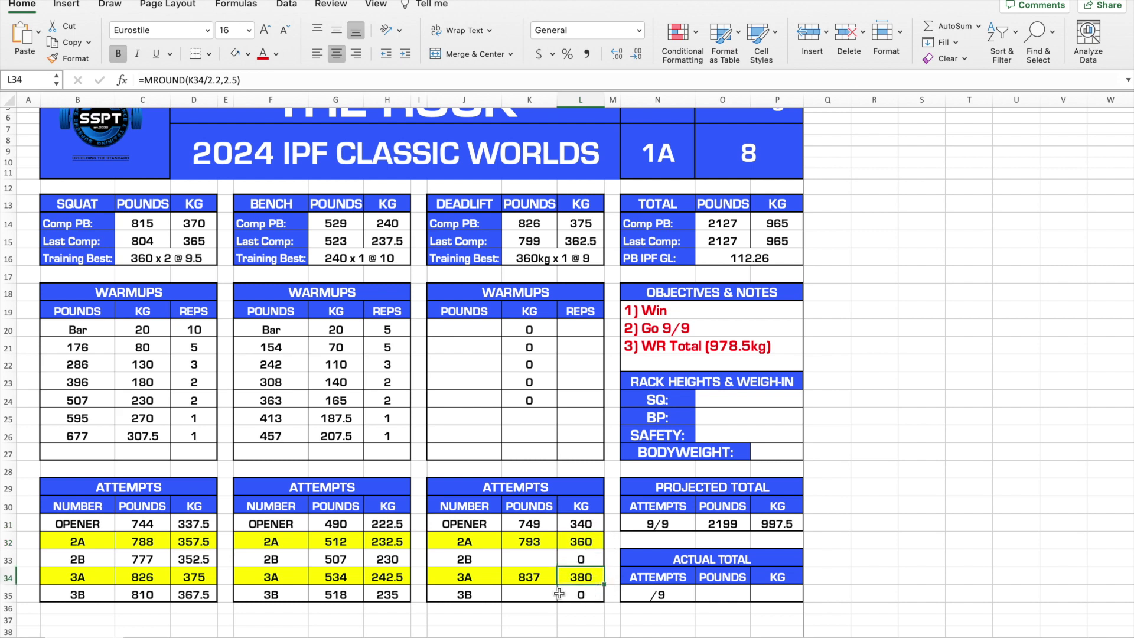
Set the backup deadlift attempts to 815 pounds for 3B and 782 pounds for 2B
{"action": "left_click", "coordinate": [524, 590]}
{"action": "type", "text": "815"}
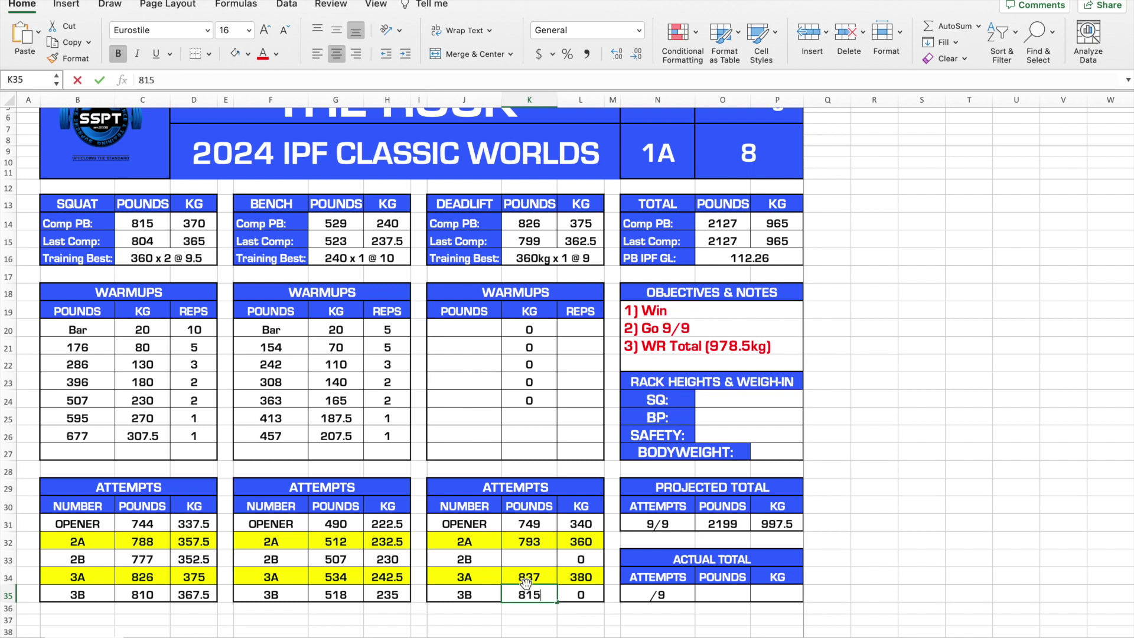
{"action": "left_click", "coordinate": [525, 578]}
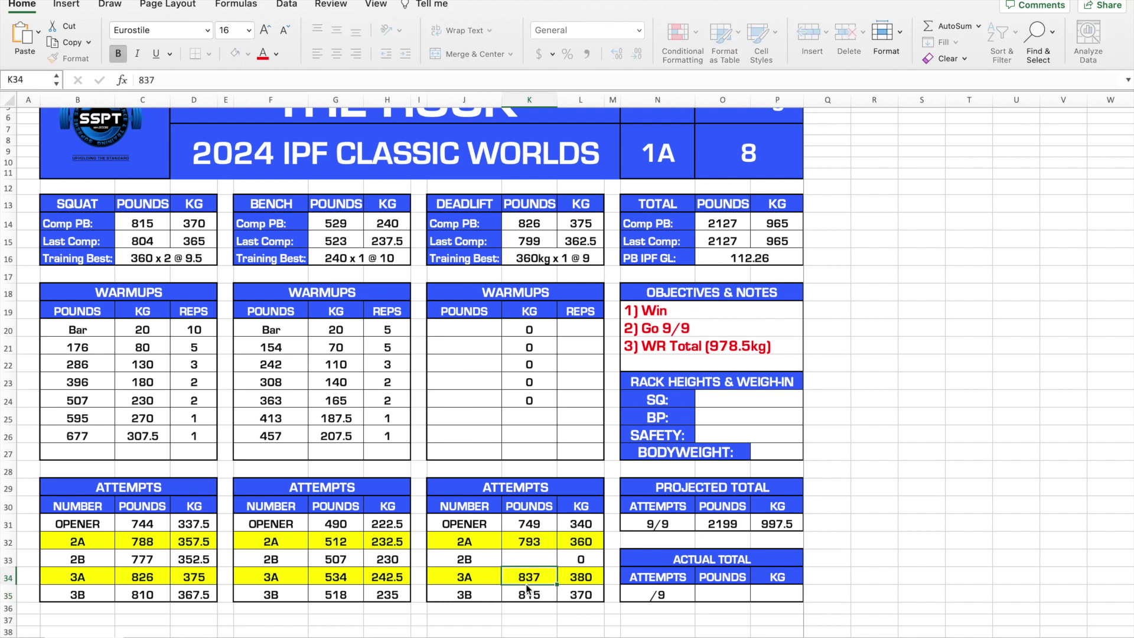
{"action": "left_click", "coordinate": [702, 352]}
{"action": "left_click", "coordinate": [543, 560]}
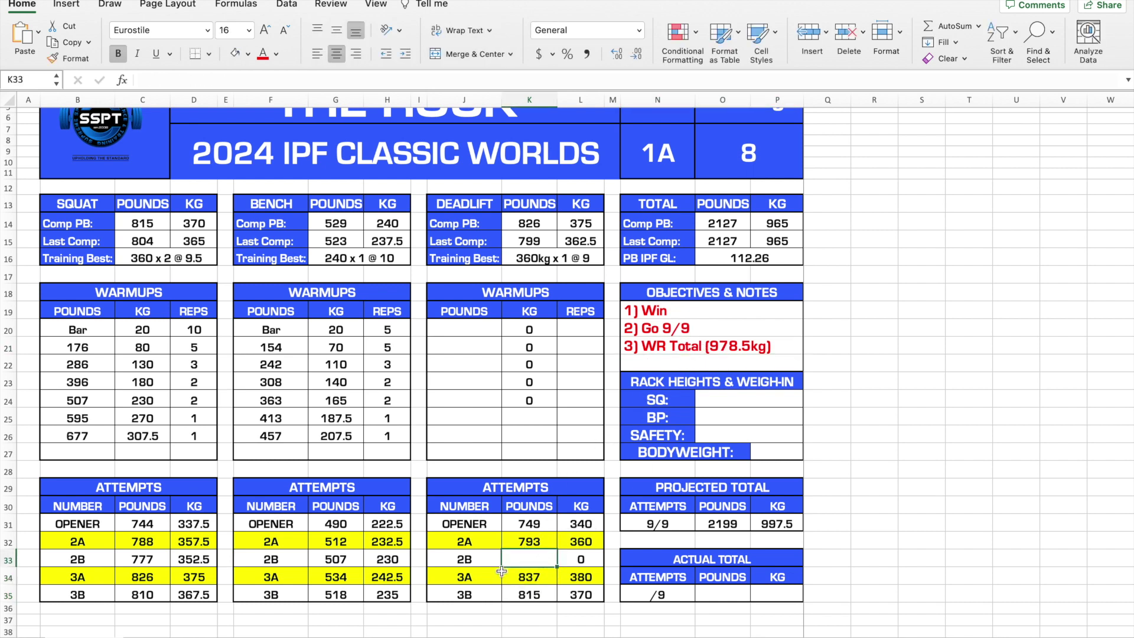
{"action": "type", "text": "782"}
{"action": "key", "text": "Return"}
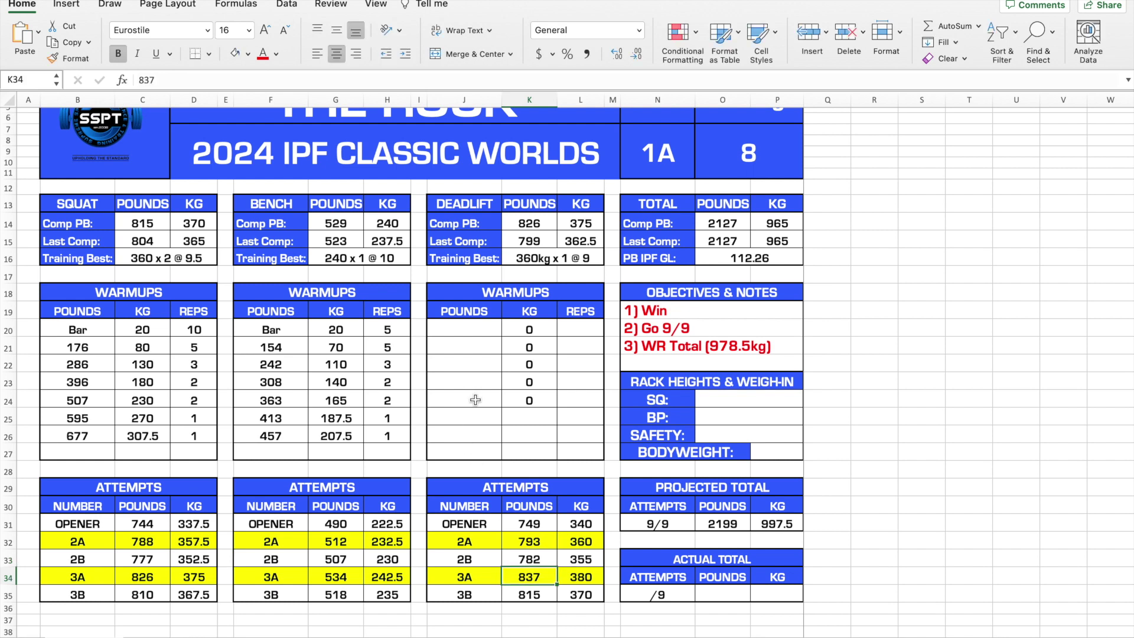
Fill the five deadlift warm-ups from the heaviest up to the first row with 683, 595, 507, 396 and 286 pounds
{"action": "left_click", "coordinate": [480, 404]}
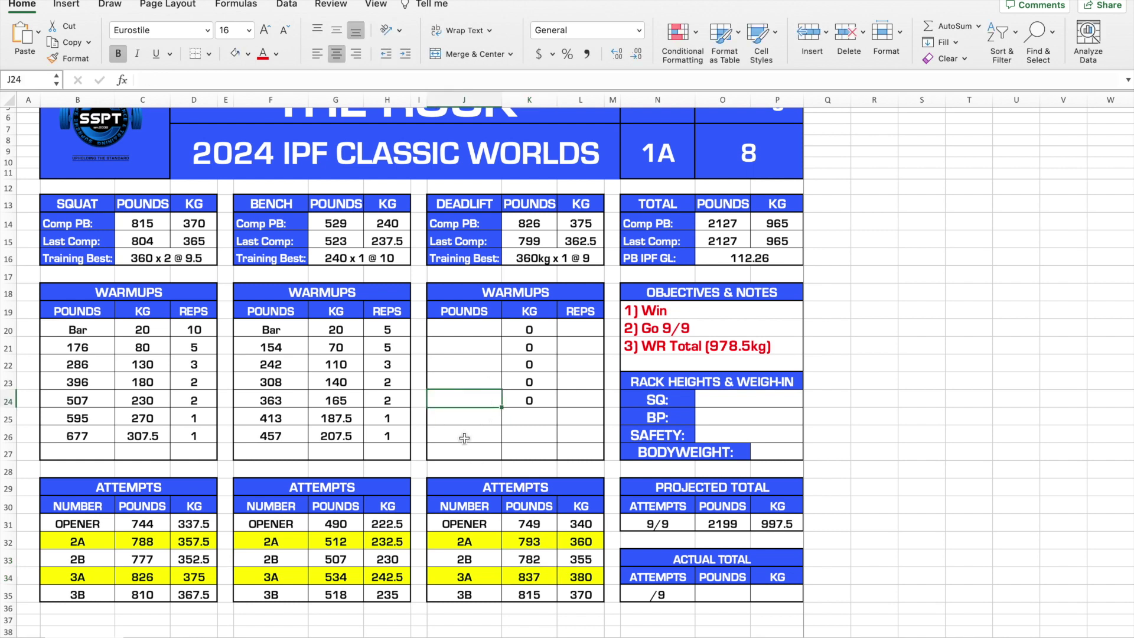
{"action": "type", "text": "683"}
{"action": "key", "text": "Up"}
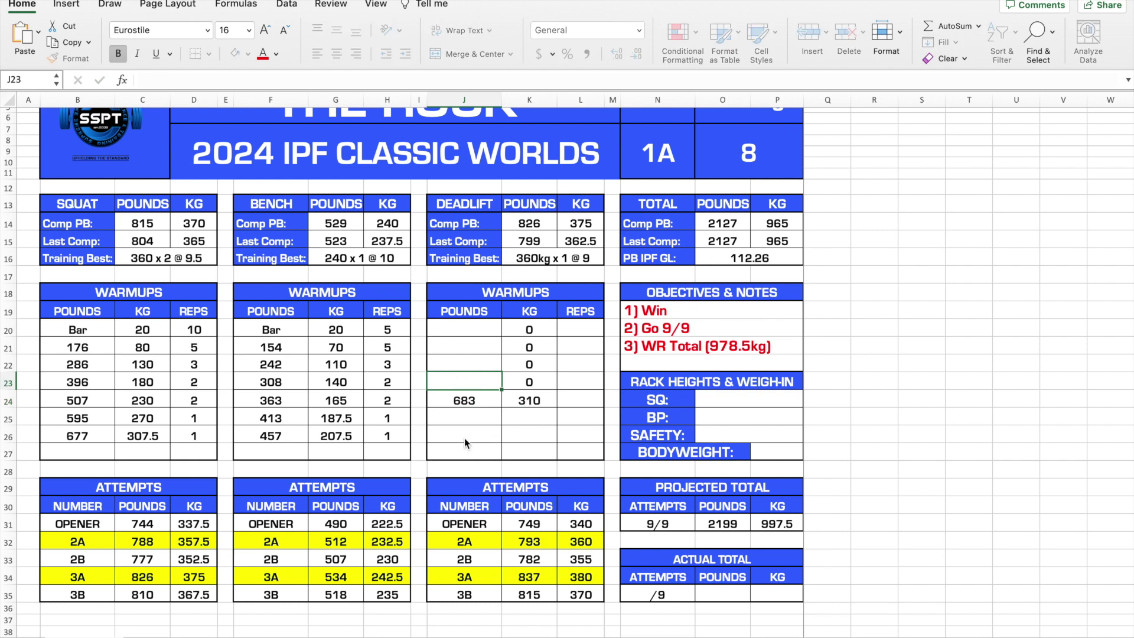
{"action": "type", "text": "595"}
{"action": "key", "text": "Up"}
{"action": "type", "text": "50"}
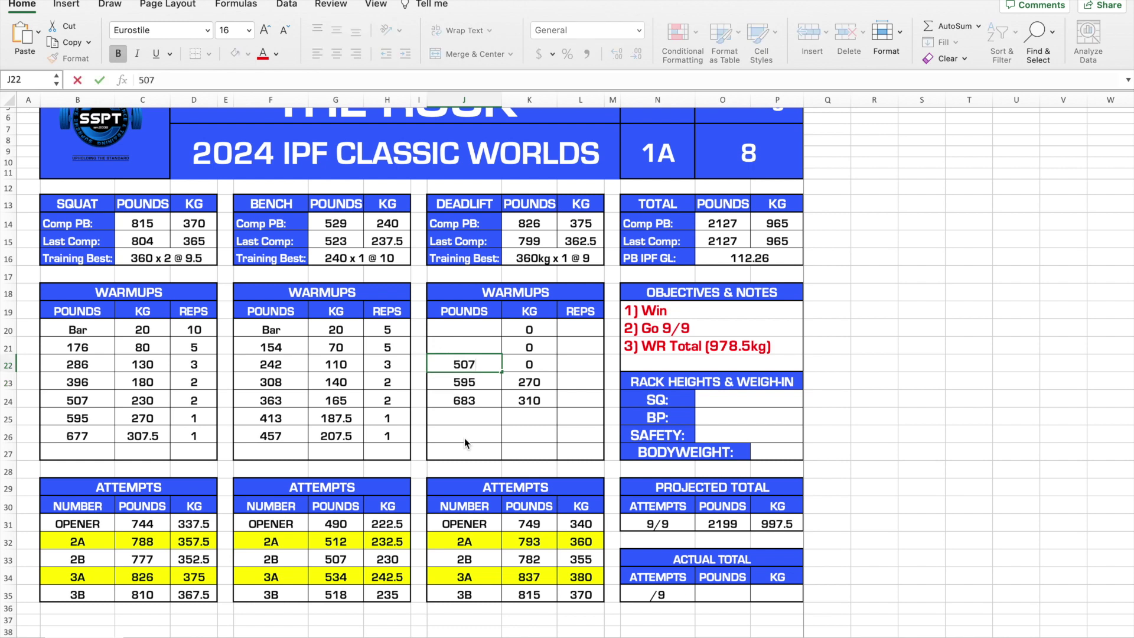
{"action": "key", "text": "Up"}
{"action": "type", "text": "396"}
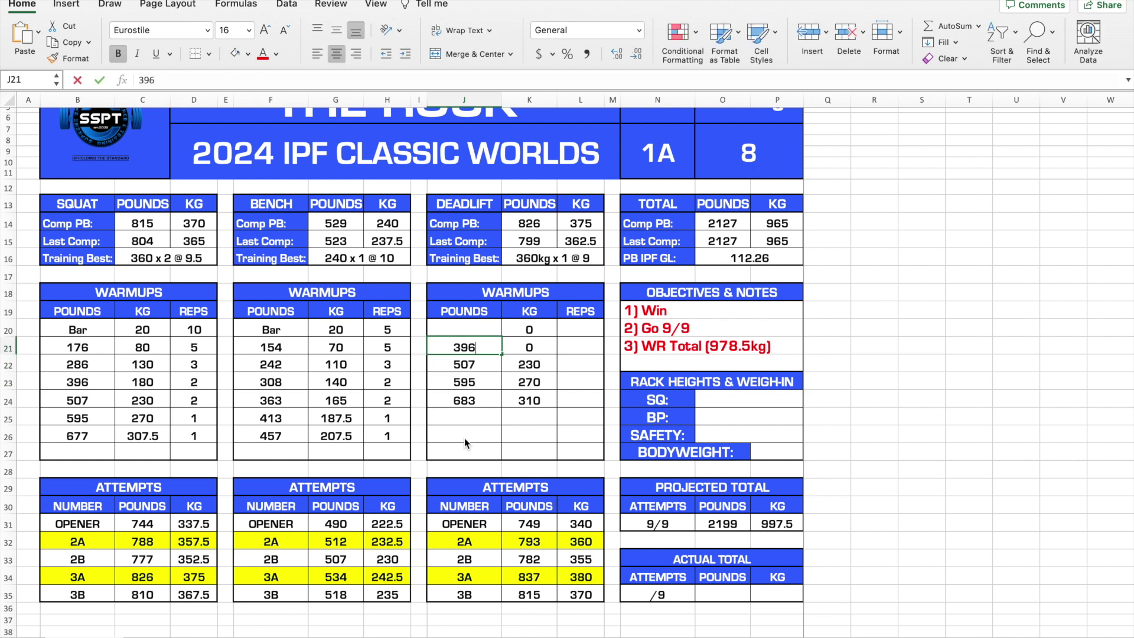
{"action": "key", "text": "Up"}
{"action": "type", "text": "286"}
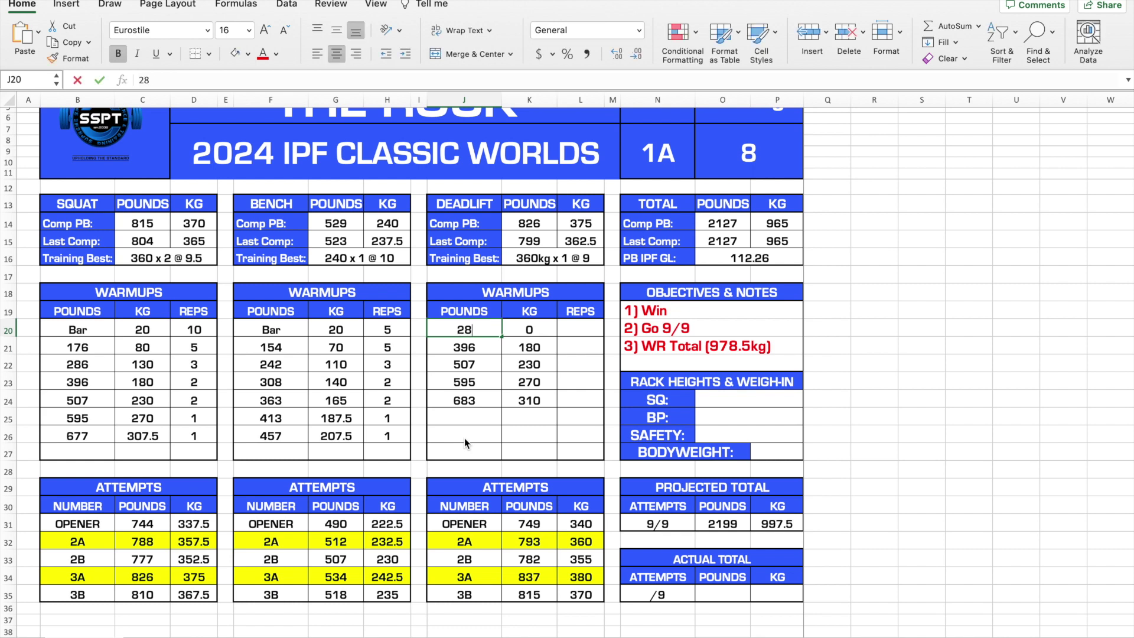
{"action": "key", "text": "Return"}
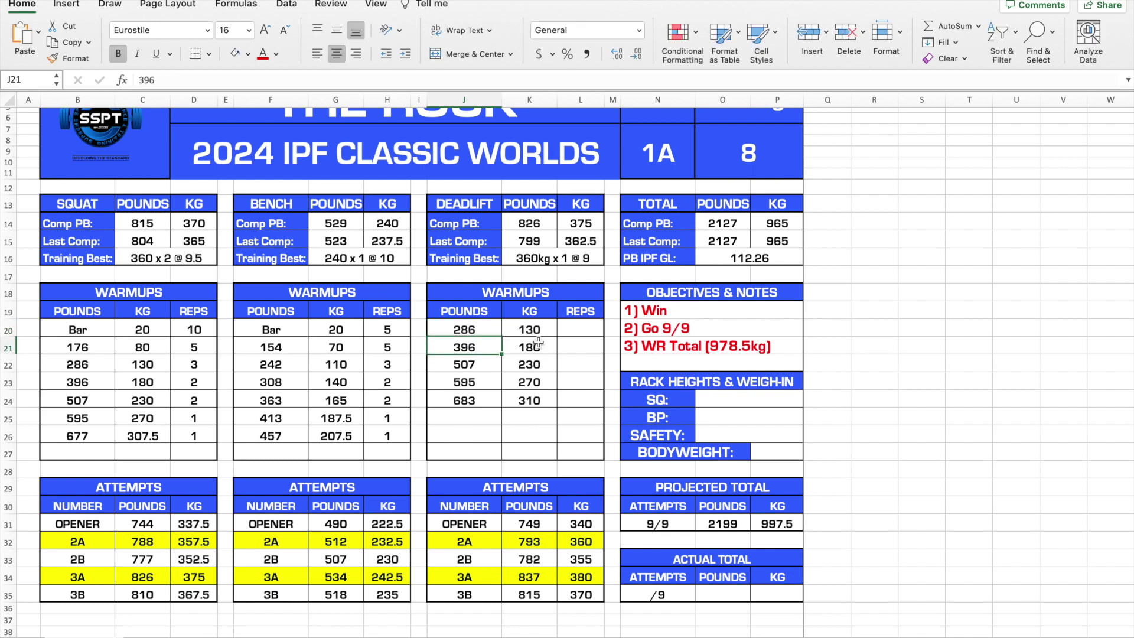
{"action": "left_click", "coordinate": [534, 331]}
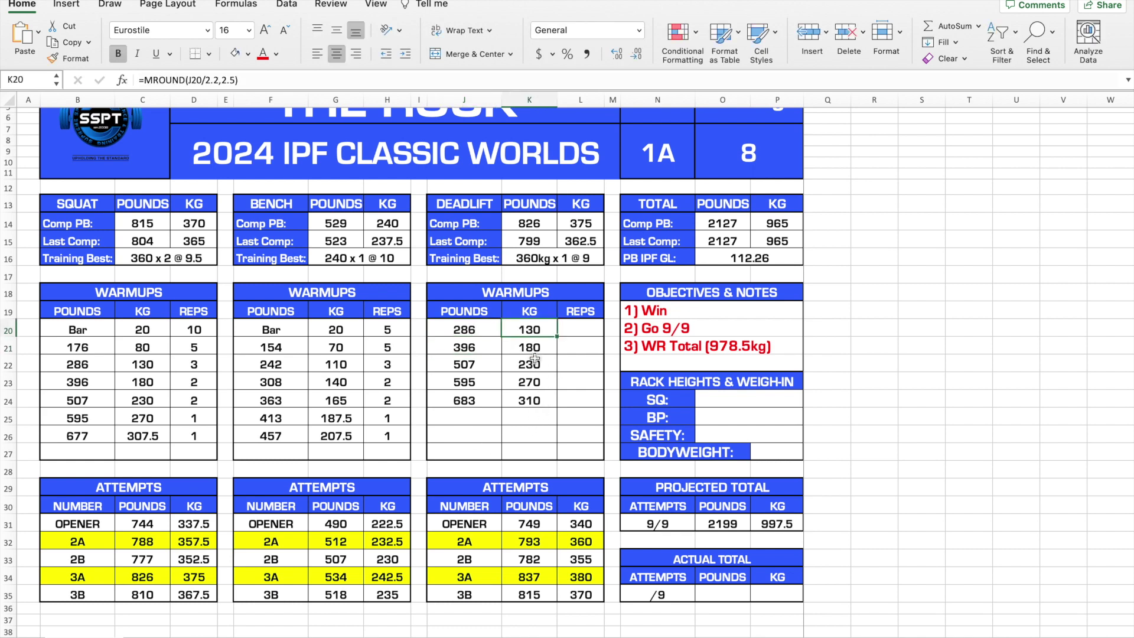
Enter 1 rep for each of the five deadlift warm-ups
{"action": "left_click", "coordinate": [590, 329]}
{"action": "type", "text": "1"}
{"action": "key", "text": "Return"}
{"action": "type", "text": "1 1 1 1"}
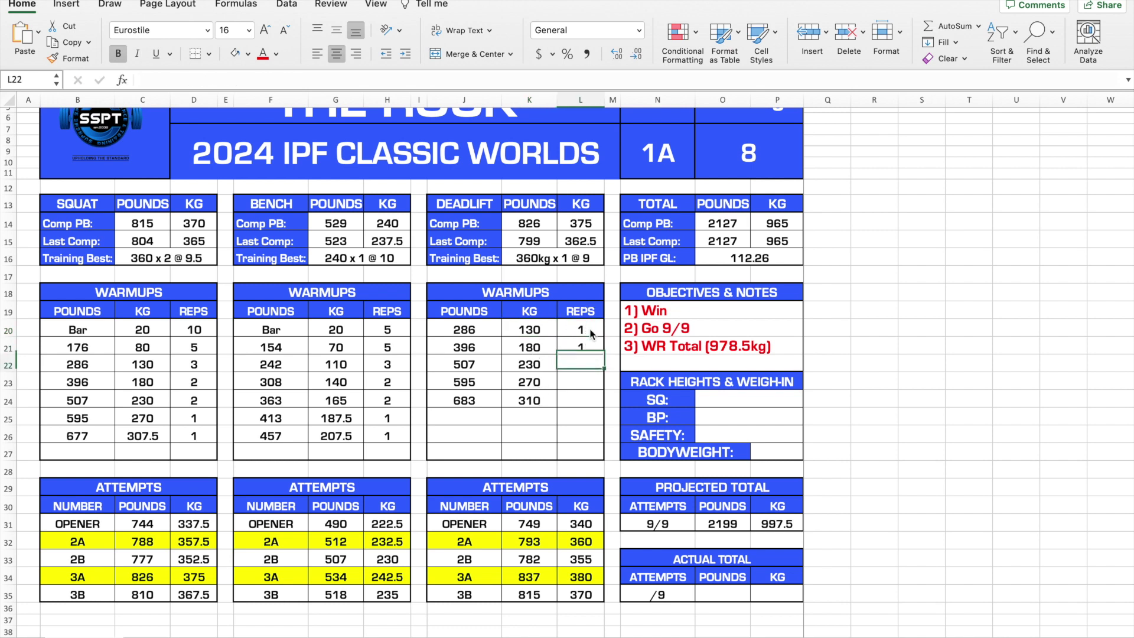
{"action": "key", "text": "Return"}
{"action": "left_click_drag", "start_coordinate": [588, 330], "coordinate": [582, 401]}
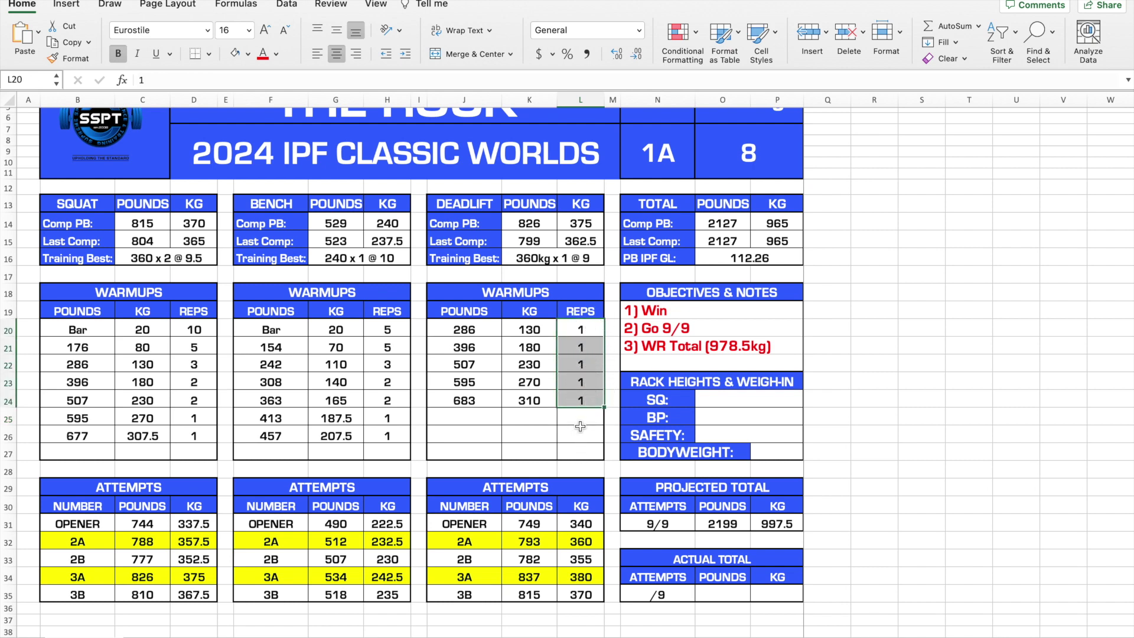
{"action": "left_click", "coordinate": [580, 429]}
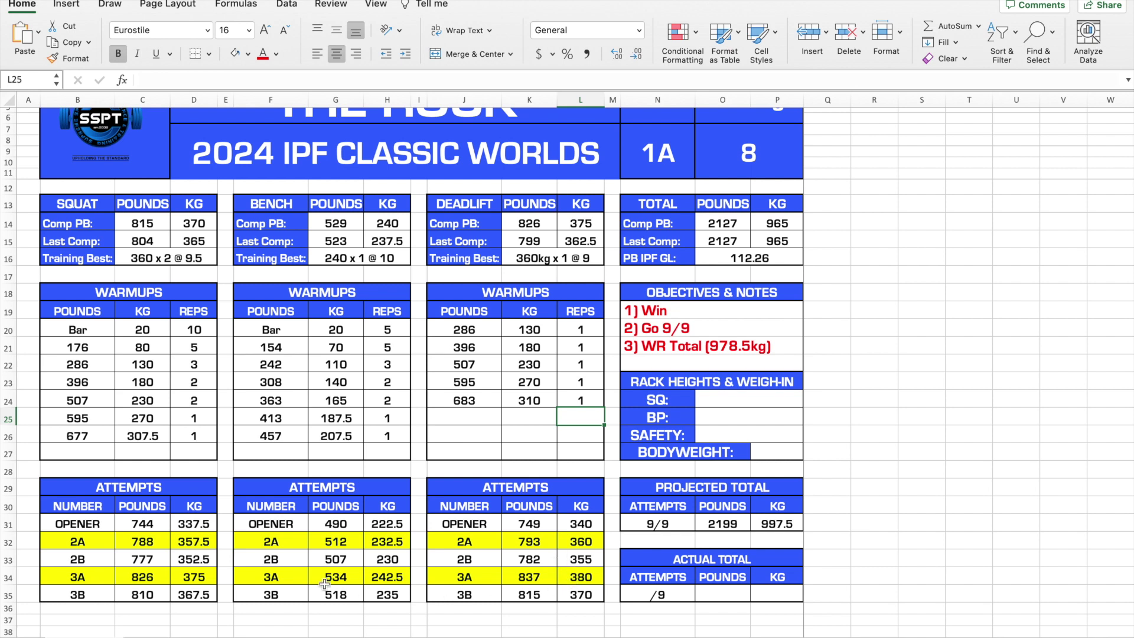
Compare the 3A attempts across squat, bench and deadlift with the projected total in kilograms
{"action": "left_click", "coordinate": [193, 578]}
{"action": "left_click", "coordinate": [398, 580]}
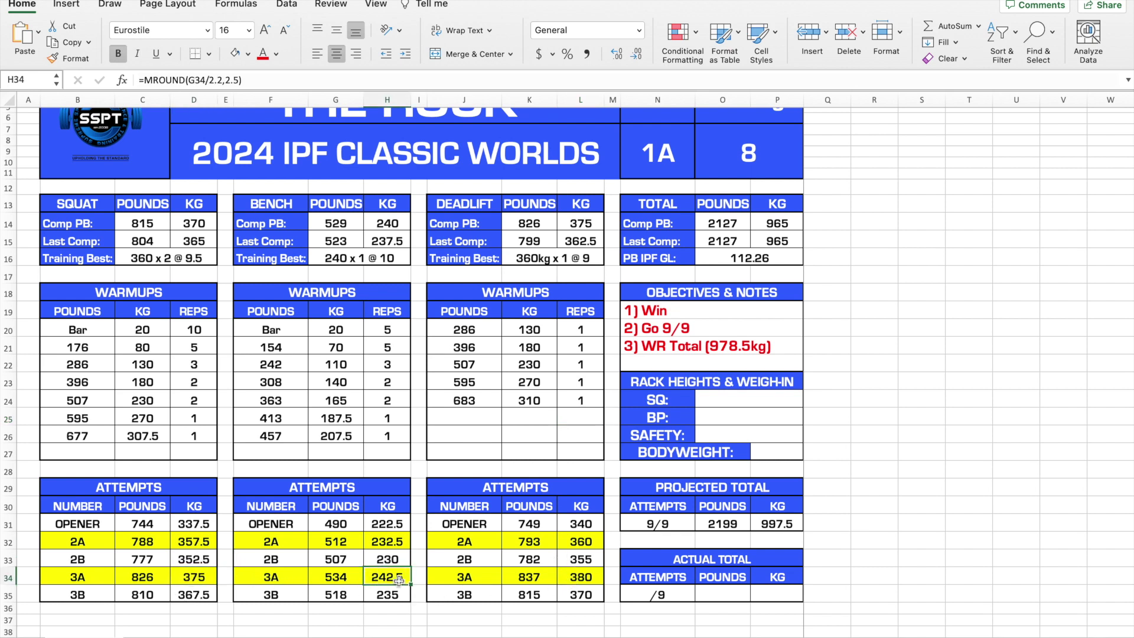
{"action": "left_click_drag", "start_coordinate": [103, 578], "coordinate": [591, 579]}
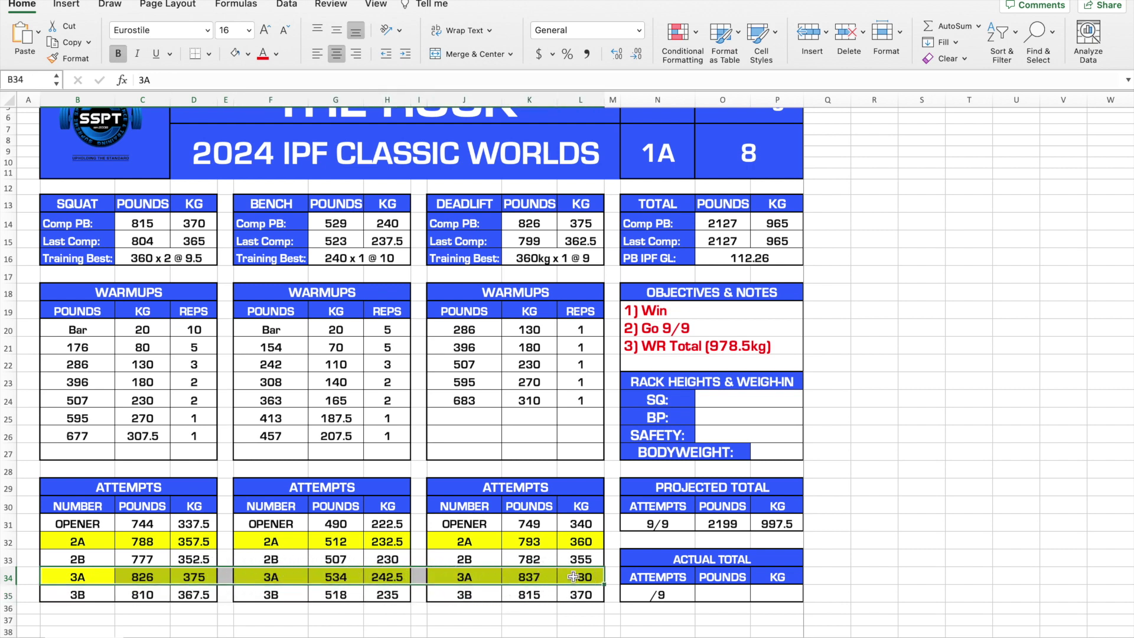
{"action": "left_click", "coordinate": [789, 527]}
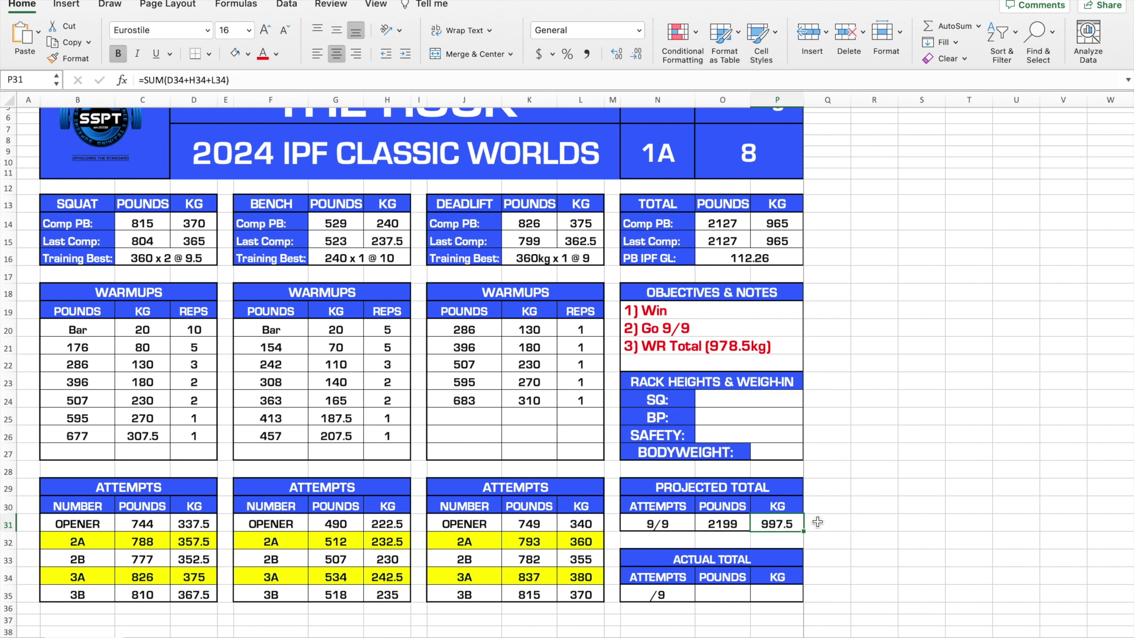
Compare the projected 9/9 total in pounds and kilograms with the world record total listed in the objectives
{"action": "left_click", "coordinate": [737, 524]}
{"action": "left_click", "coordinate": [792, 527]}
{"action": "left_click", "coordinate": [742, 351]}
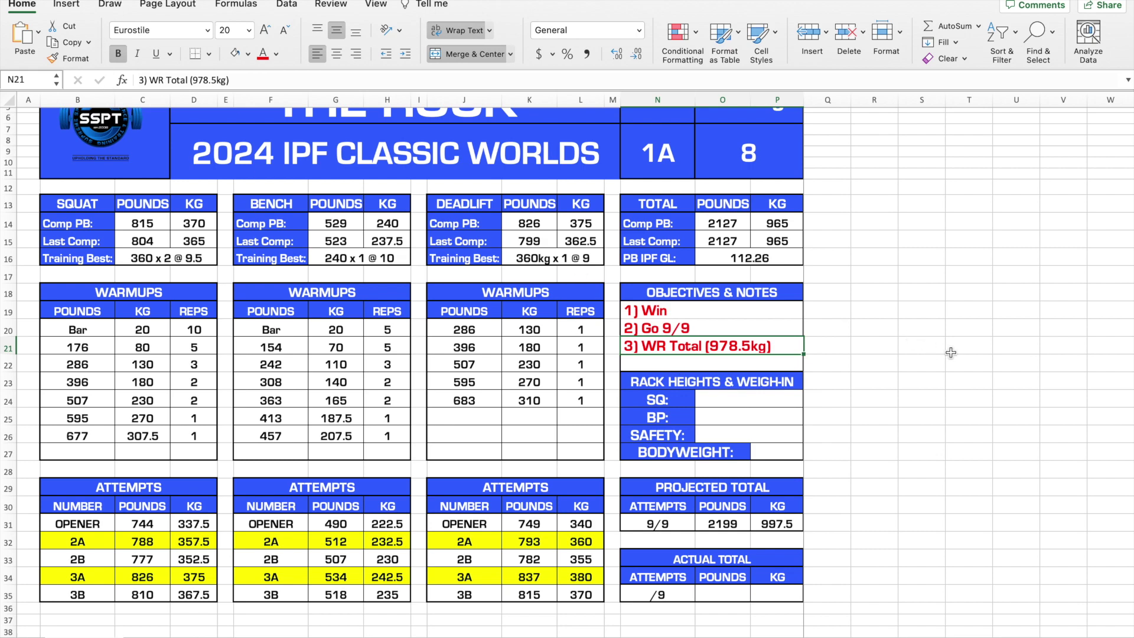
Replace the lifter name in the sheet's title with a sample full name in capitals
{"action": "scroll", "coordinate": [962, 449], "scroll_direction": "up", "scroll_amount": 3}
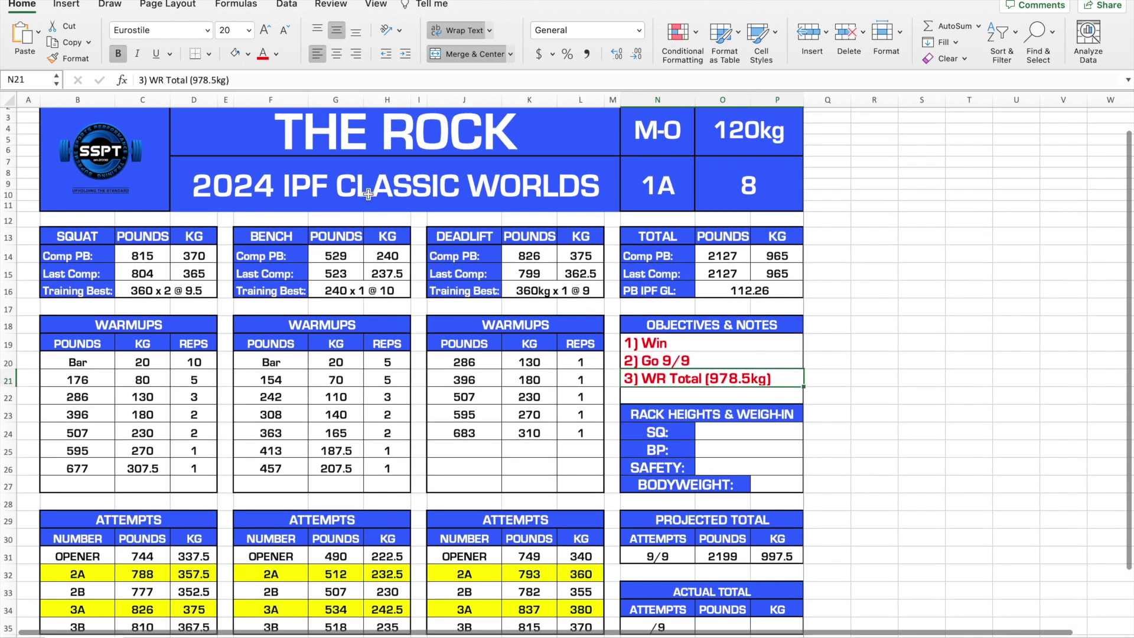
{"action": "left_click", "coordinate": [383, 139]}
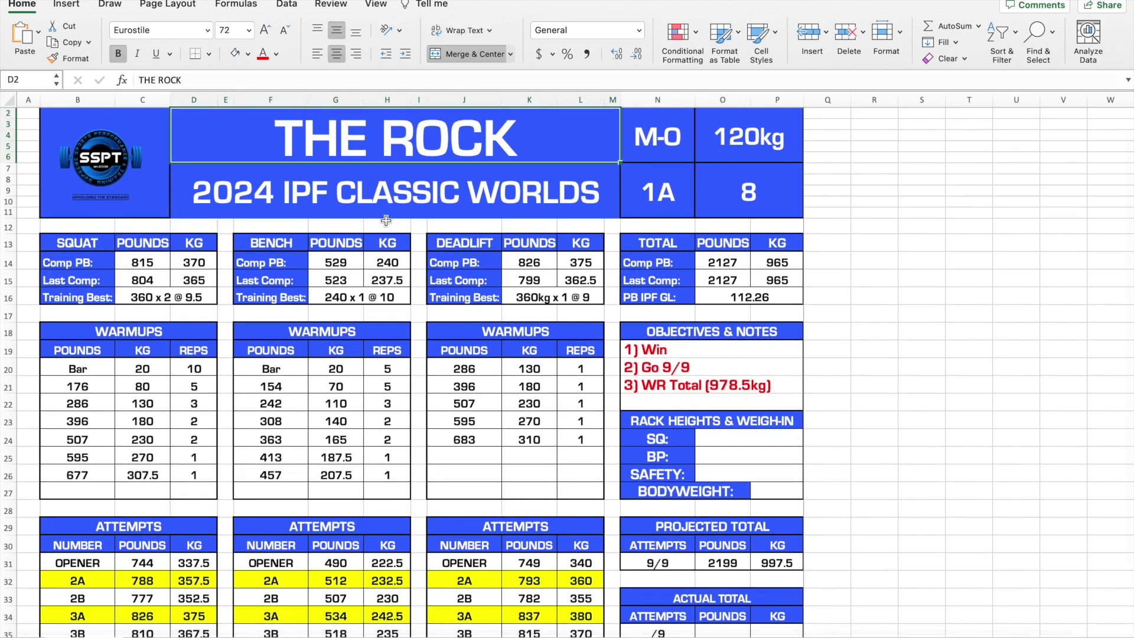
{"action": "type", "text": "john"}
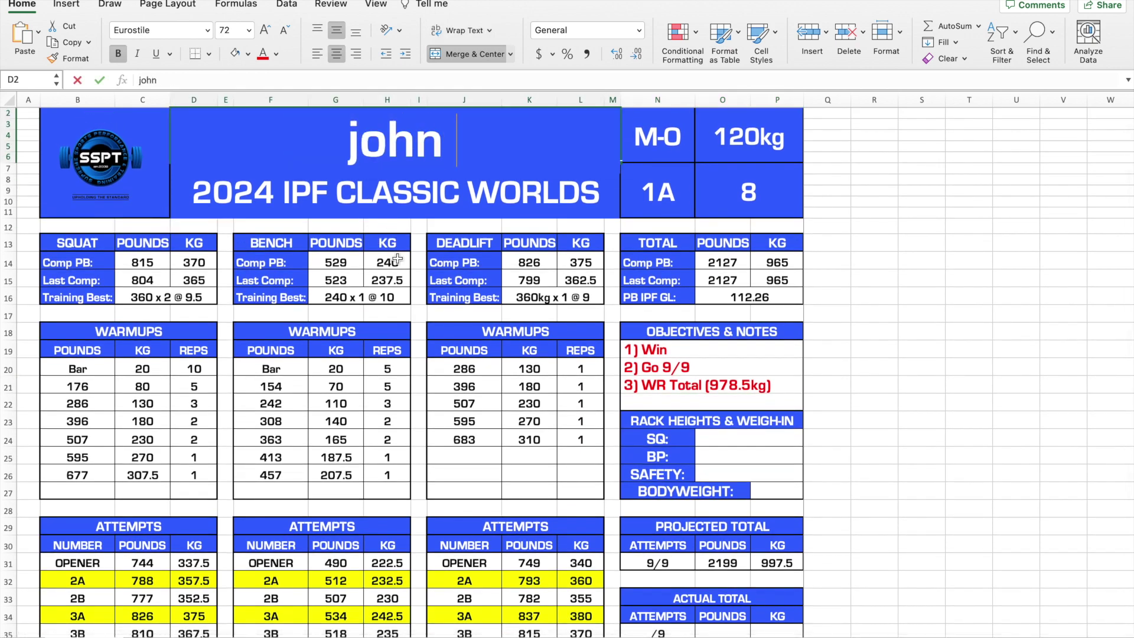
{"action": "key", "text": "BackSpace"}
{"action": "key", "text": "BackSpace"}
{"action": "key", "text": "BackSpace"}
{"action": "key", "text": "BackSpace"}
{"action": "type", "text": "JOHN SMITH"}
{"action": "key", "text": "Return"}
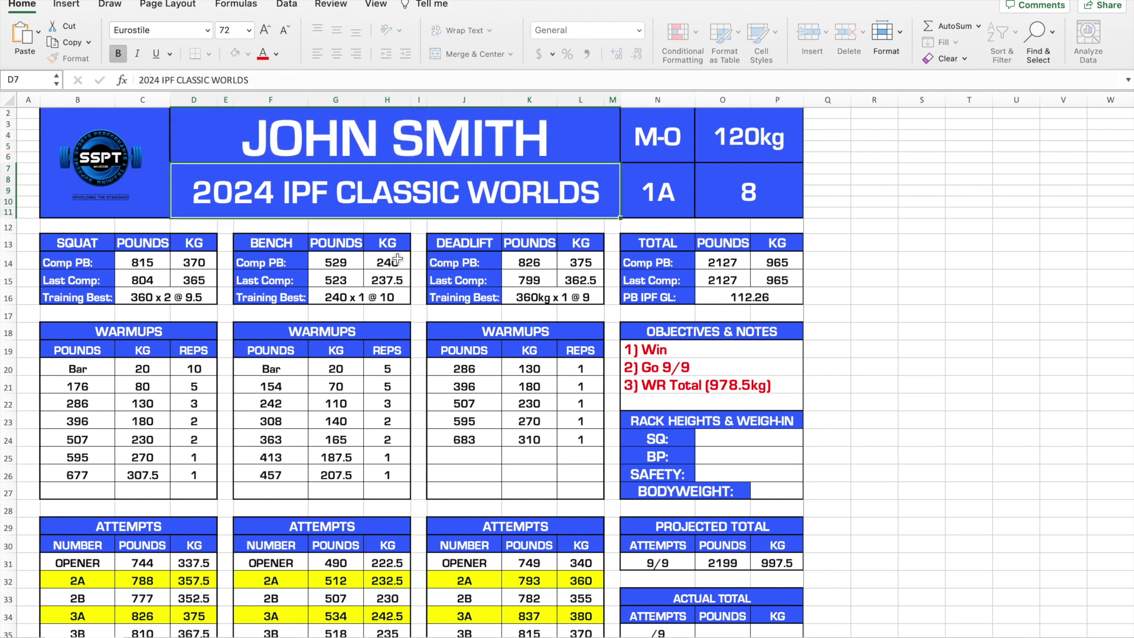
Change the lifter name in the sheet's title back to THE ROCK
{"action": "key", "text": "Up"}
{"action": "type", "text": "THE ROCK"}
{"action": "key", "text": "Return"}
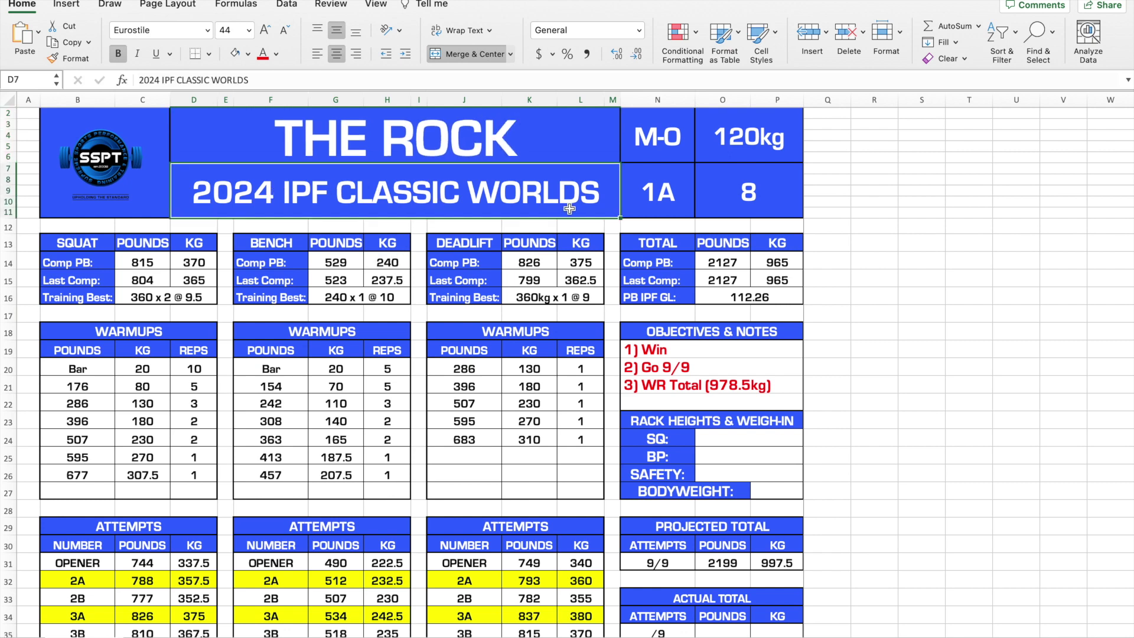
Review the header's division, weight class, 1A and 8 cells, and the rack height, safety and bodyweight fields
{"action": "left_click", "coordinate": [674, 142]}
{"action": "left_click", "coordinate": [754, 140]}
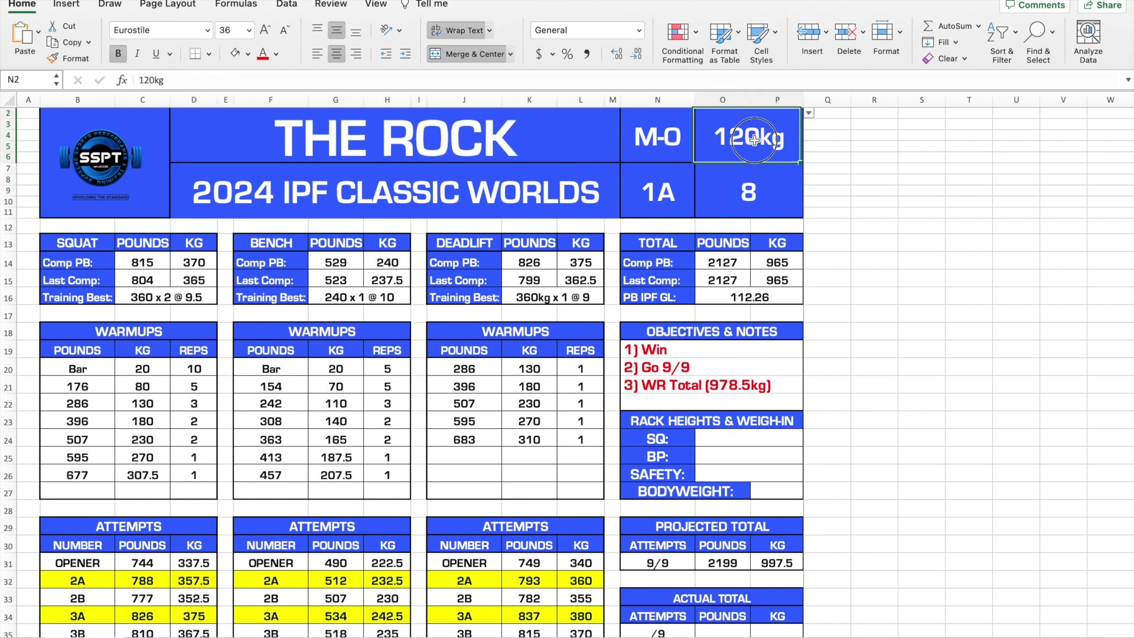
{"action": "left_click", "coordinate": [685, 195]}
{"action": "left_click", "coordinate": [729, 193]}
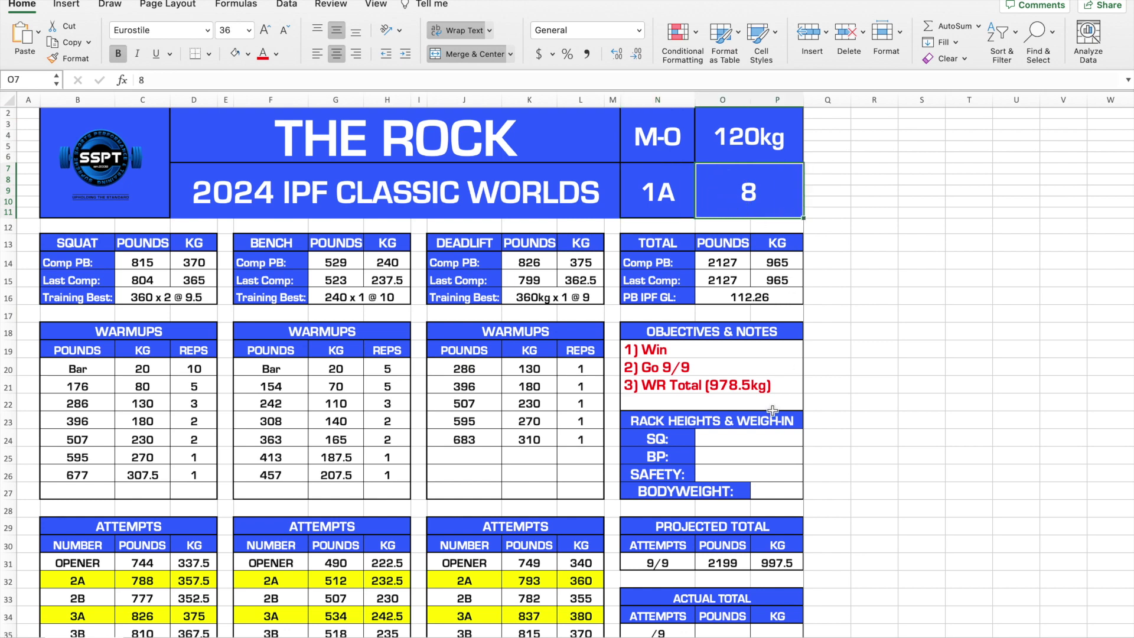
{"action": "left_click_drag", "start_coordinate": [721, 440], "coordinate": [730, 467]}
{"action": "left_click", "coordinate": [782, 498]}
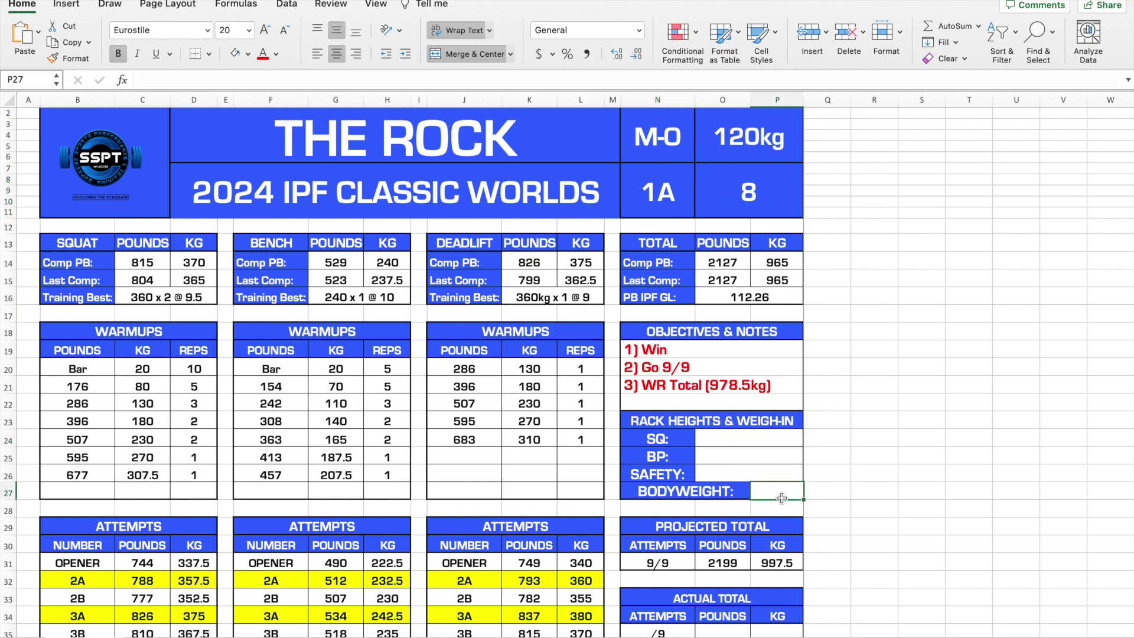
{"action": "scroll", "coordinate": [886, 460], "scroll_direction": "down", "scroll_amount": 1}
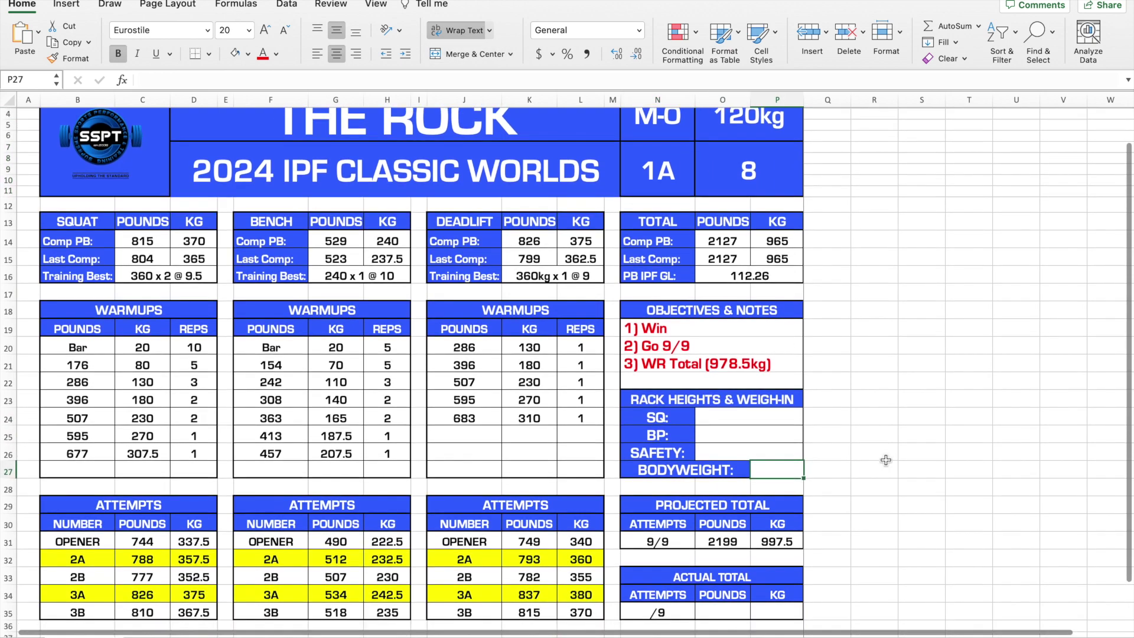
Review the squat warm-up weights from the fourth row down to the heaviest one
{"action": "scroll", "coordinate": [583, 383], "scroll_direction": "up", "scroll_amount": 2}
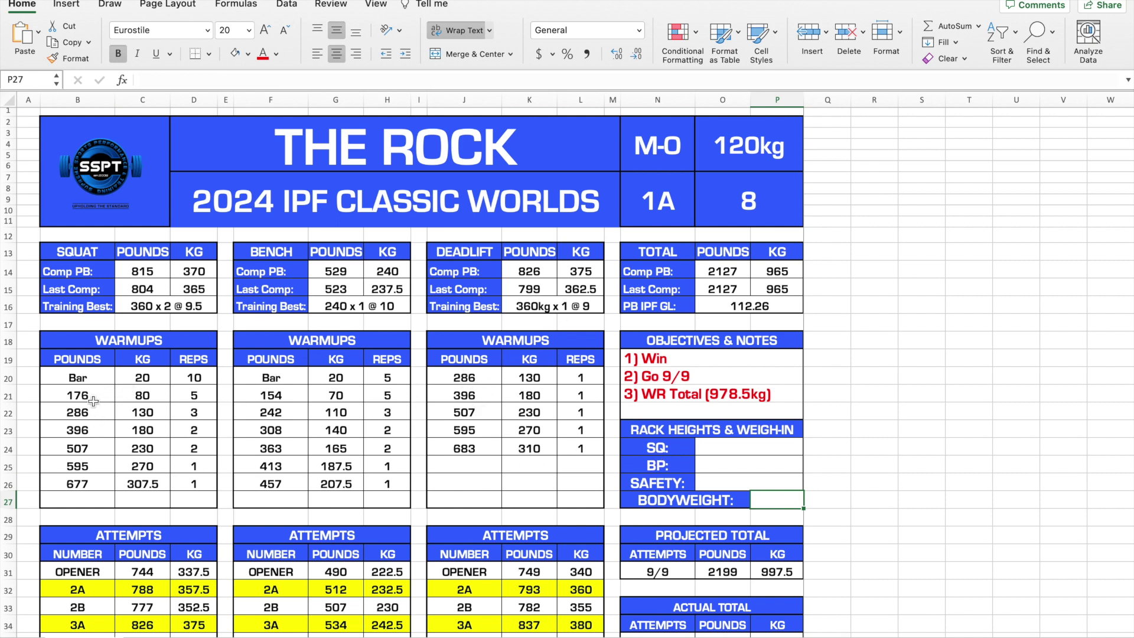
{"action": "left_click", "coordinate": [97, 429]}
{"action": "left_click", "coordinate": [98, 447]}
{"action": "left_click", "coordinate": [98, 466]}
{"action": "left_click", "coordinate": [100, 485]}
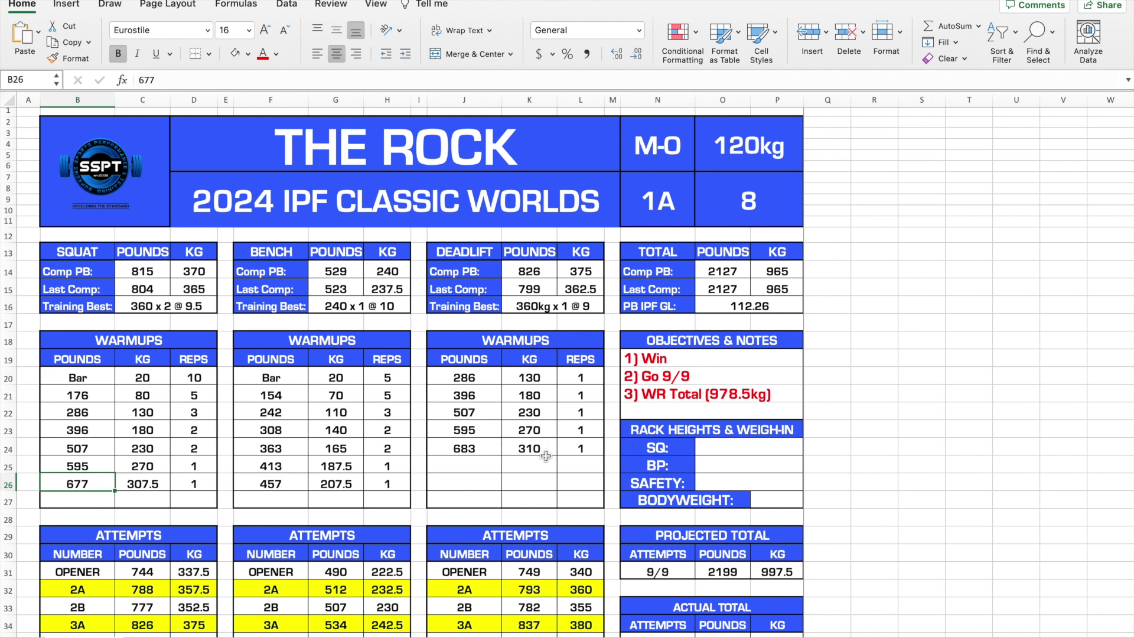
{"action": "scroll", "coordinate": [546, 456], "scroll_direction": "down", "scroll_amount": 1}
{"action": "scroll", "coordinate": [546, 456], "scroll_direction": "down", "scroll_amount": 1}
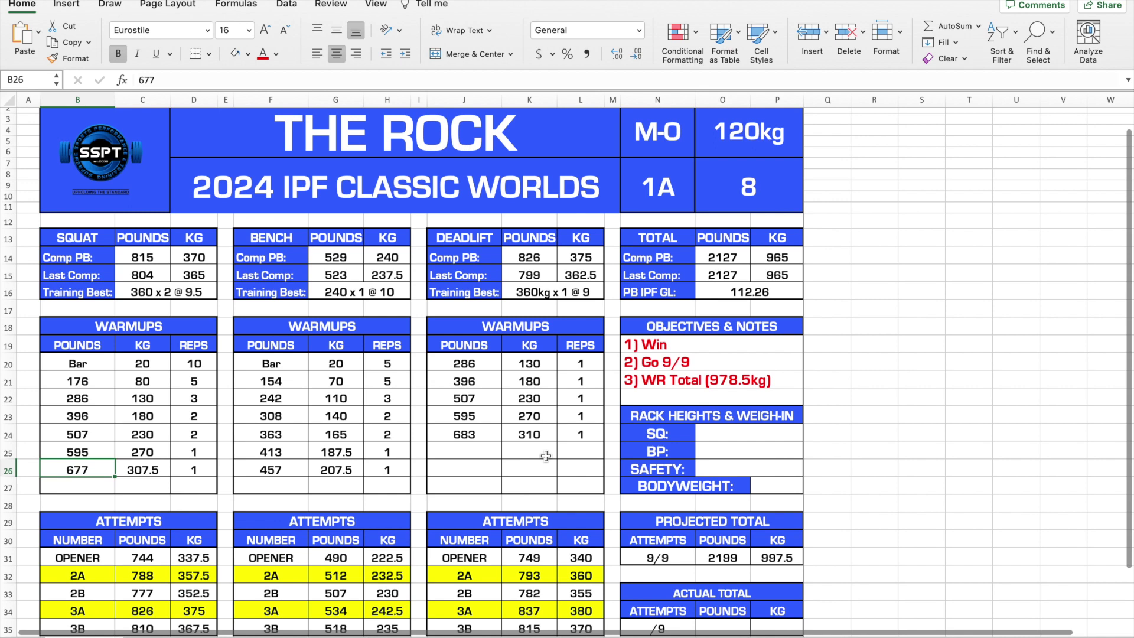